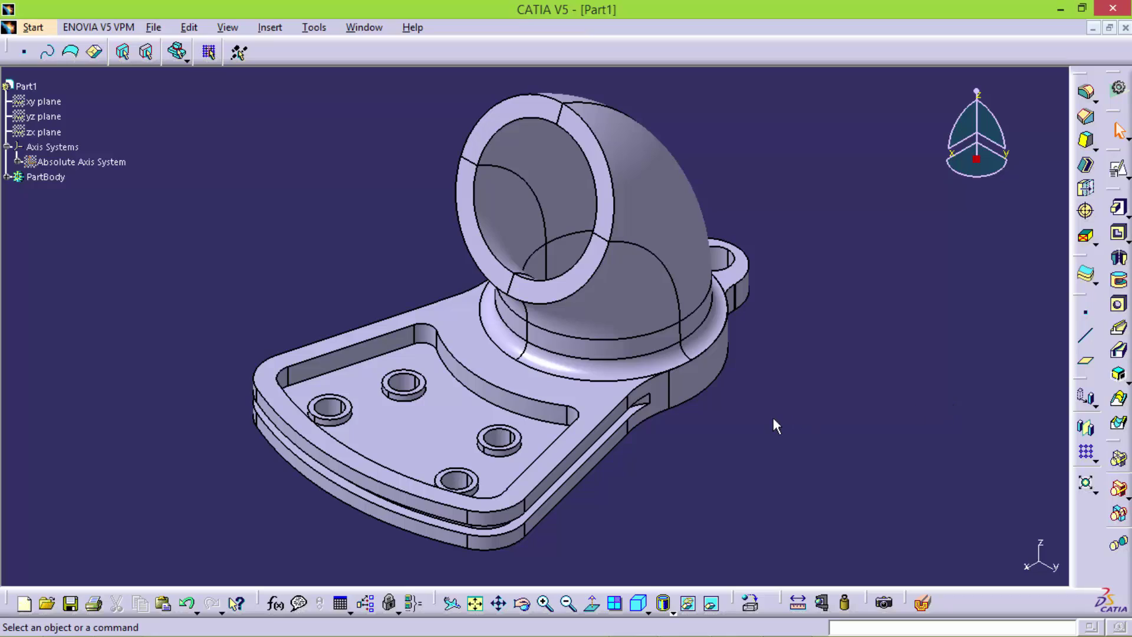
Create a new Part Design document, keeping the default name Part2
mouse_move(773, 418)
middle_down()
mouse_move(702, 412)
mouse_move(652, 384)
mouse_move(683, 439)
mouse_move(493, 285)
mouse_move(543, 351)
mouse_move(388, 393)
mouse_move(584, 369)
mouse_move(677, 320)
mouse_move(525, 356)
mouse_move(672, 358)
mouse_move(536, 353)
mouse_move(733, 329)
mouse_move(594, 341)
mouse_move(671, 316)
mouse_move(690, 295)
mouse_move(666, 301)
mouse_move(654, 395)
middle_up()
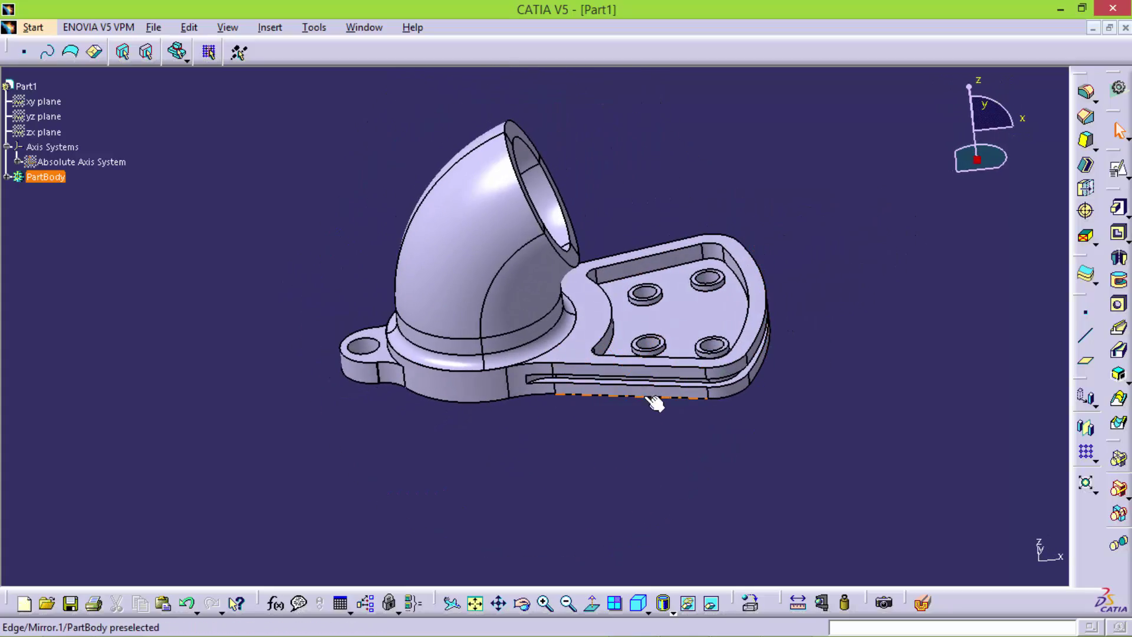
click(30, 28)
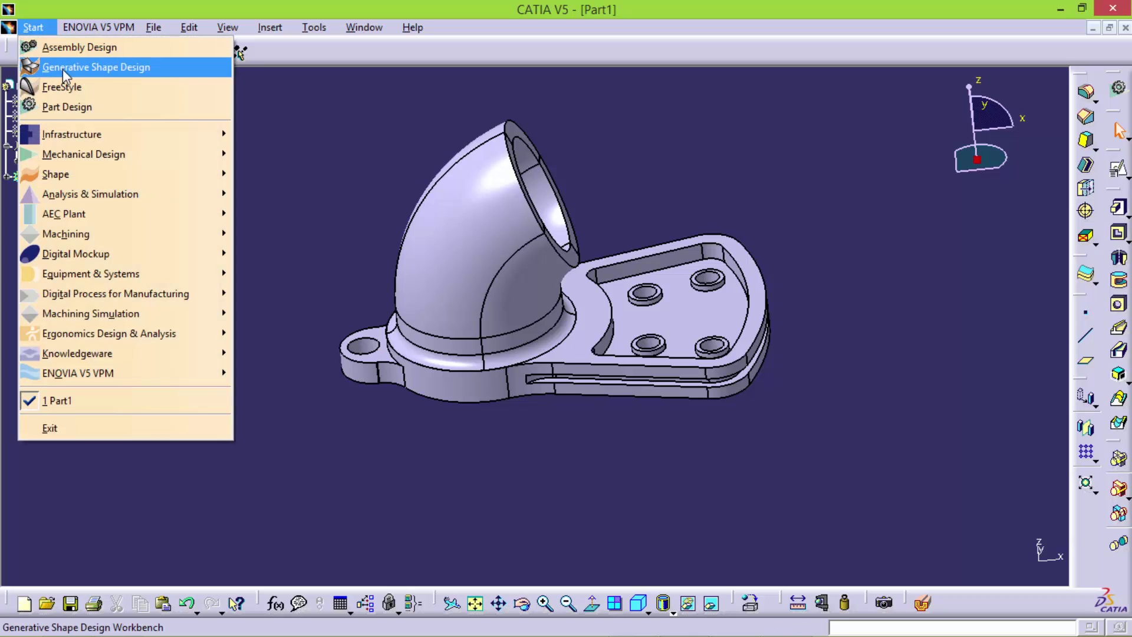
click(67, 107)
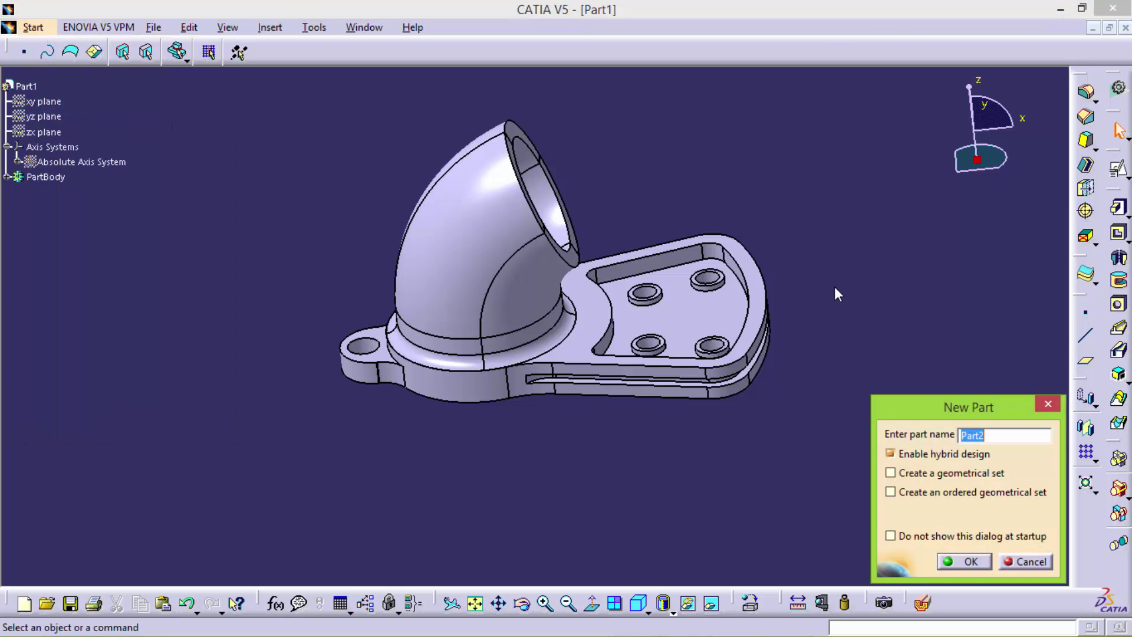
click(961, 561)
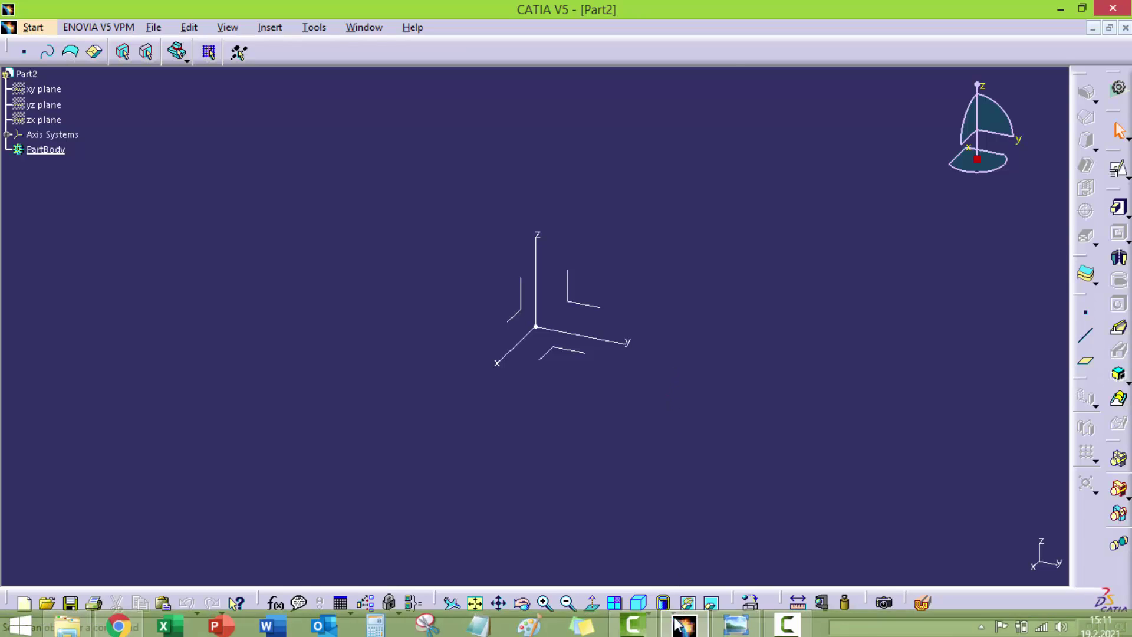
click(735, 622)
scroll(550, 189, down, 3)
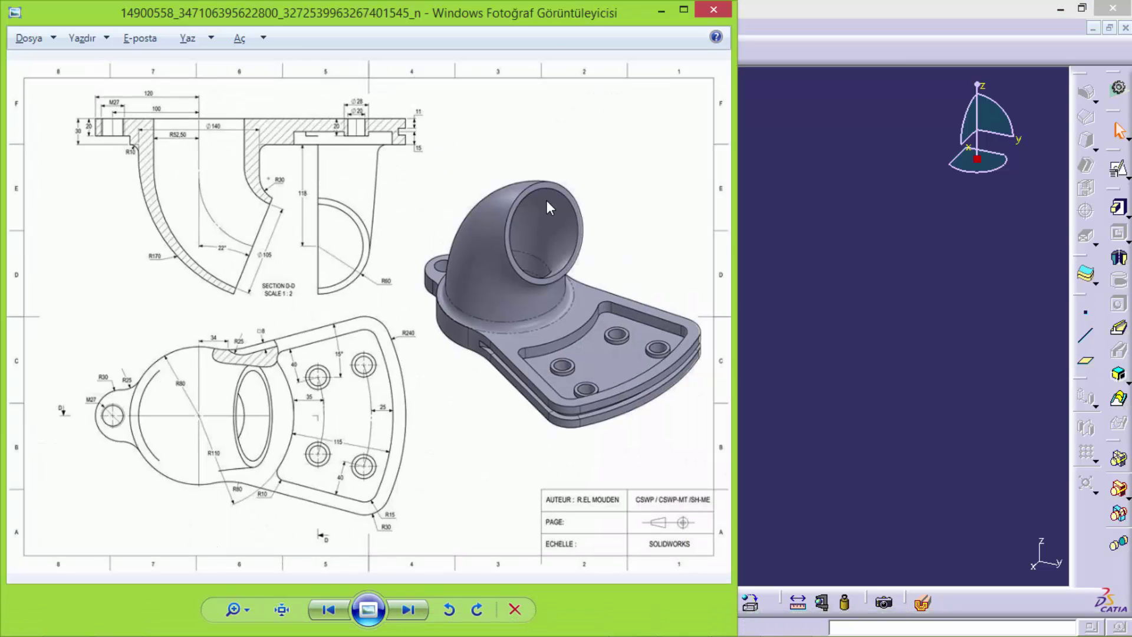
double_click(507, 13)
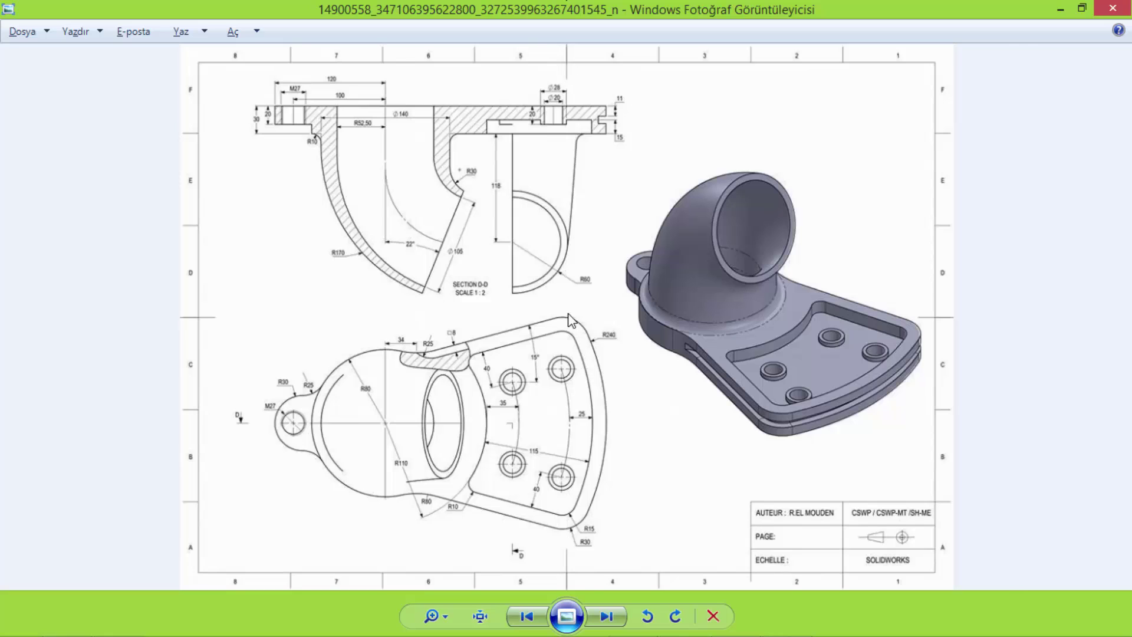
scroll(570, 320, up, 2)
drag(570, 321, 573, 347)
scroll(460, 372, down, 2)
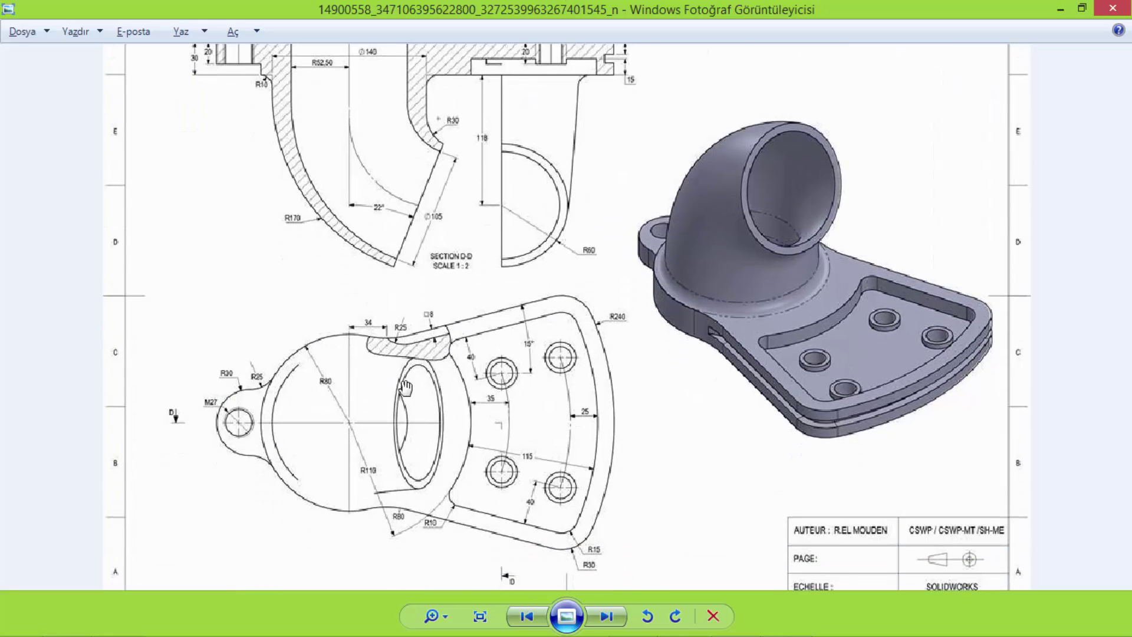
click(1082, 8)
click(875, 277)
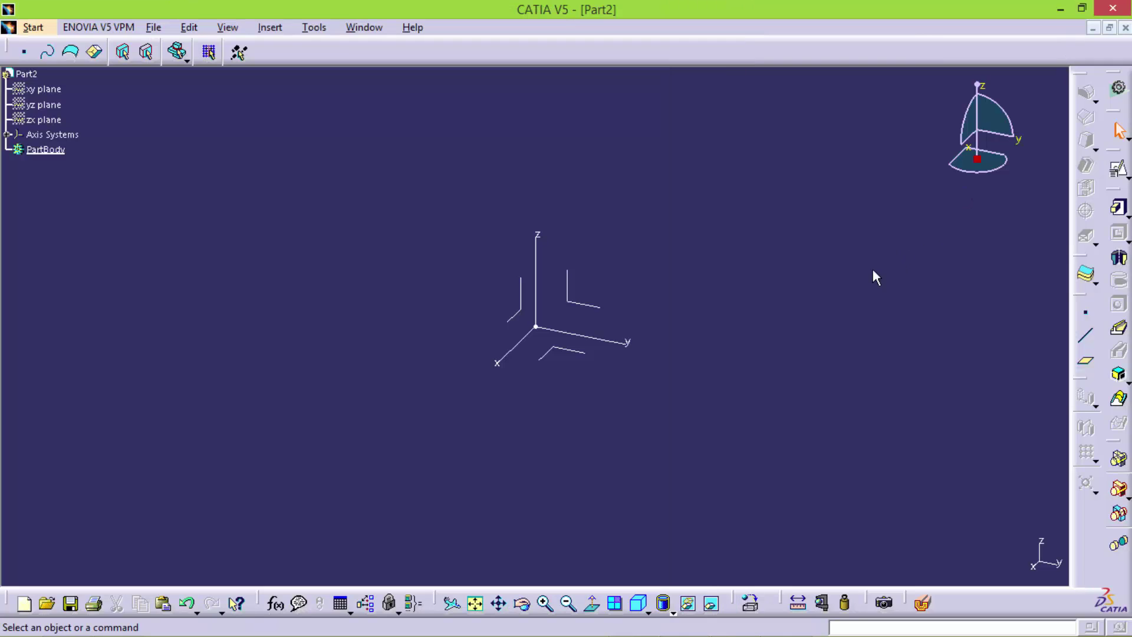
Start a new sketch on the xy plane
click(1127, 175)
click(1093, 190)
click(556, 352)
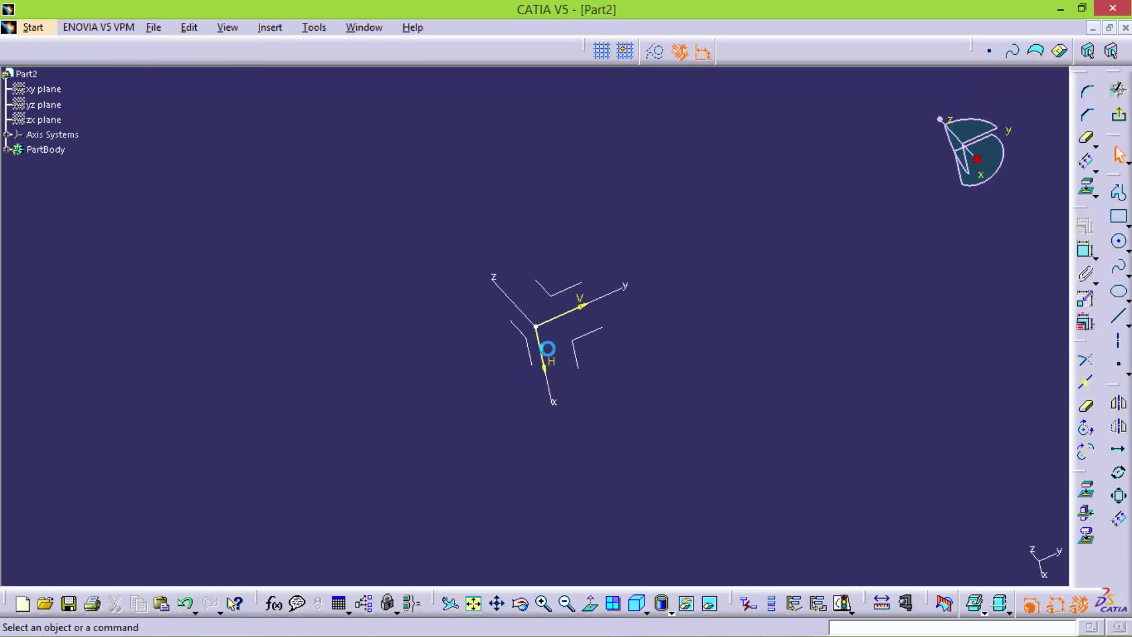
drag(502, 247, 606, 351)
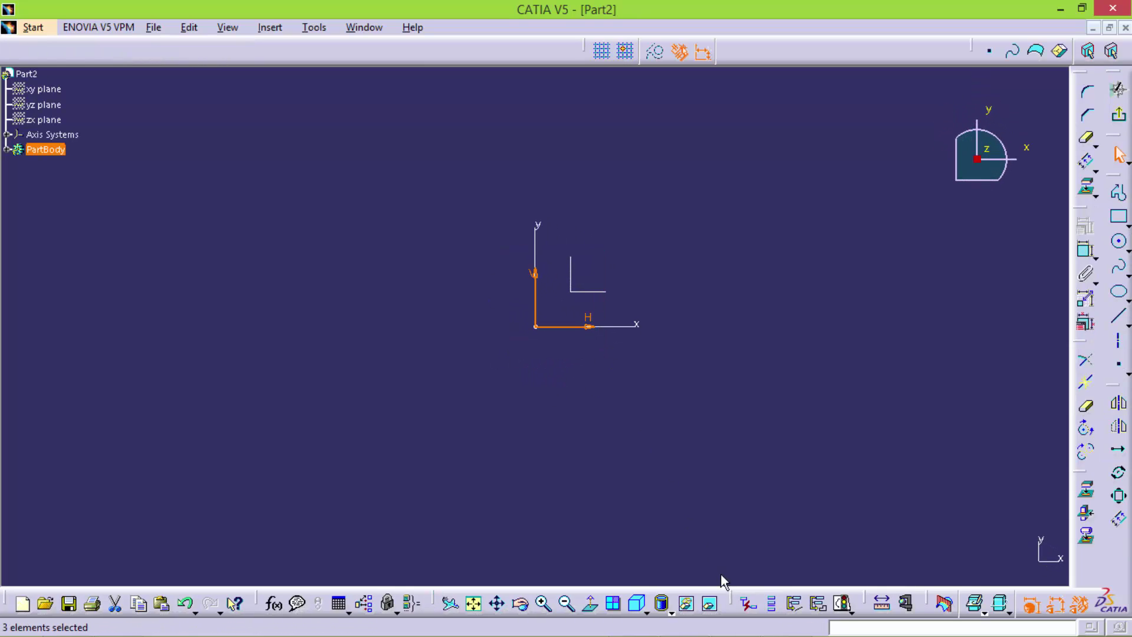
click(709, 602)
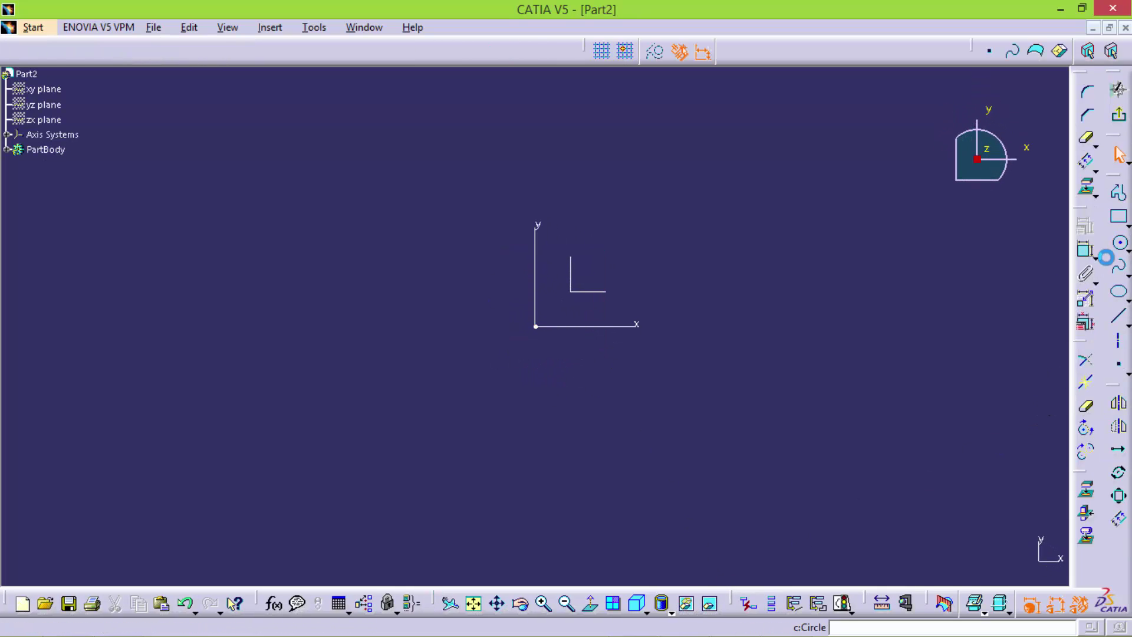
Draw a circle centred on the origin and set its diameter to 160 mm
click(535, 326)
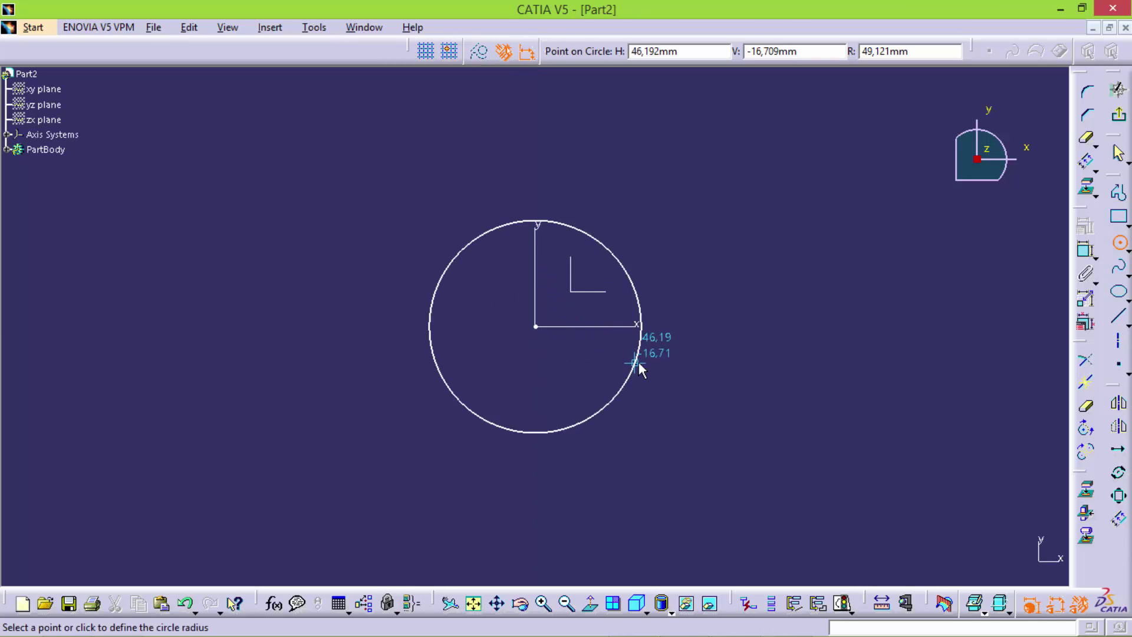
click(637, 362)
click(1085, 250)
double_click(745, 243)
text(160)
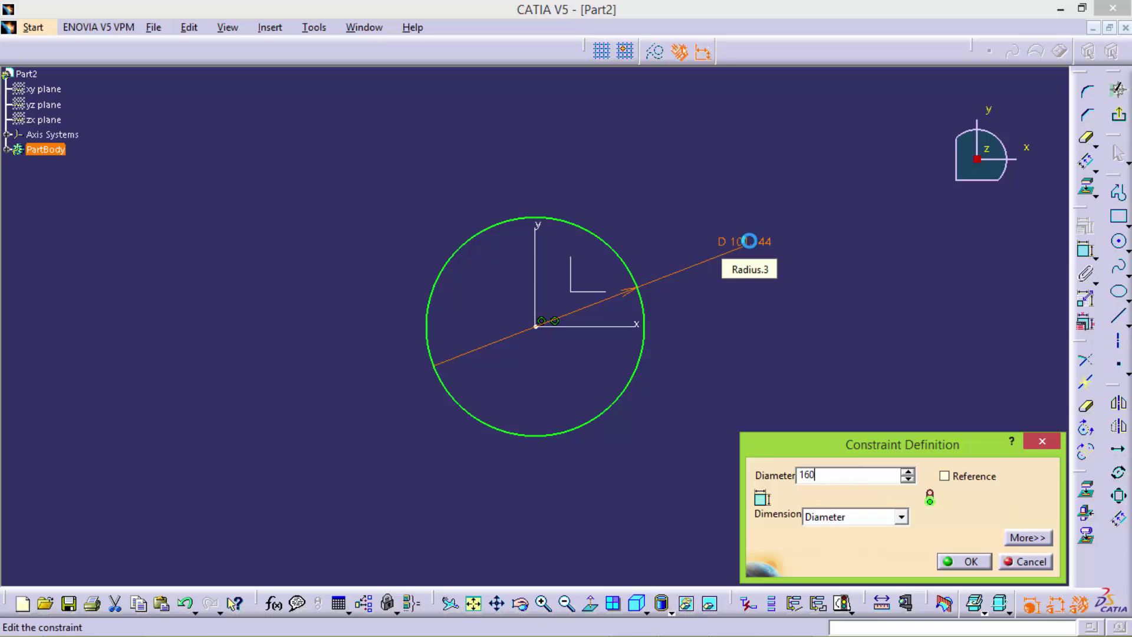
key(Return)
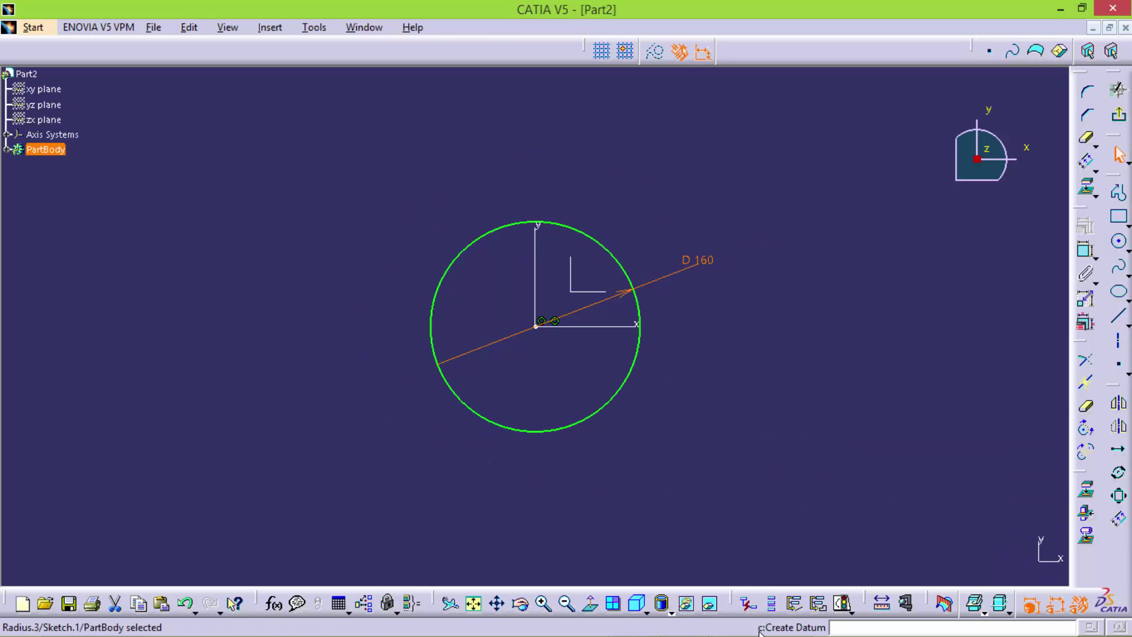
Check the base plan view in the reference drawing, then leave the sketch
click(736, 630)
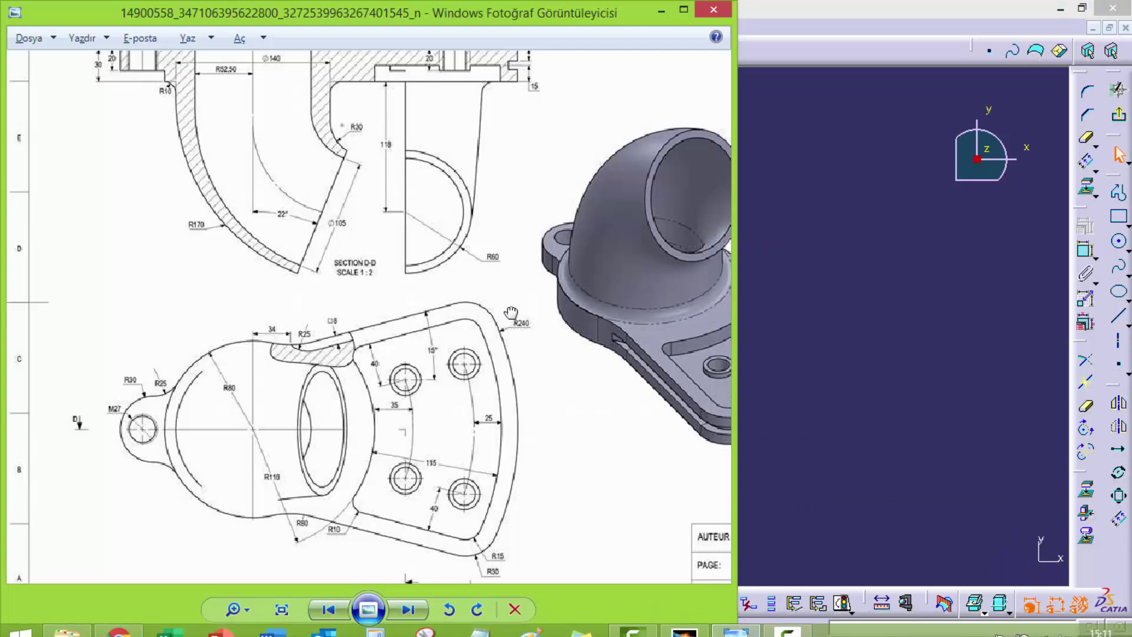
scroll(354, 324, up, 3)
scroll(231, 334, up, 1)
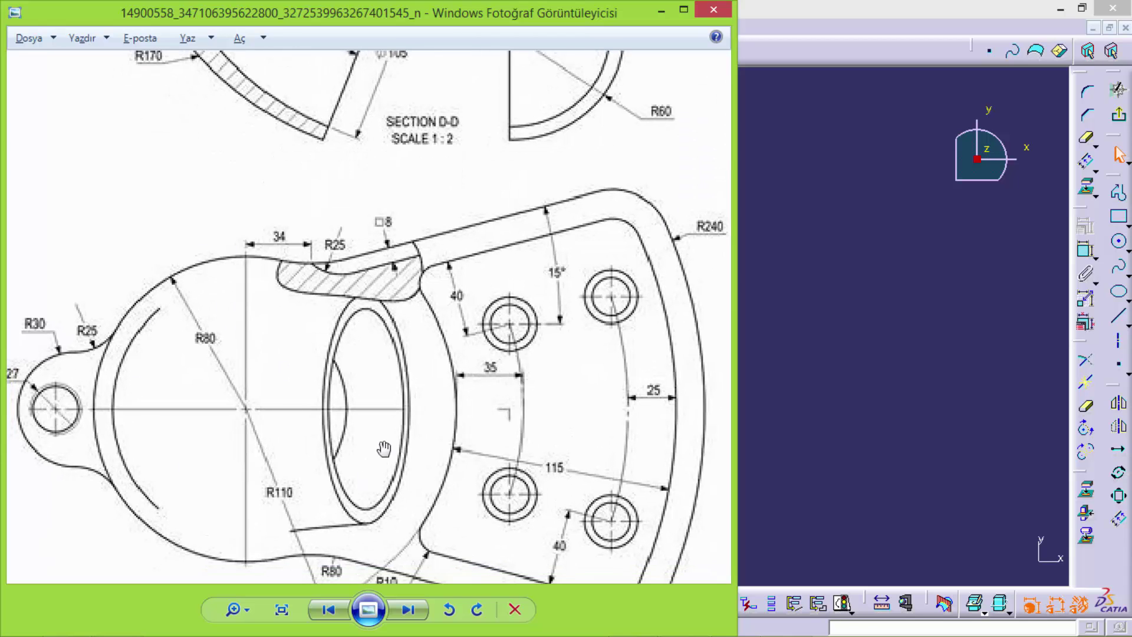
drag(384, 449, 383, 404)
click(879, 382)
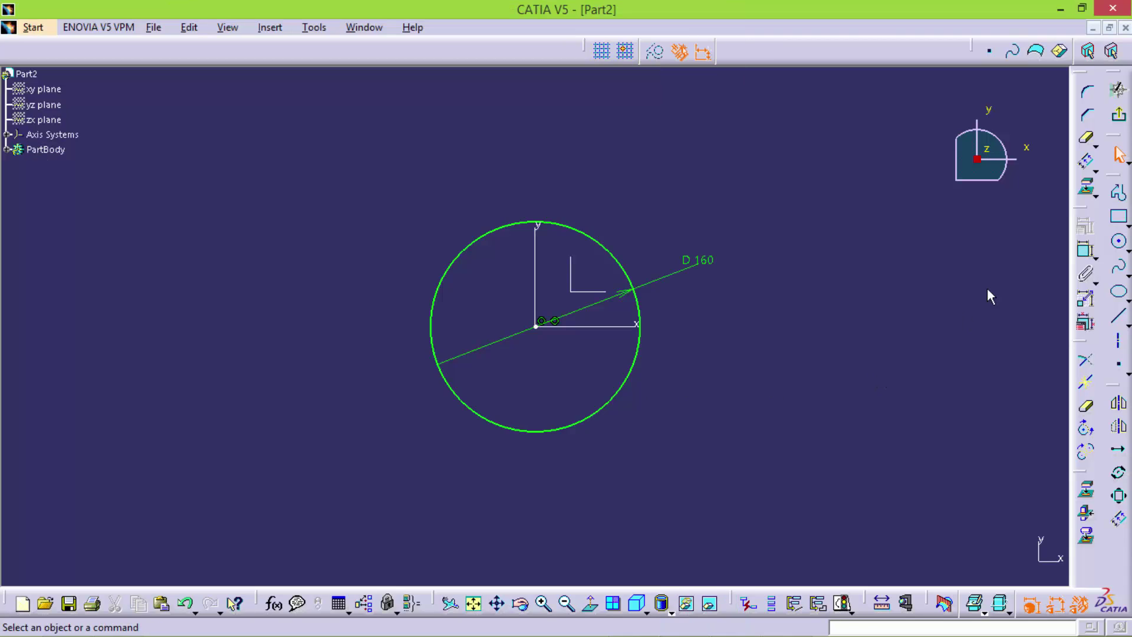
click(1117, 92)
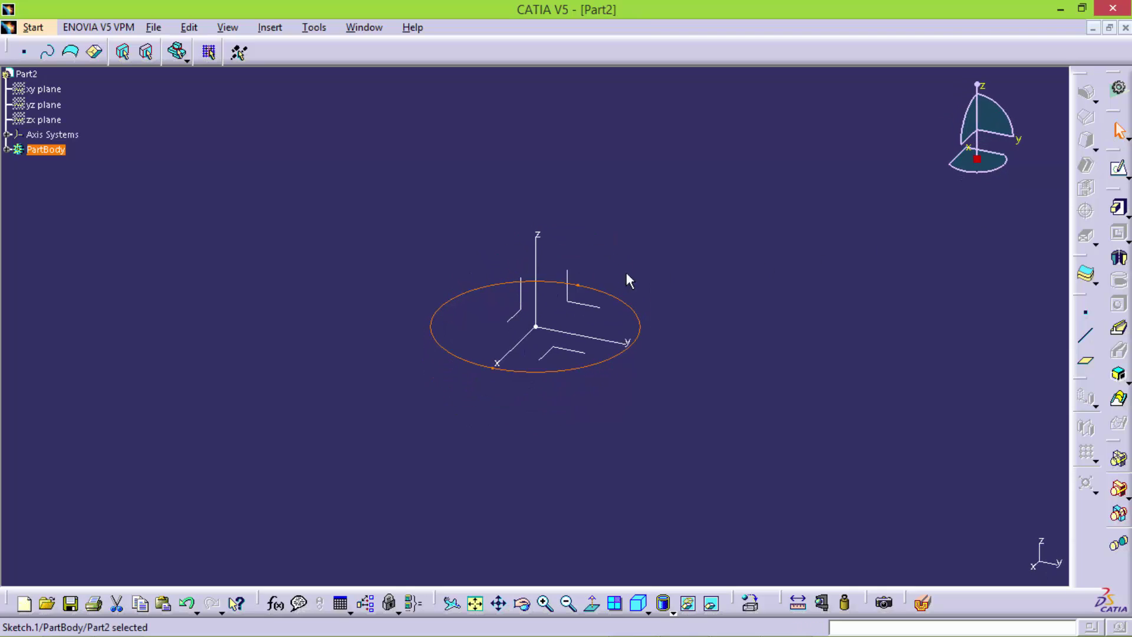
Reopen the circle sketch and recheck dimensions against the reference drawing
double_click(616, 297)
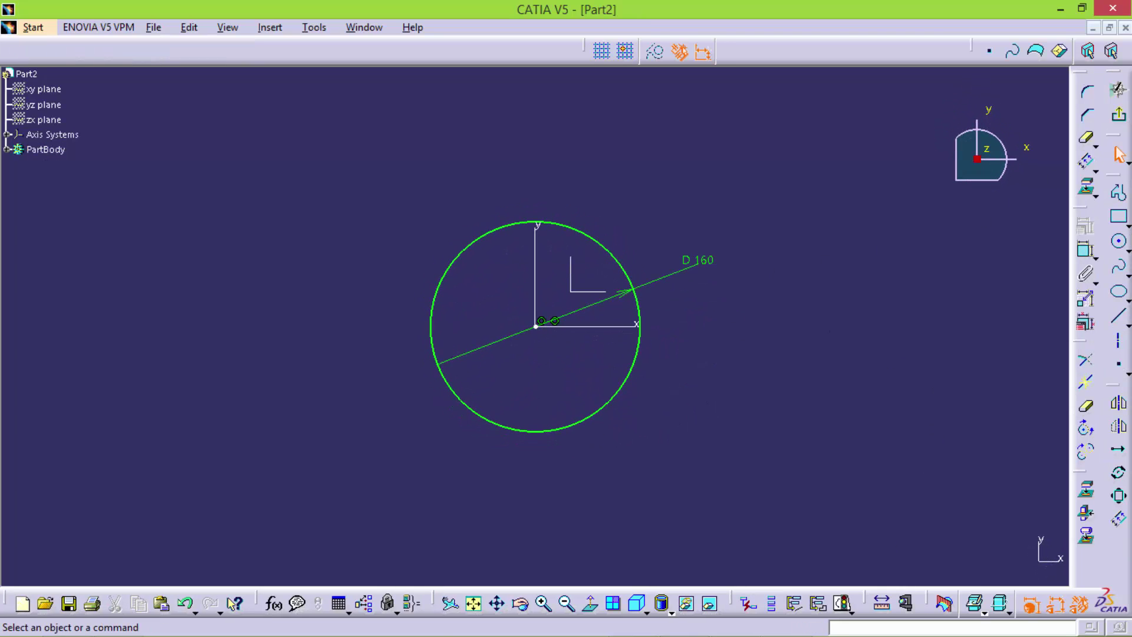
click(735, 619)
drag(534, 375, 516, 367)
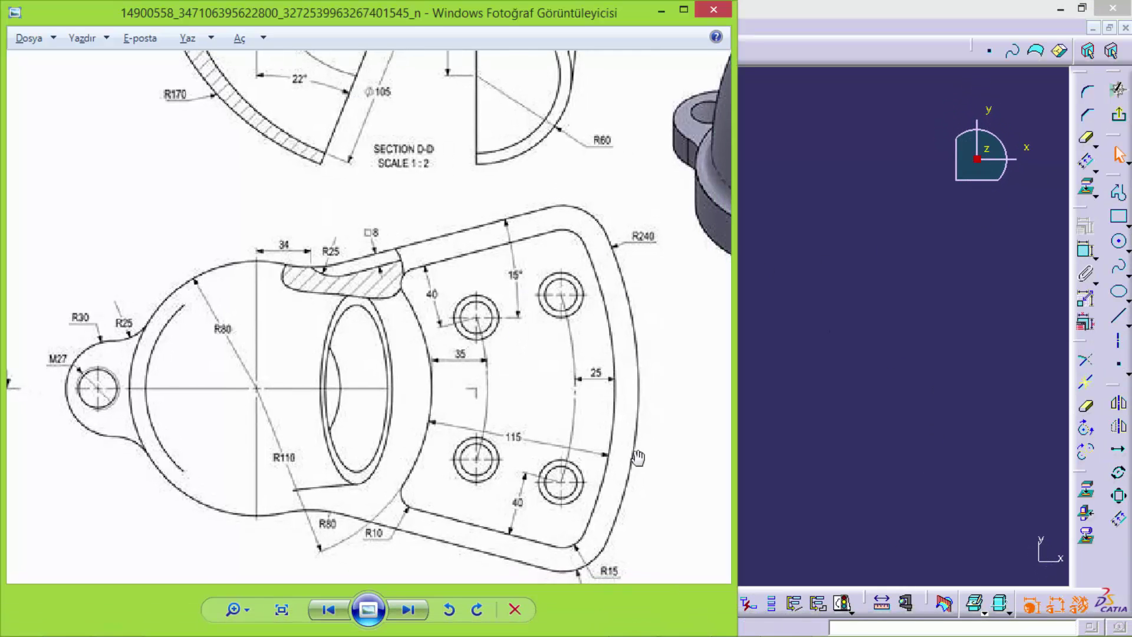
click(865, 385)
click(1127, 251)
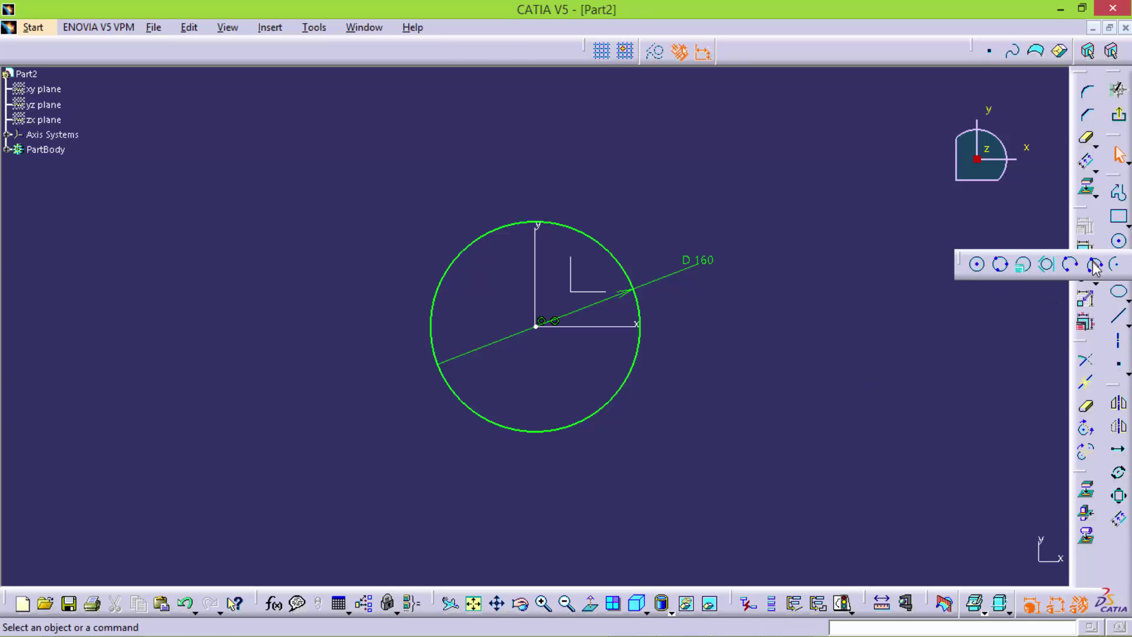
Draw a three-point arc bulging to the right of the circle
click(1073, 263)
click(803, 177)
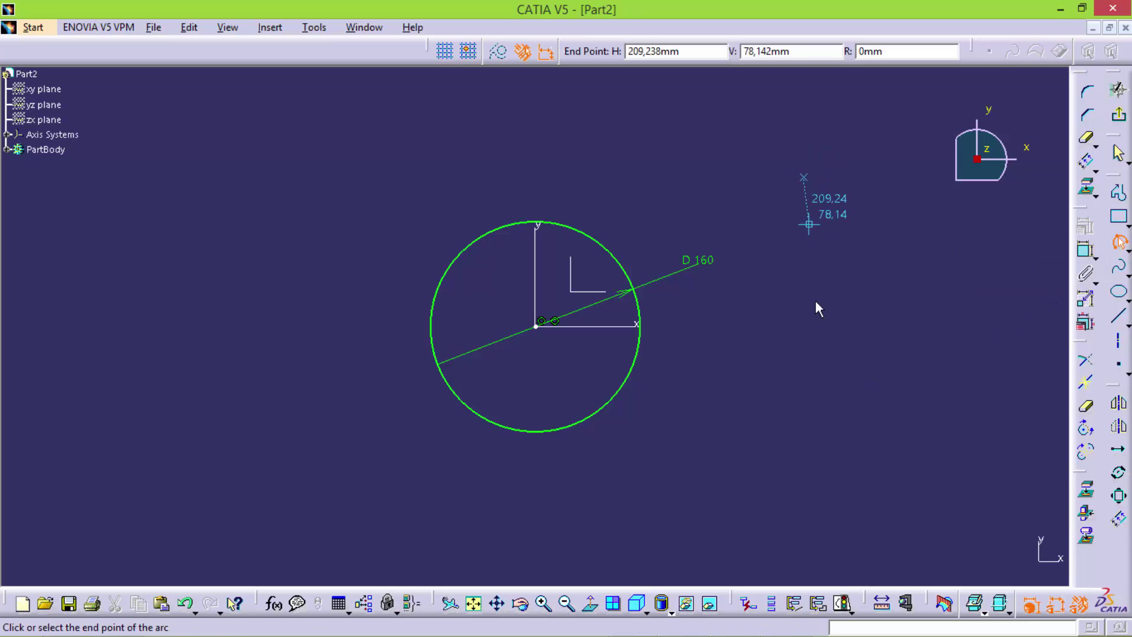
click(806, 492)
click(837, 341)
Make the arc concentric with the circle and set its radius to 240 mm
click(1085, 250)
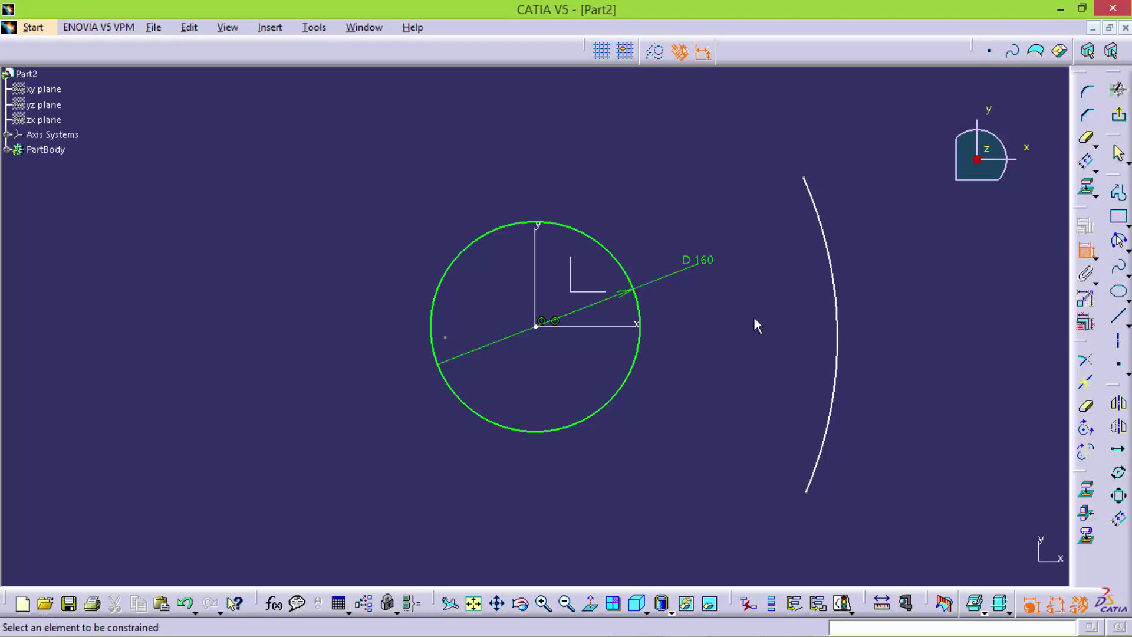
click(447, 337)
click(537, 328)
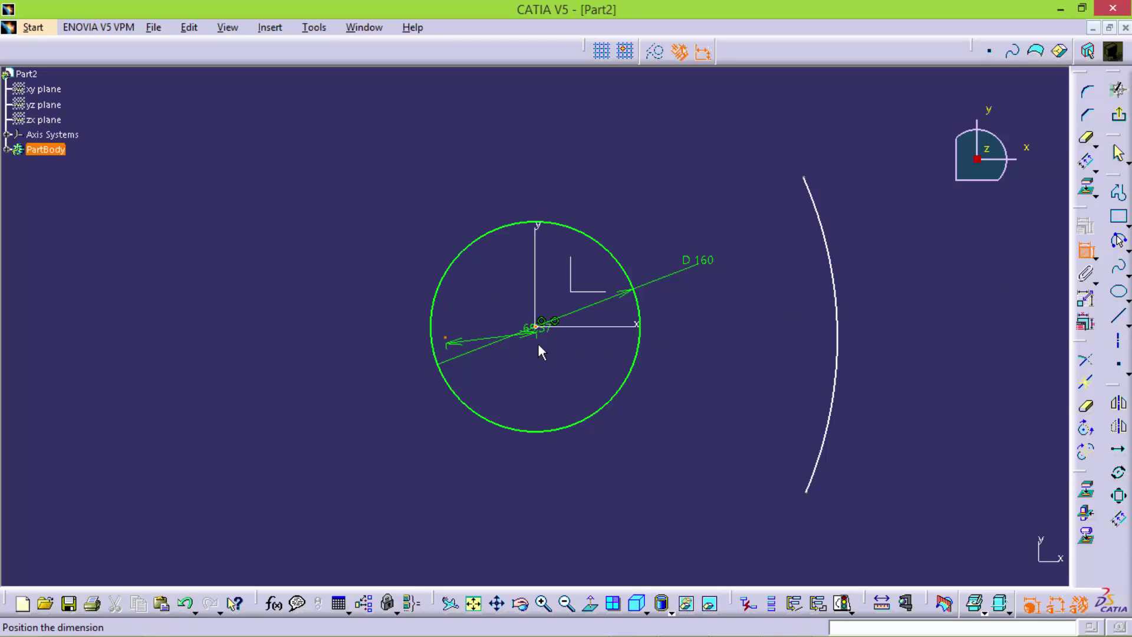
right_click(539, 347)
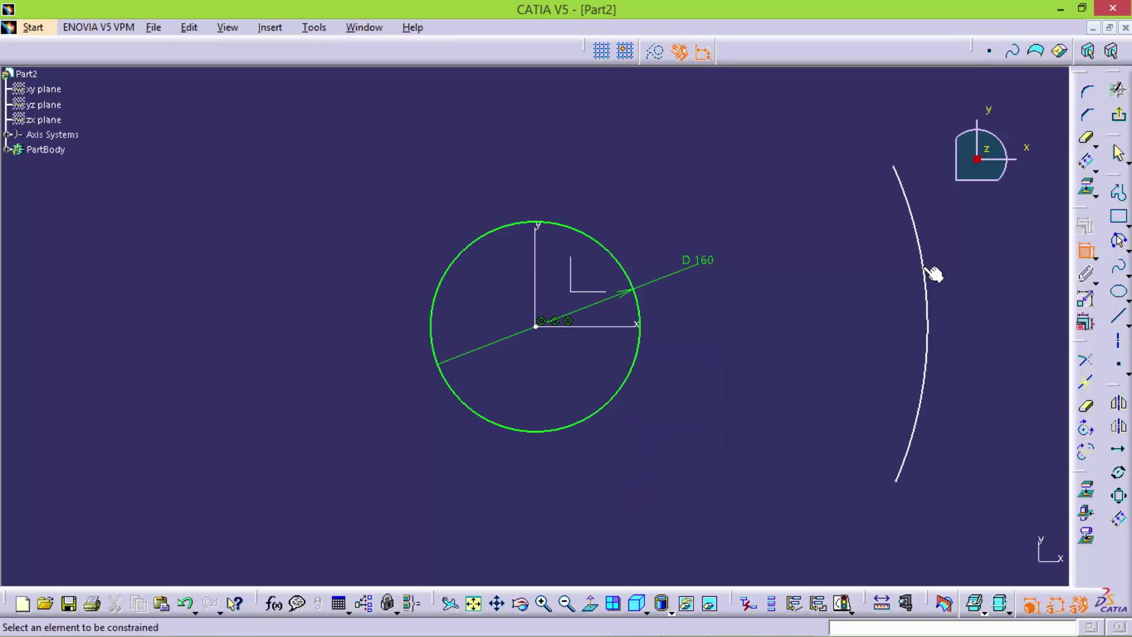
click(933, 273)
double_click(970, 257)
text(24)
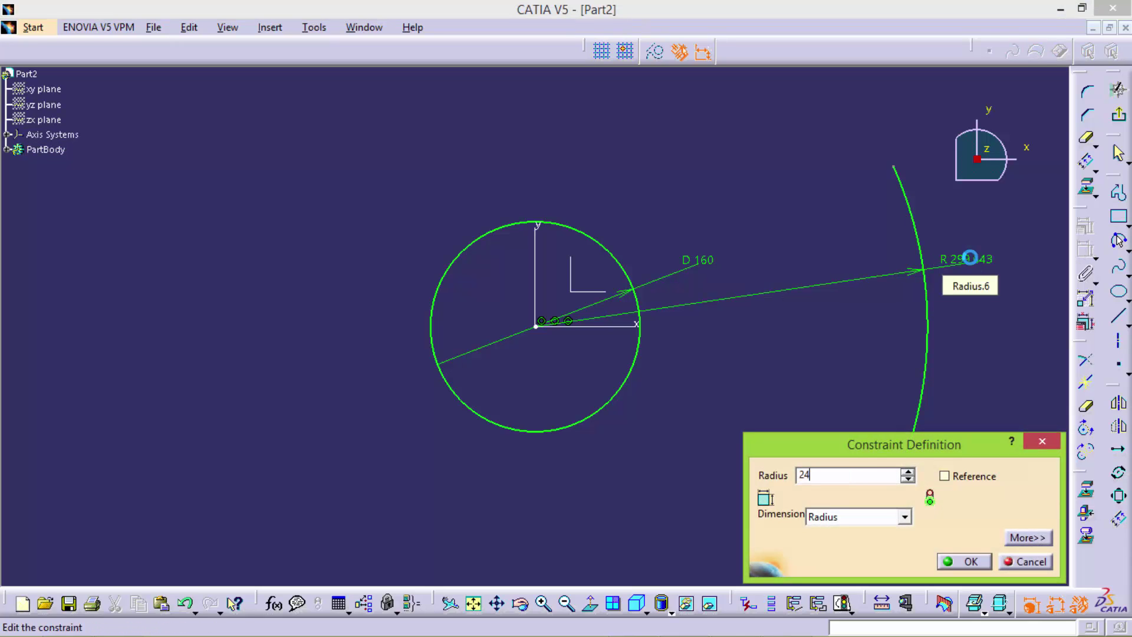
text(0)
key(Return)
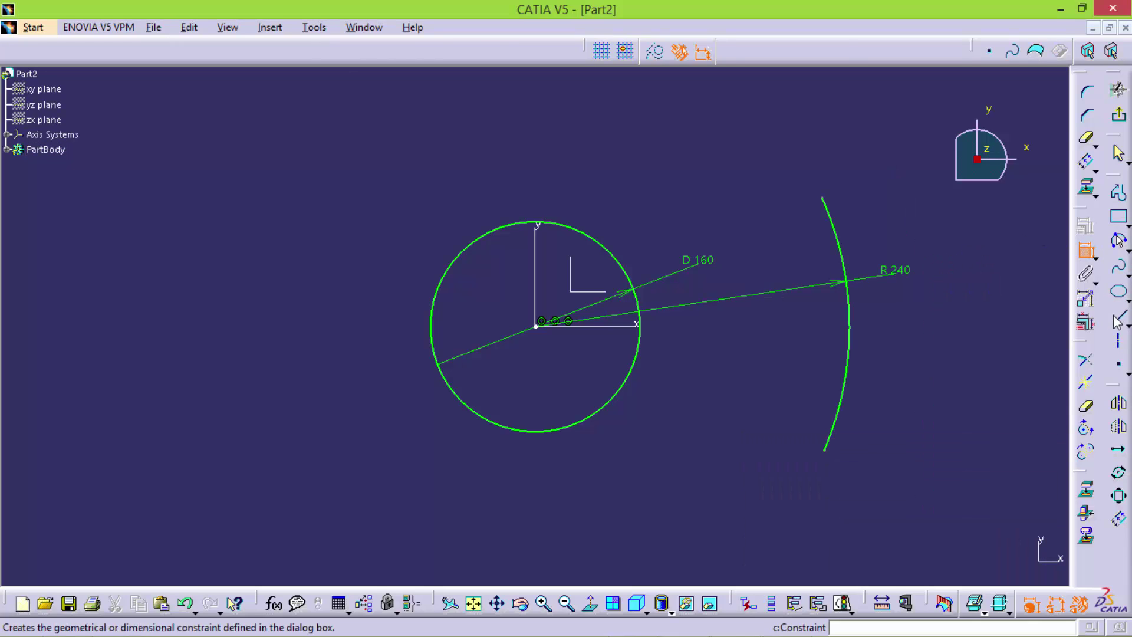
Draw a top line from the arc toward the circle and an x-axis line from circle to arc
click(1116, 321)
click(823, 199)
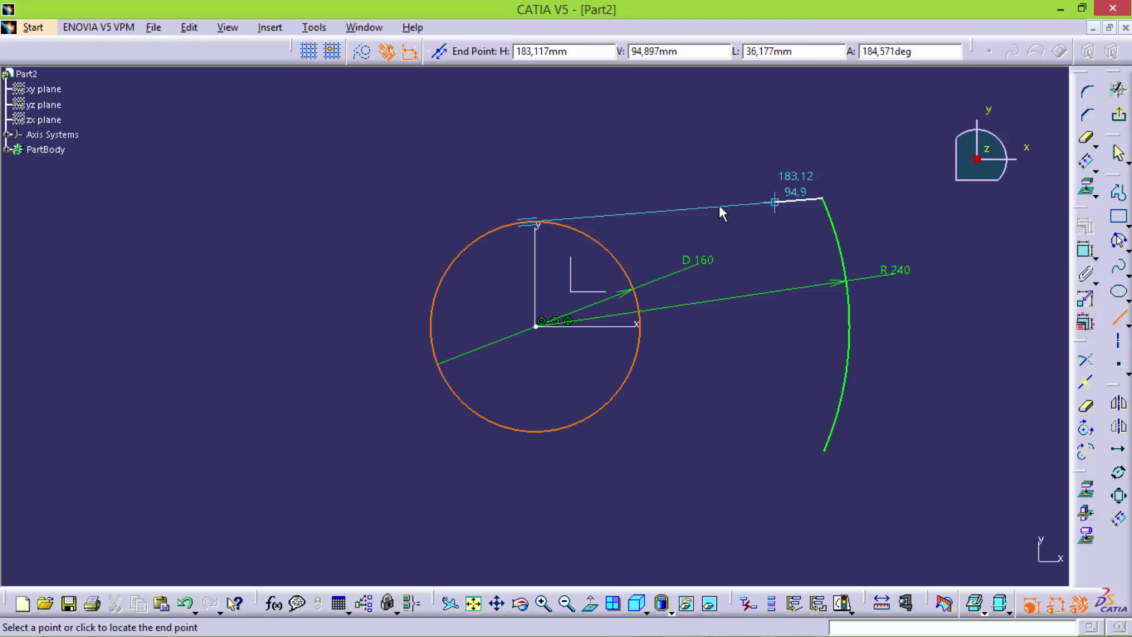
click(566, 231)
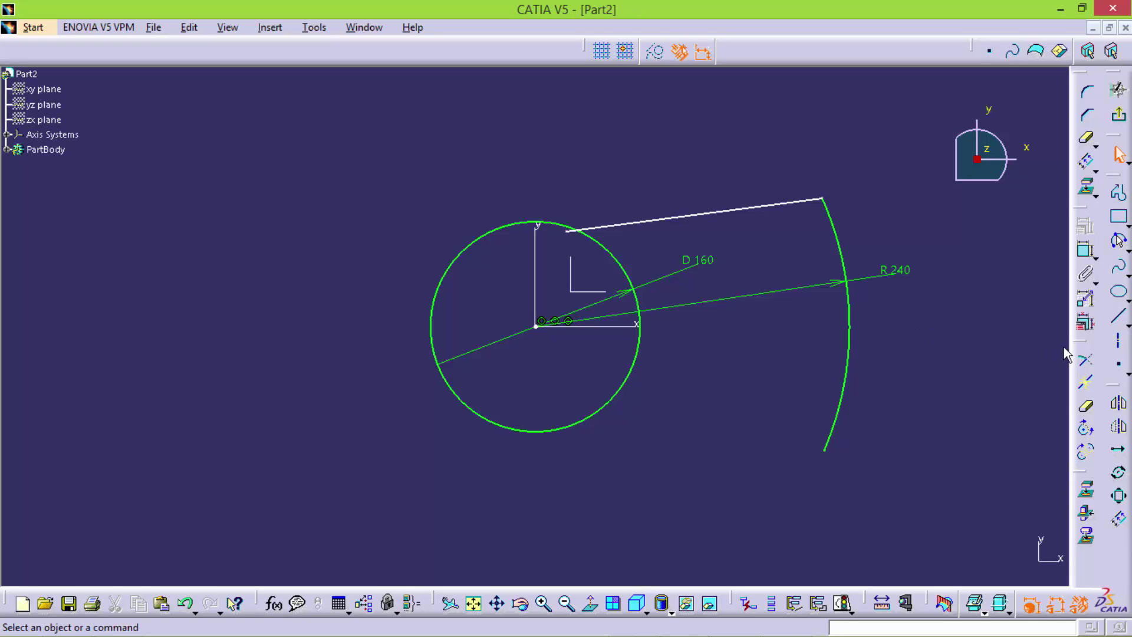
click(1119, 312)
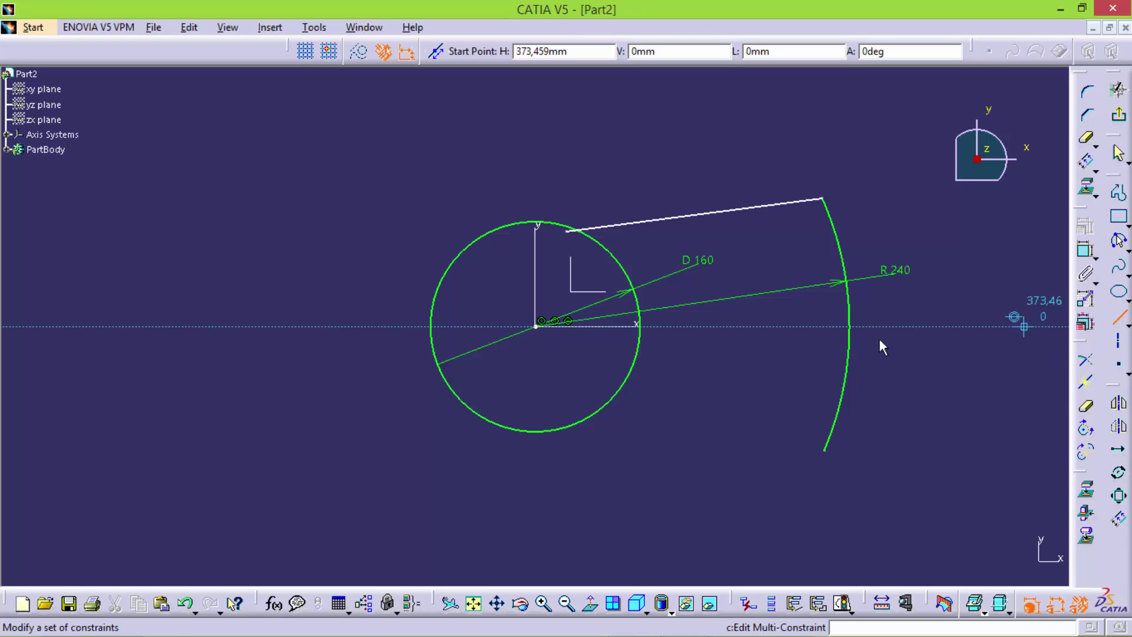
click(640, 326)
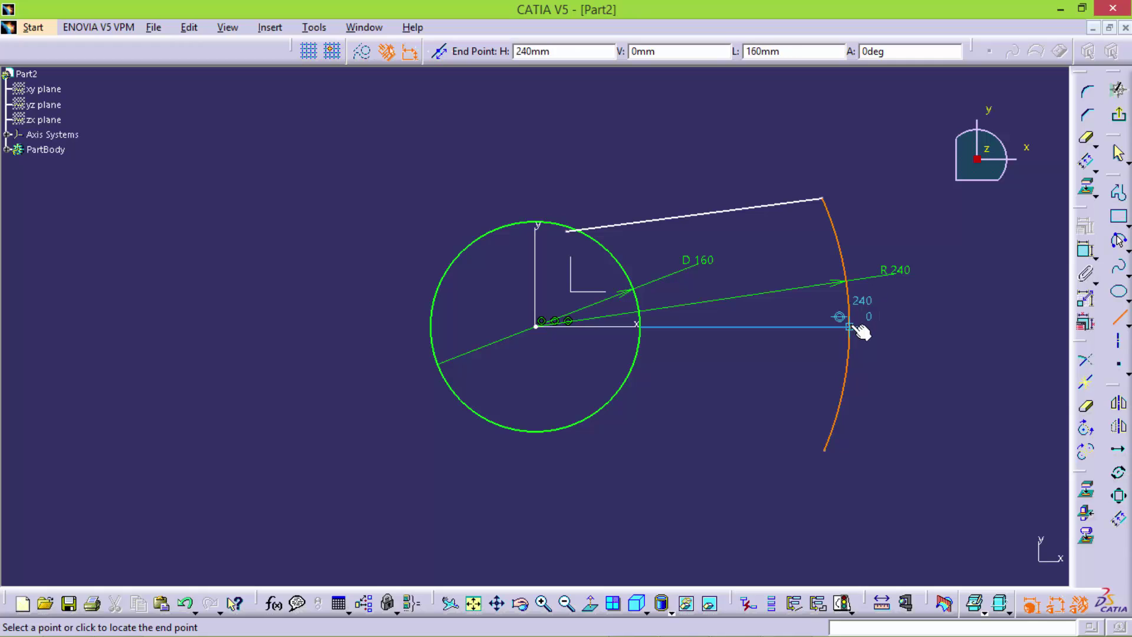
click(849, 326)
Trim the arc below the x-axis line and the circle's arc between the two lines
click(961, 332)
click(1085, 405)
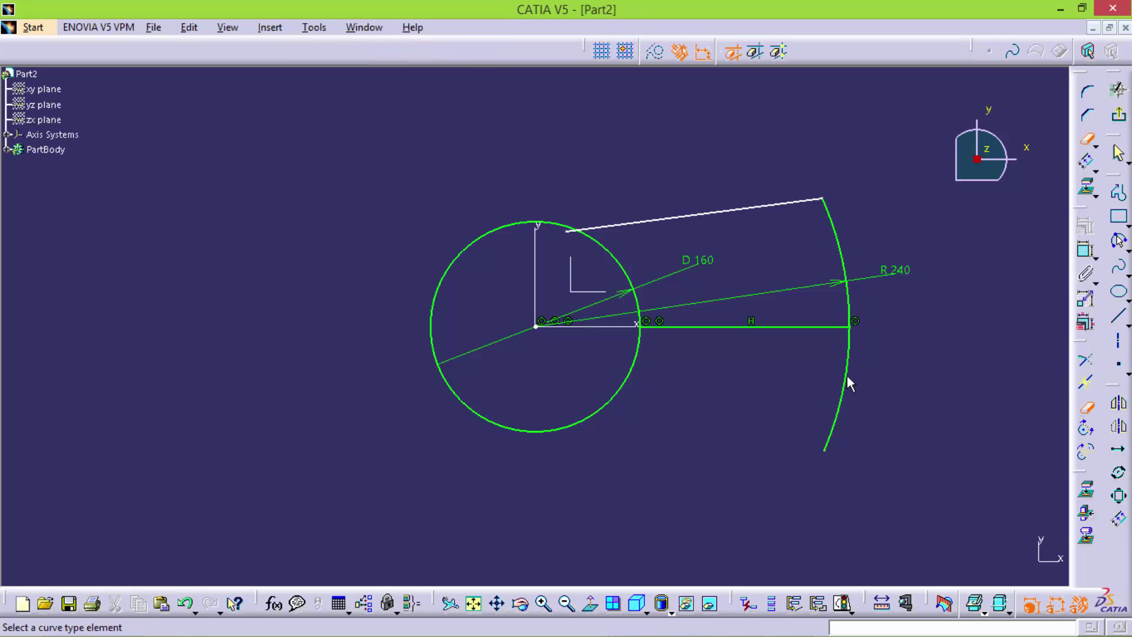
click(845, 384)
click(626, 267)
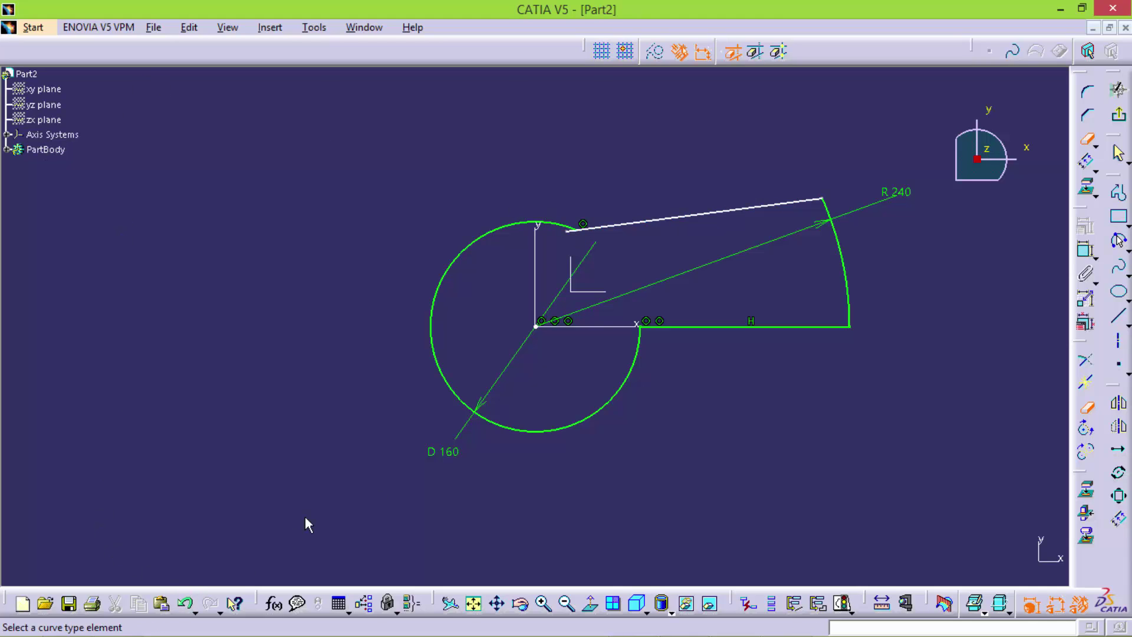
Undo the circle trim, draw a baseline across the circle, and trim its lower and right arcs
click(185, 602)
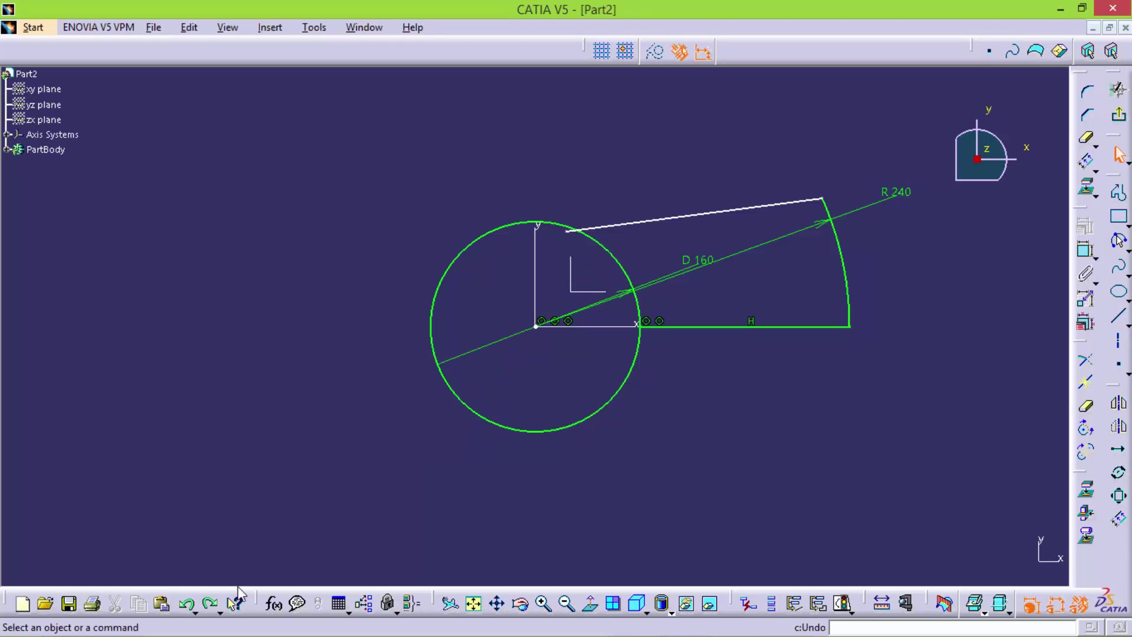
click(1123, 315)
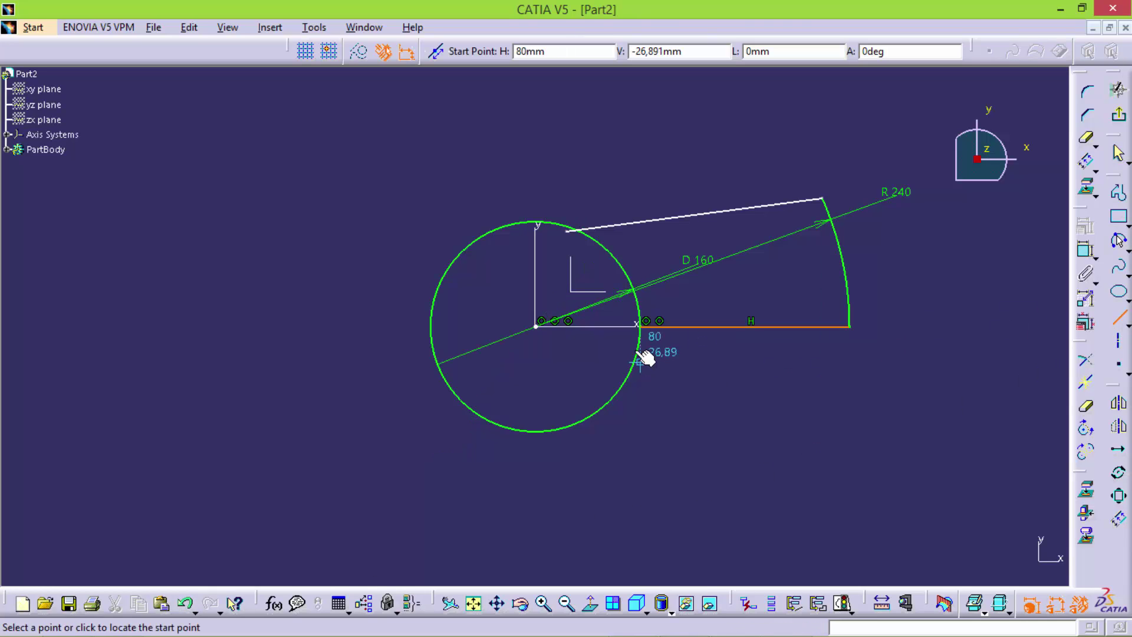
click(640, 326)
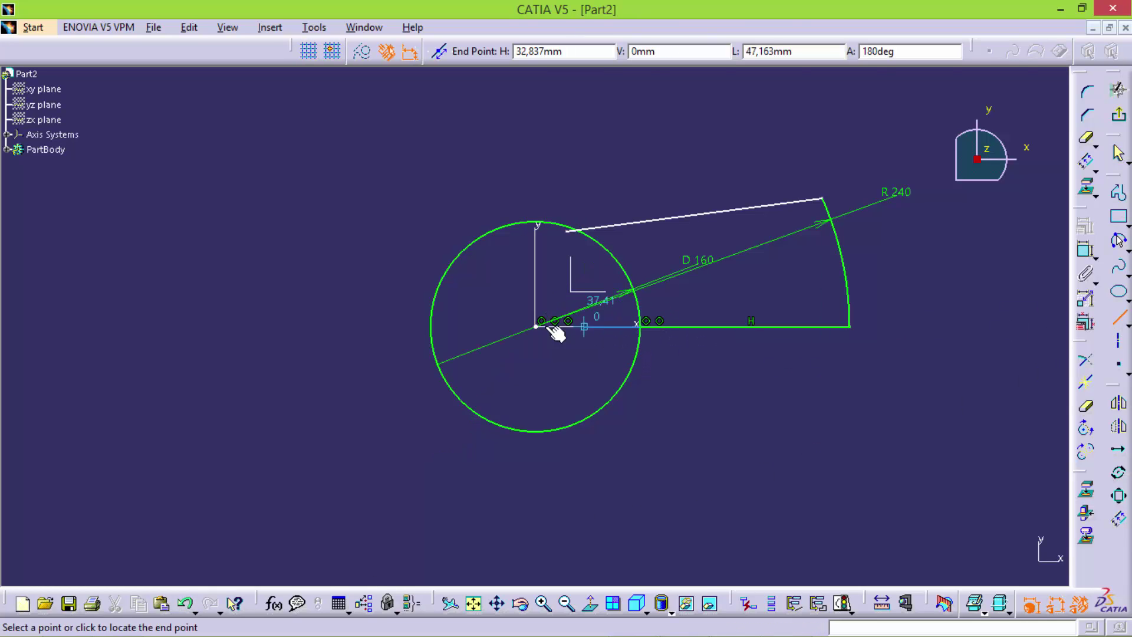
click(431, 326)
click(1087, 404)
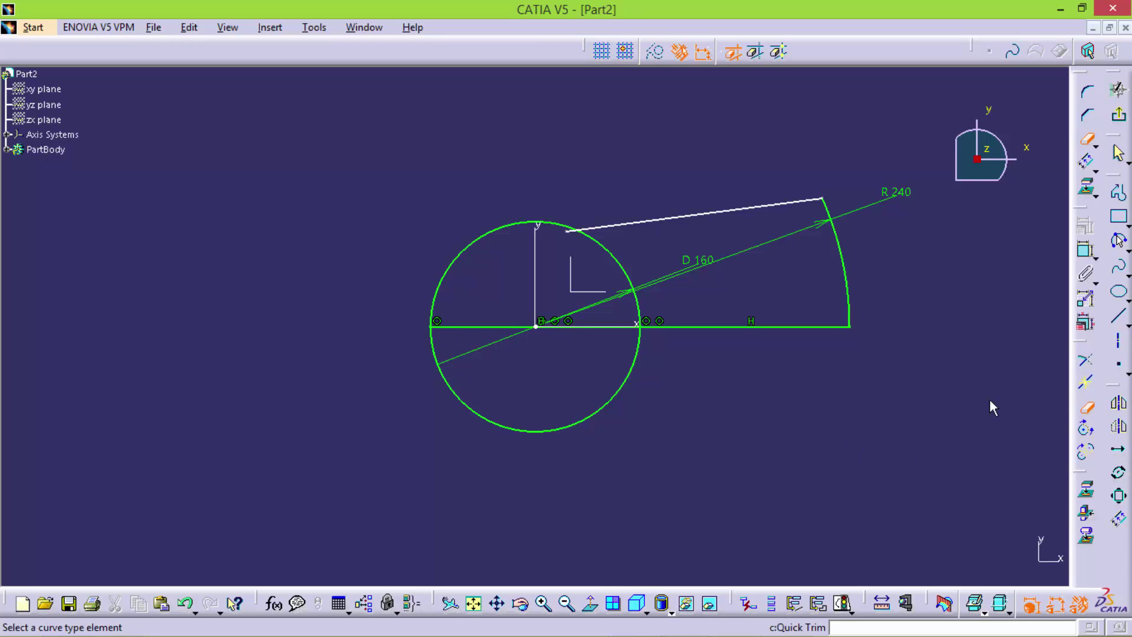
click(614, 383)
click(631, 271)
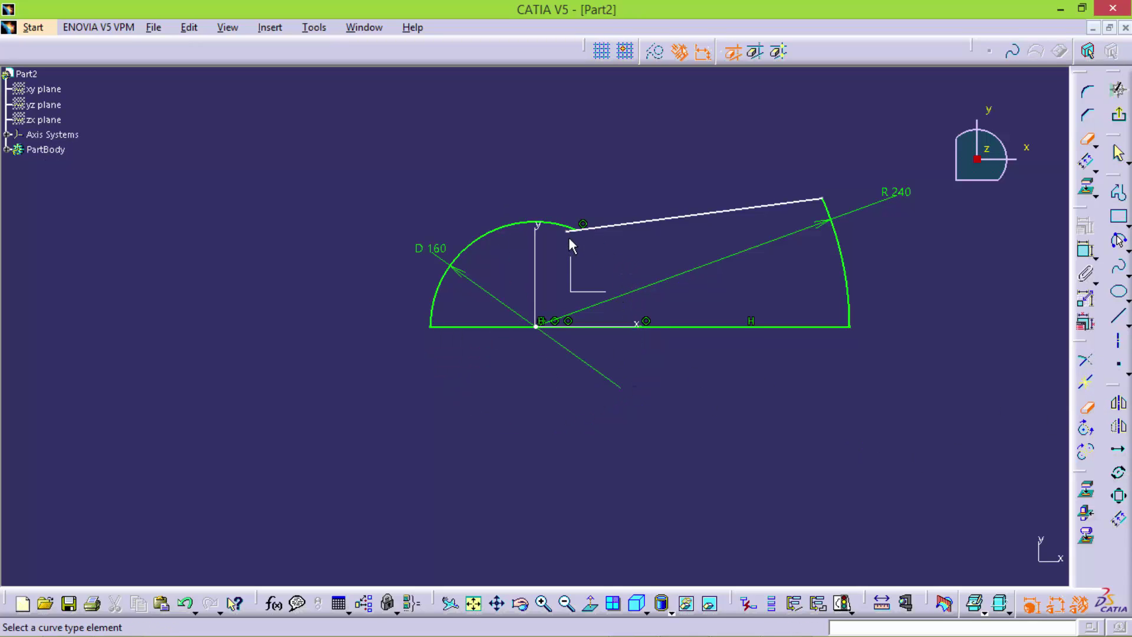
Dimension the upper line's start offset to 34 mm, checking the reference drawing
click(1085, 251)
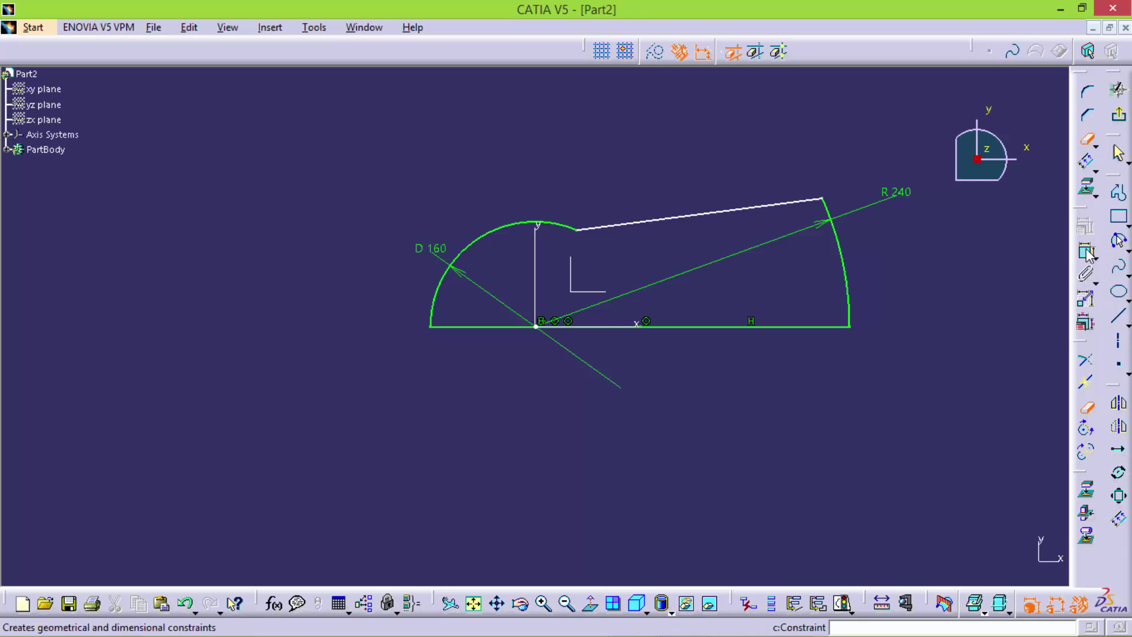
click(736, 624)
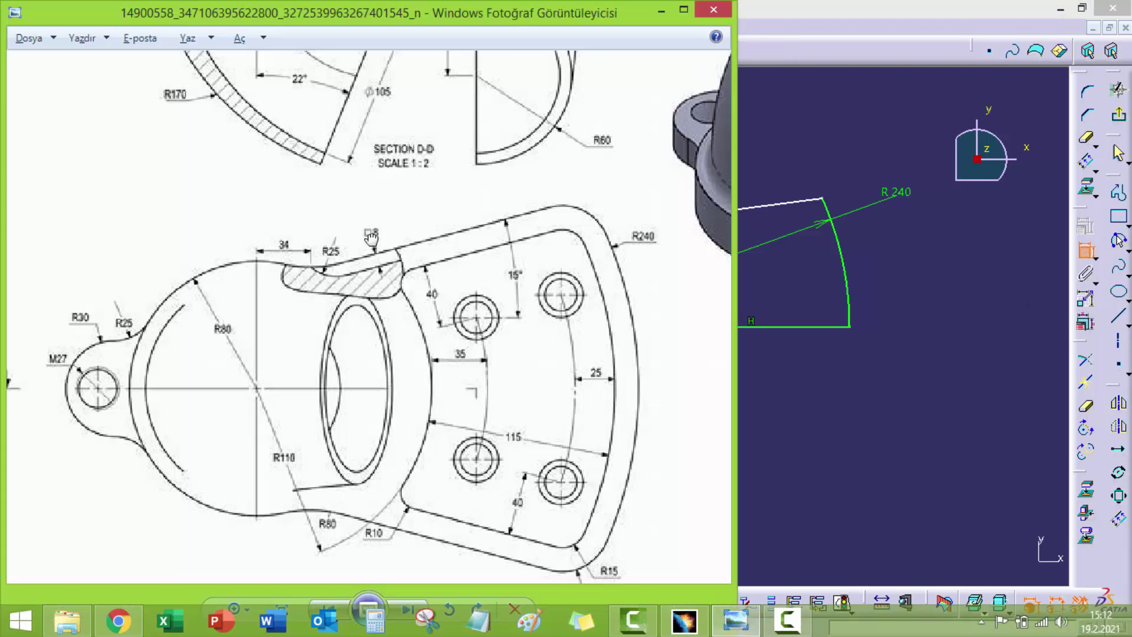
drag(372, 236, 395, 252)
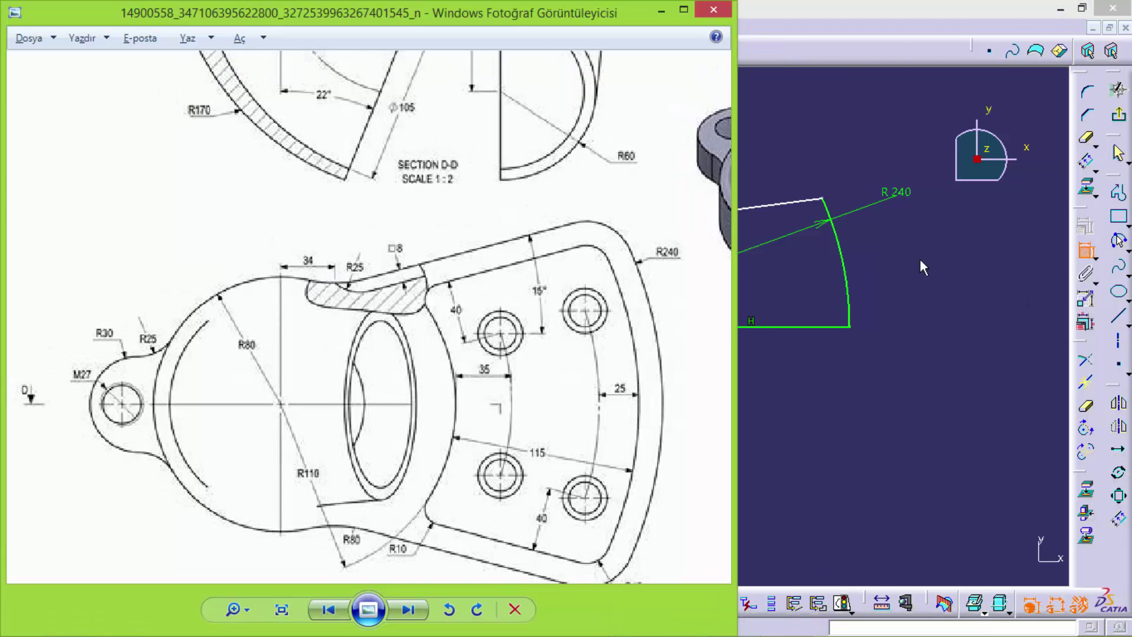
click(890, 28)
click(732, 214)
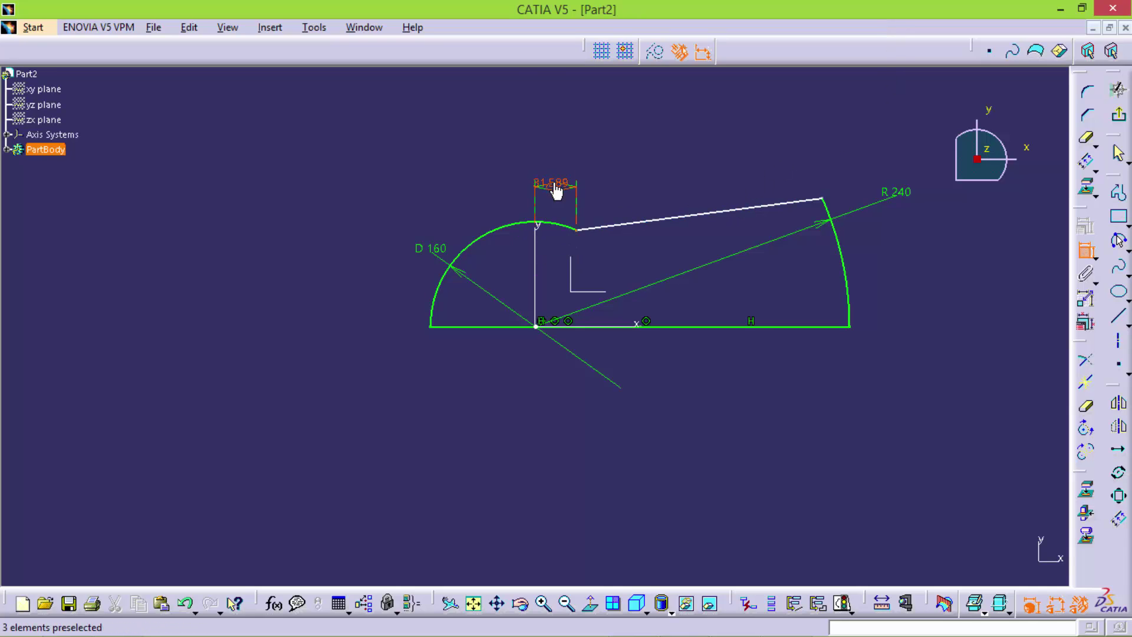
double_click(553, 182)
text(3)
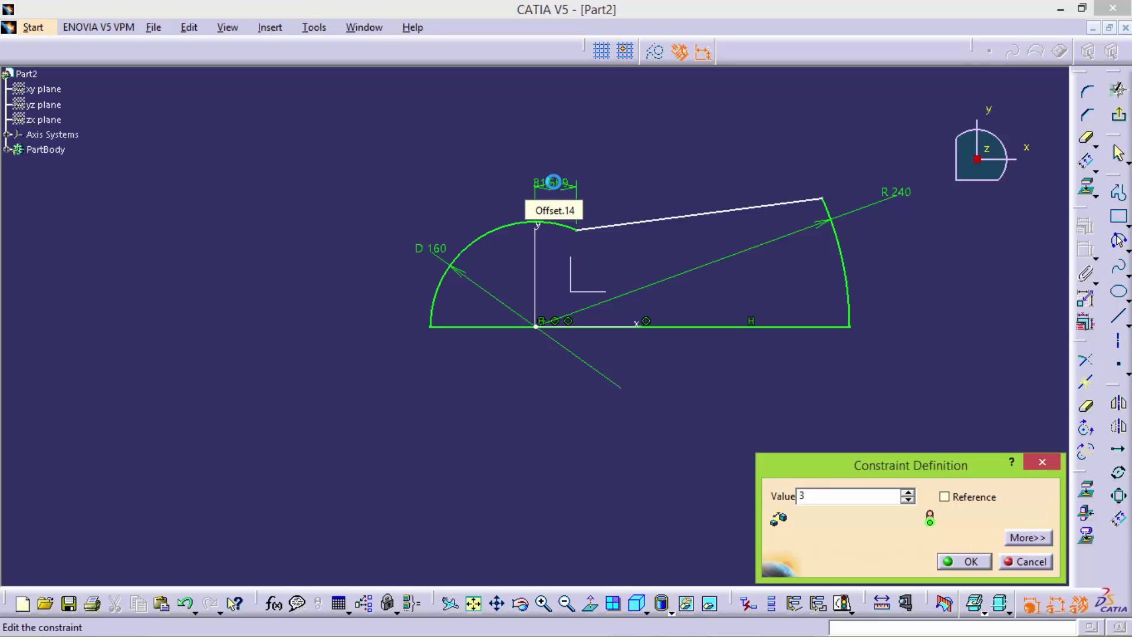
text(4)
key(Return)
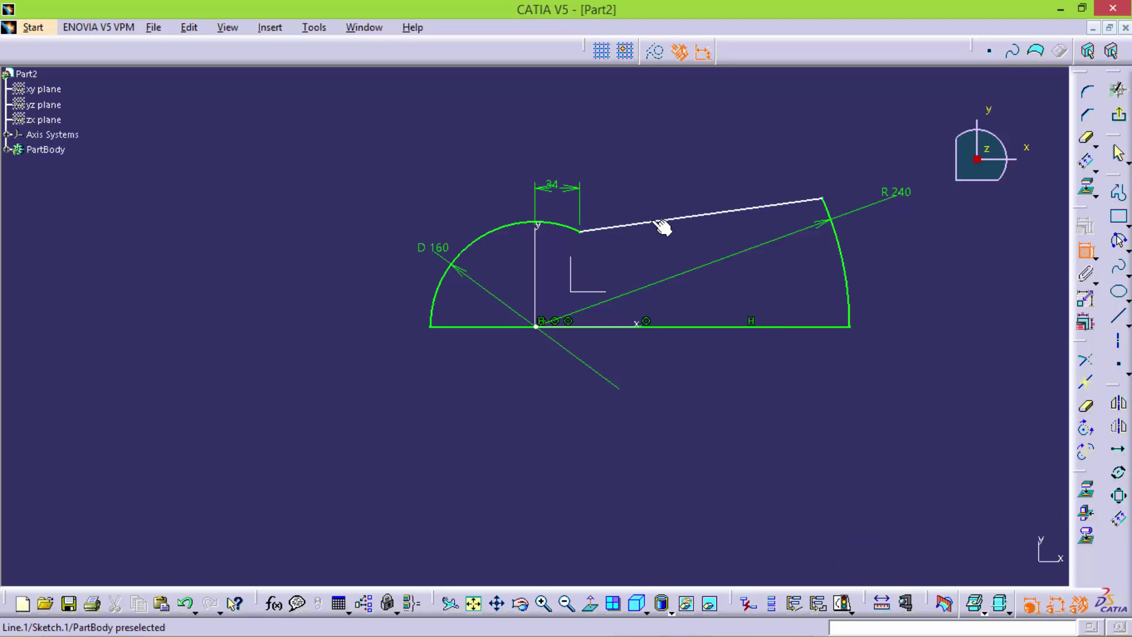
Add a 15° angle dimension between the top line and the baseline
click(662, 226)
click(677, 326)
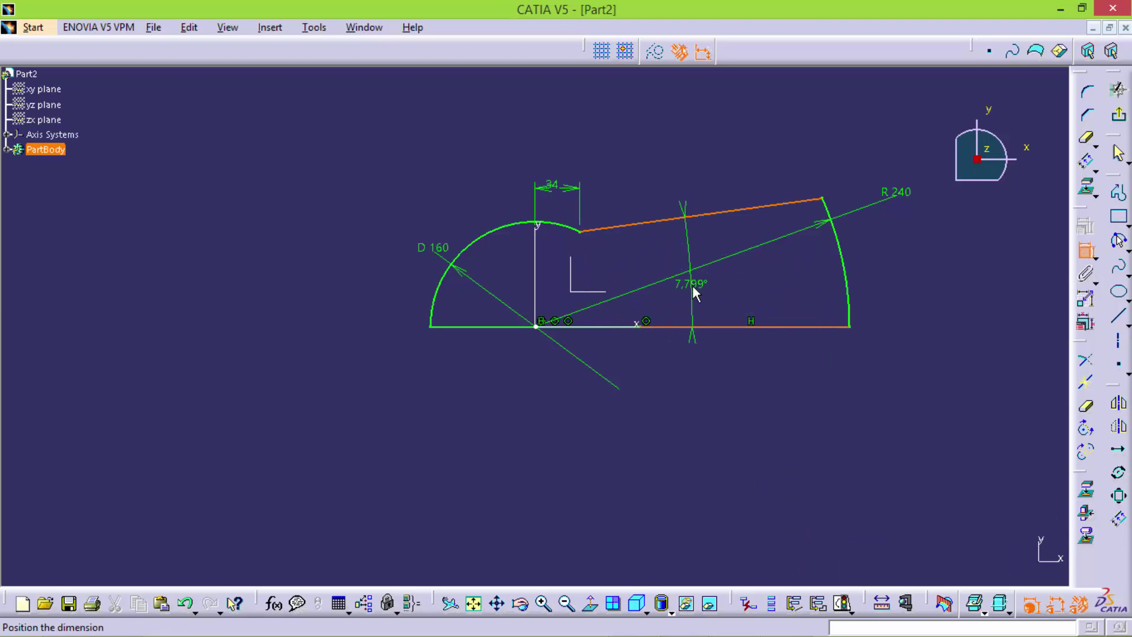
click(693, 293)
double_click(700, 280)
key(Return)
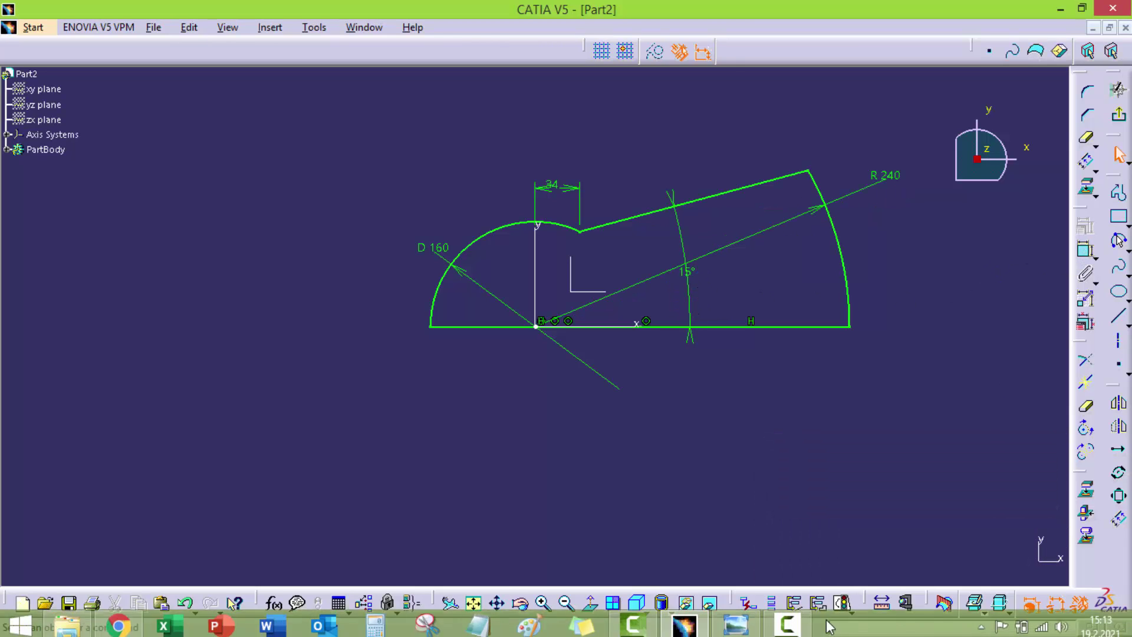
click(735, 619)
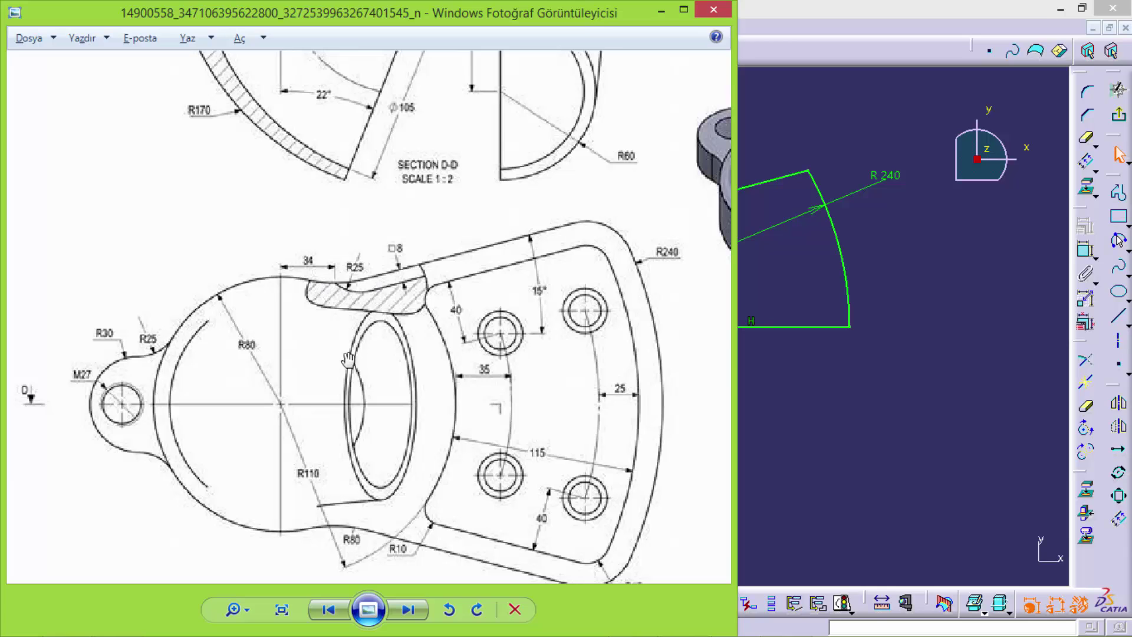
scroll(348, 357, down, 1)
click(982, 362)
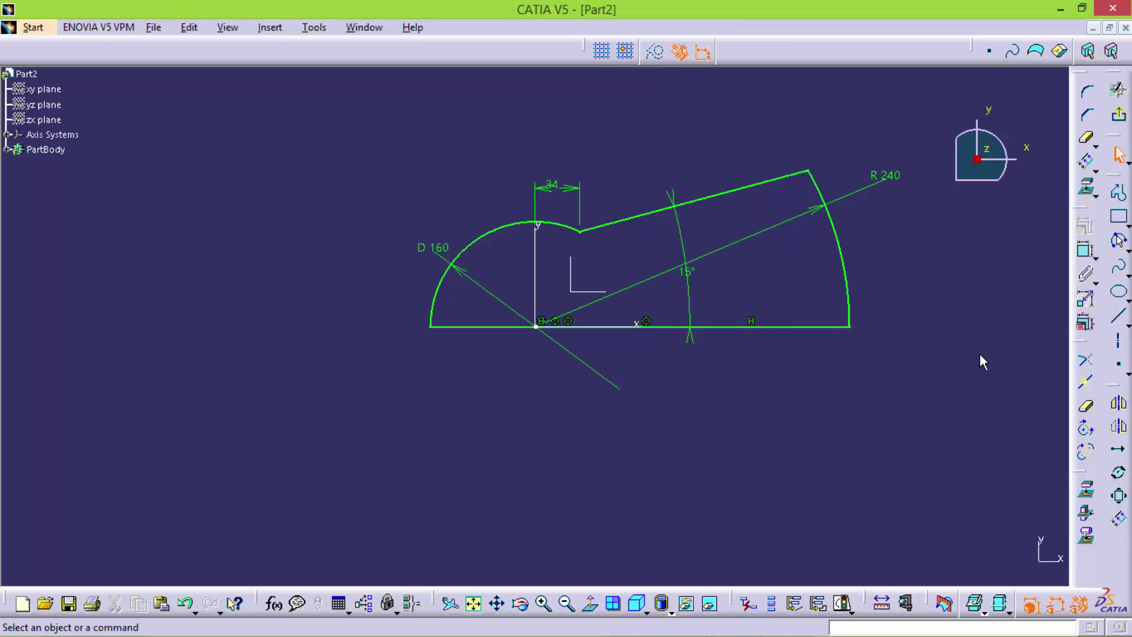
click(735, 620)
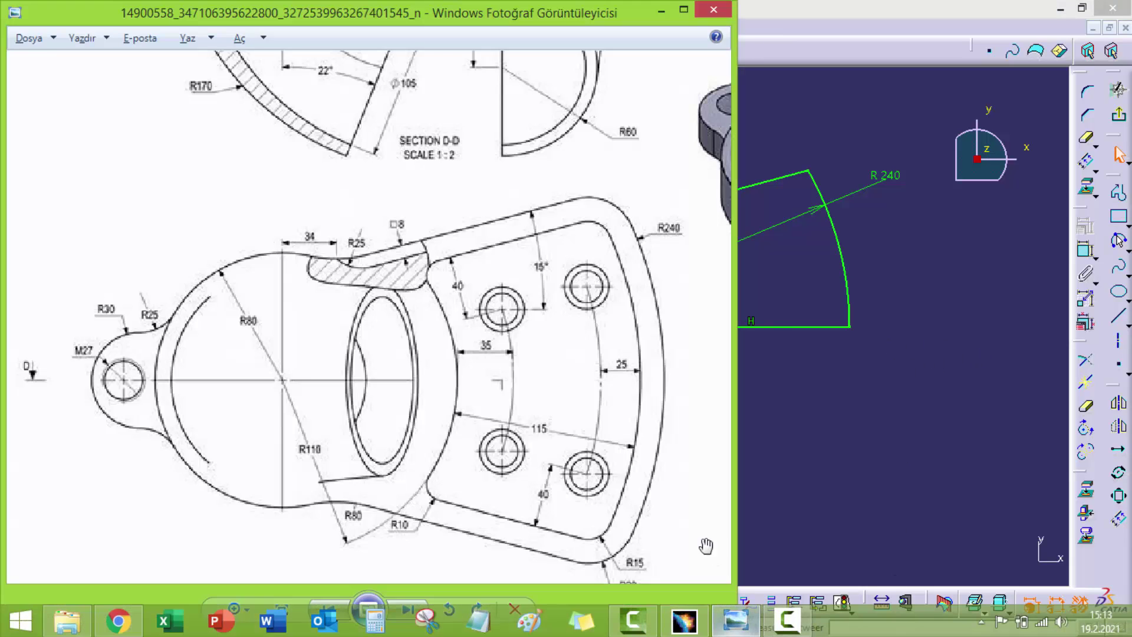
drag(636, 593, 626, 519)
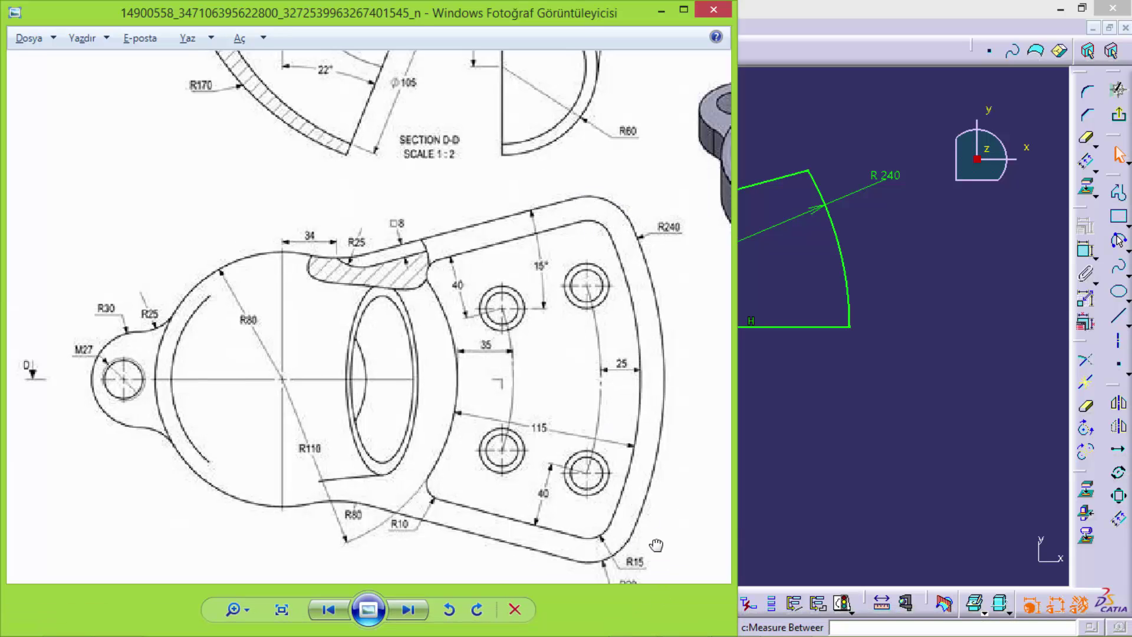
click(968, 327)
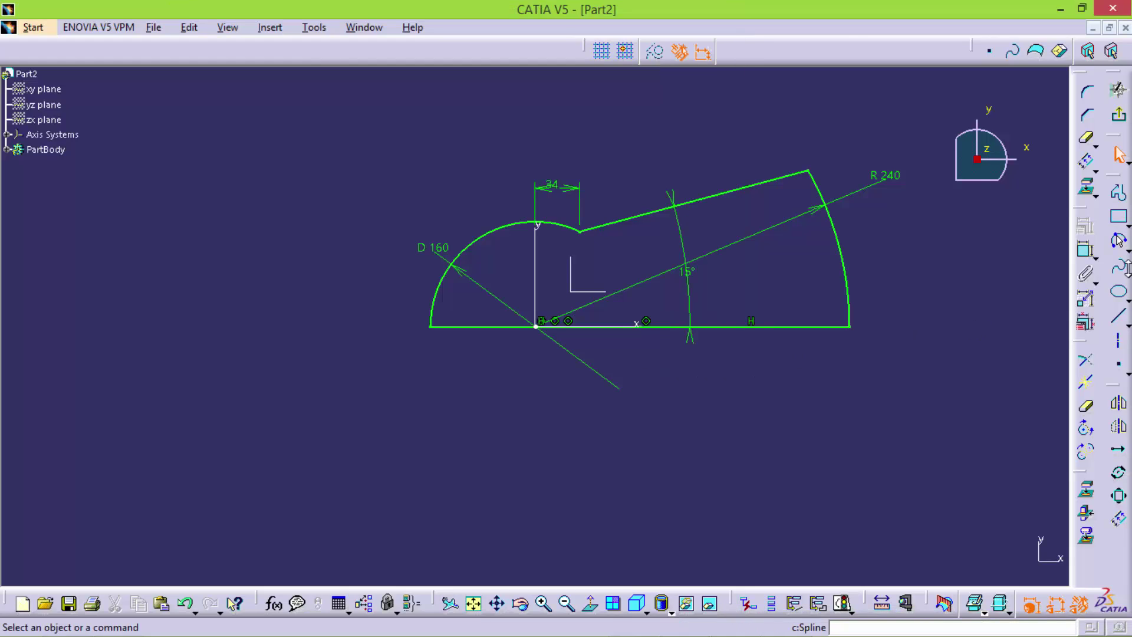
Fillet the arc/top-line junction at R80 and the top-right corner at R30
click(1087, 91)
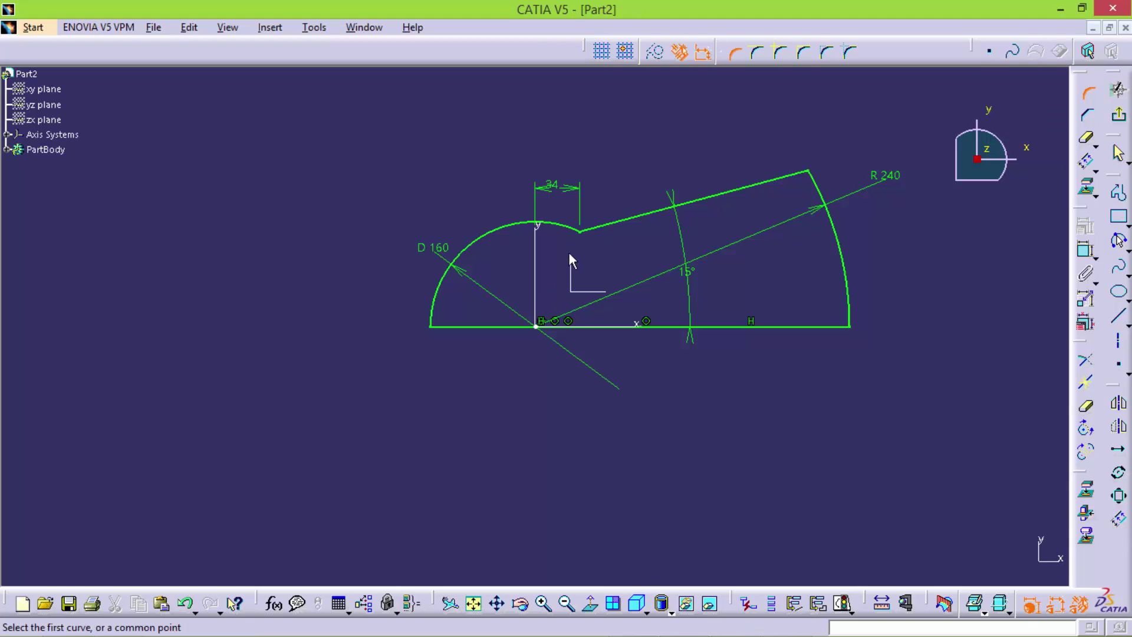
click(583, 231)
text(80)
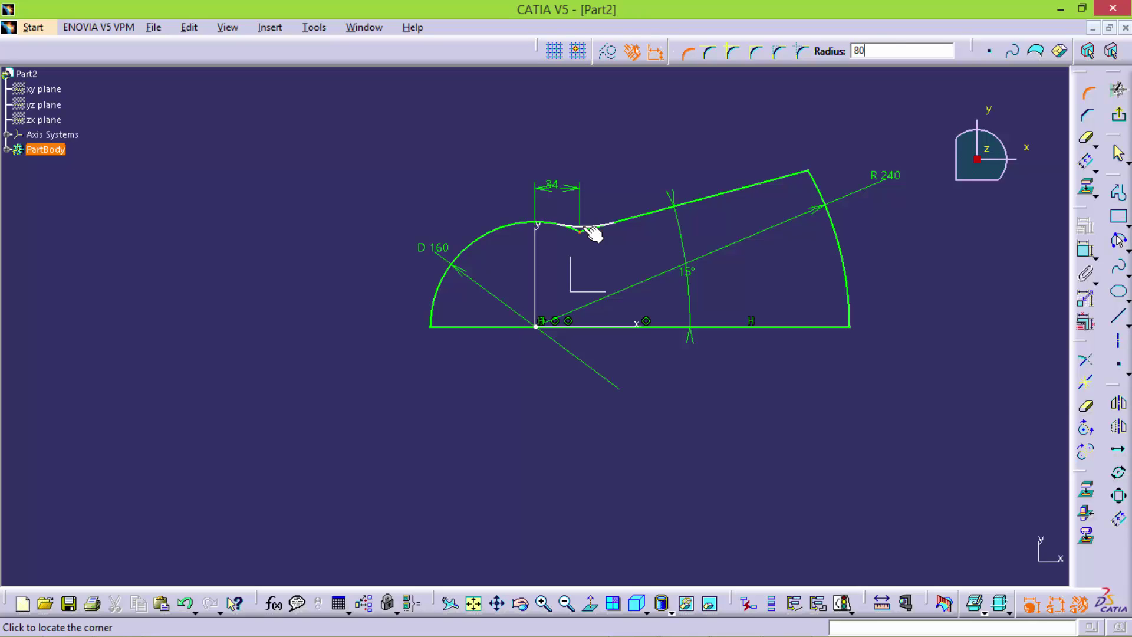
key(Return)
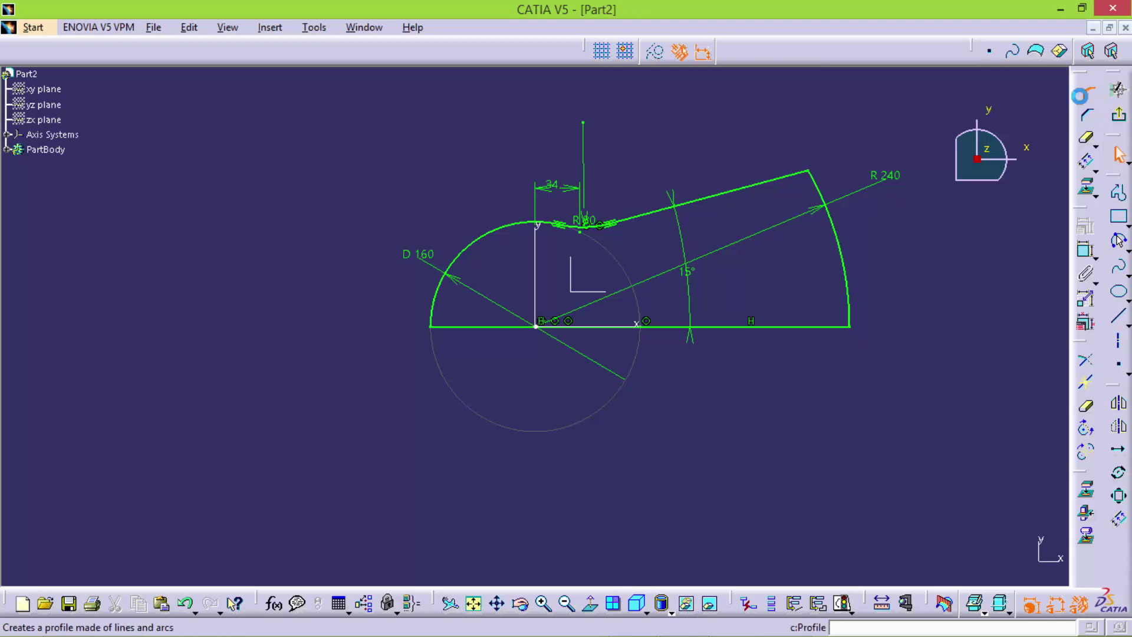
click(1086, 92)
click(810, 172)
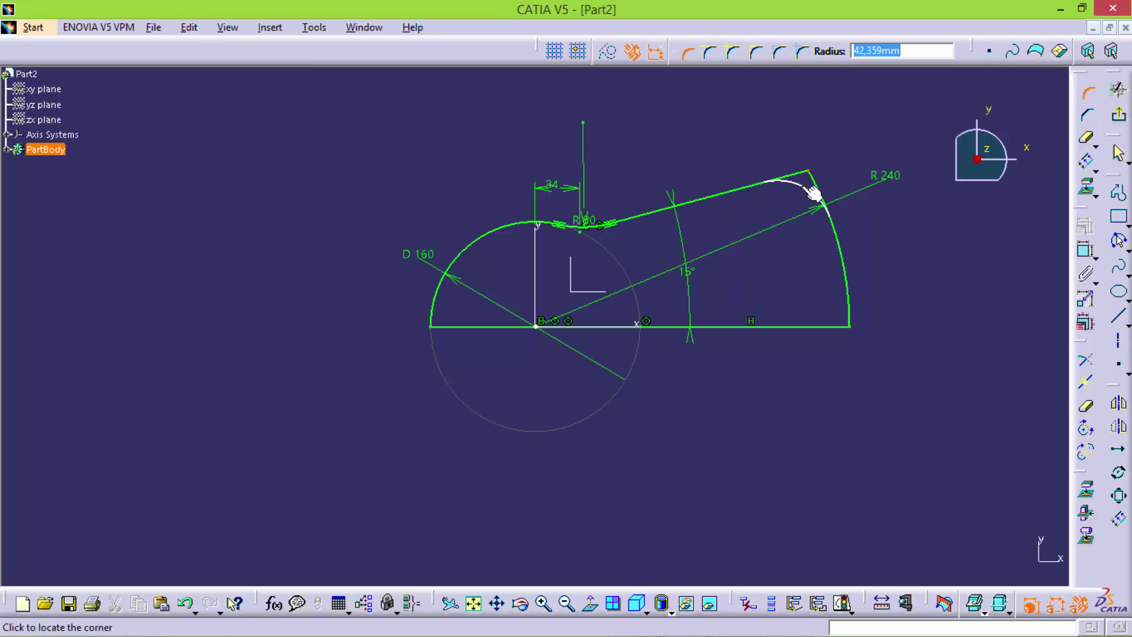
text(3)
click(814, 193)
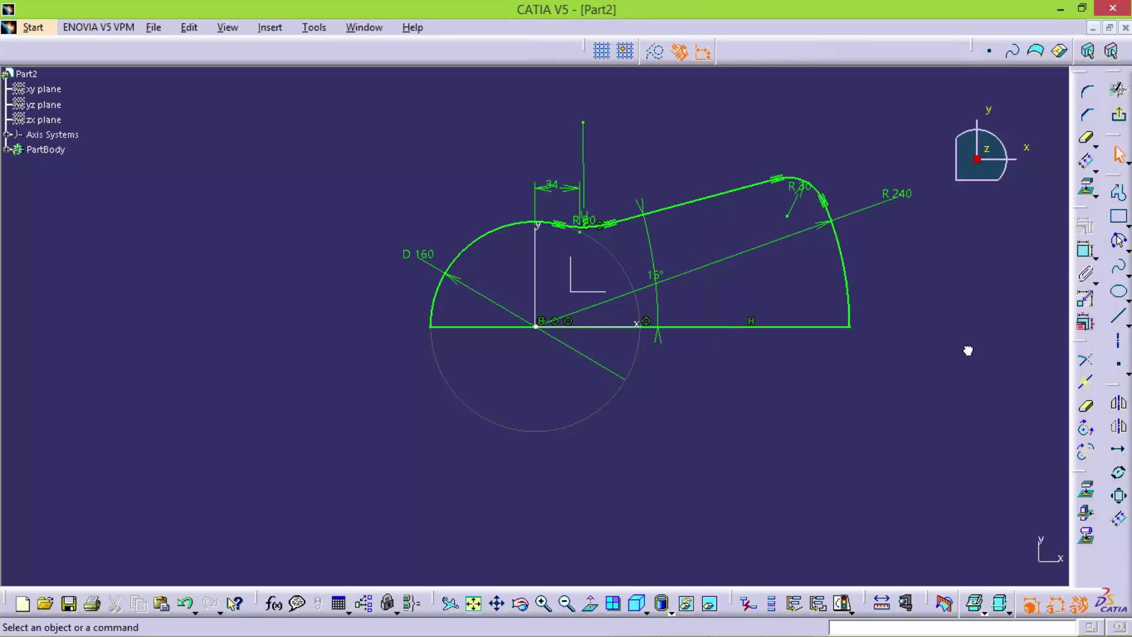
Exit the sketch and pad the profile 30 mm
click(1118, 114)
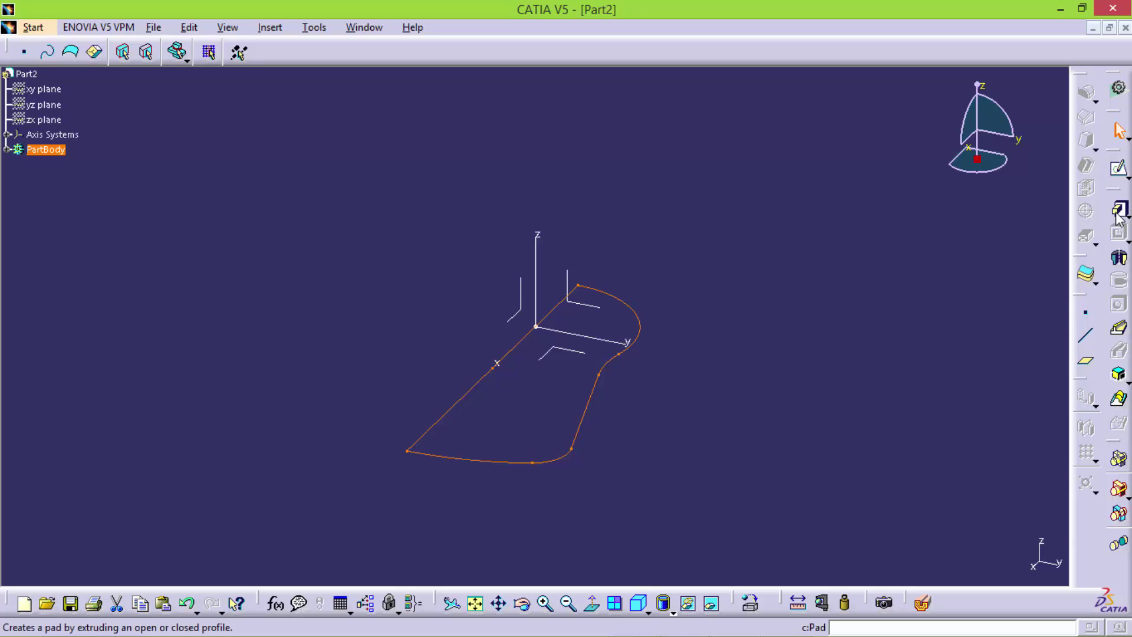
click(1085, 91)
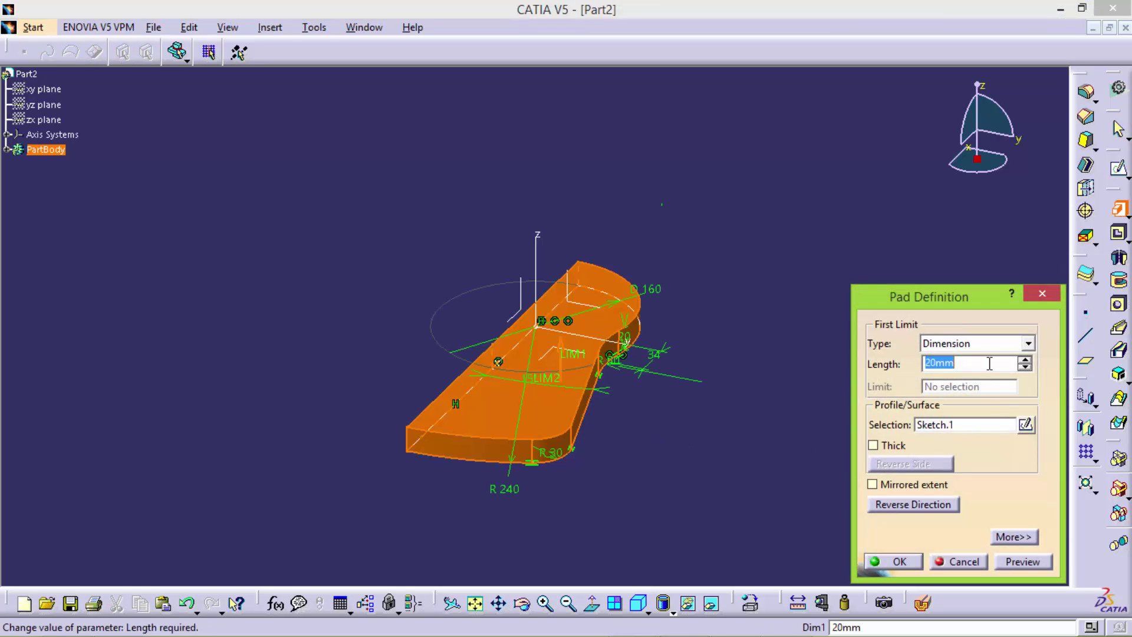
text(30)
key(Return)
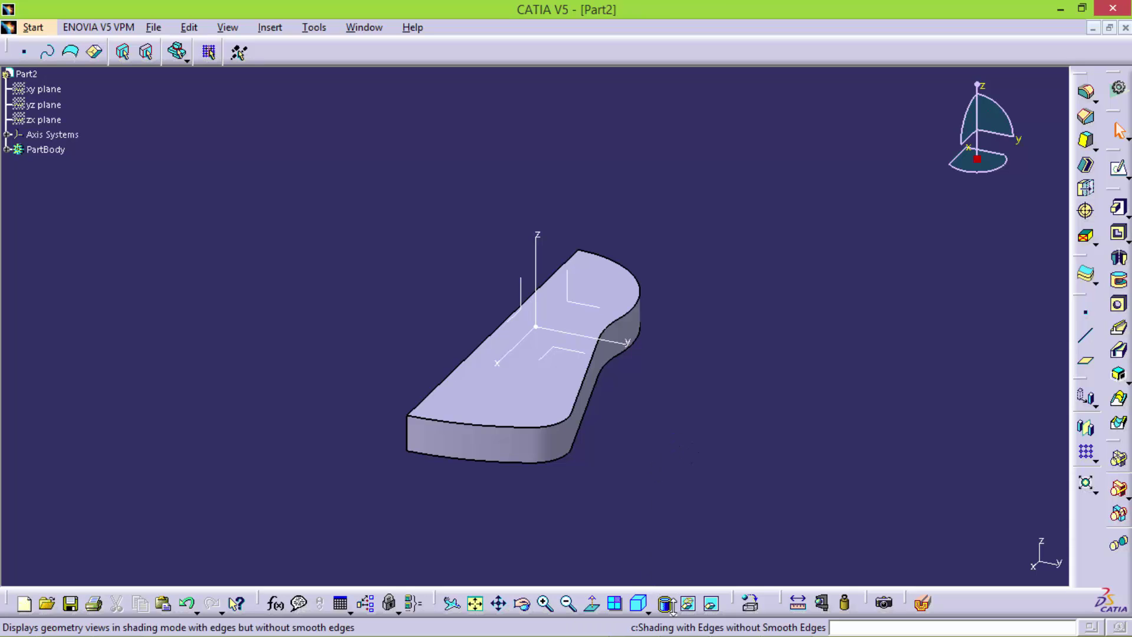
Show the pad shaded with edges and orbit it, comparing against the reference drawing
click(672, 612)
click(686, 505)
mouse_move(652, 391)
middle_down()
mouse_move(490, 395)
mouse_move(662, 391)
middle_up()
mouse_move(651, 470)
middle_down()
mouse_move(488, 480)
mouse_move(604, 483)
mouse_move(598, 468)
middle_up()
click(735, 620)
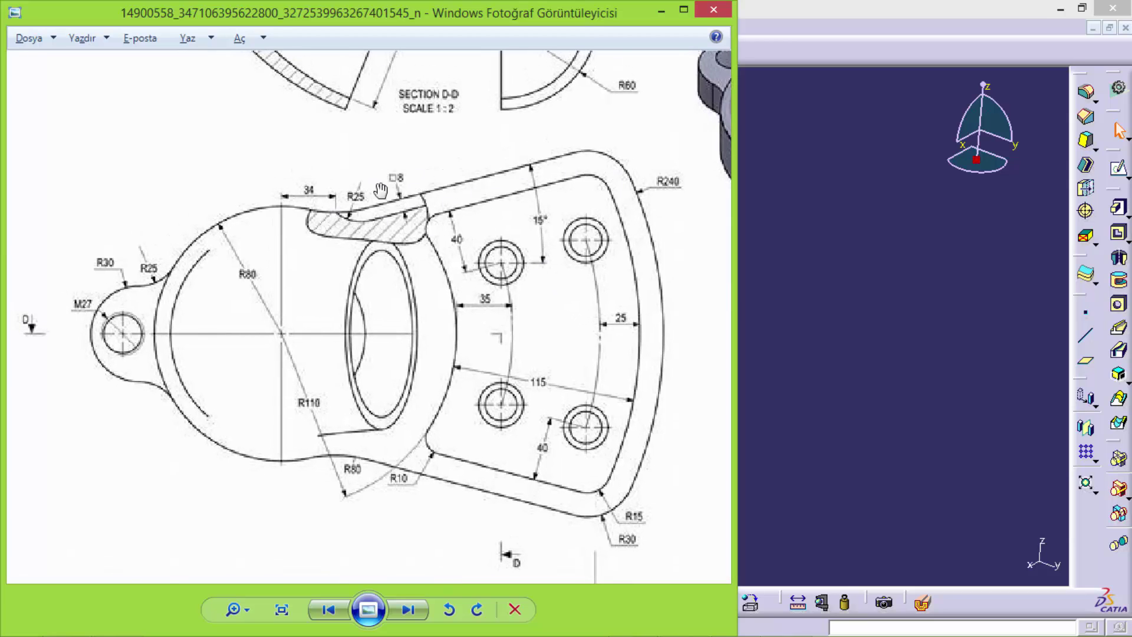
click(990, 341)
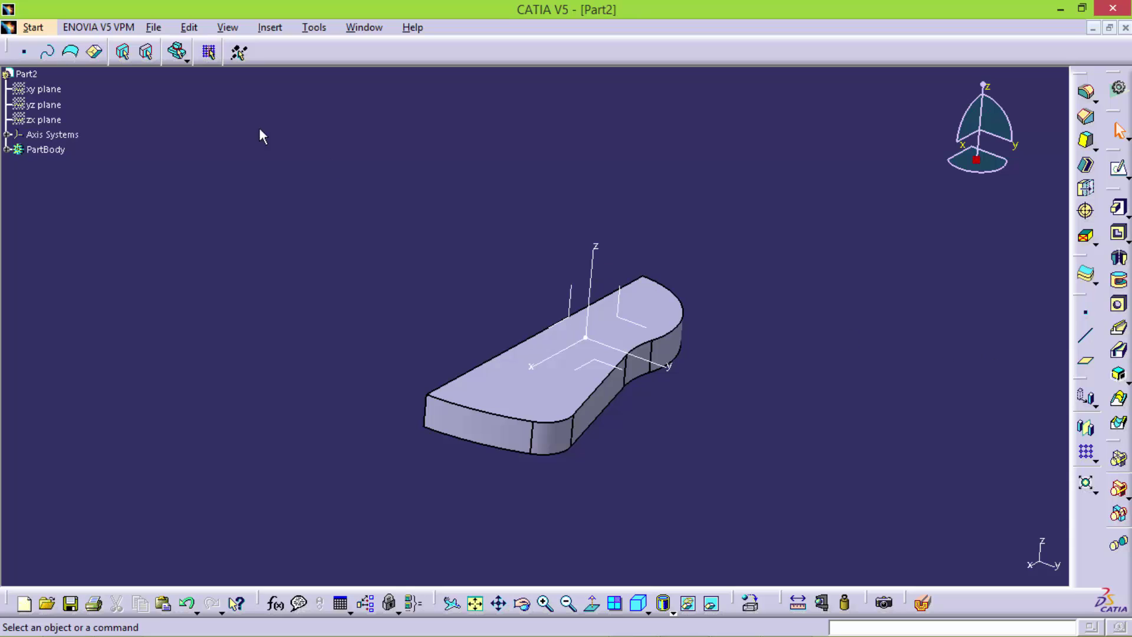
click(43, 28)
In Generative Shape Design, join the pad's side faces into Join.1
click(89, 66)
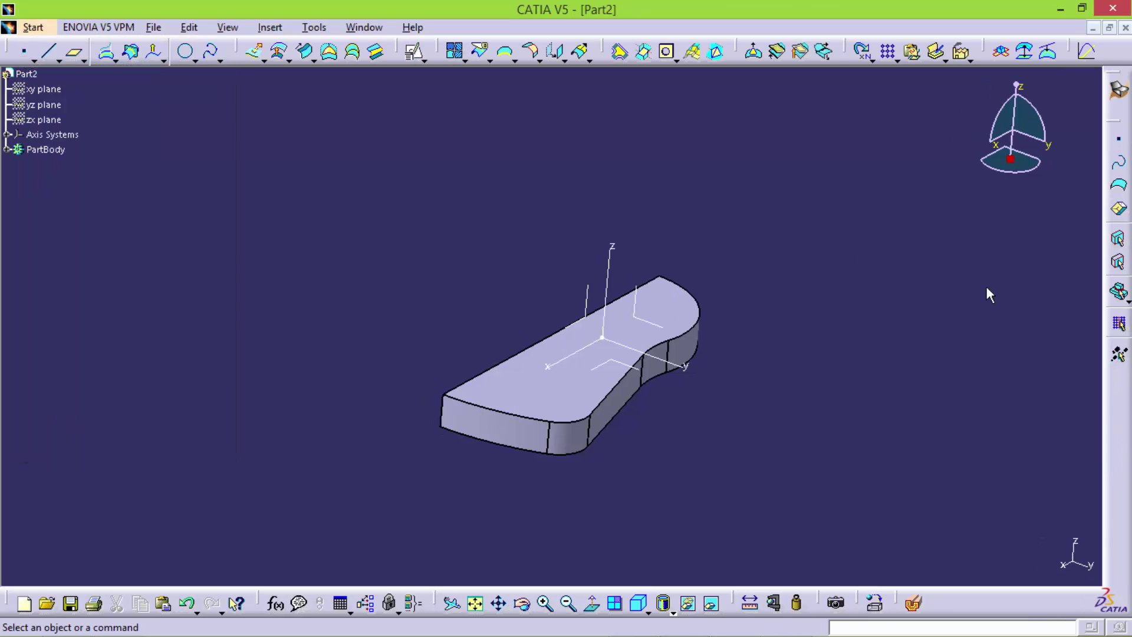
click(455, 54)
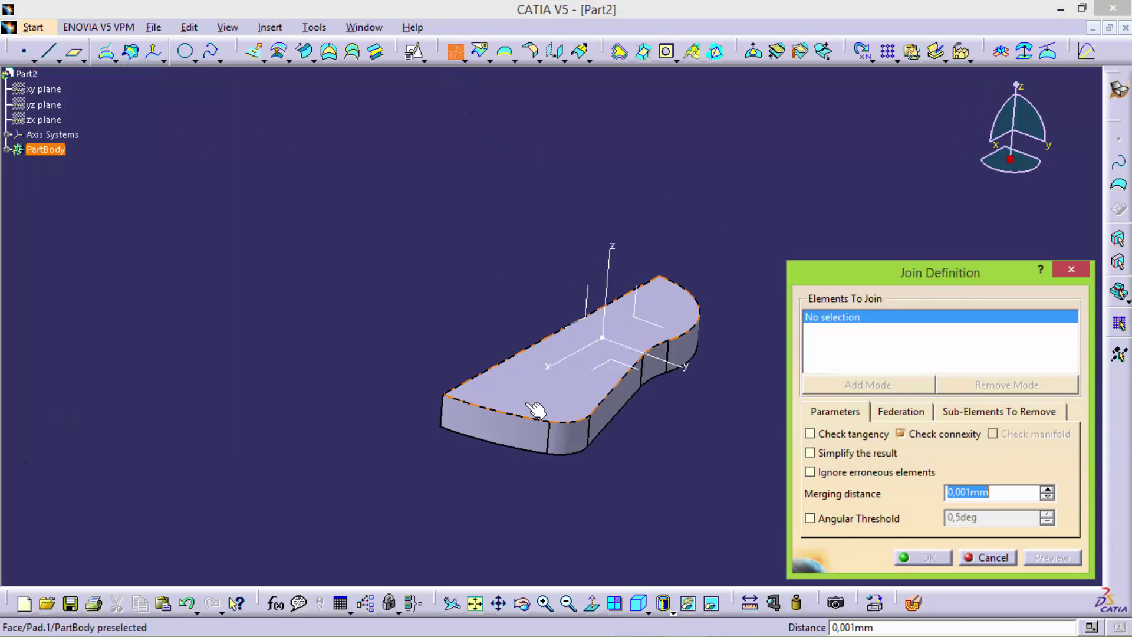
click(519, 434)
click(569, 439)
click(616, 401)
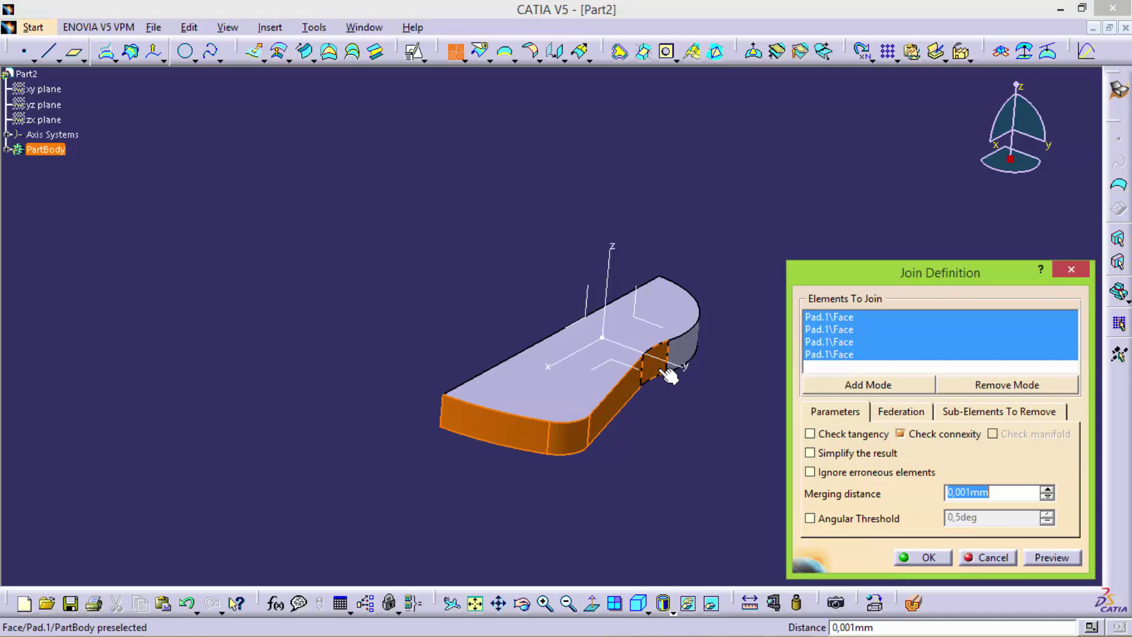
click(924, 556)
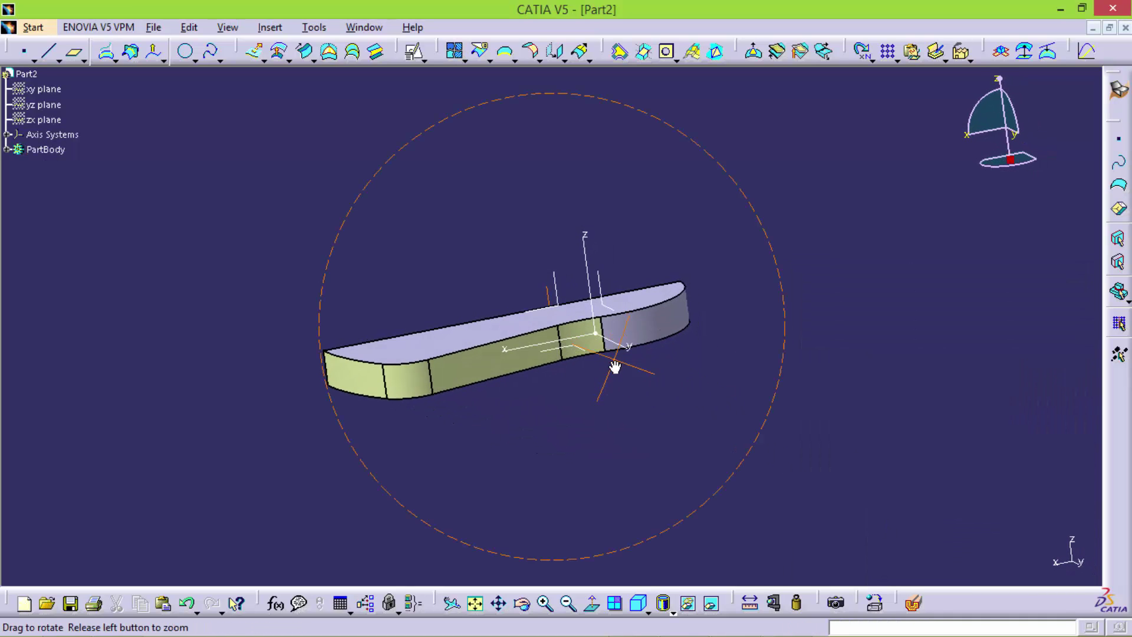
middle_drag(716, 395, 613, 366)
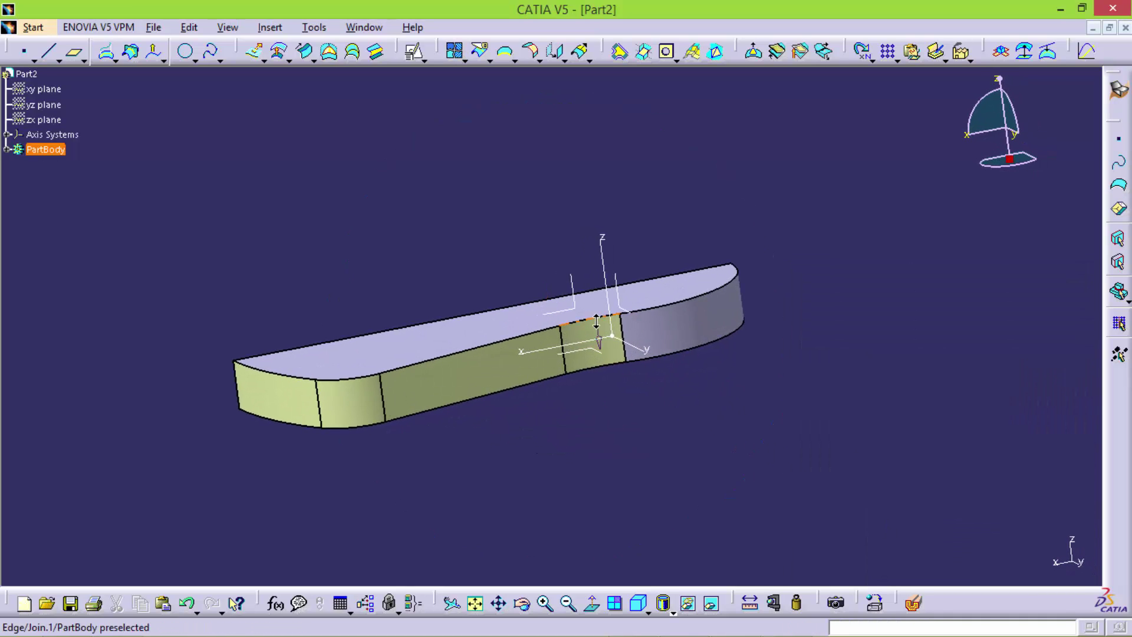
Edit Pad.1 to use a mirrored extent
click(10, 149)
double_click(49, 166)
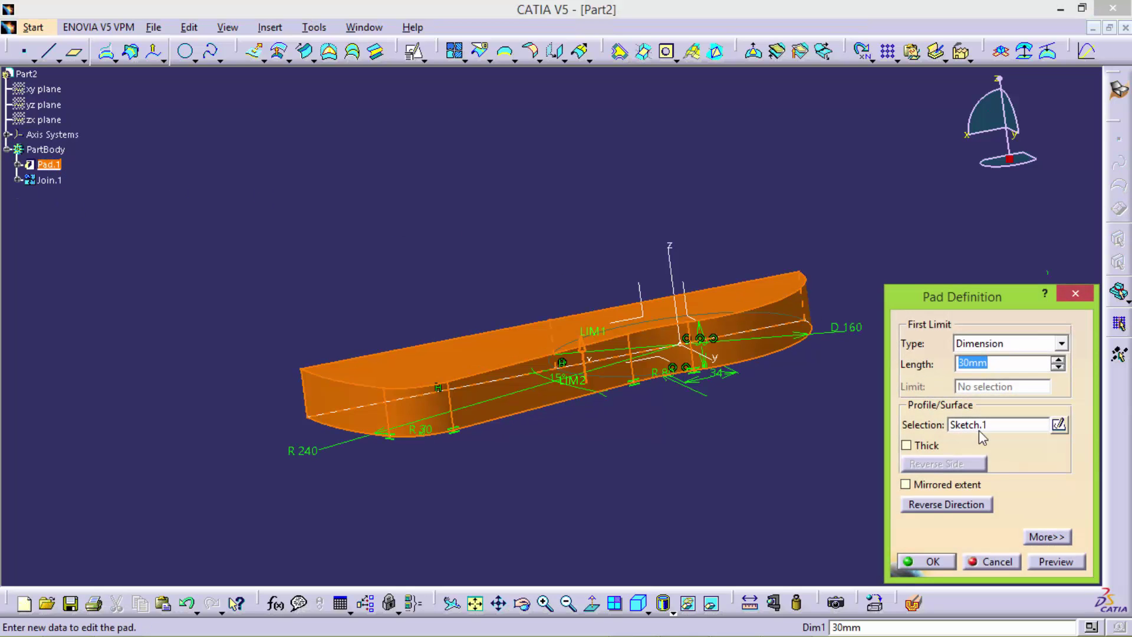
click(965, 487)
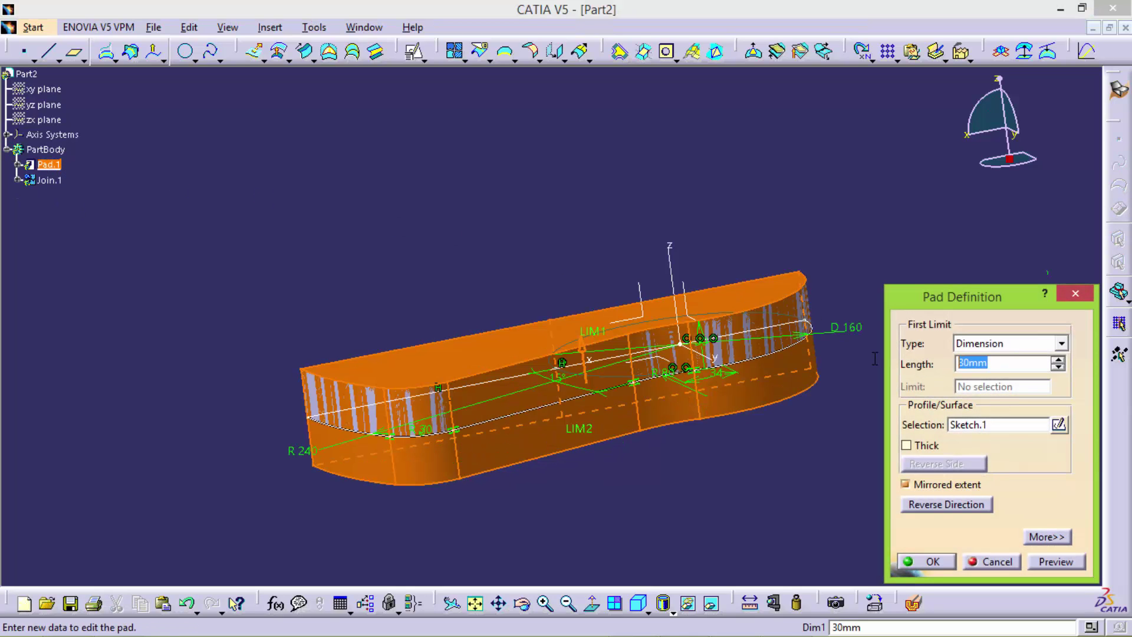
text(15)
key(Return)
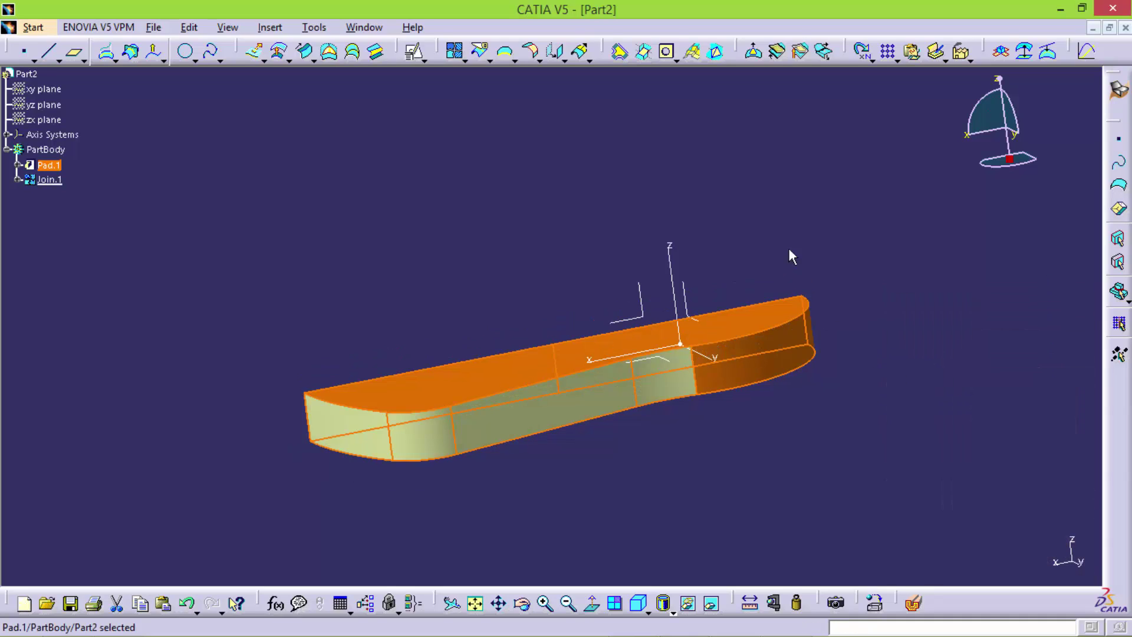
click(791, 256)
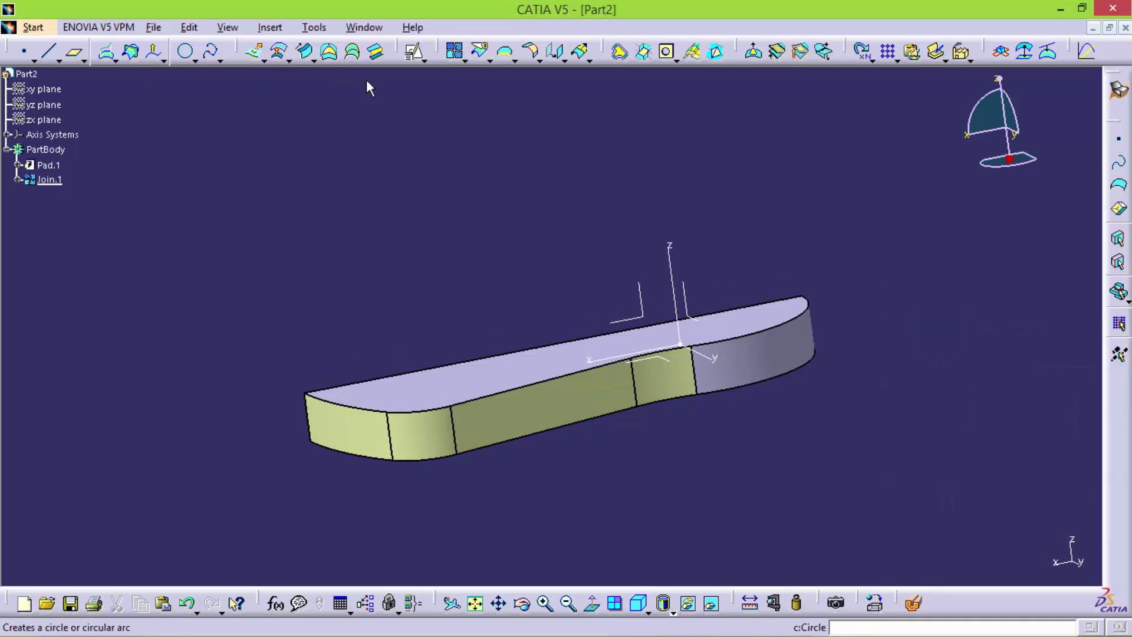
Intersect Join.1 with the XY plane to create Intersect.1, then hide Join.1
click(130, 53)
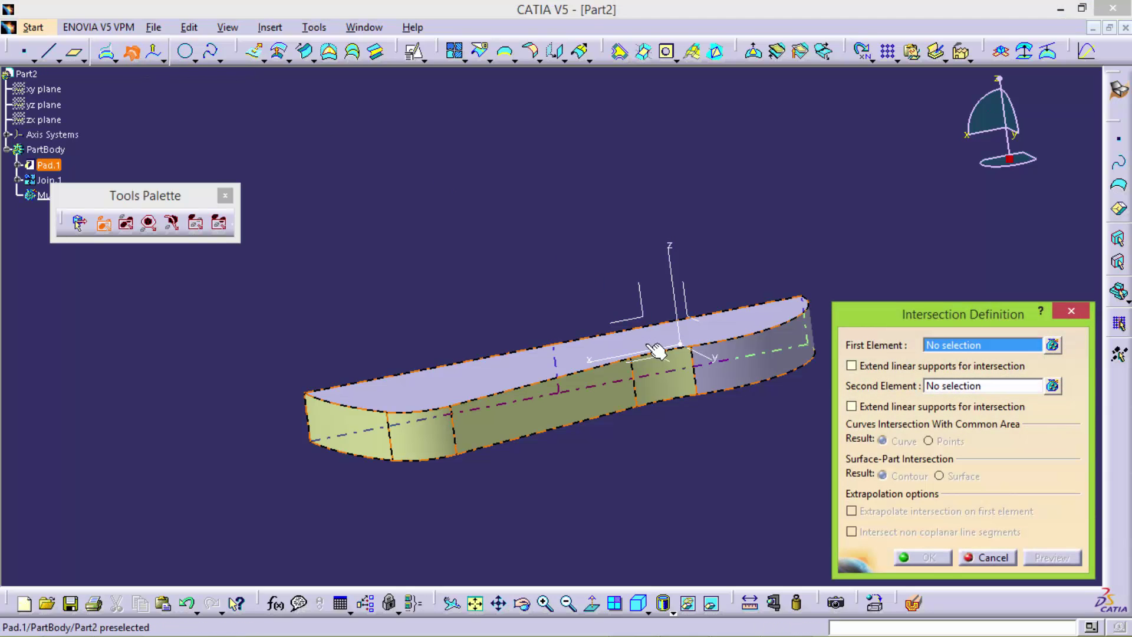
click(669, 381)
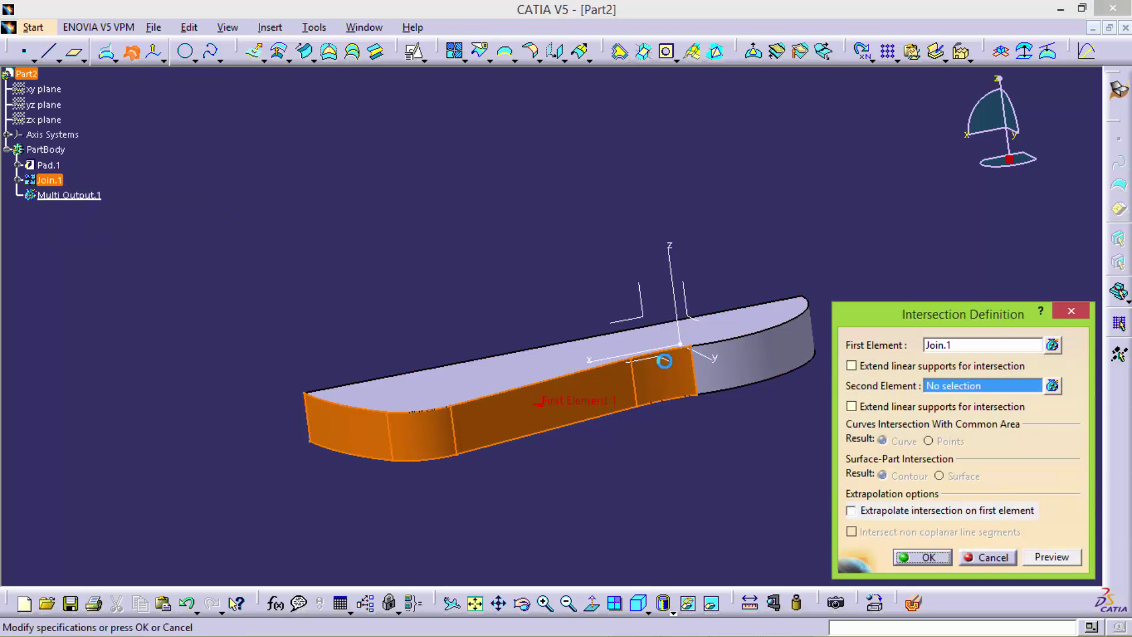
click(672, 362)
middle_drag(611, 435, 728, 511)
click(927, 557)
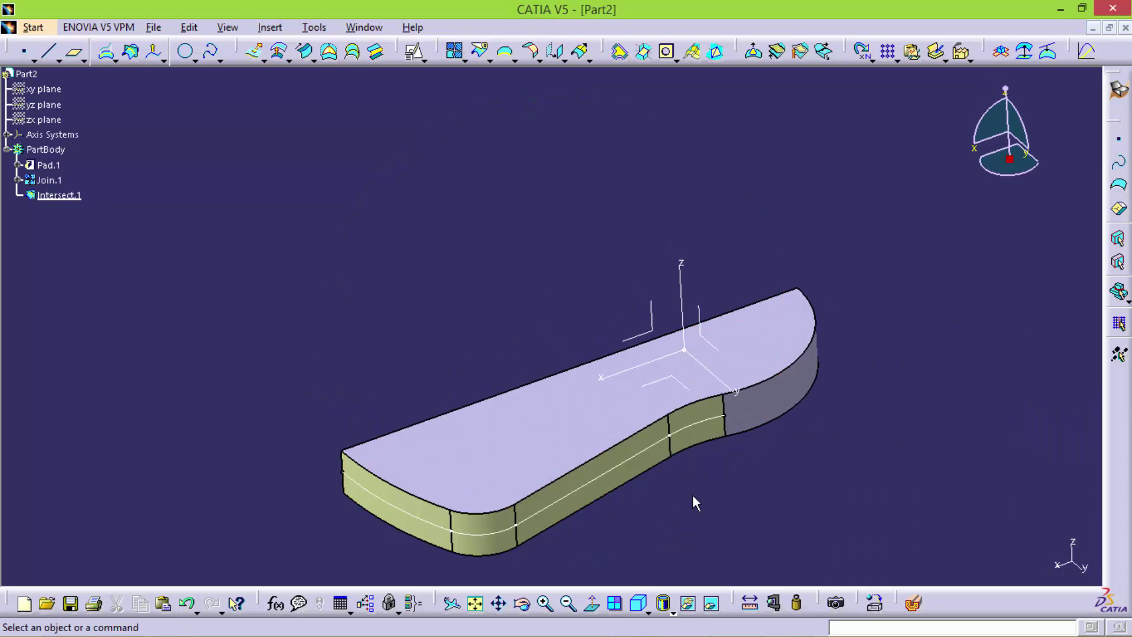
right_click(715, 422)
click(735, 132)
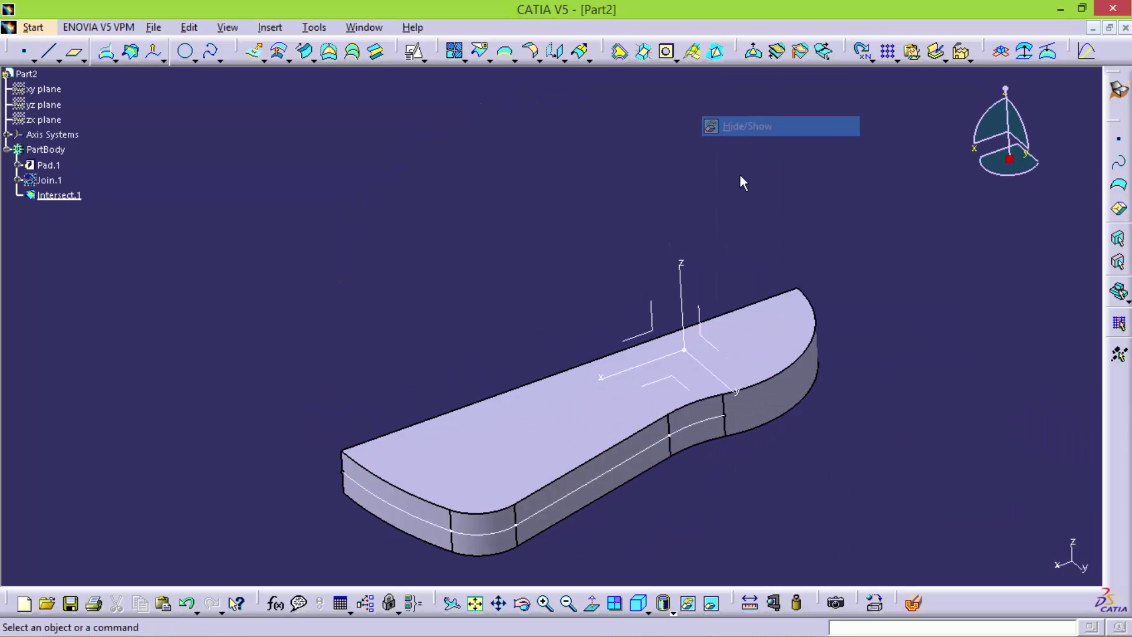
middle_drag(741, 181, 715, 135)
Offset Intersect.1 by 8 mm with the Z axis as pulling direction
click(155, 57)
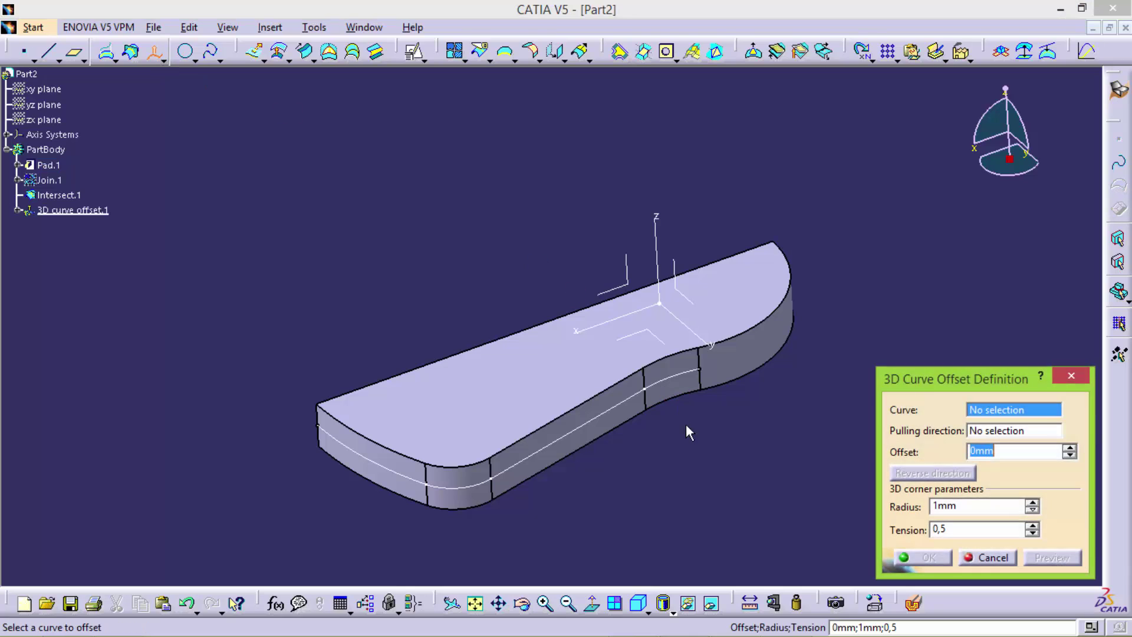
click(673, 388)
click(657, 246)
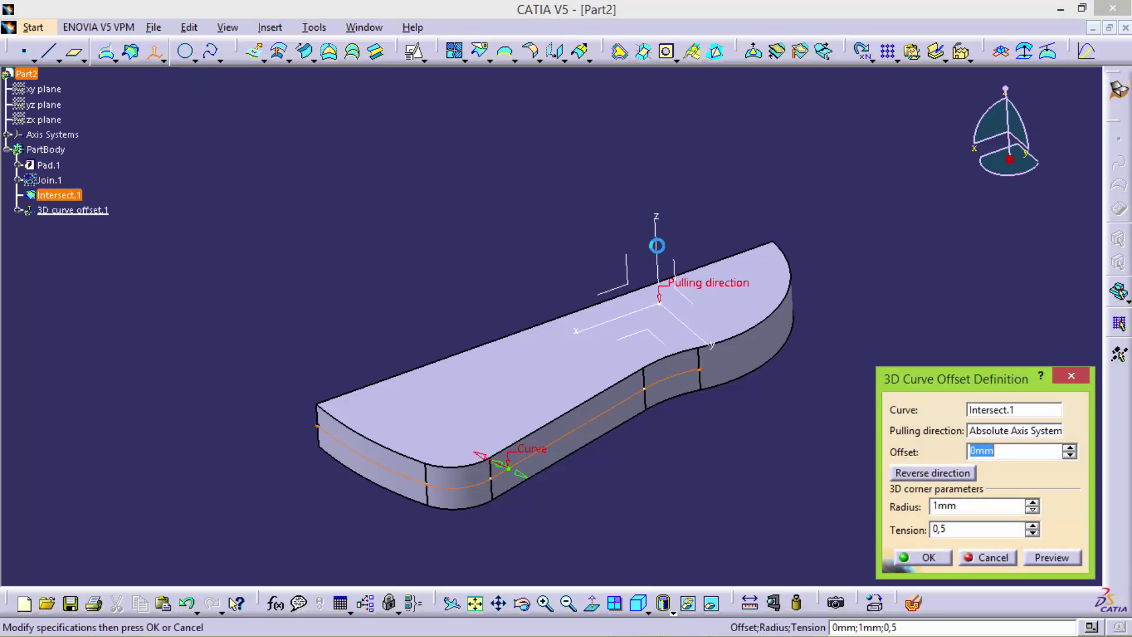
text(8)
key(Return)
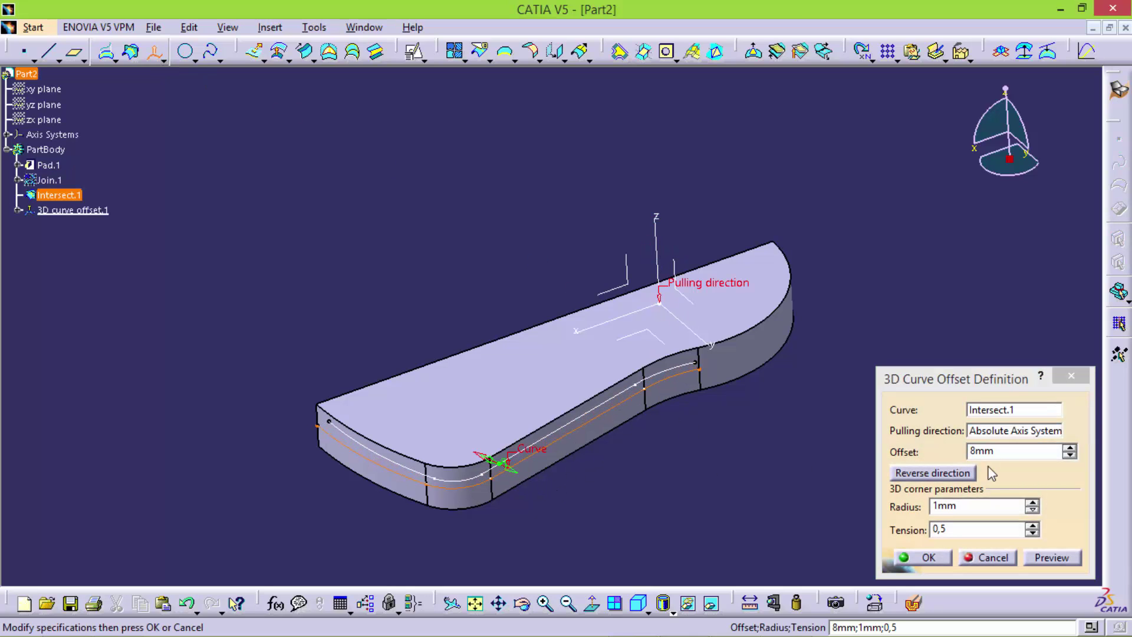
click(924, 556)
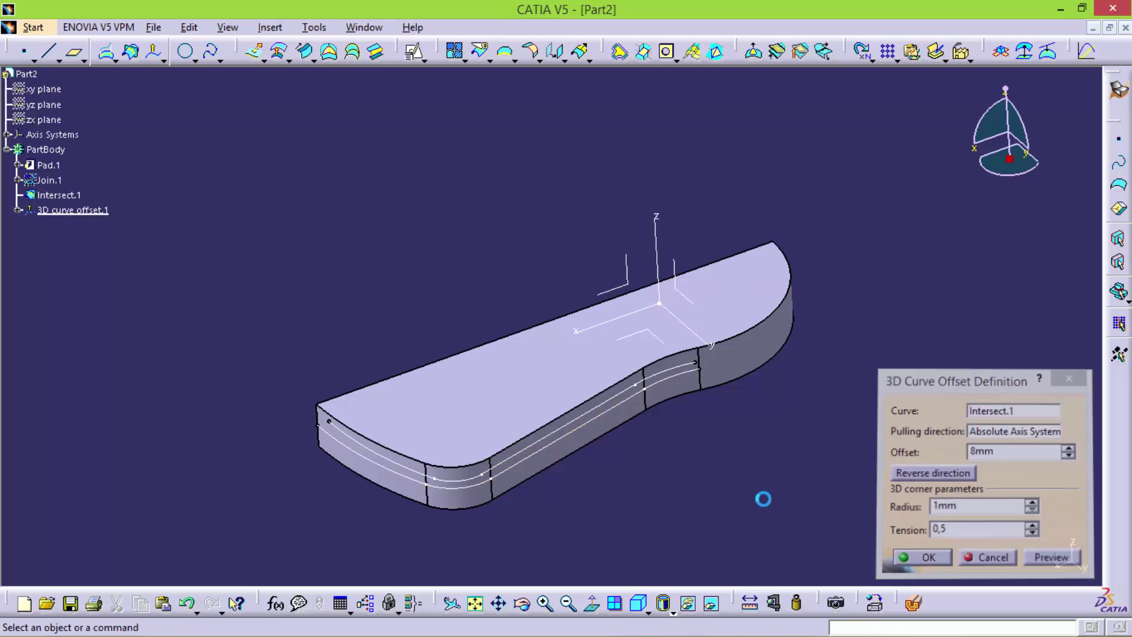
Hide Intersect.1 and select the XY plane
right_click(677, 383)
click(722, 86)
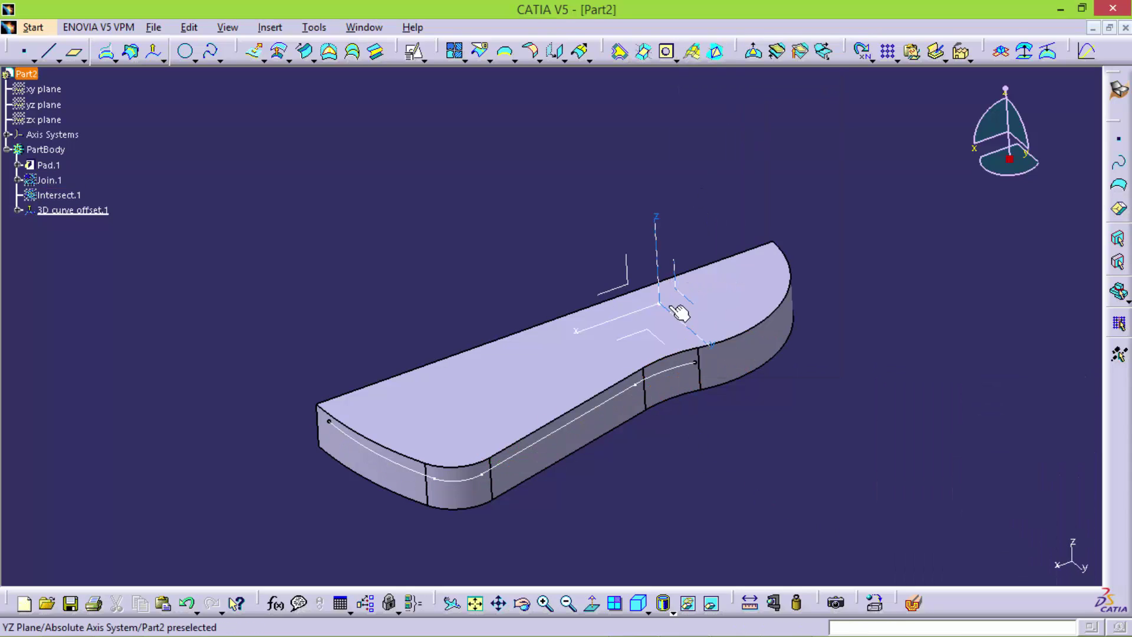
click(658, 342)
Start a new sketch and draw a three-point arc near the slot
click(422, 58)
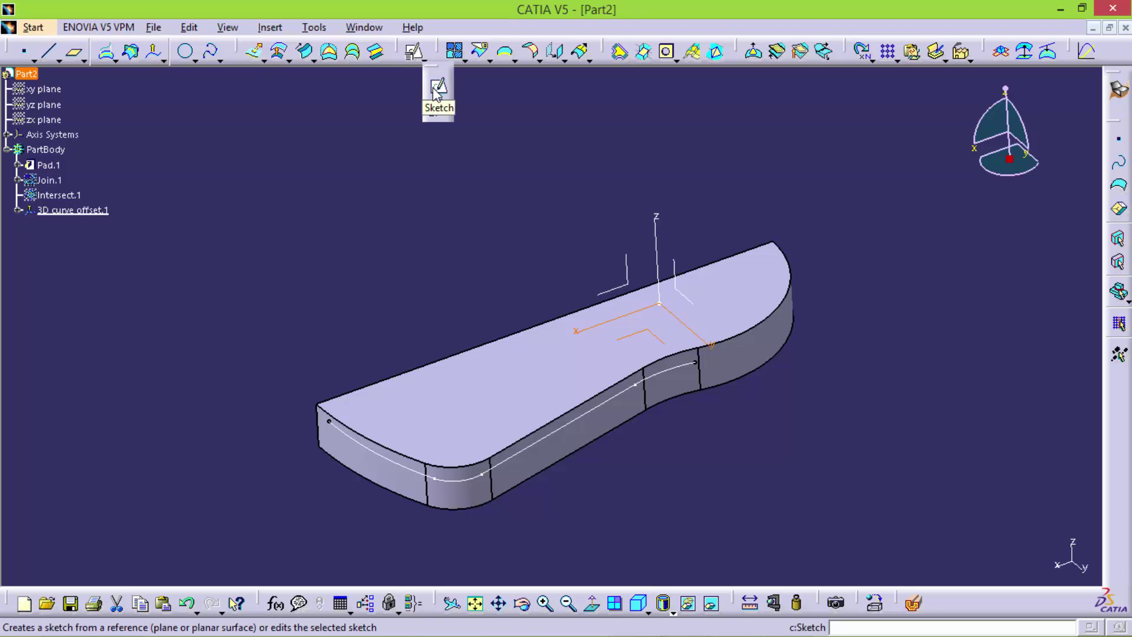
click(434, 88)
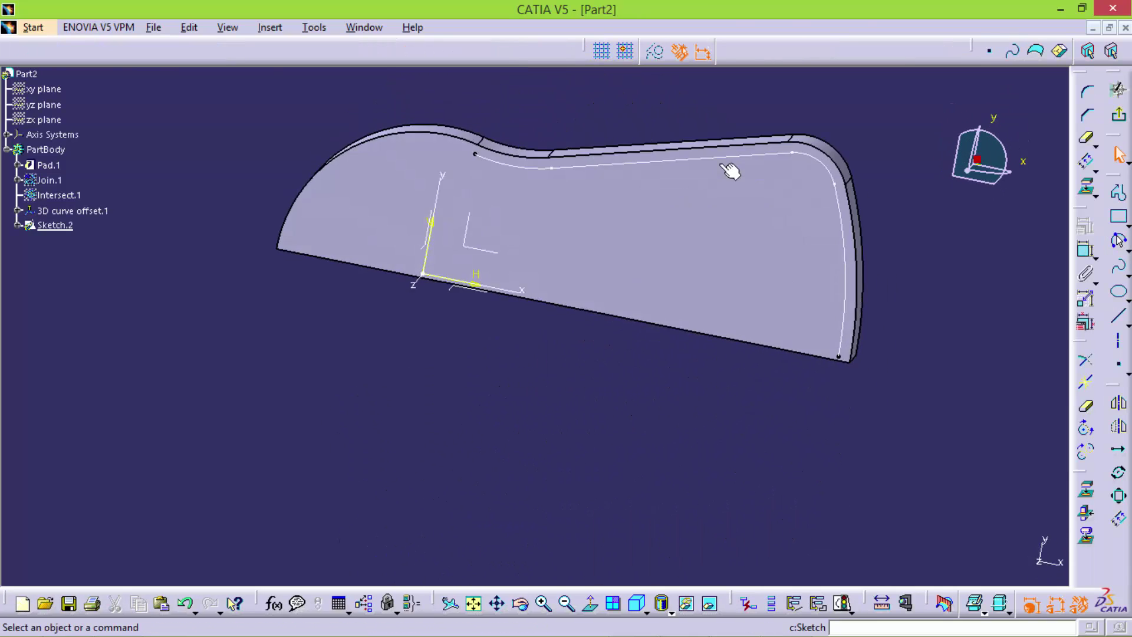
mouse_move(715, 343)
middle_down()
mouse_move(776, 353)
mouse_move(715, 183)
mouse_move(587, 211)
mouse_move(589, 266)
middle_up()
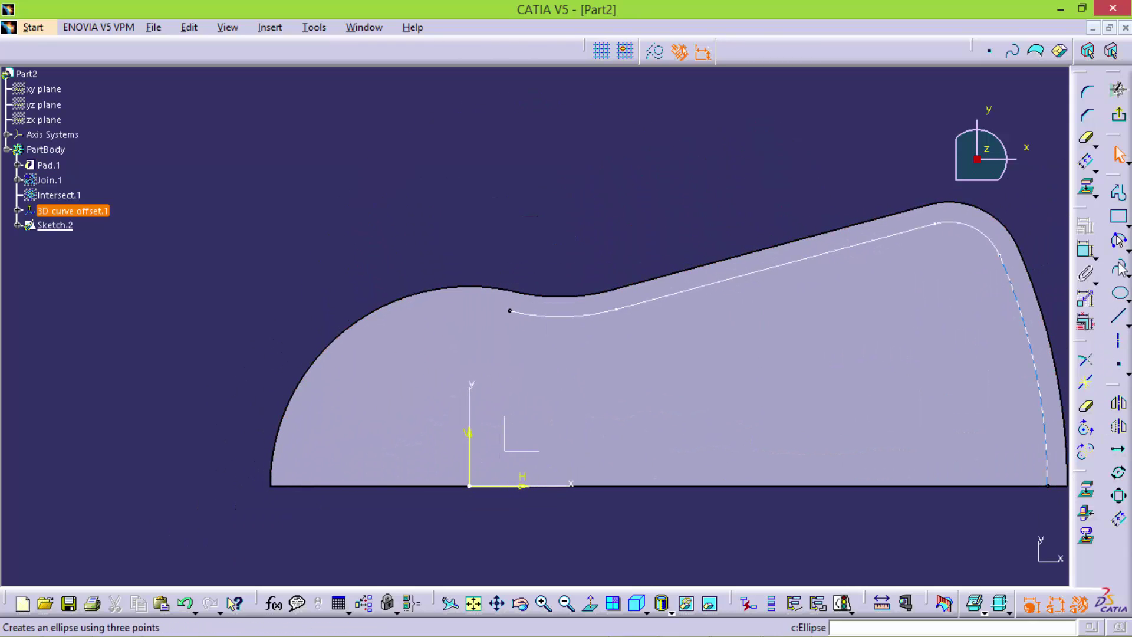
click(1119, 241)
click(500, 273)
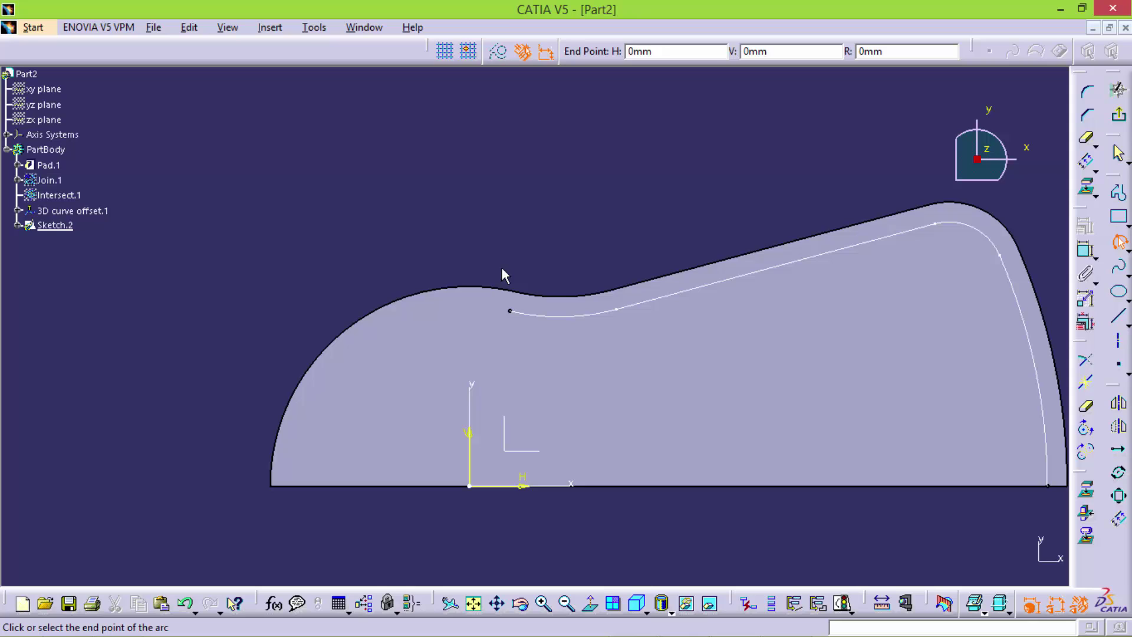
click(609, 319)
click(556, 308)
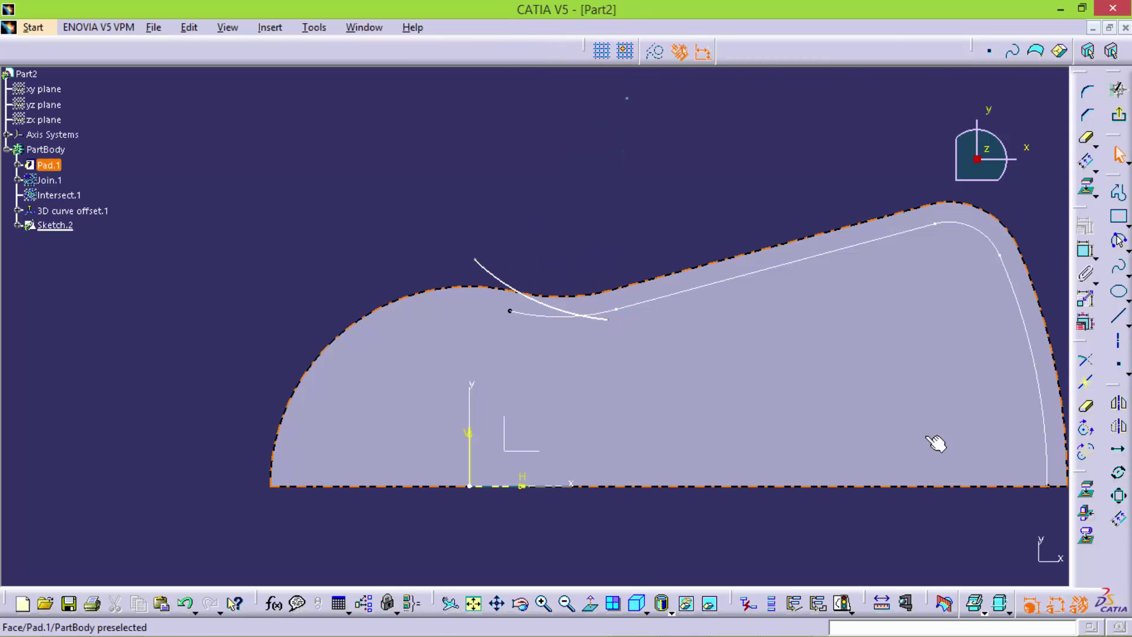
Check the reference drawing, then give the arc a radius of 25
click(764, 620)
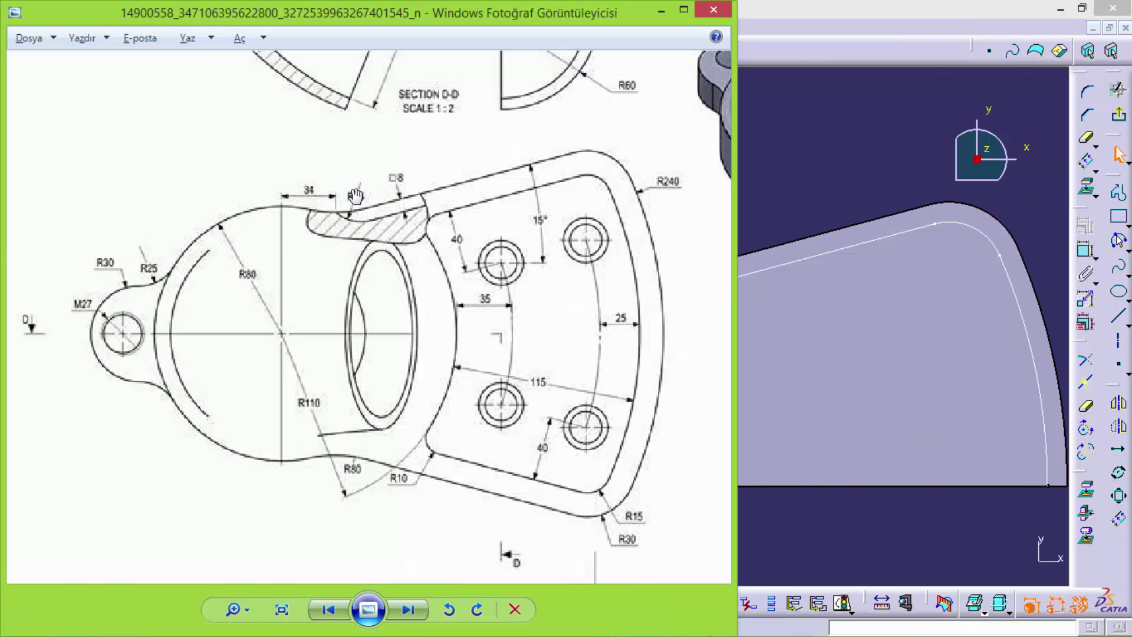
click(843, 173)
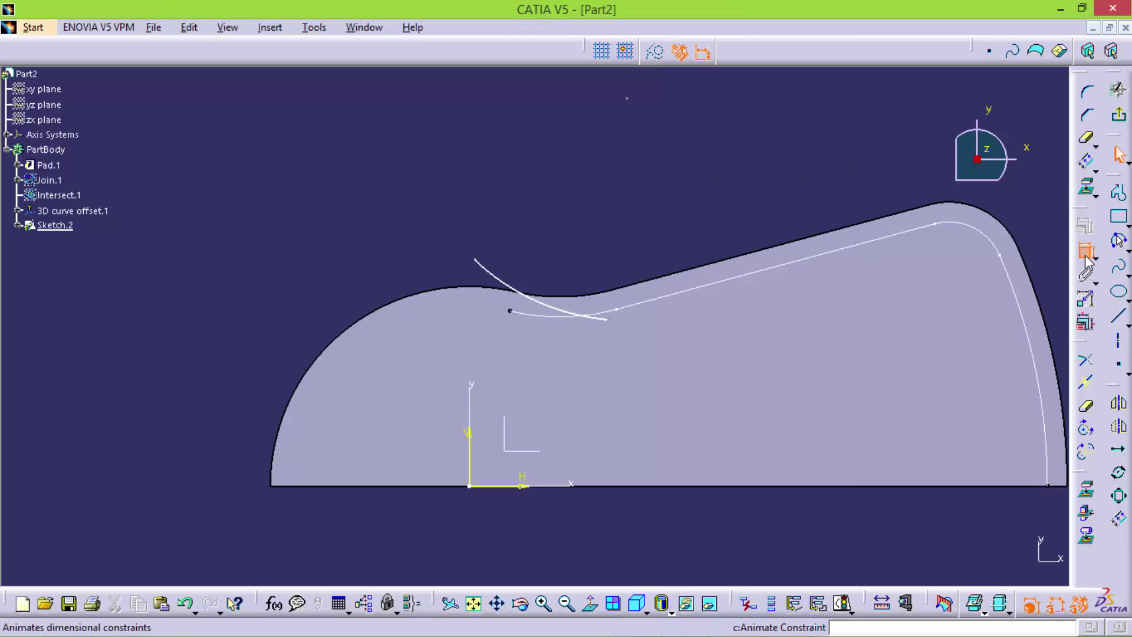
click(508, 288)
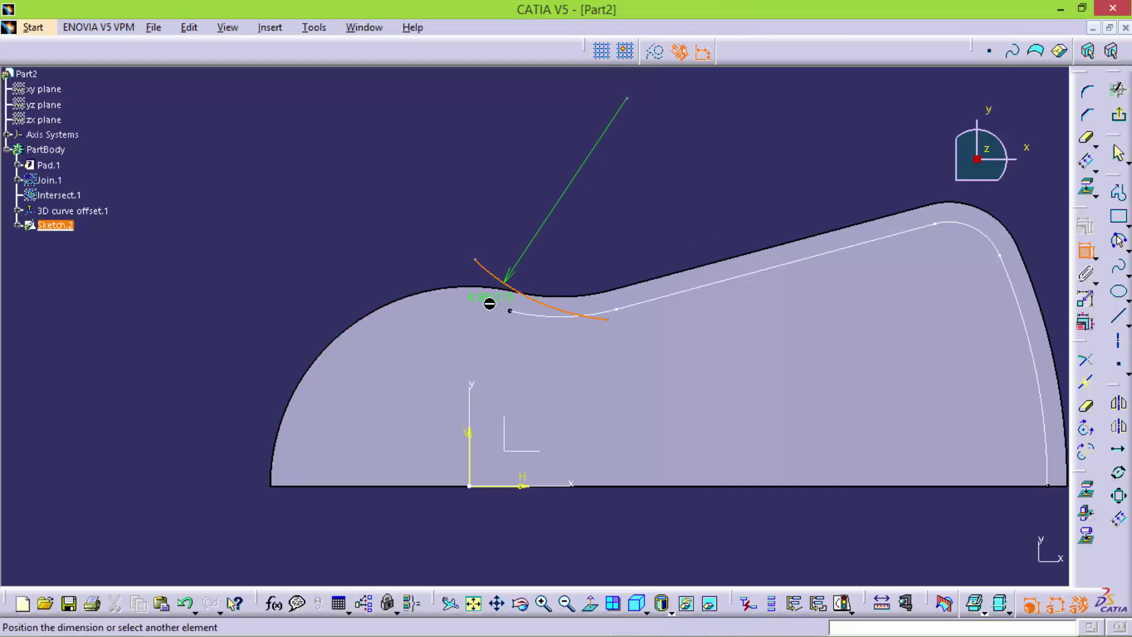
double_click(449, 287)
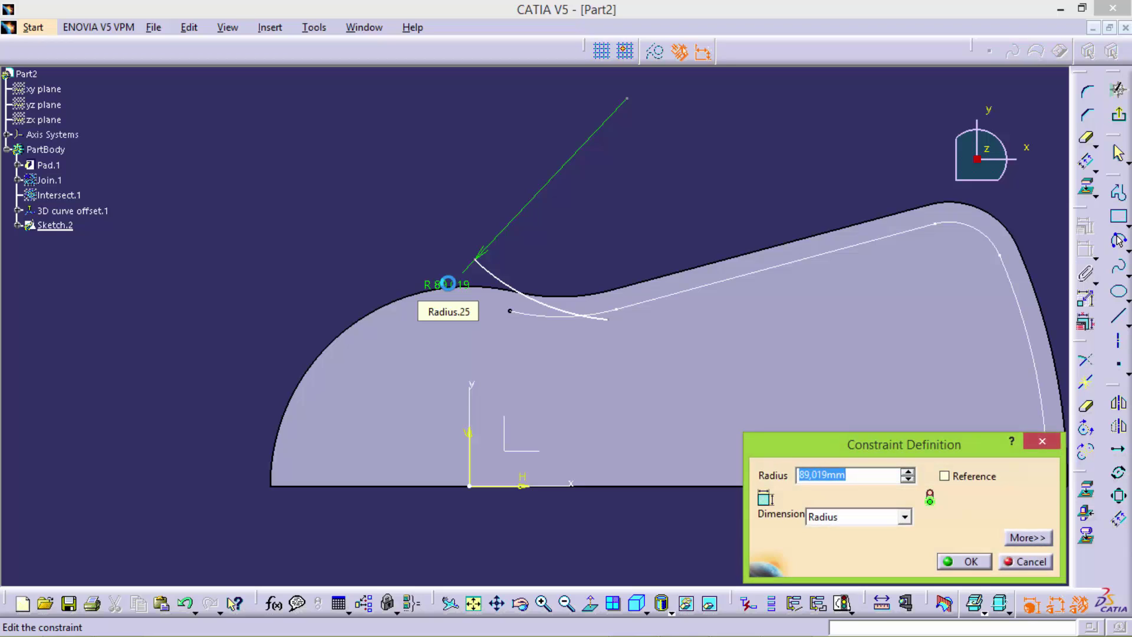
key(Return)
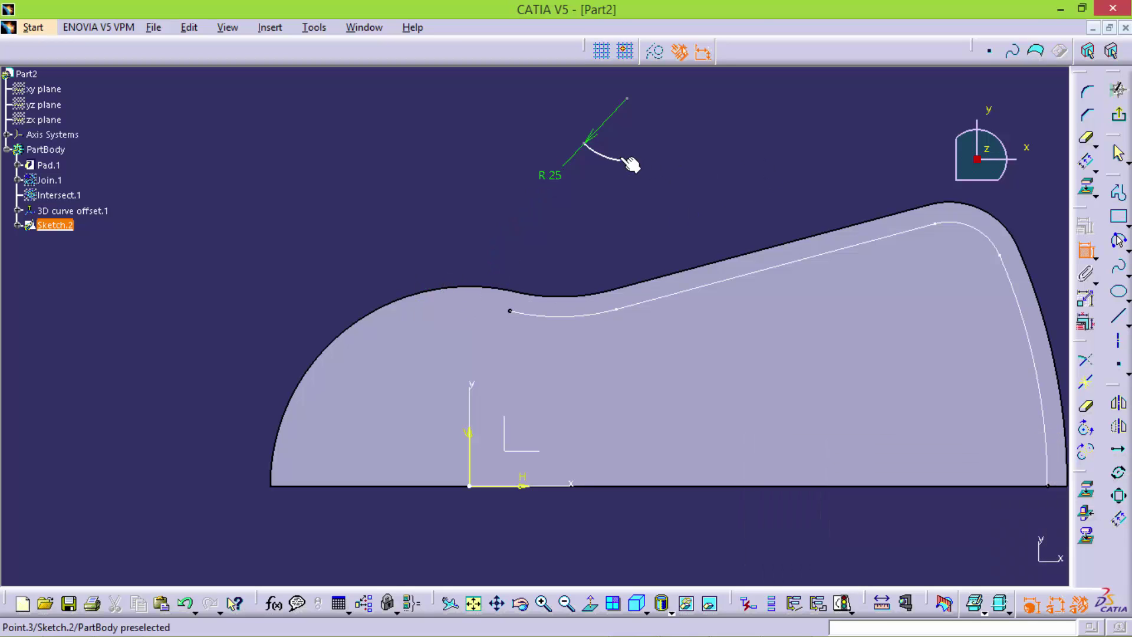
Make the arc and its end coincident with the offset curve
right_click(617, 253)
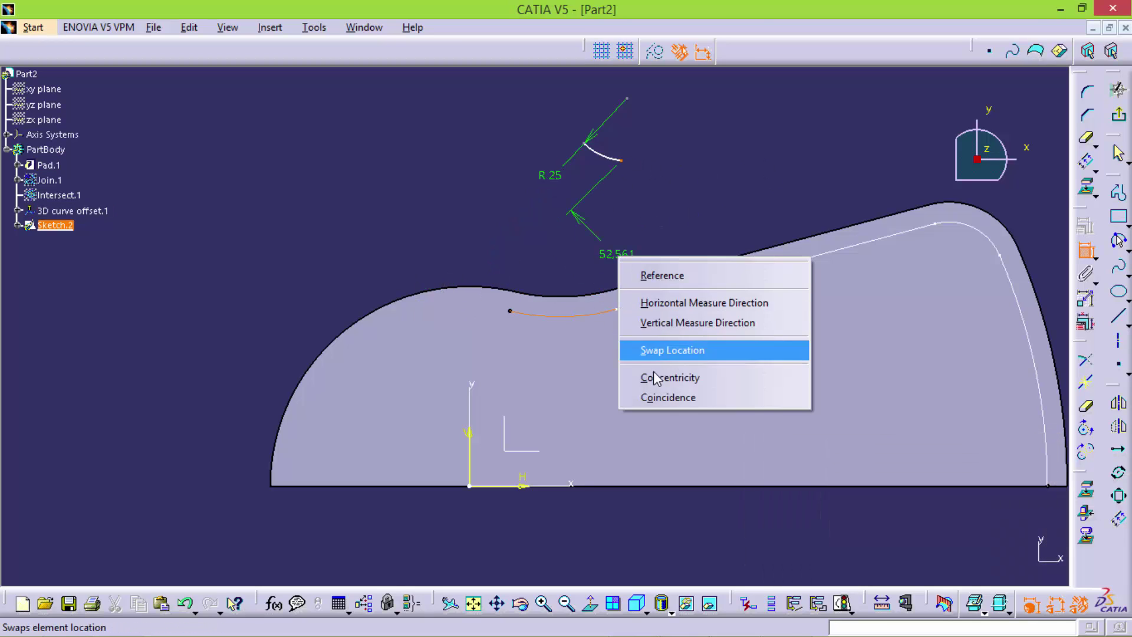
click(660, 400)
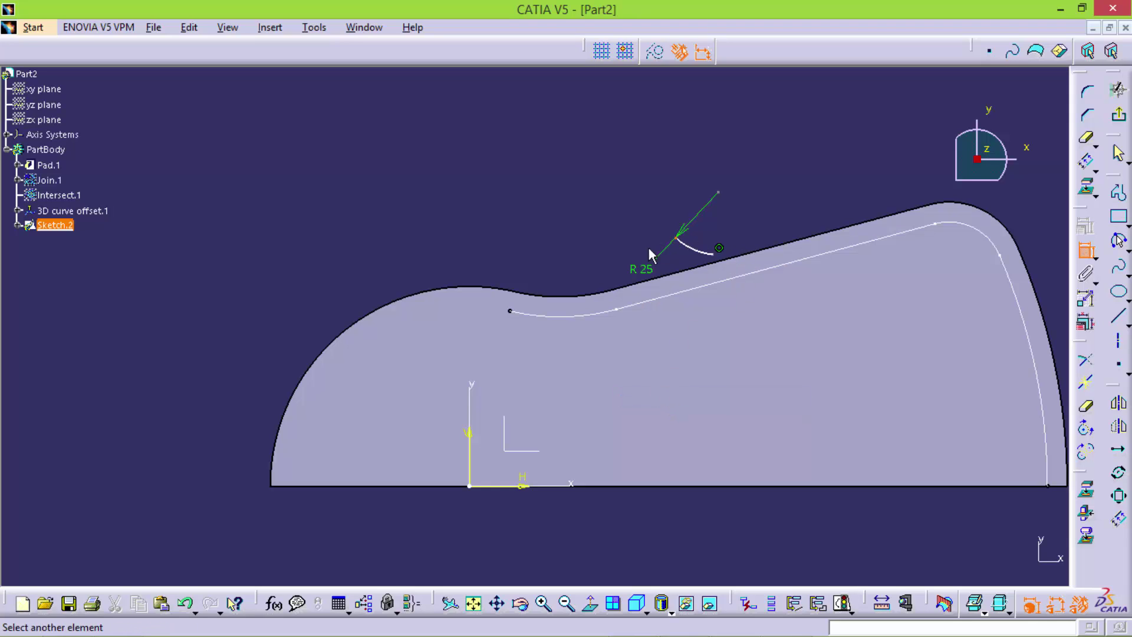
right_click(541, 263)
click(575, 394)
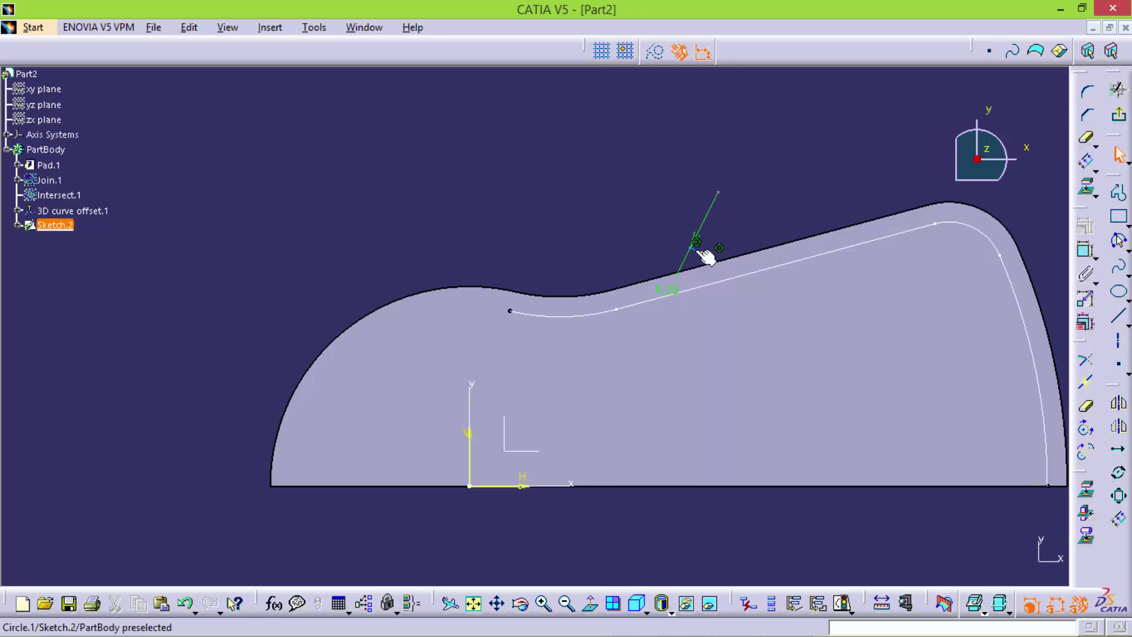
drag(707, 253, 613, 277)
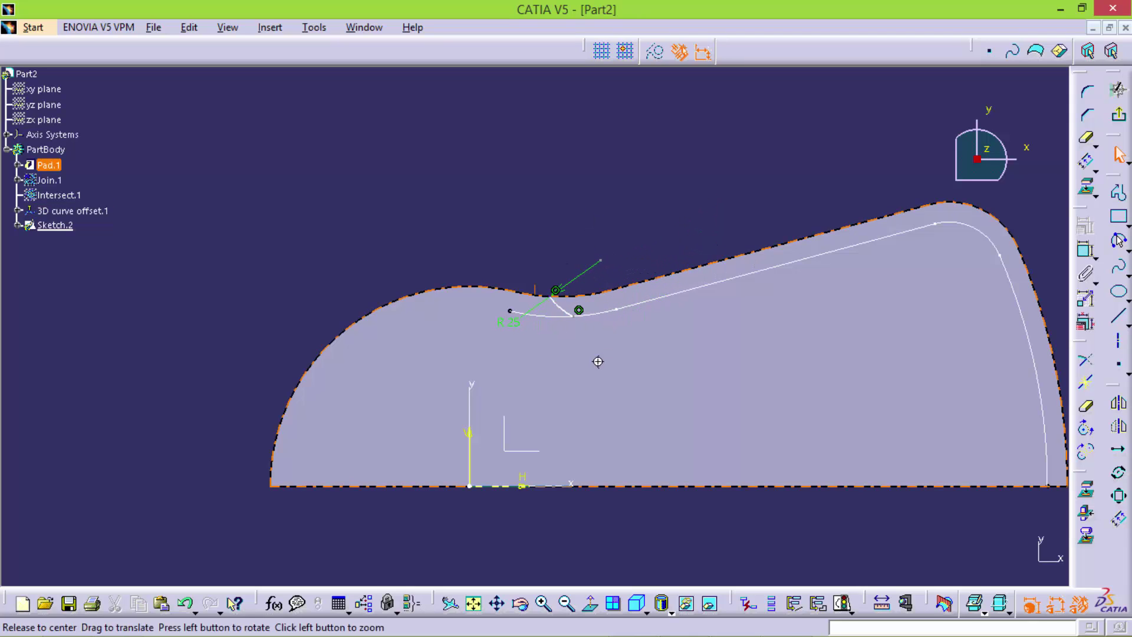
Make the arc tangent to the offset curve
middle_drag(599, 359, 599, 331)
click(1085, 252)
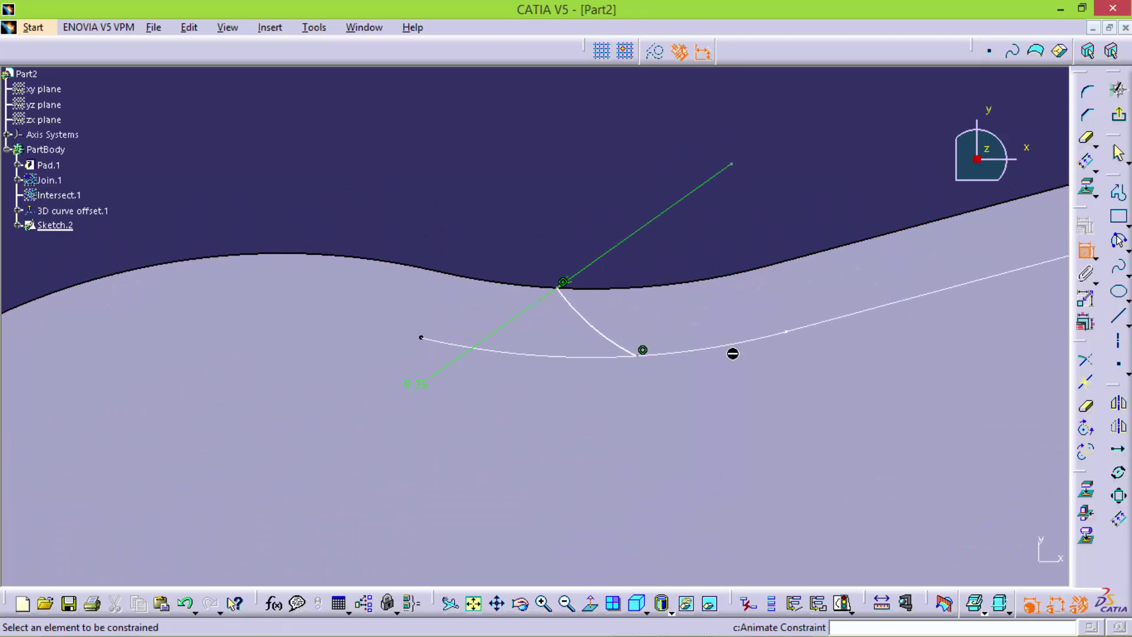
click(725, 342)
click(637, 349)
right_click(654, 237)
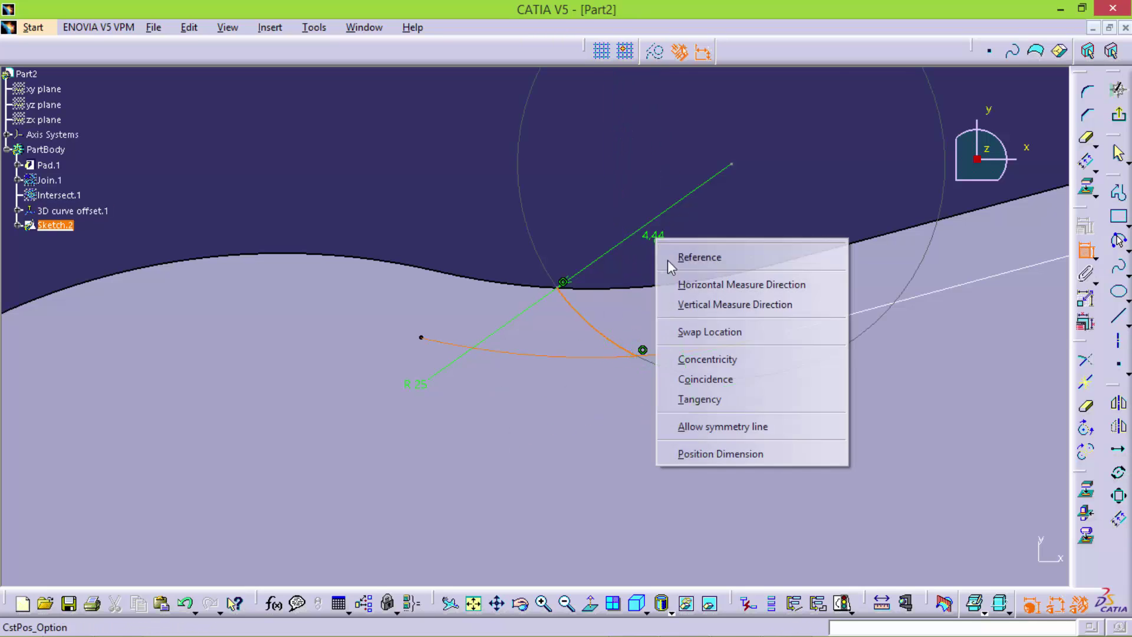
click(757, 396)
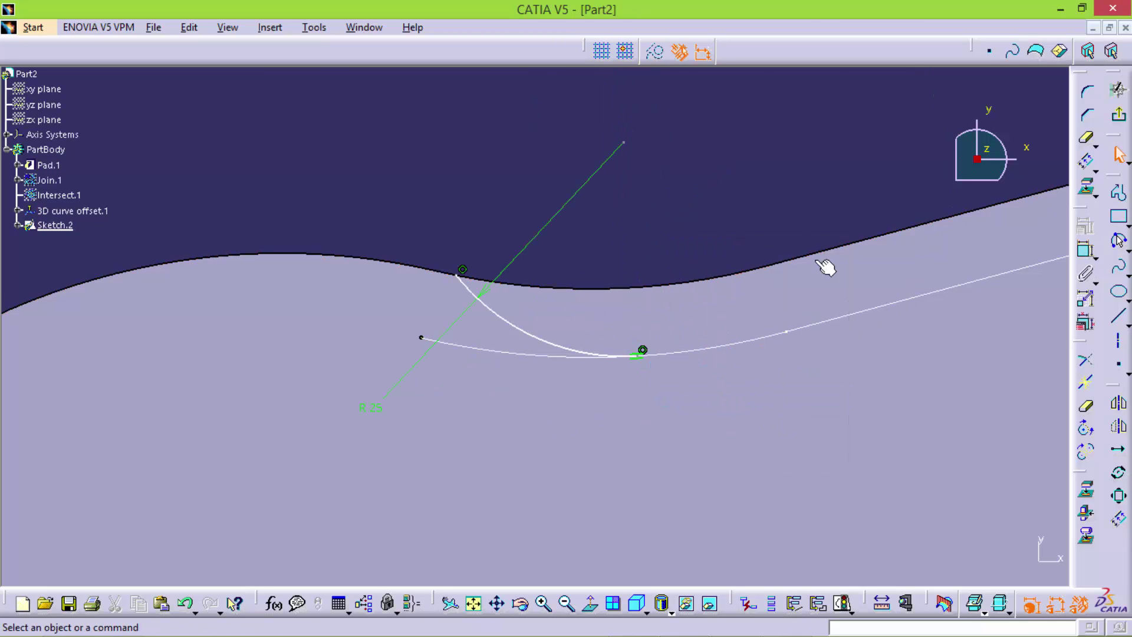
Dimension the arc end 34 mm horizontally from the hump's crest
mouse_move(741, 245)
middle_down()
mouse_move(646, 333)
mouse_move(660, 299)
middle_up()
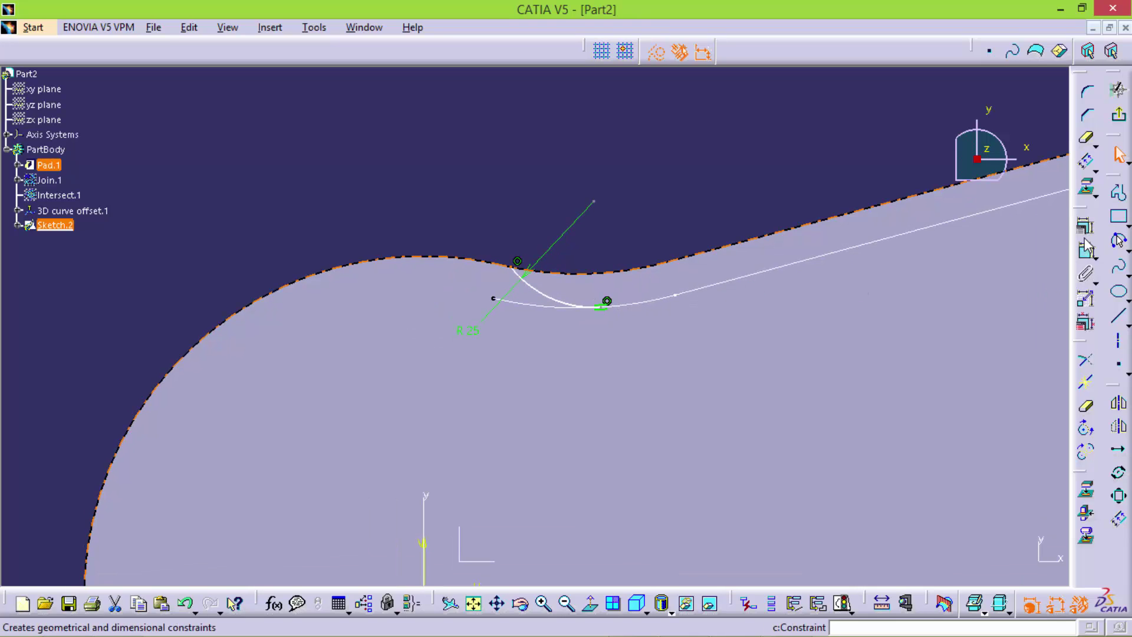
click(682, 333)
middle_drag(589, 396, 581, 333)
click(425, 456)
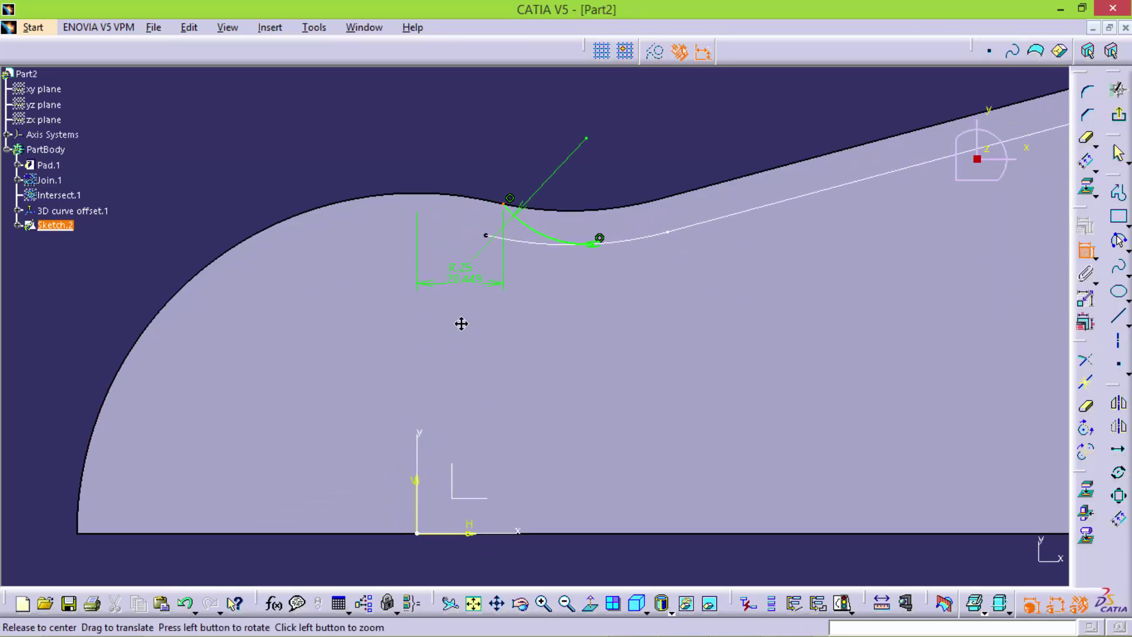
middle_drag(460, 321, 457, 375)
double_click(480, 196)
text(34)
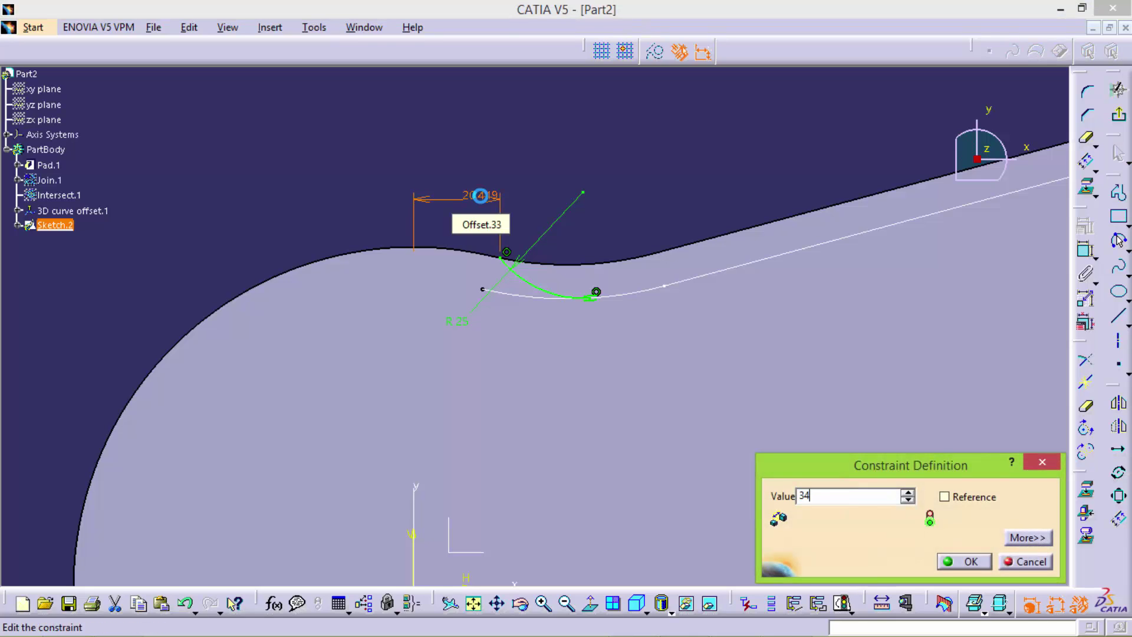
key(Return)
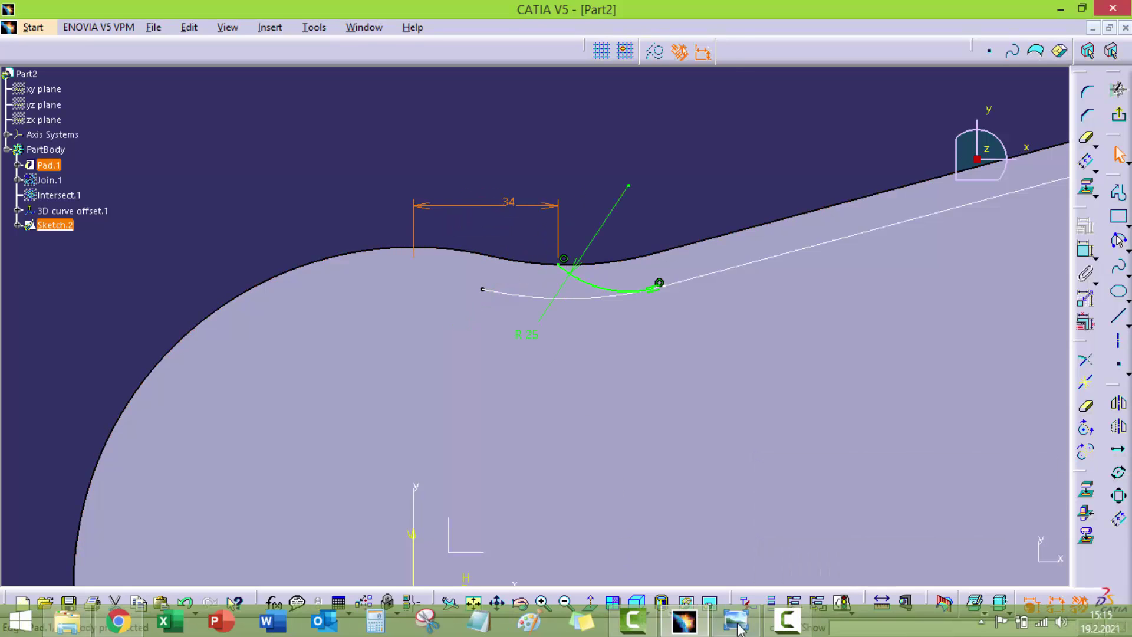
click(737, 622)
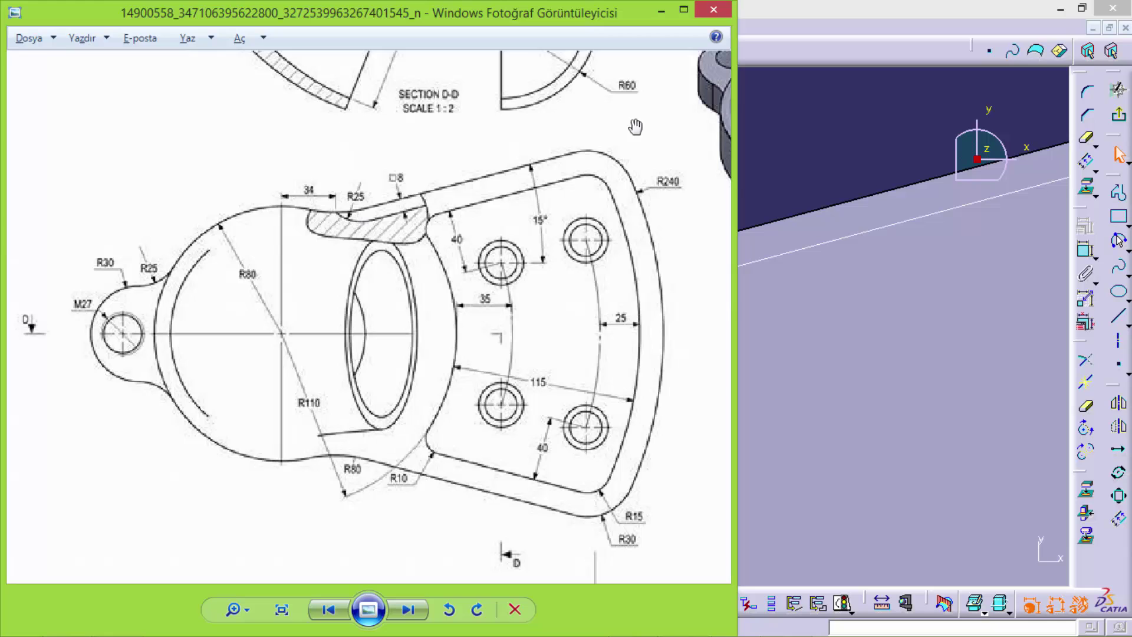
click(789, 11)
scroll(704, 256, up, 3)
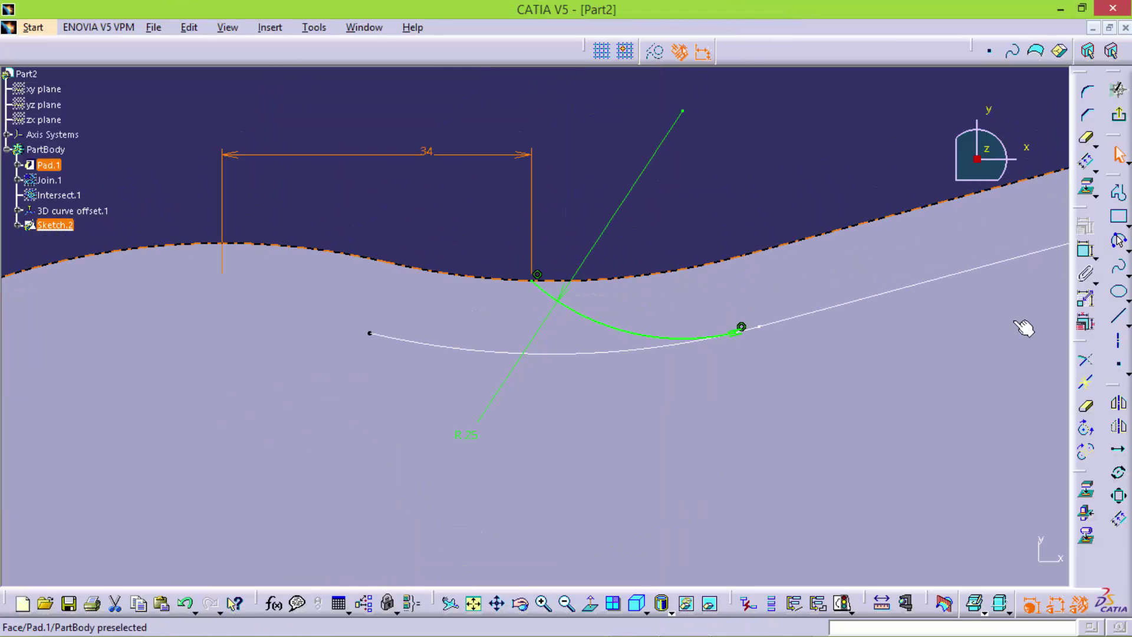
Dismiss the projection error and project the whole offset curve into Sketch.2
click(1085, 425)
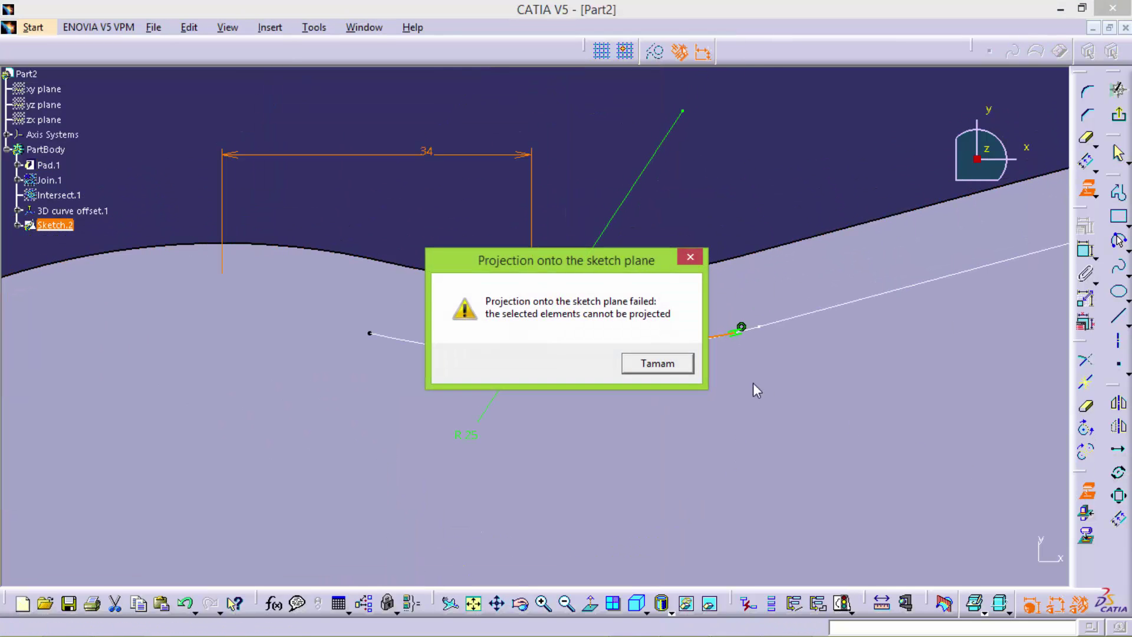
click(683, 359)
click(678, 342)
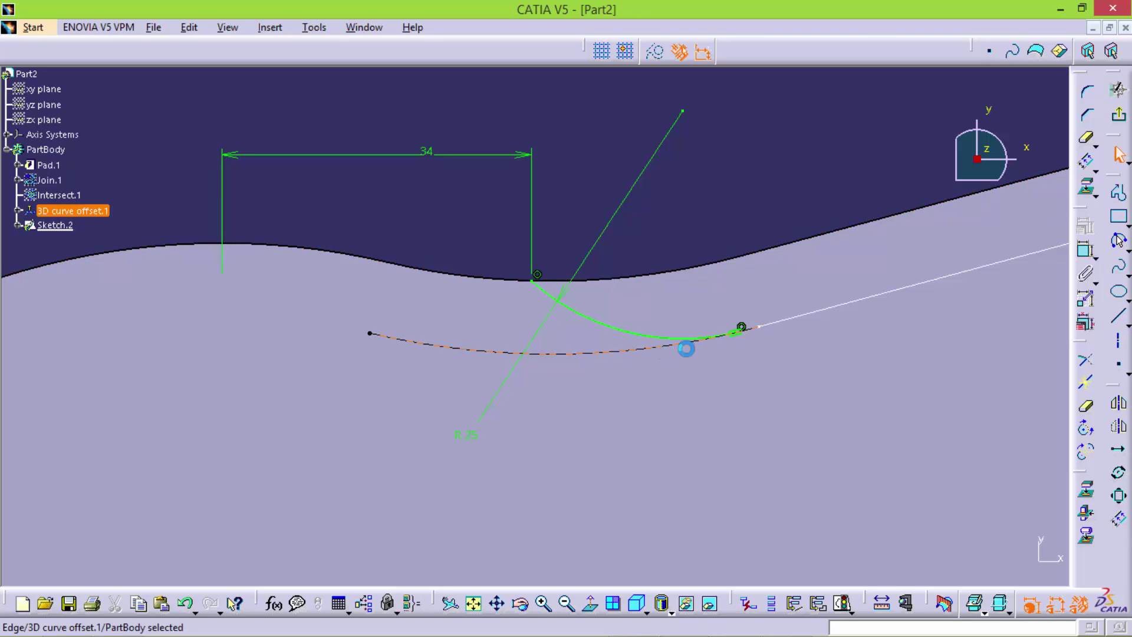
middle_drag(955, 394, 785, 413)
scroll(773, 459, down, 5)
scroll(596, 354, up, 1)
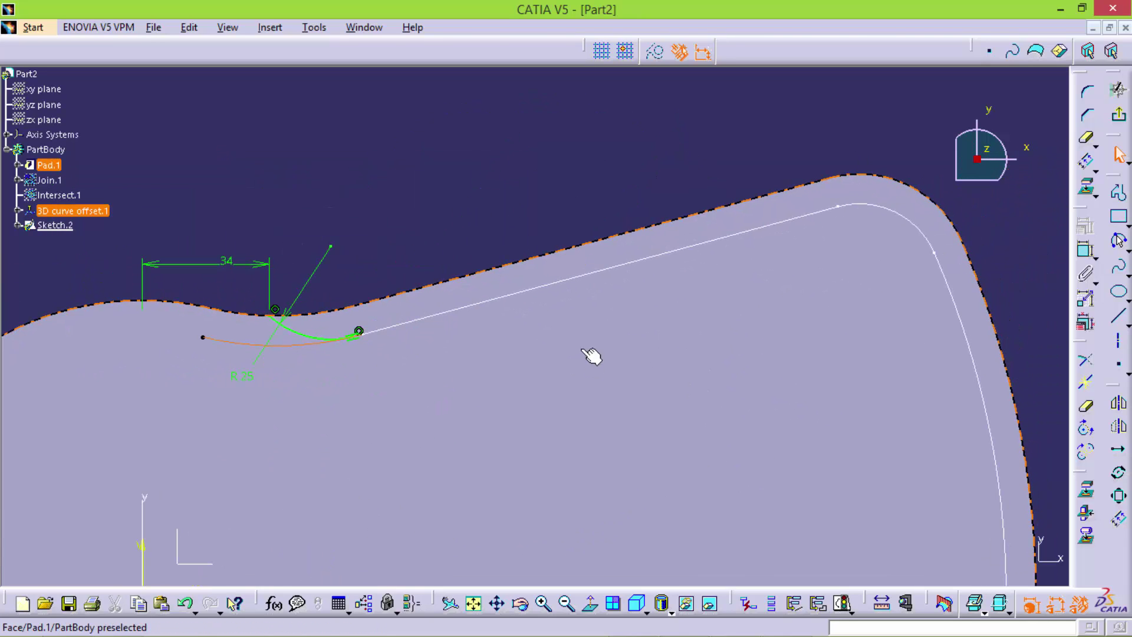
click(589, 275)
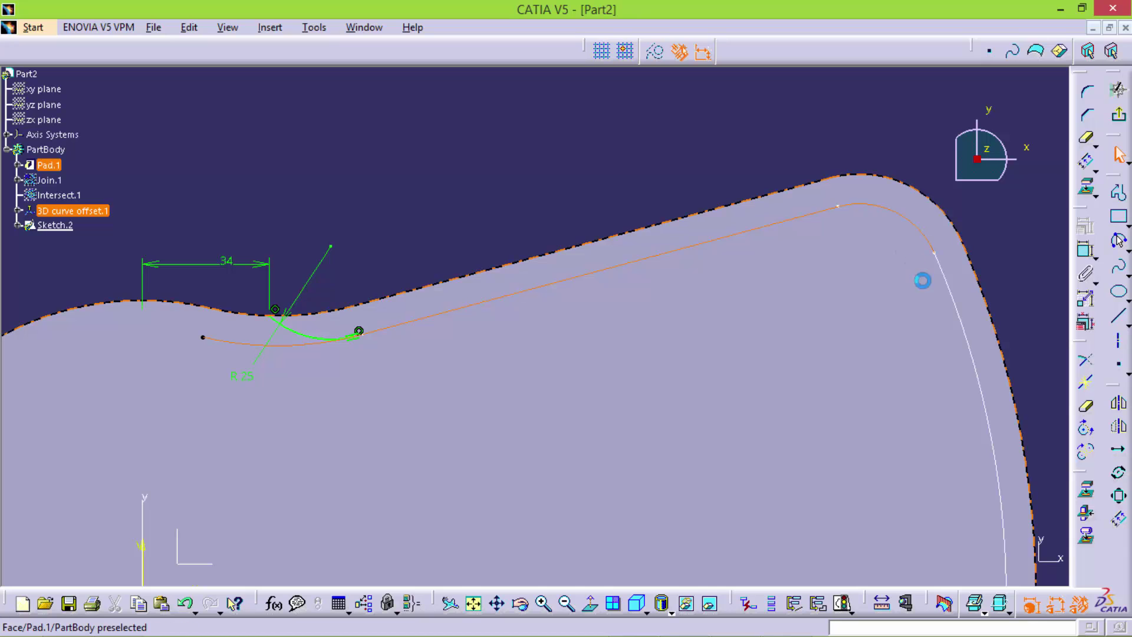
Quick Trim the projected curve near the arc and exit the sketch
middle_drag(611, 364, 623, 299)
scroll(623, 299, down, 2)
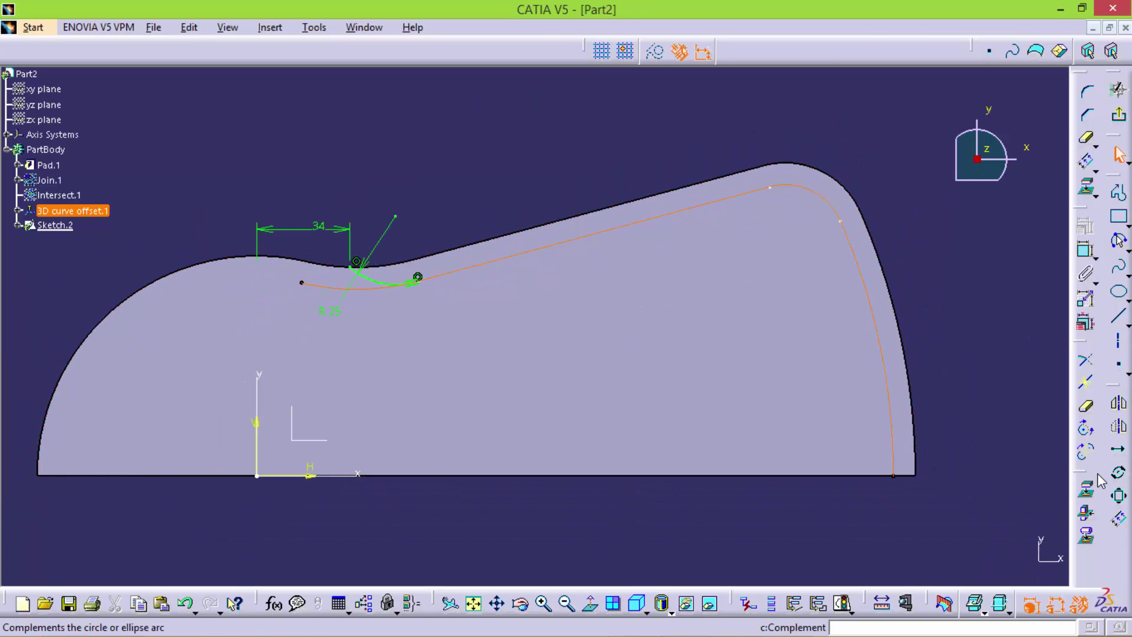
ctrl+middle_drag(939, 440, 967, 294)
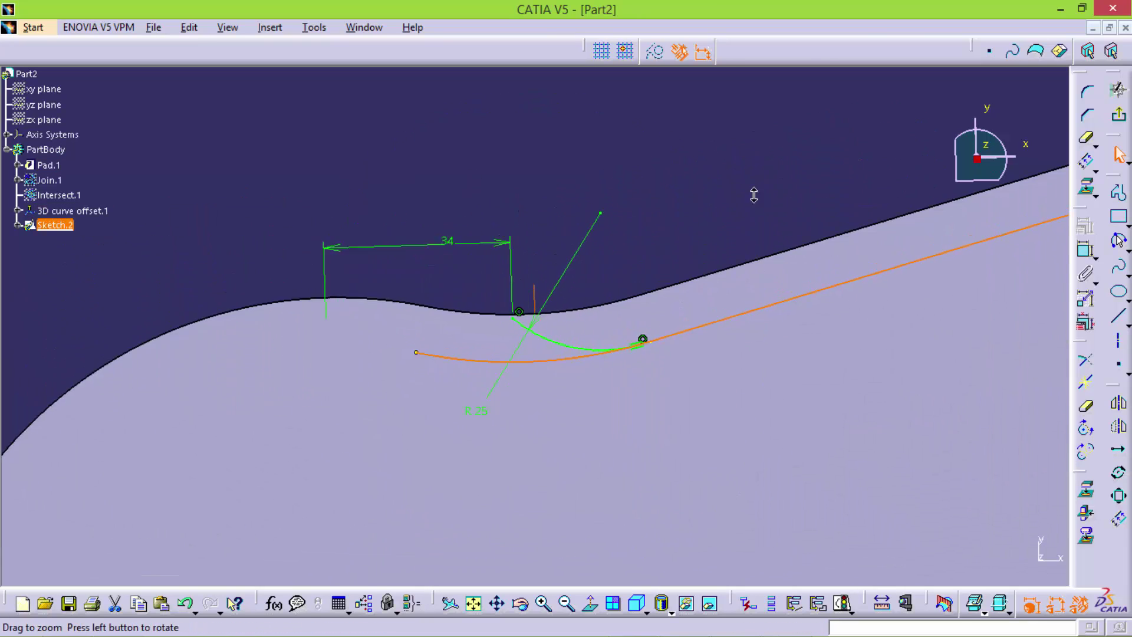
click(1085, 416)
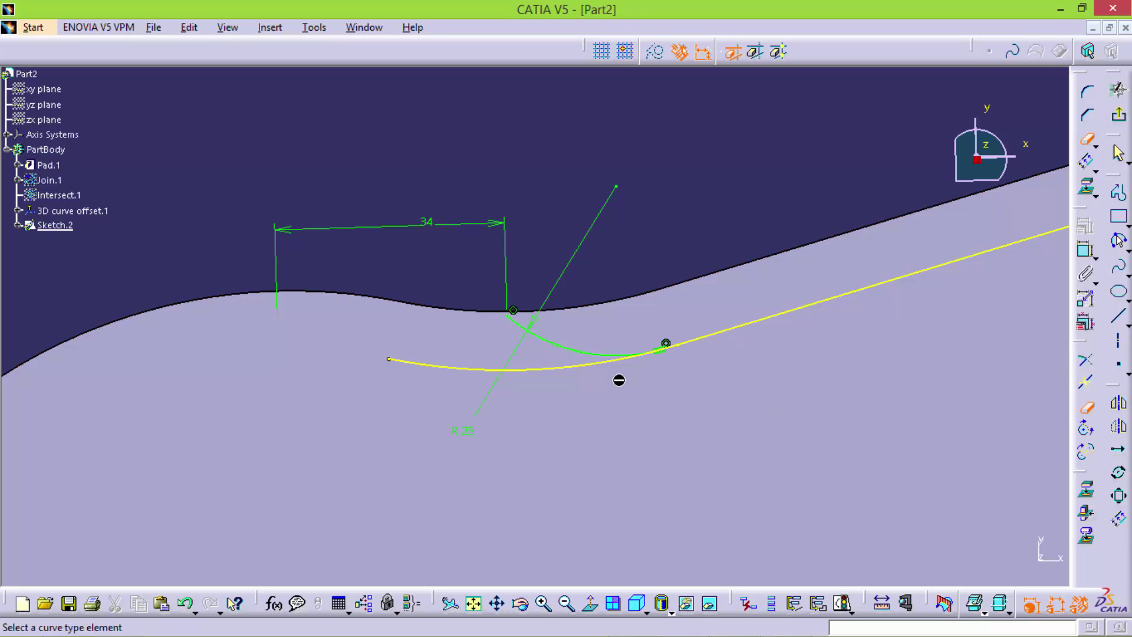
click(596, 371)
ctrl+middle_drag(713, 151, 720, 259)
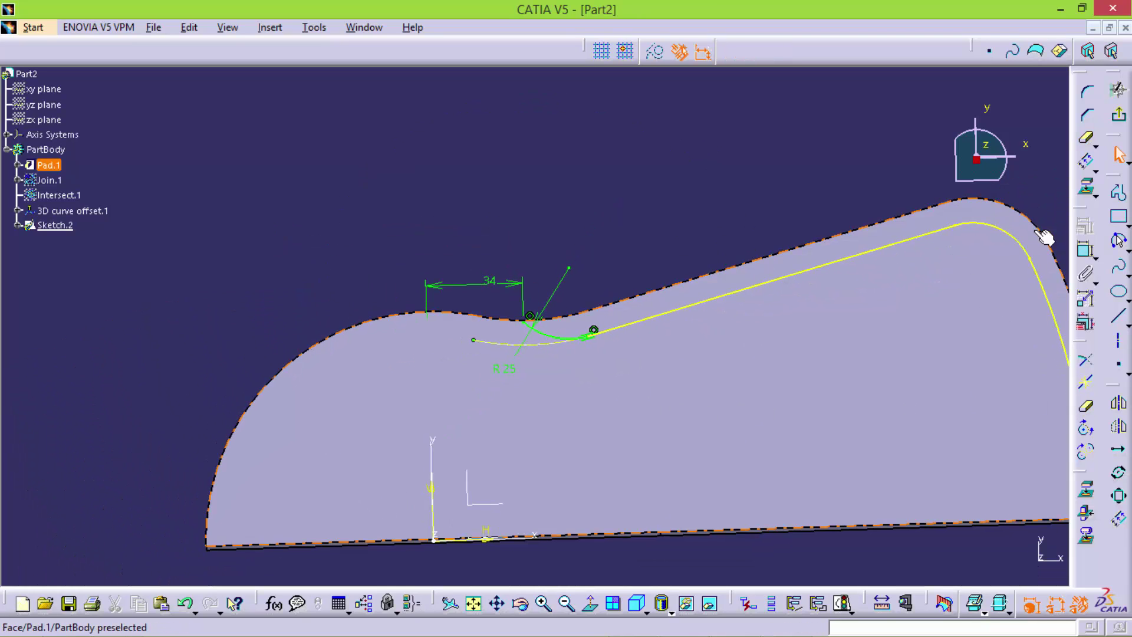
click(1119, 118)
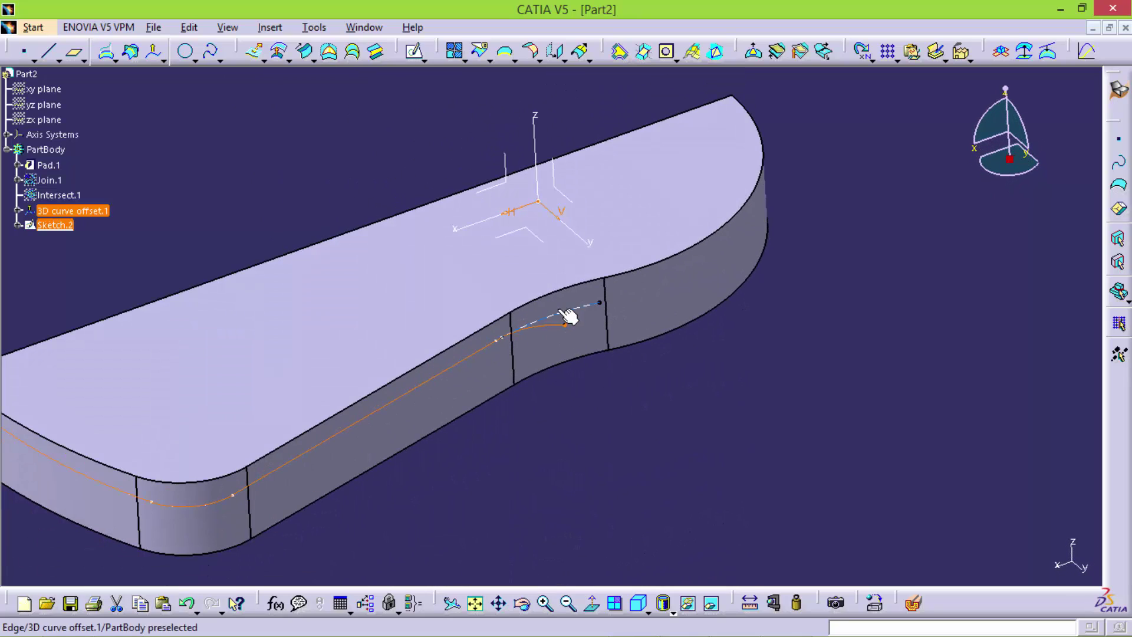
Hide the 3D curve offset and create a trial plane on Sketch.2's end vertex
right_click(566, 308)
click(598, 348)
mouse_move(609, 423)
middle_down()
mouse_move(493, 413)
mouse_move(631, 356)
mouse_move(677, 362)
middle_up()
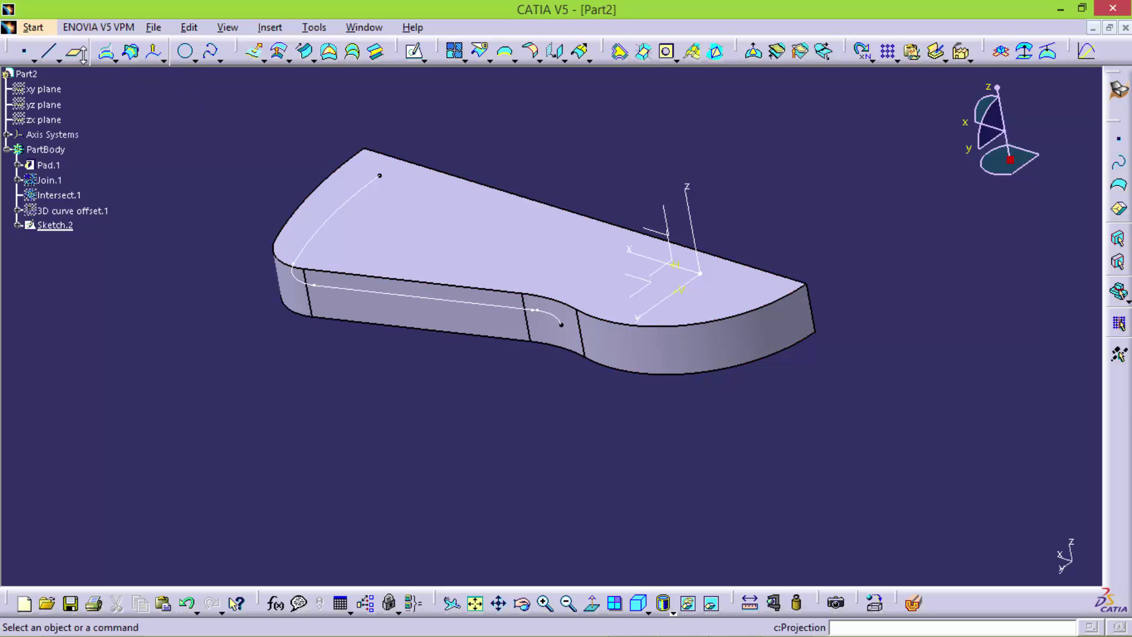
click(79, 54)
click(559, 318)
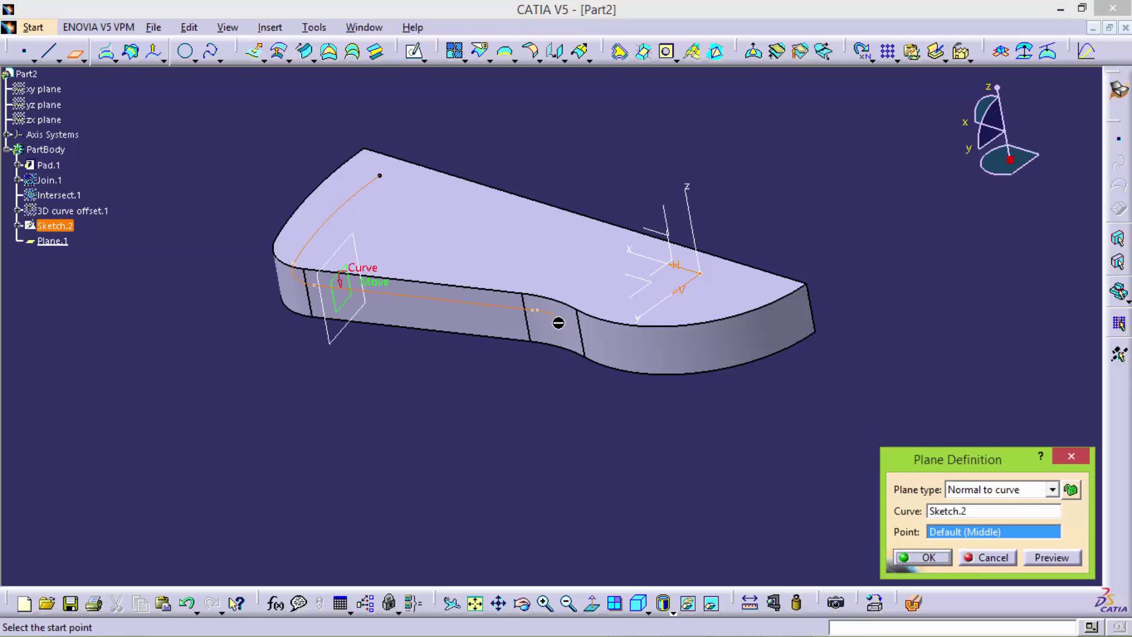
click(566, 328)
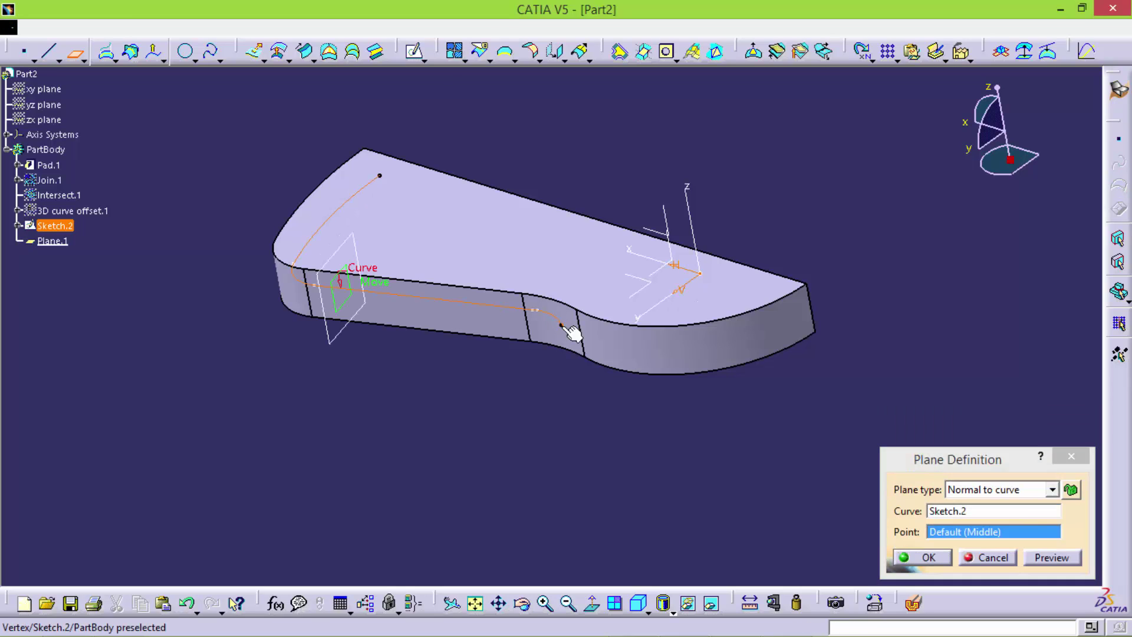
click(940, 556)
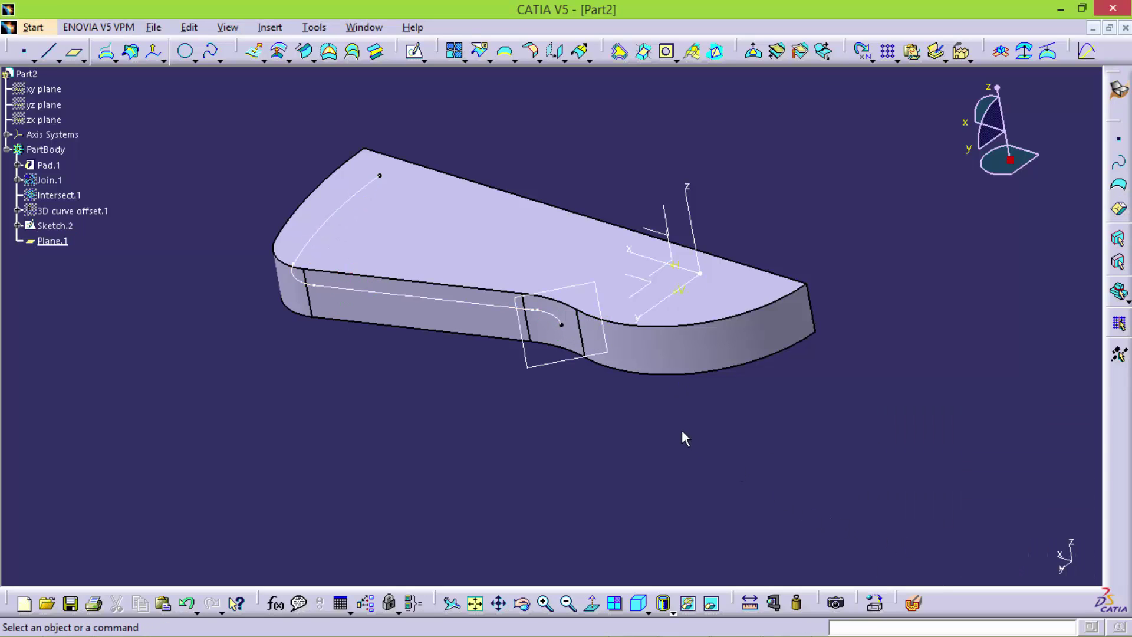
Delete Plane.1 from the tree and confirm
right_click(42, 247)
click(76, 469)
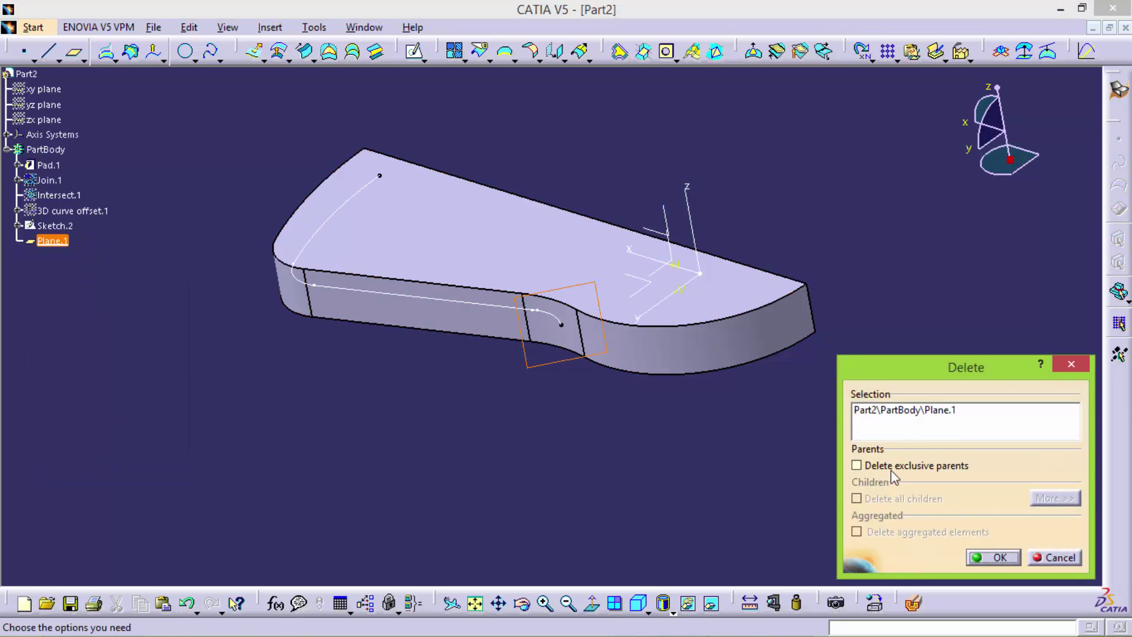
click(1001, 557)
middle_drag(814, 439, 588, 251)
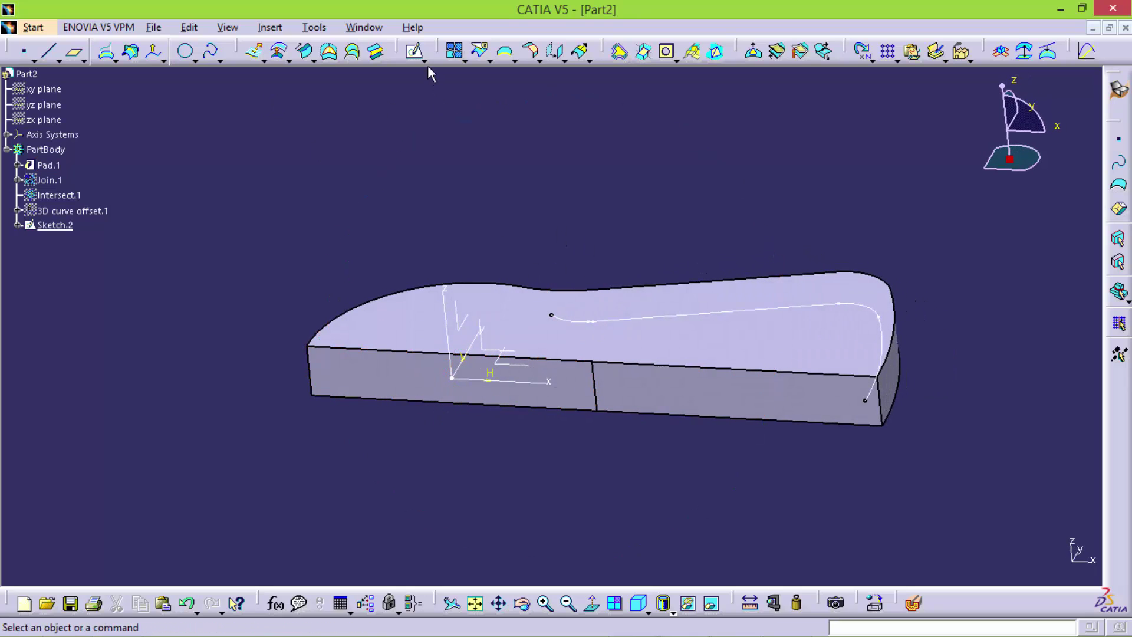
Discard the empty Sketch.3 and start a positioned sketch on the ZX plane
click(415, 52)
click(483, 344)
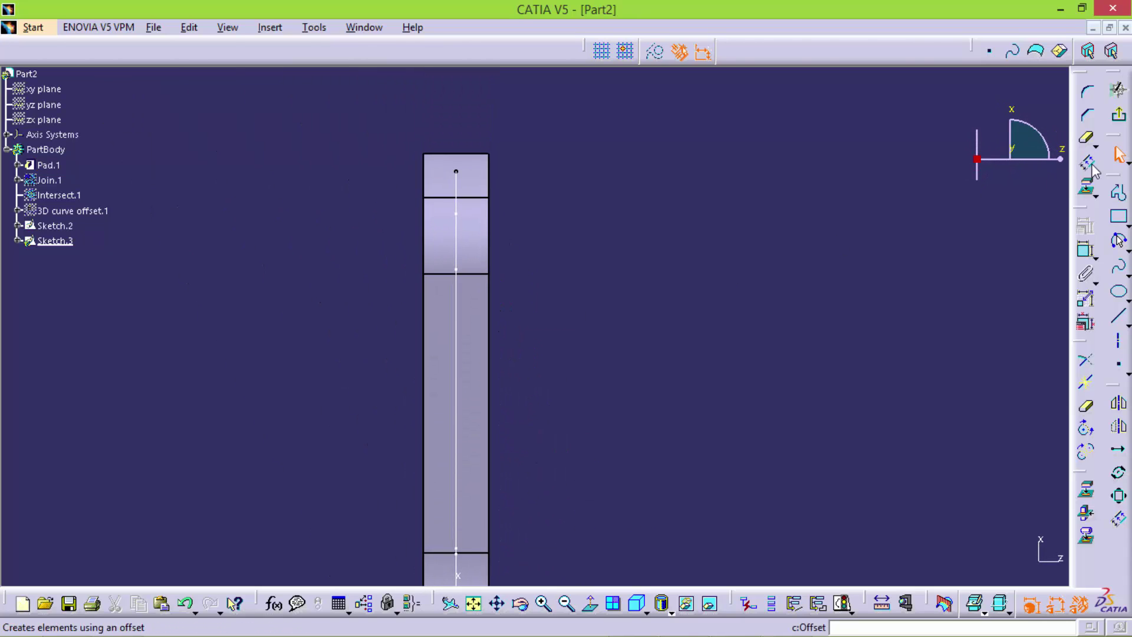
click(1127, 122)
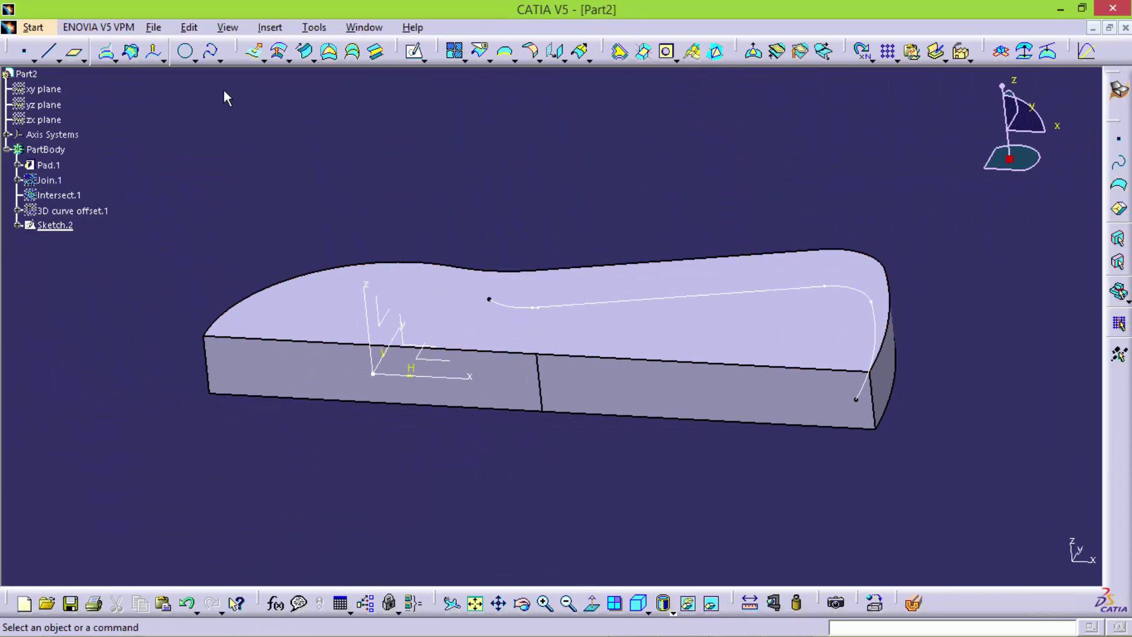
click(422, 59)
click(442, 105)
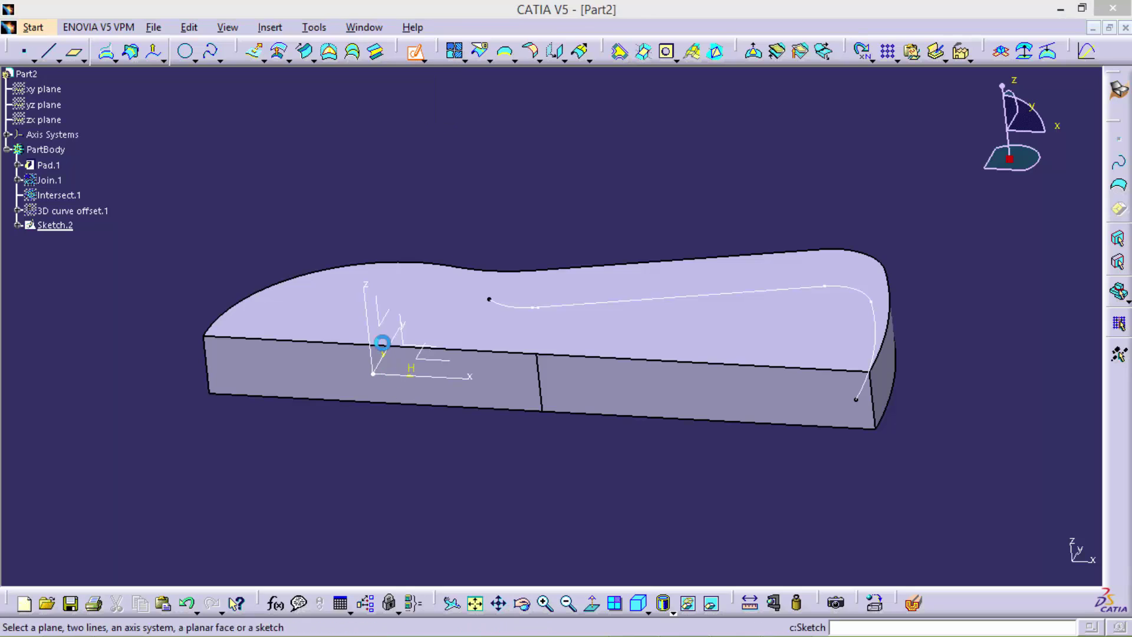
click(411, 341)
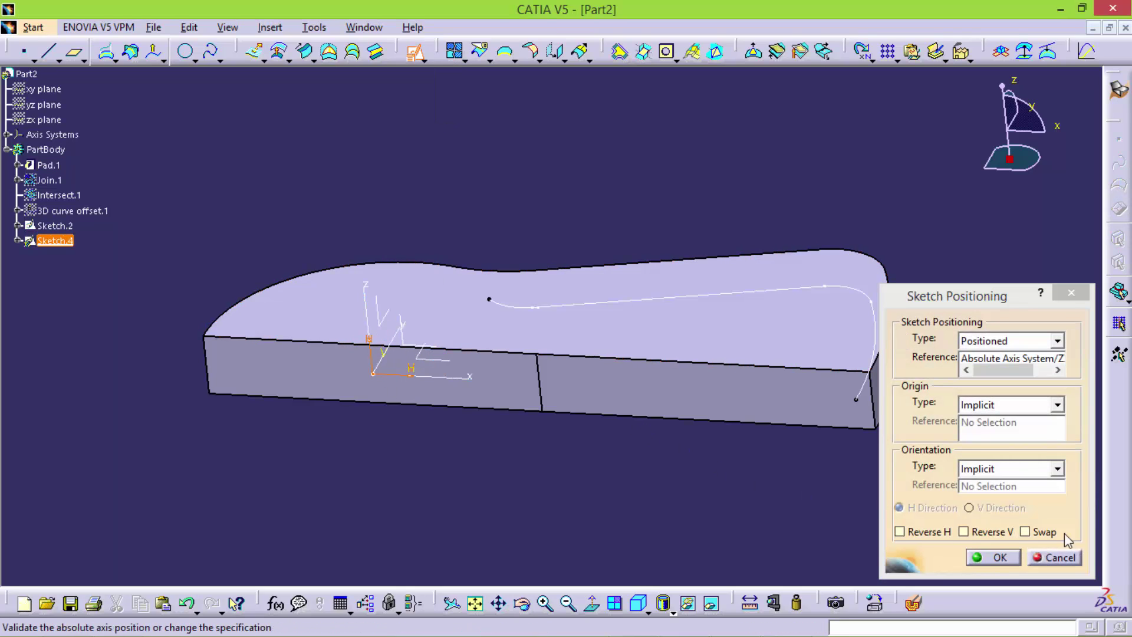
click(1046, 534)
click(1006, 558)
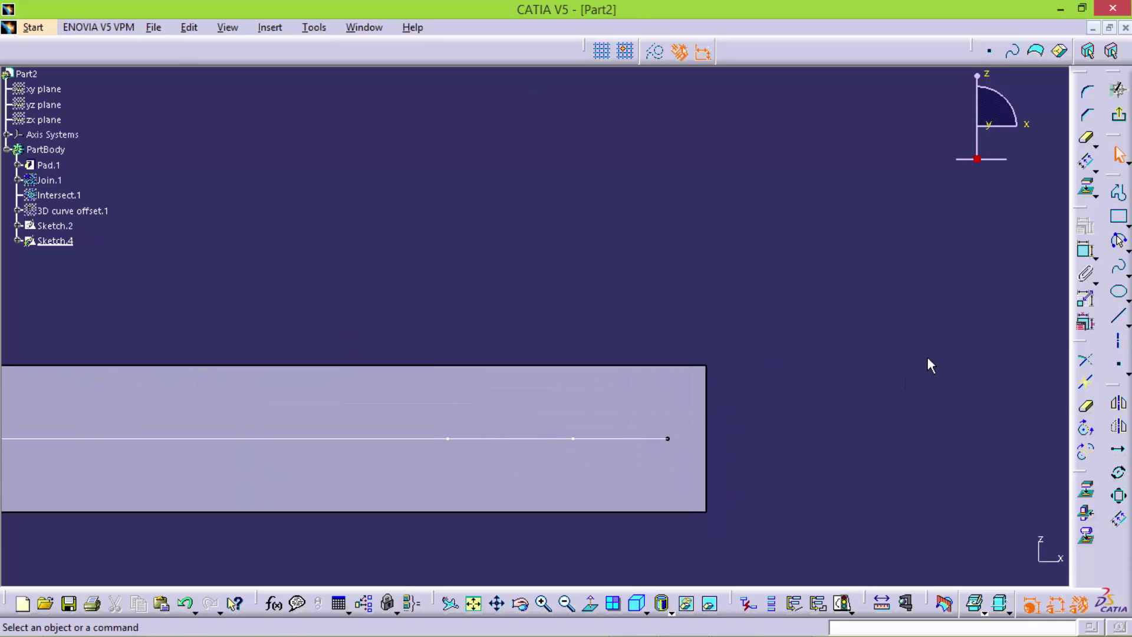
Draw a rectangle beside the profile and dimension it 8 × 8 mm
click(1118, 217)
click(744, 456)
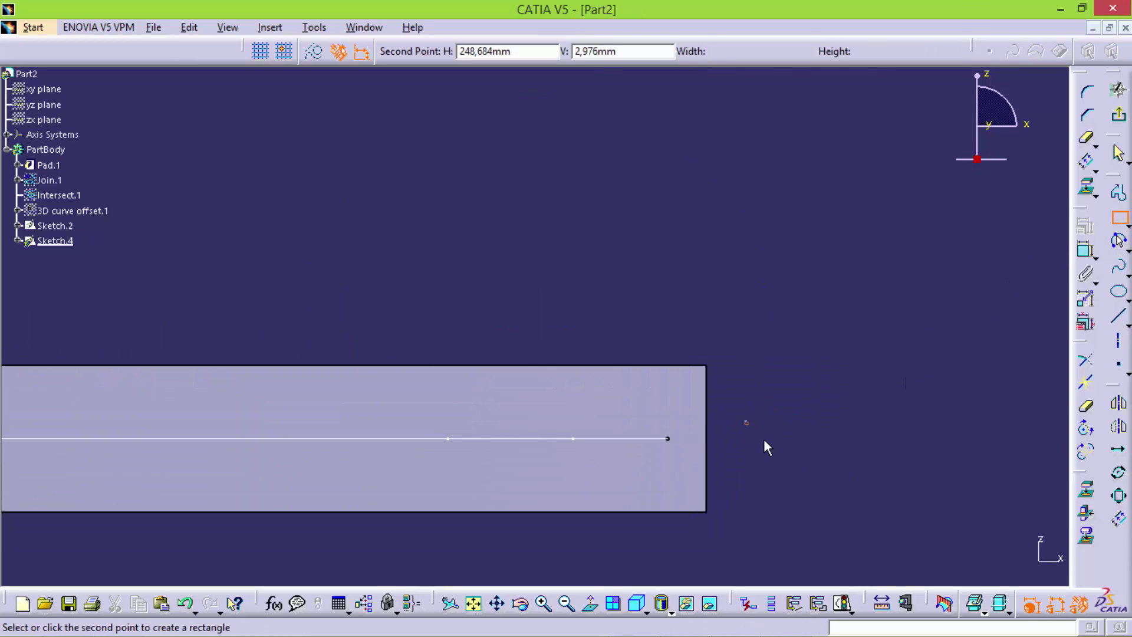
click(786, 421)
click(1087, 253)
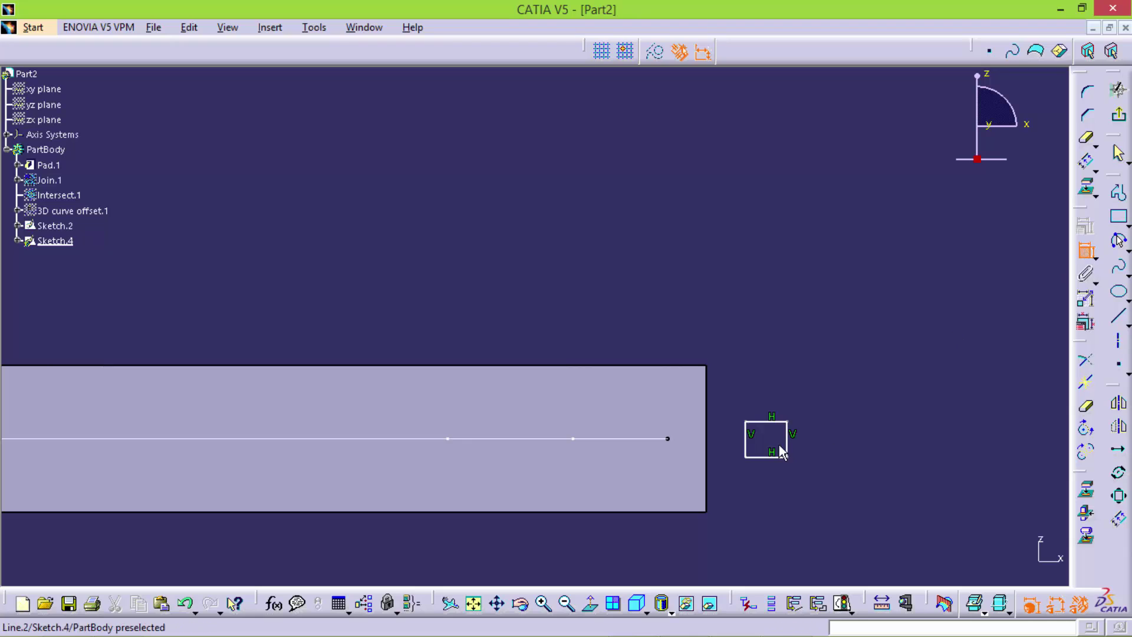
click(787, 435)
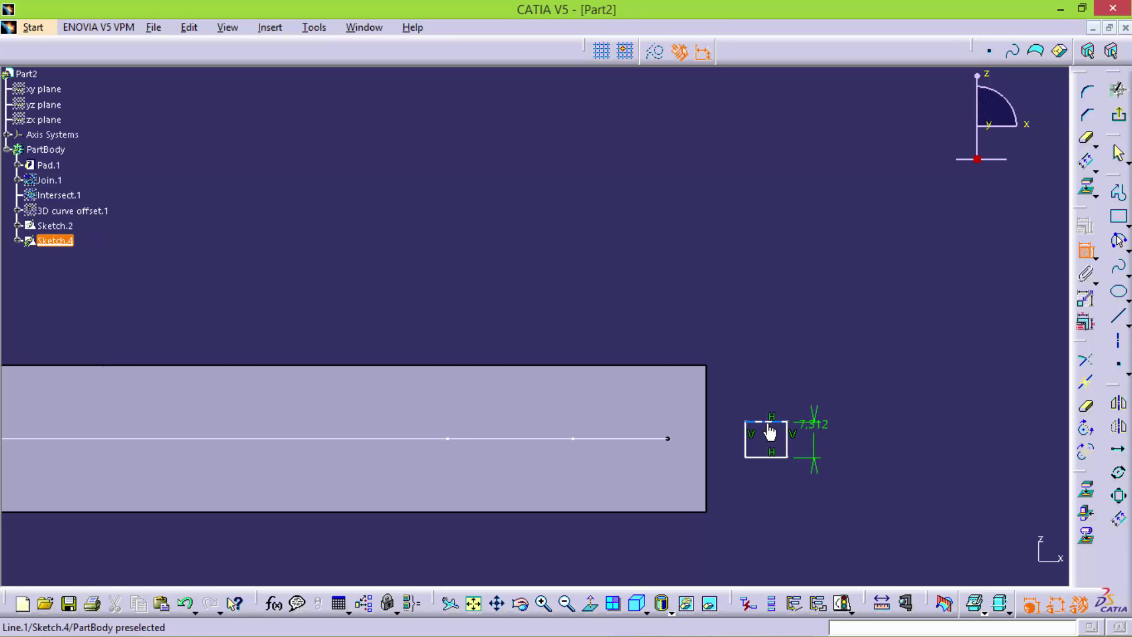
click(769, 382)
double_click(767, 378)
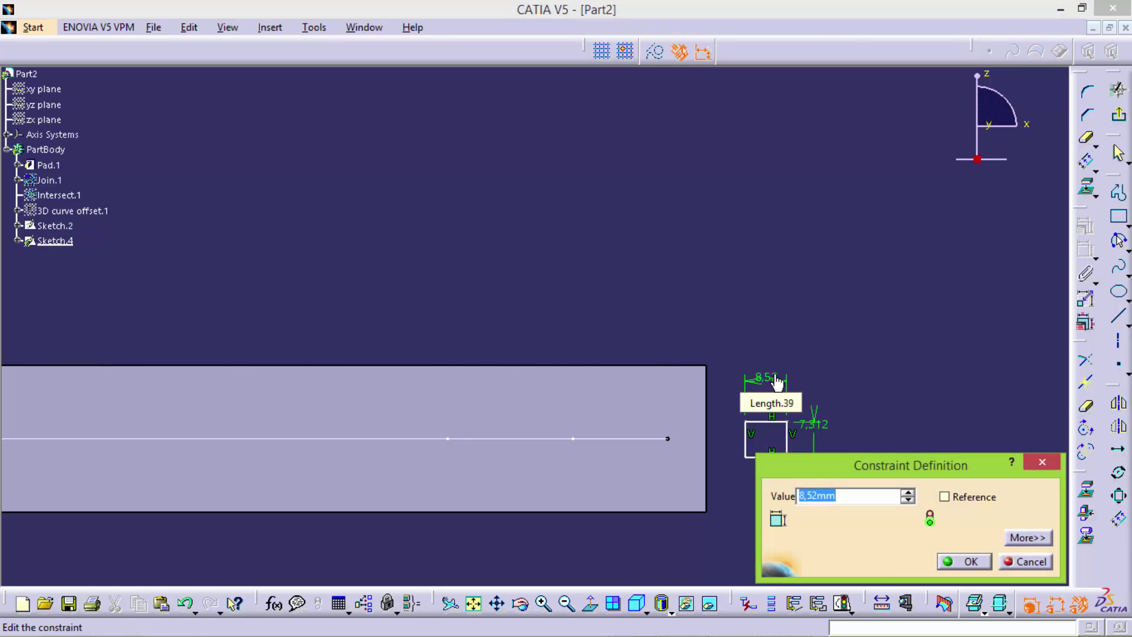
text(8)
key(Return)
double_click(817, 425)
text(8)
key(Return)
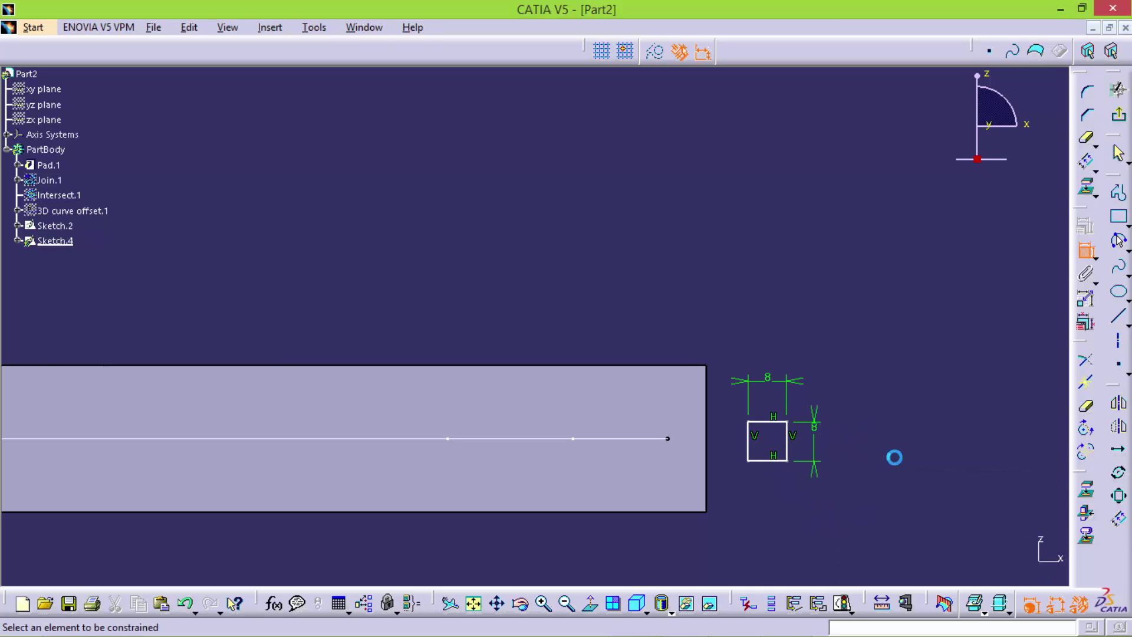
Constrain the rectangle's left-edge midpoint to the curve's end point, then exit the sketch
click(748, 436)
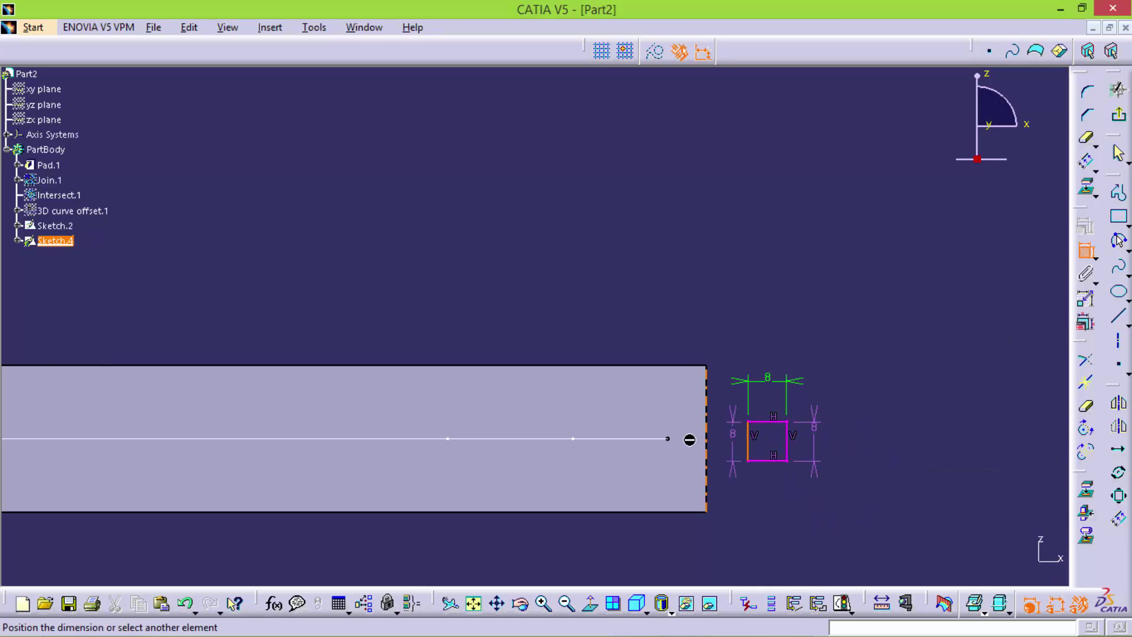
click(670, 439)
right_click(731, 300)
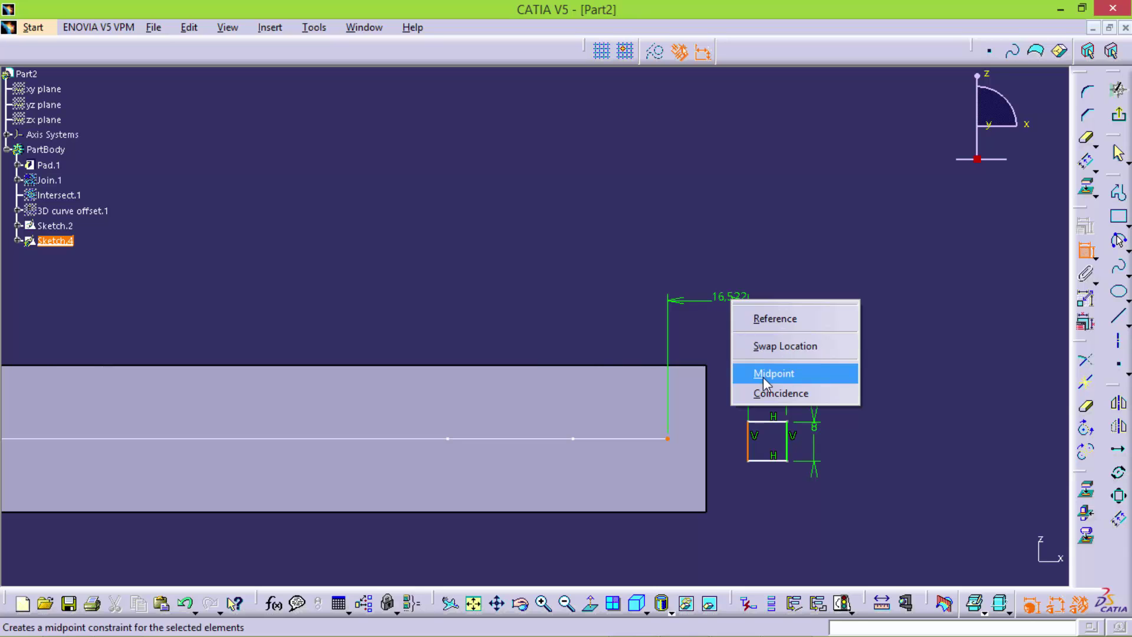
click(762, 377)
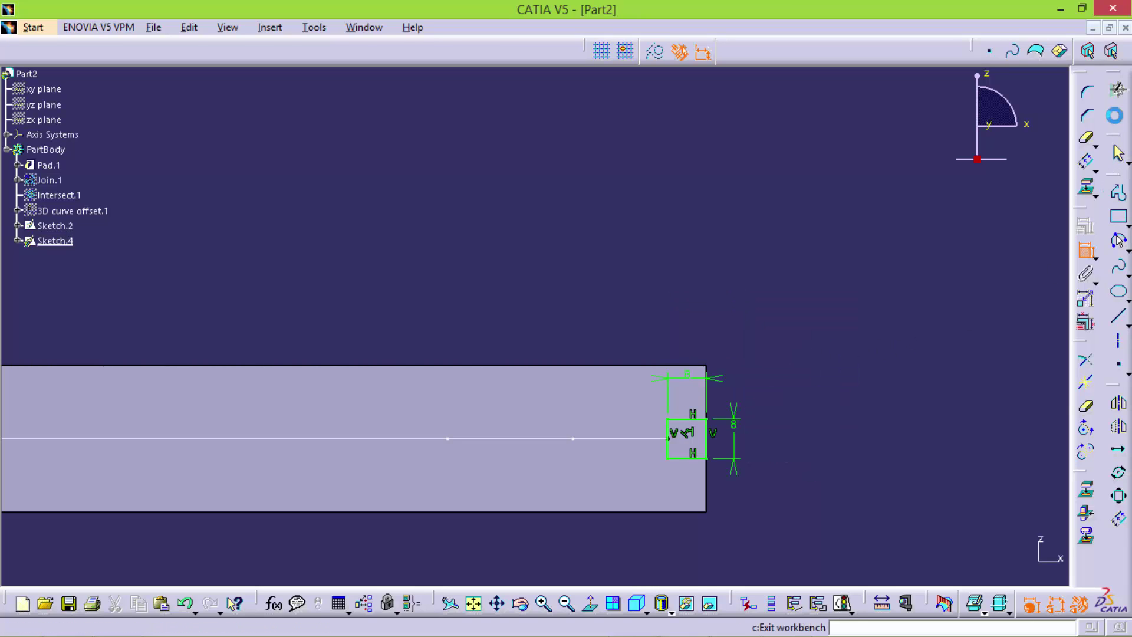
click(1088, 52)
mouse_move(767, 342)
middle_down()
mouse_move(702, 390)
mouse_move(131, 143)
middle_up()
click(33, 27)
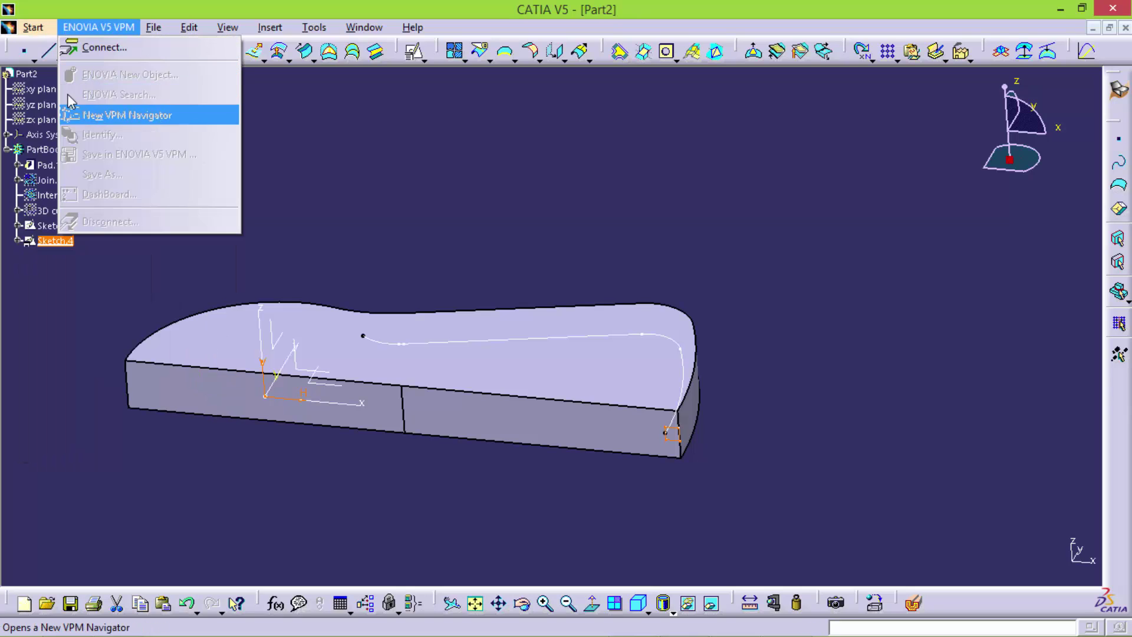
Cut Slot.1: profile Sketch.4, center curve Sketch.2, pulling direction from the top face
click(66, 107)
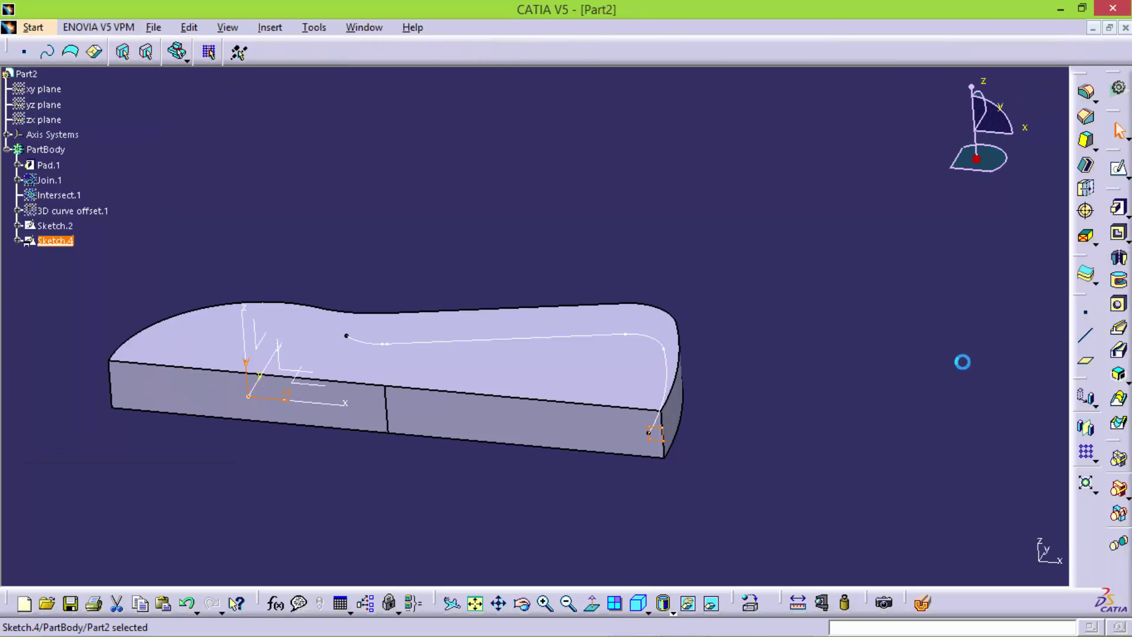
click(1118, 351)
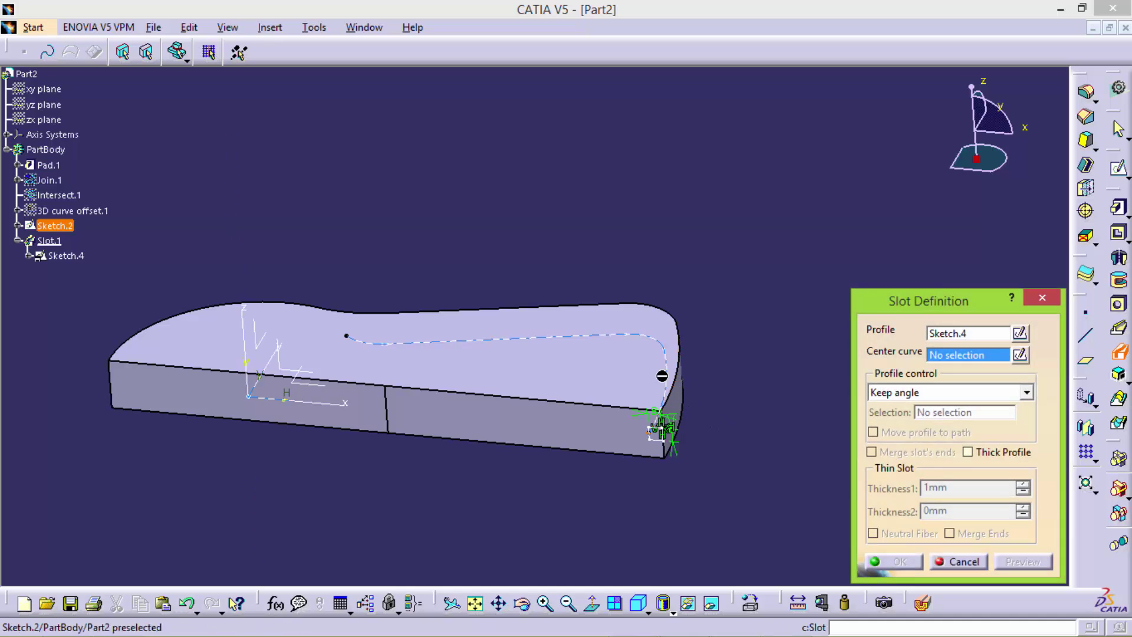
click(666, 376)
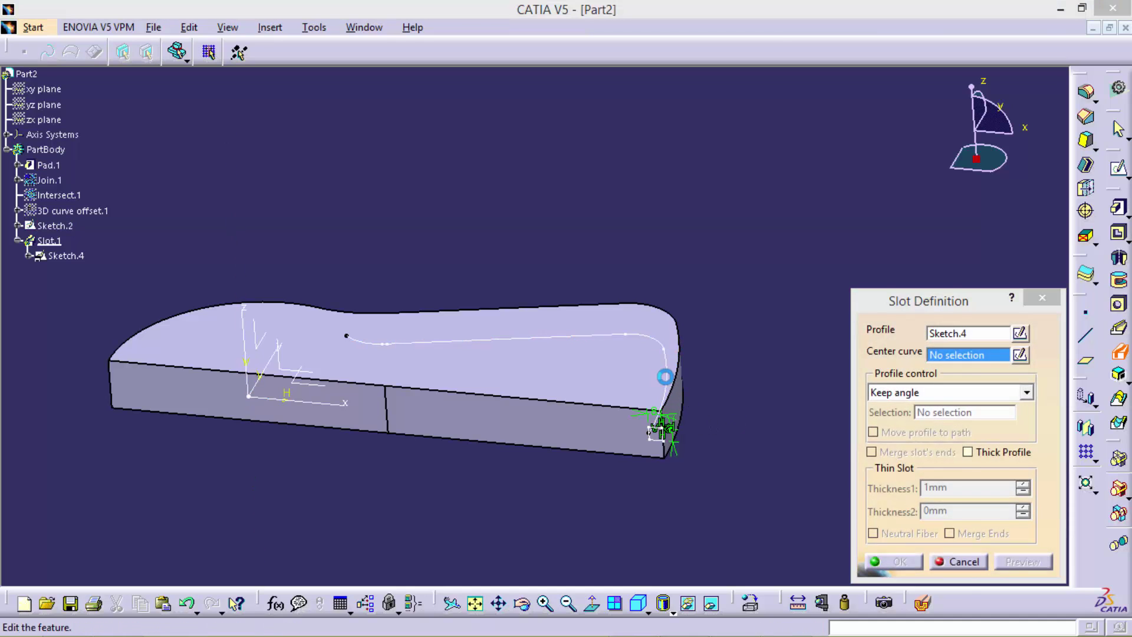
click(933, 393)
click(932, 419)
click(575, 379)
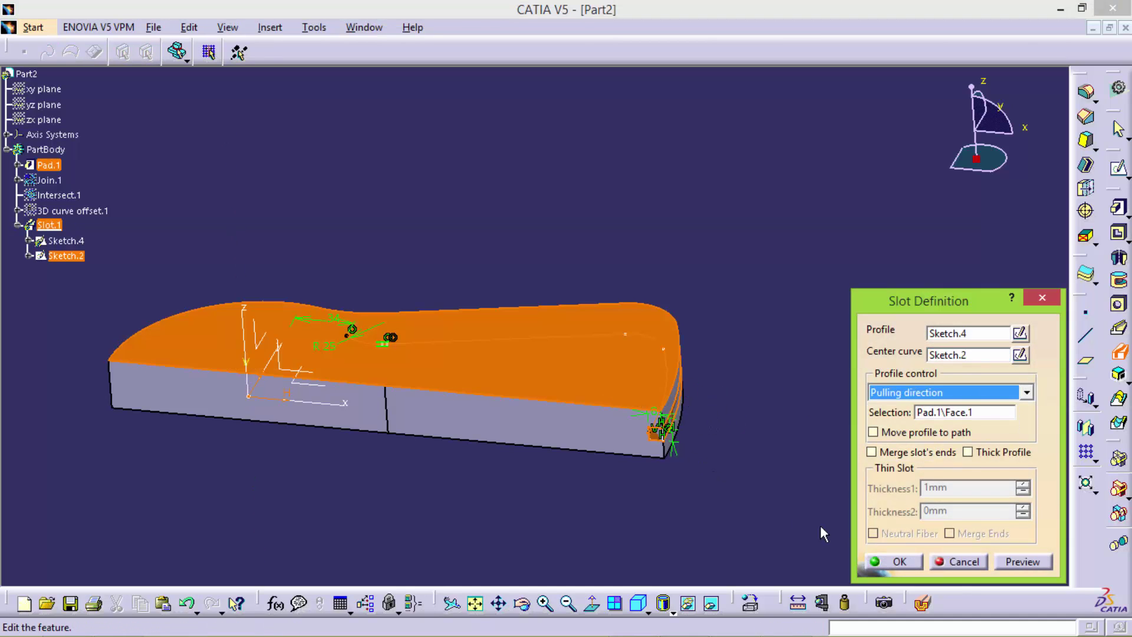
click(896, 561)
mouse_move(663, 463)
middle_down()
mouse_move(538, 434)
mouse_move(539, 395)
mouse_move(429, 373)
mouse_move(447, 324)
mouse_move(545, 472)
middle_up()
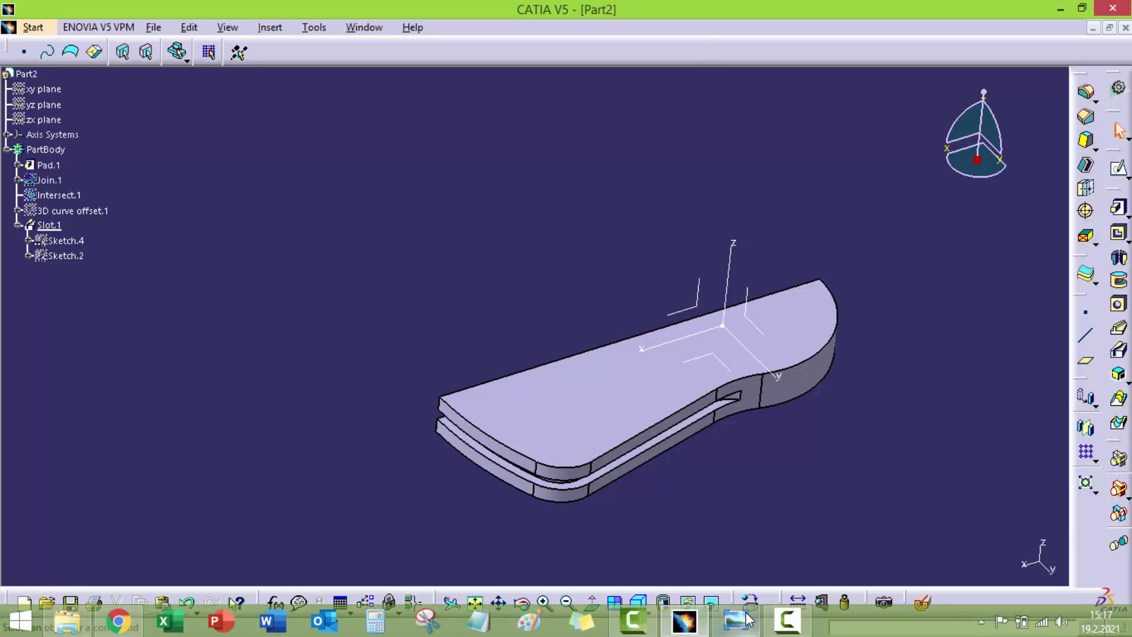
click(735, 619)
Scroll through the bracket drawing's hole view, then close Windows Photo Viewer
scroll(459, 382, up, 2)
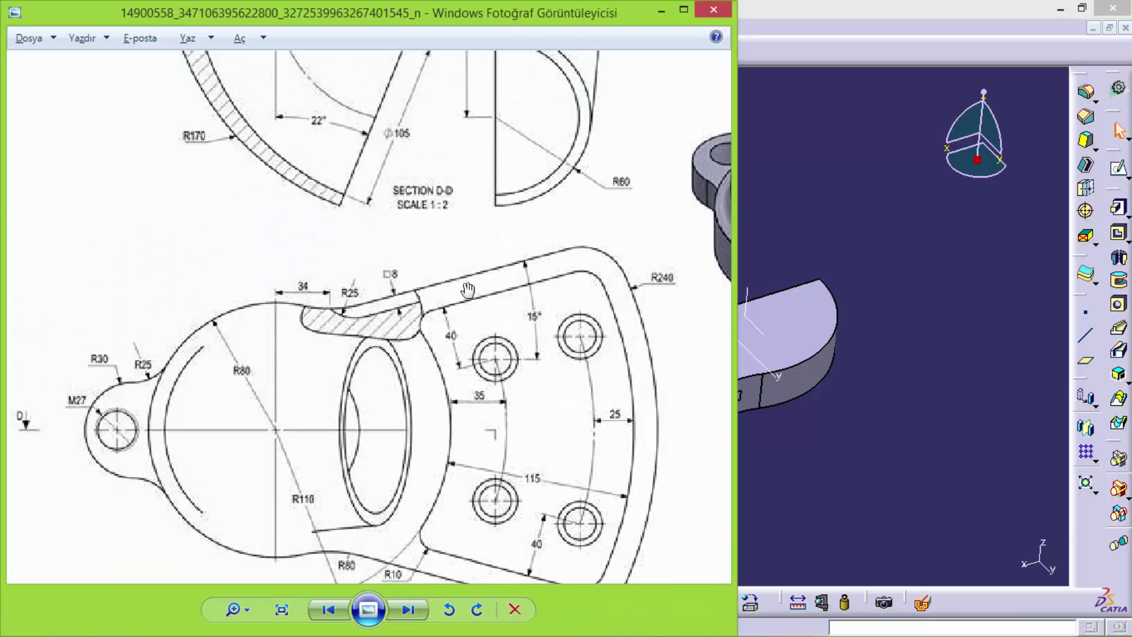
scroll(472, 444, up, 4)
scroll(472, 444, down, 2)
scroll(516, 394, down, 1)
scroll(516, 393, down, 1)
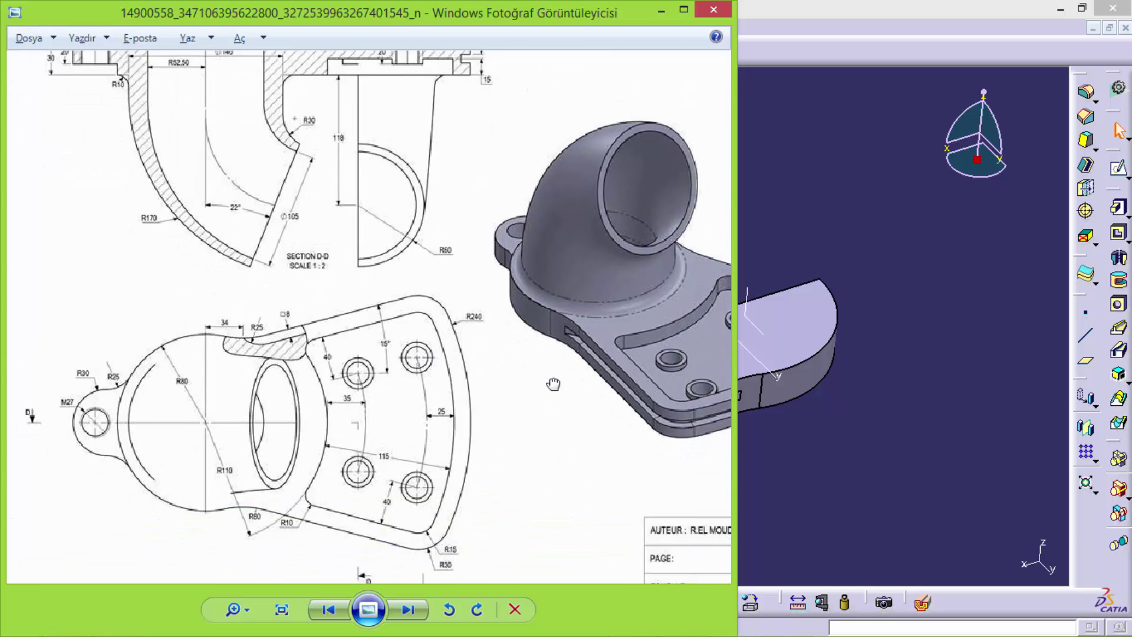
scroll(513, 401, down, 1)
scroll(513, 401, up, 1)
scroll(425, 430, up, 2)
scroll(349, 457, up, 1)
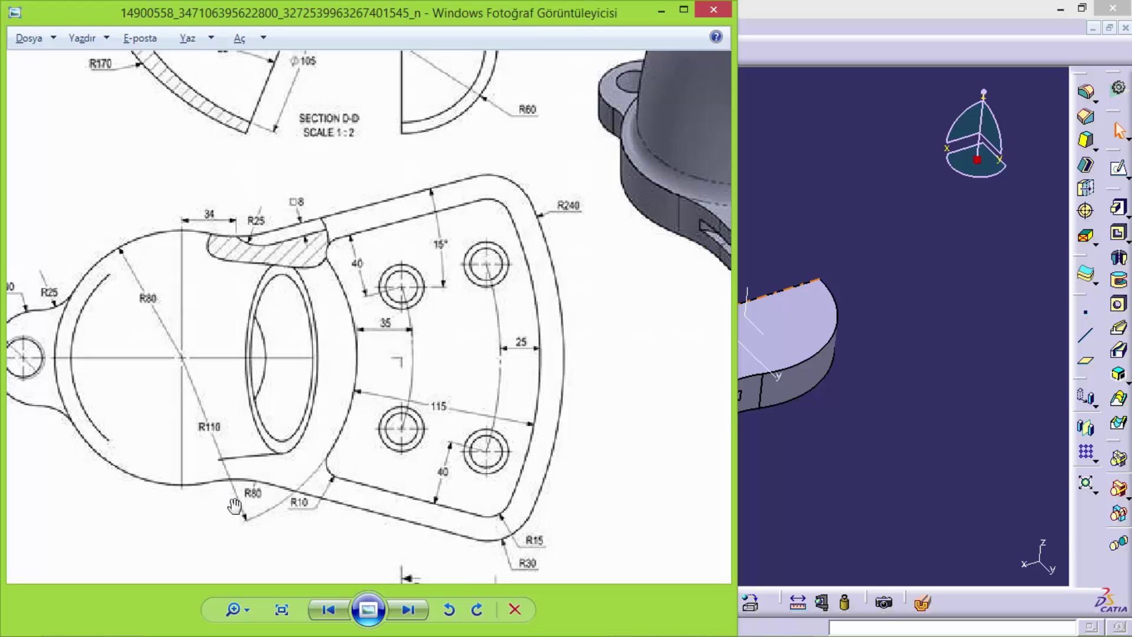
click(913, 242)
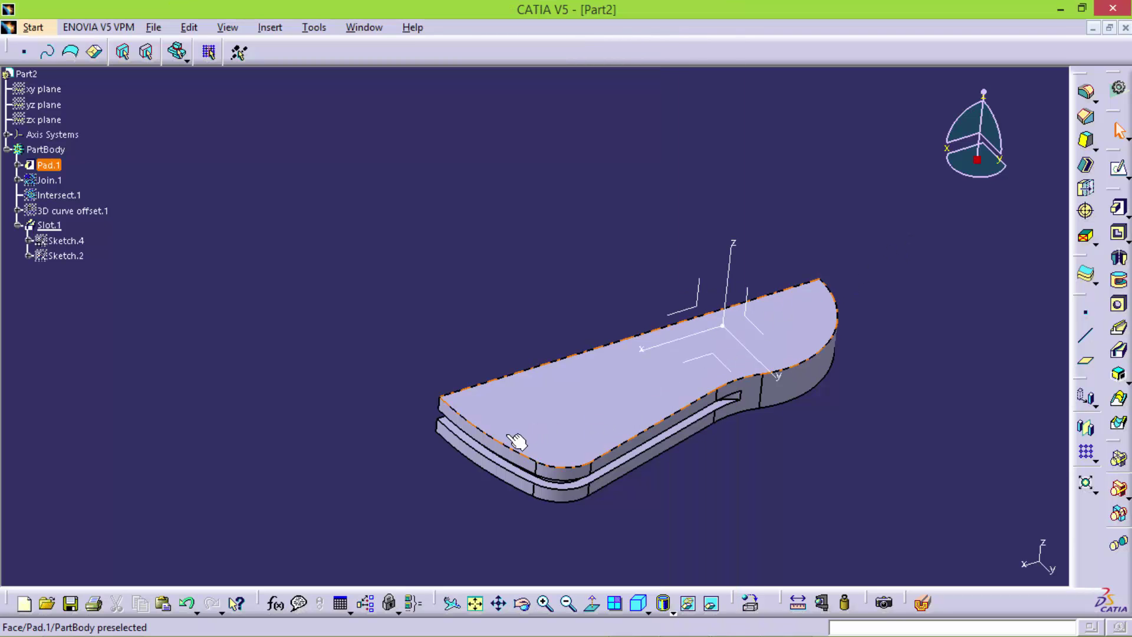
Sketch on the plate's top face a 220 mm diameter circle centred on the origin
click(581, 399)
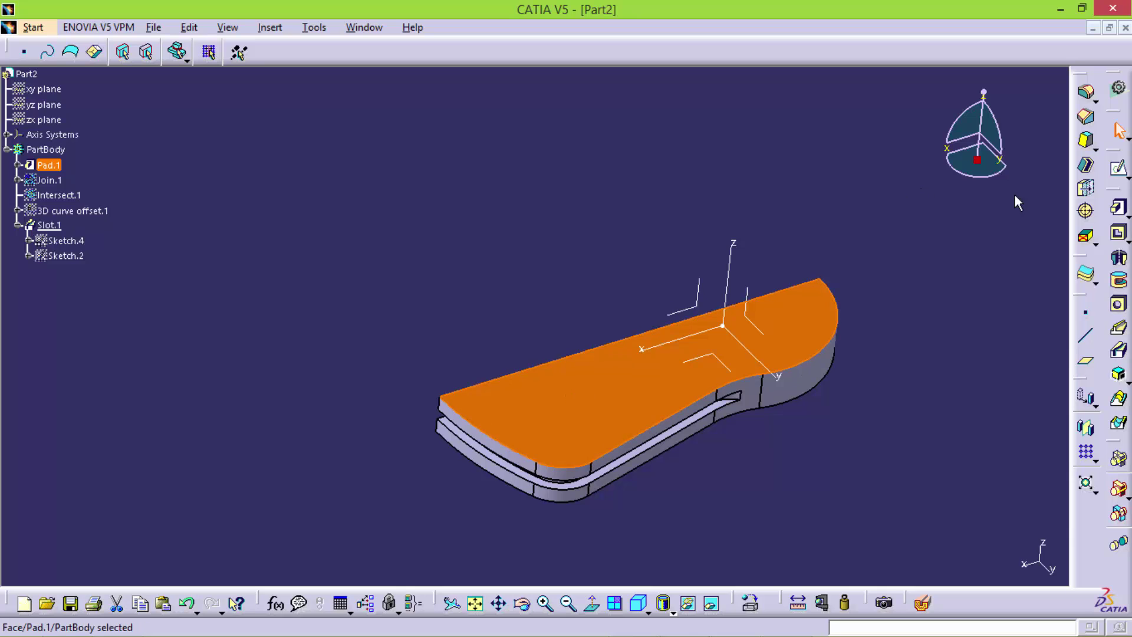
click(1120, 170)
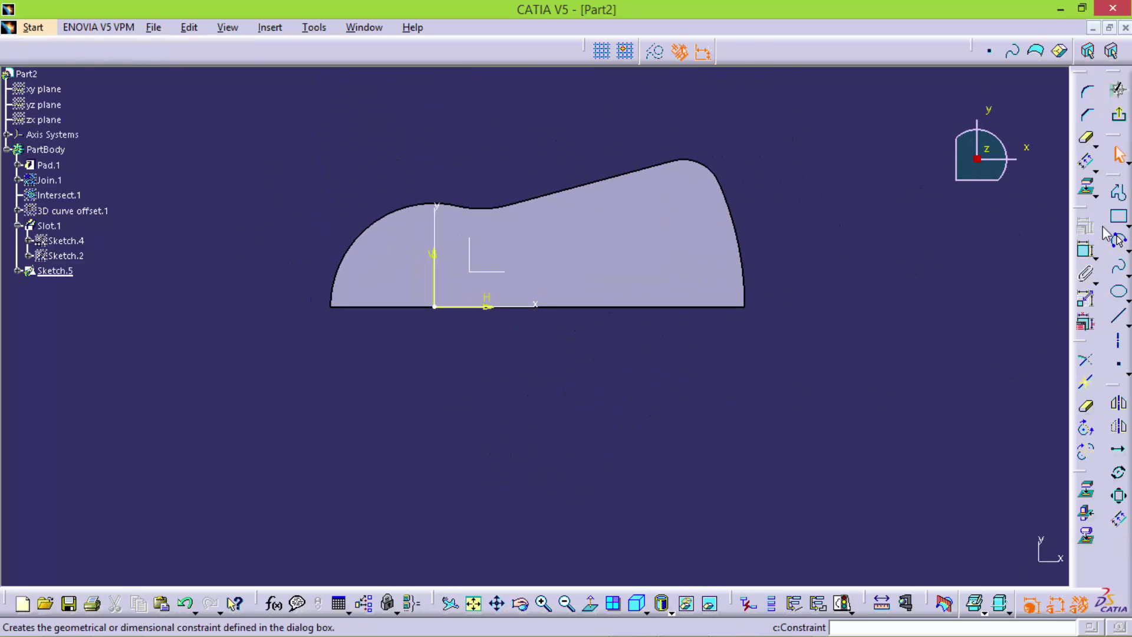
click(1124, 258)
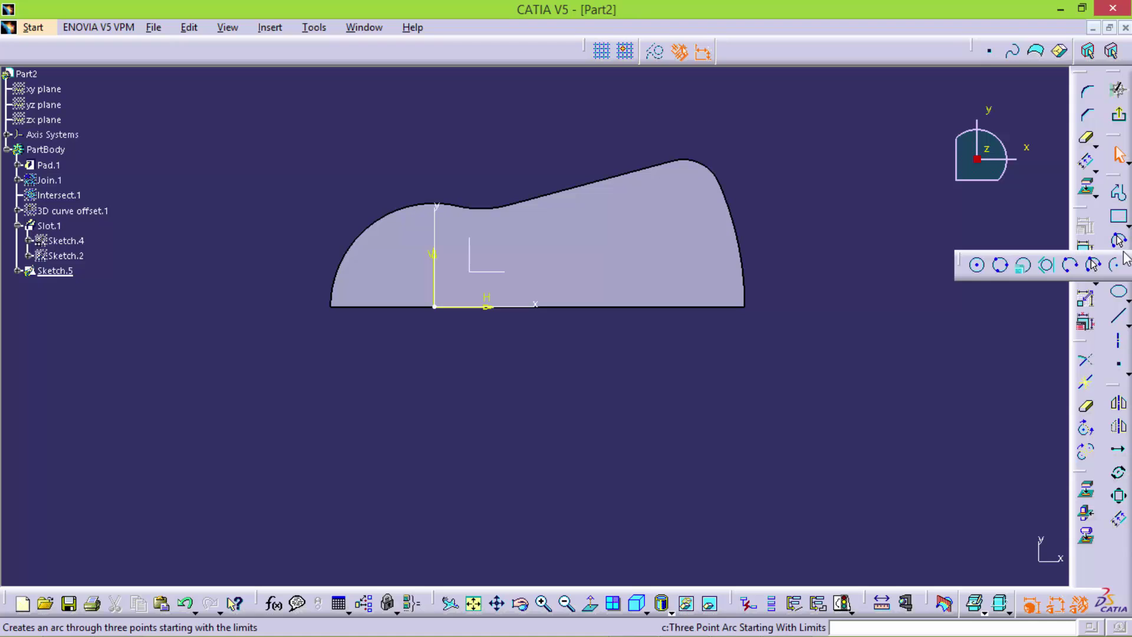
click(976, 265)
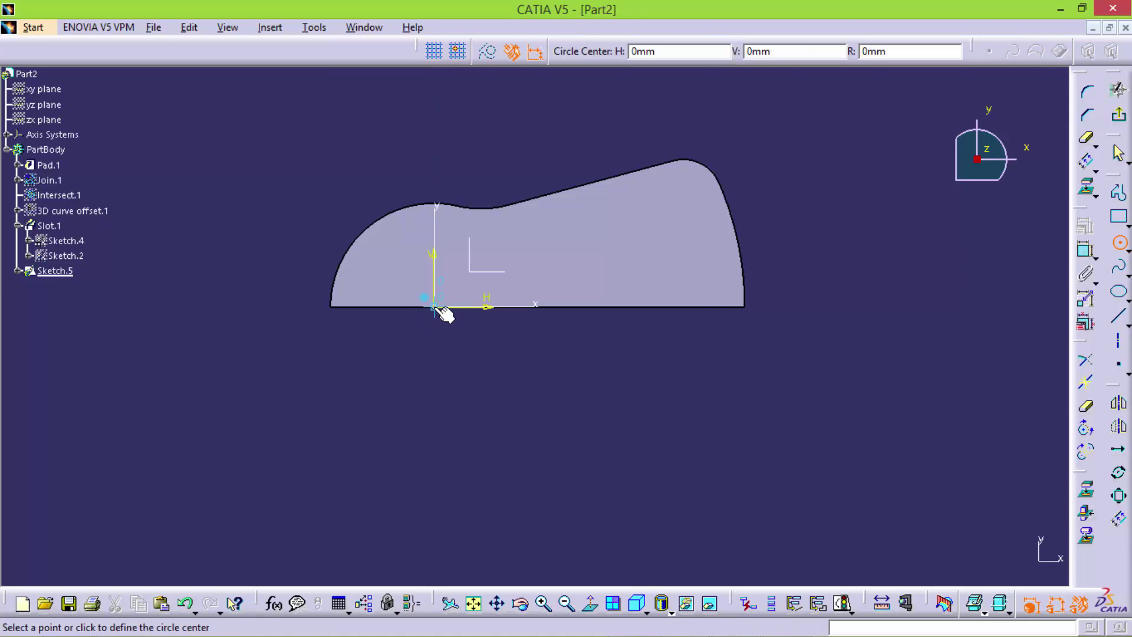
click(435, 306)
click(532, 316)
click(1085, 227)
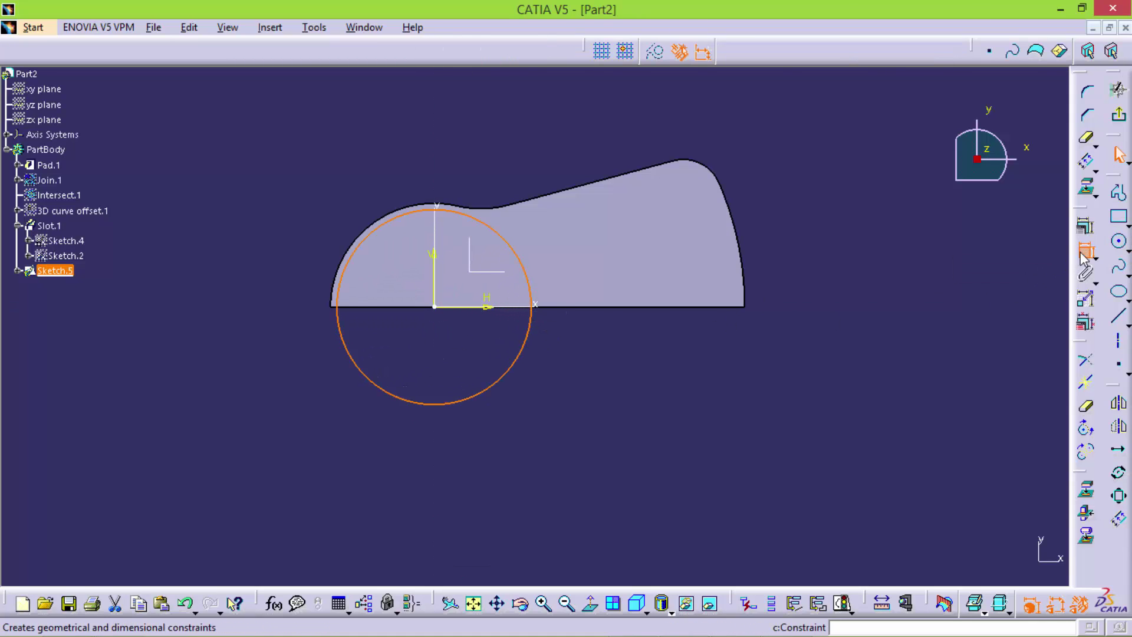
click(696, 348)
double_click(696, 348)
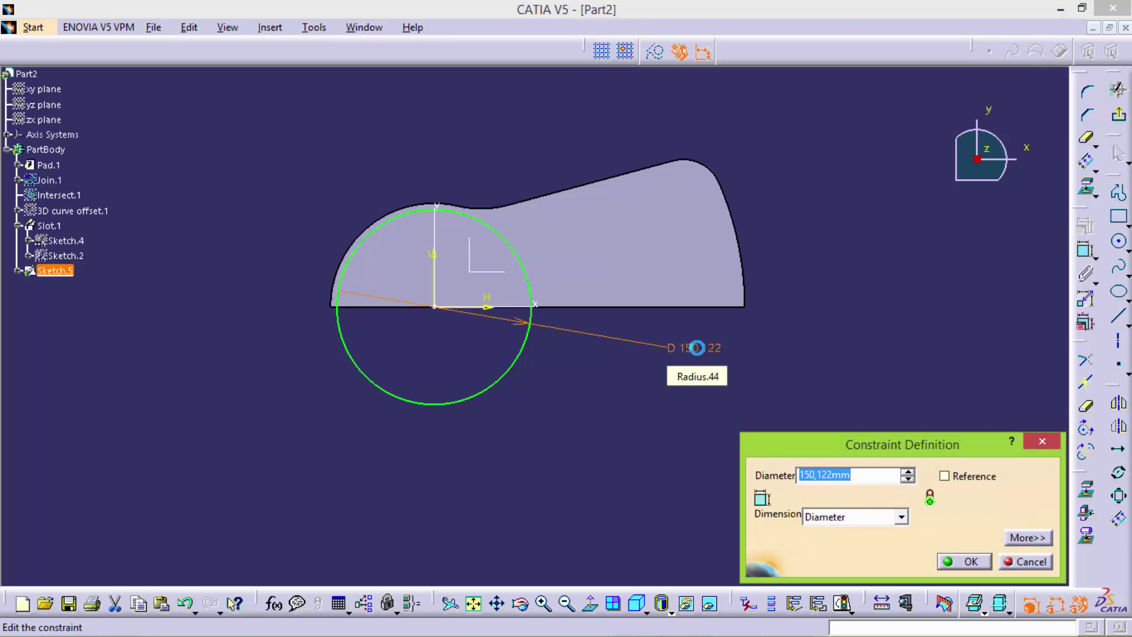
key(Return)
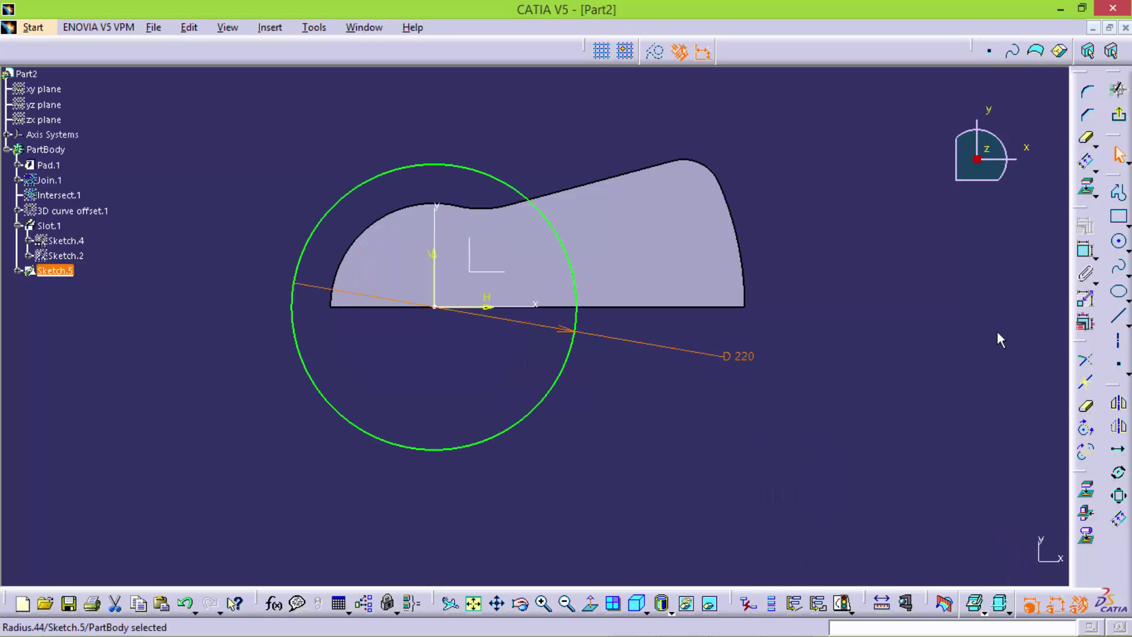
click(666, 183)
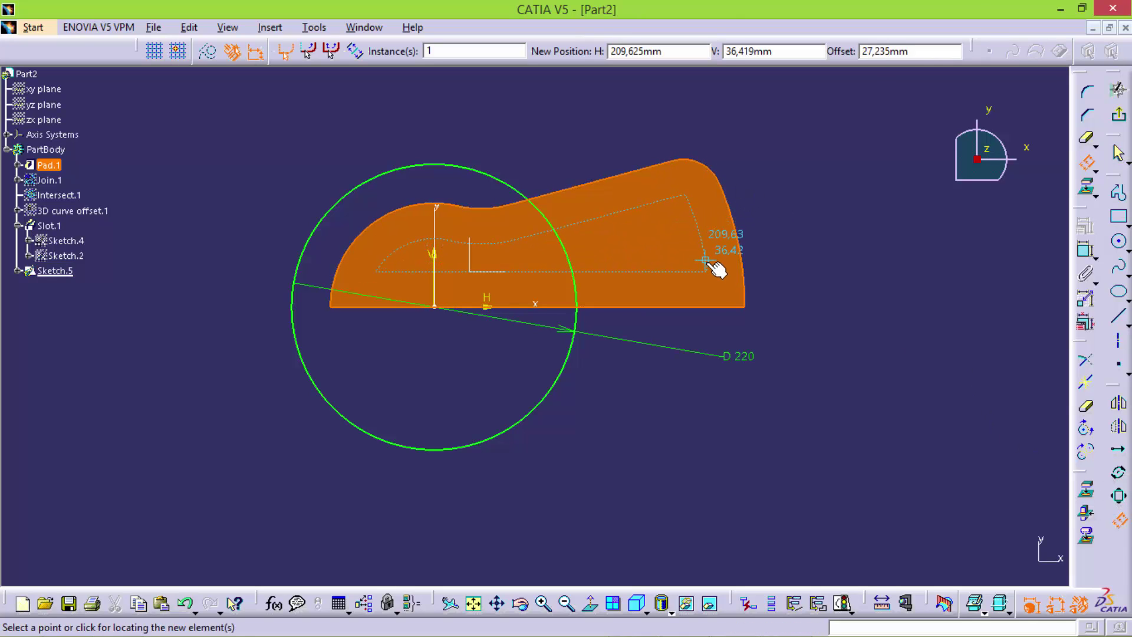
Offset the pad outline 15 mm inward
key(Tab)
key(Tab)
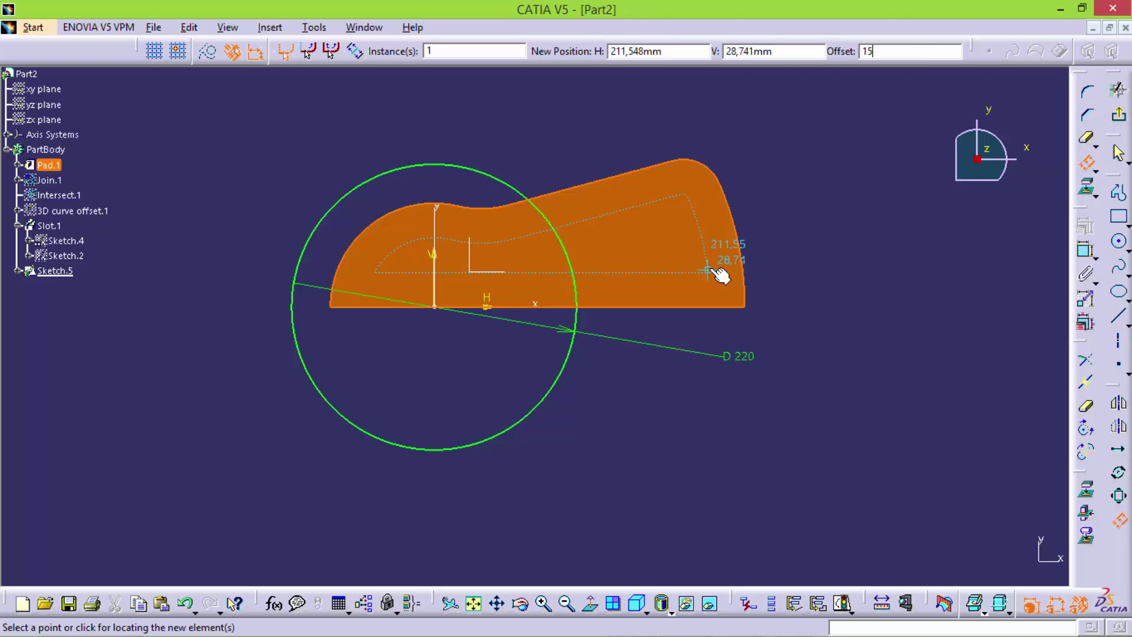
key(Return)
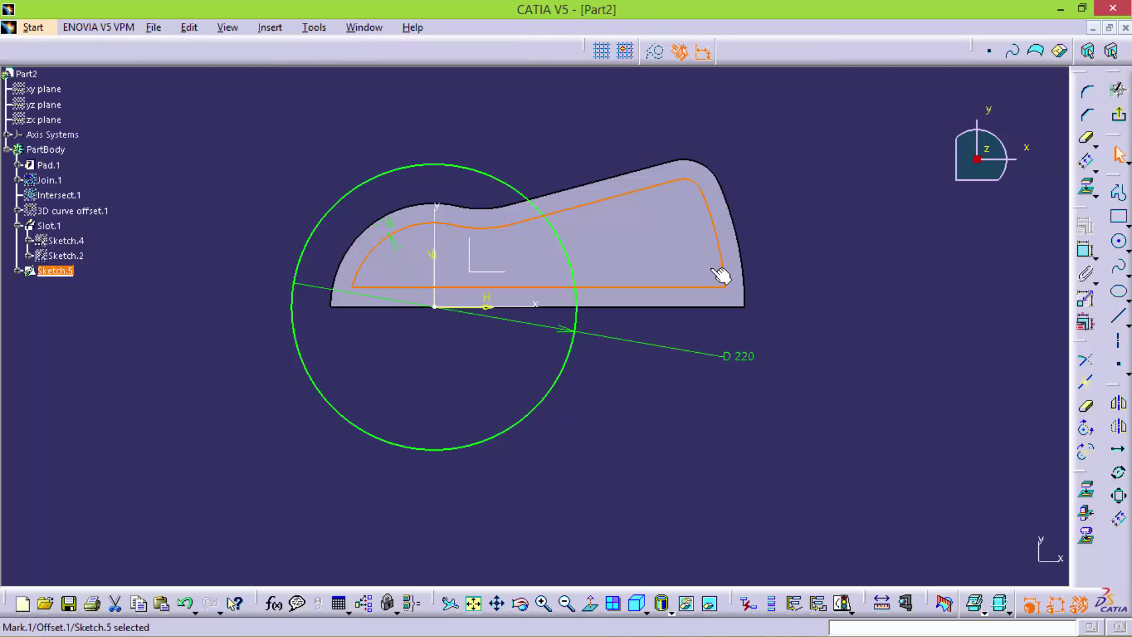
click(920, 286)
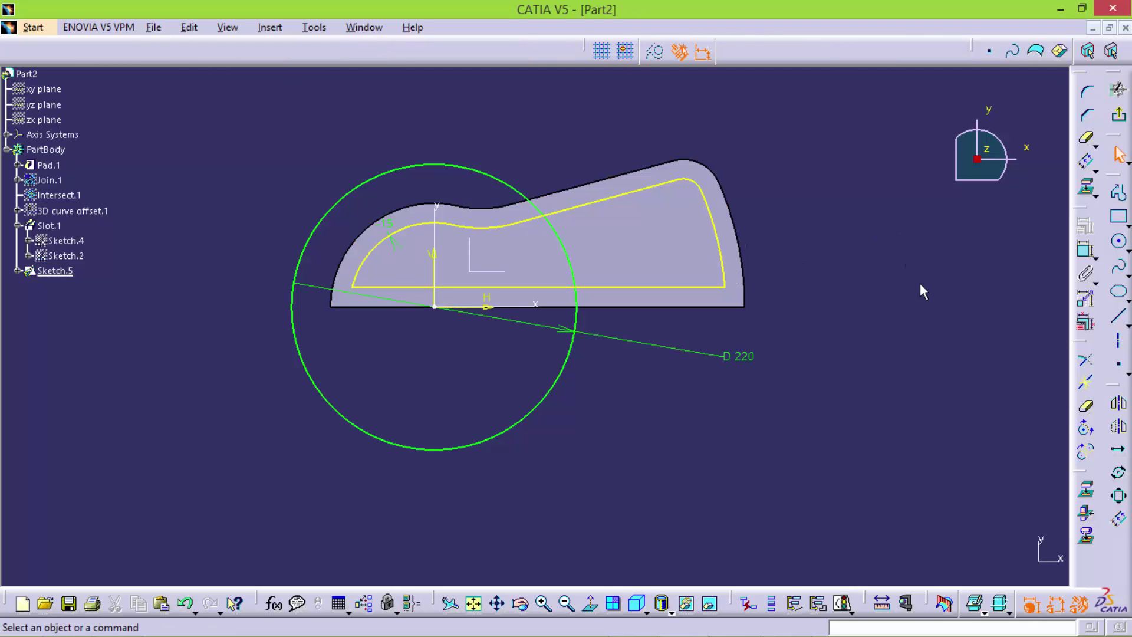
Quick Trim the 220 mm circle down to a short arc inside the profile
click(1083, 407)
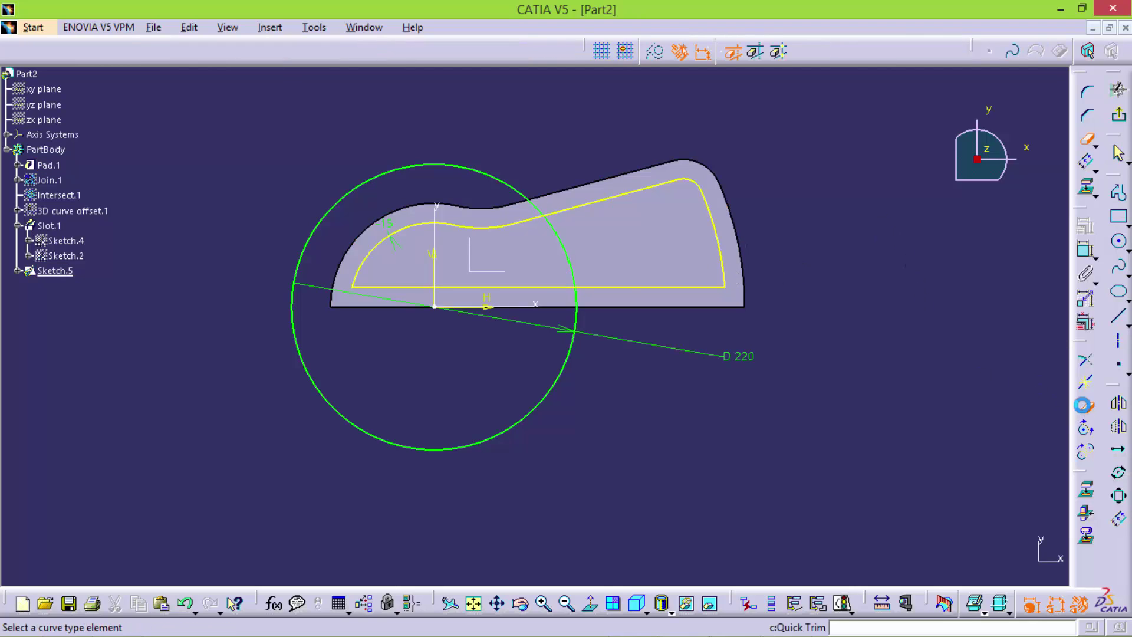
click(520, 189)
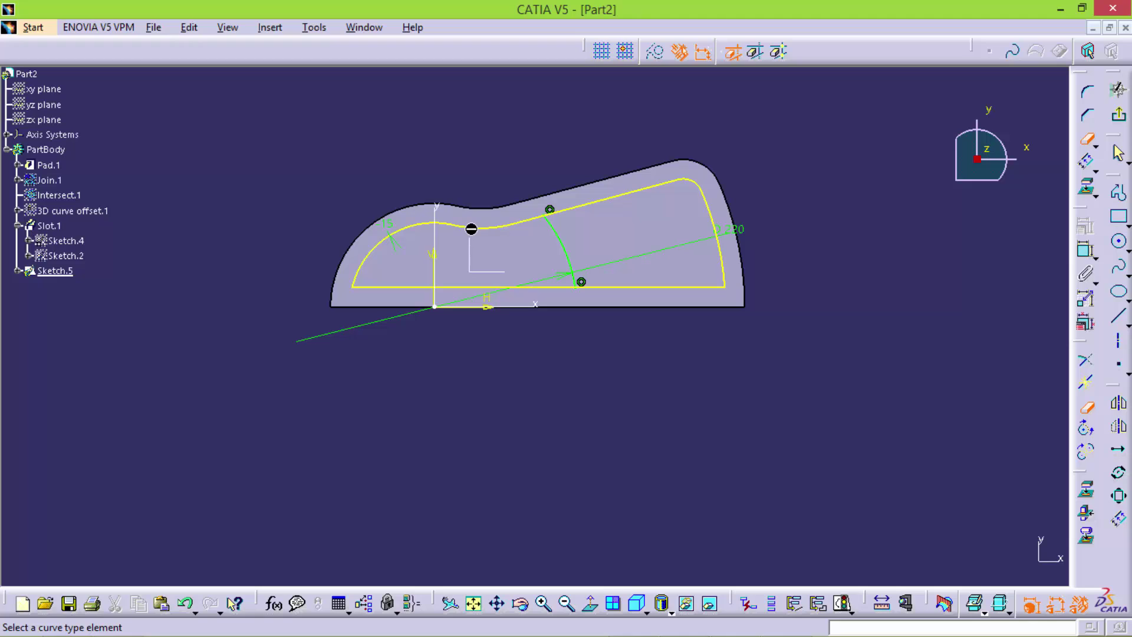
click(1087, 407)
click(497, 226)
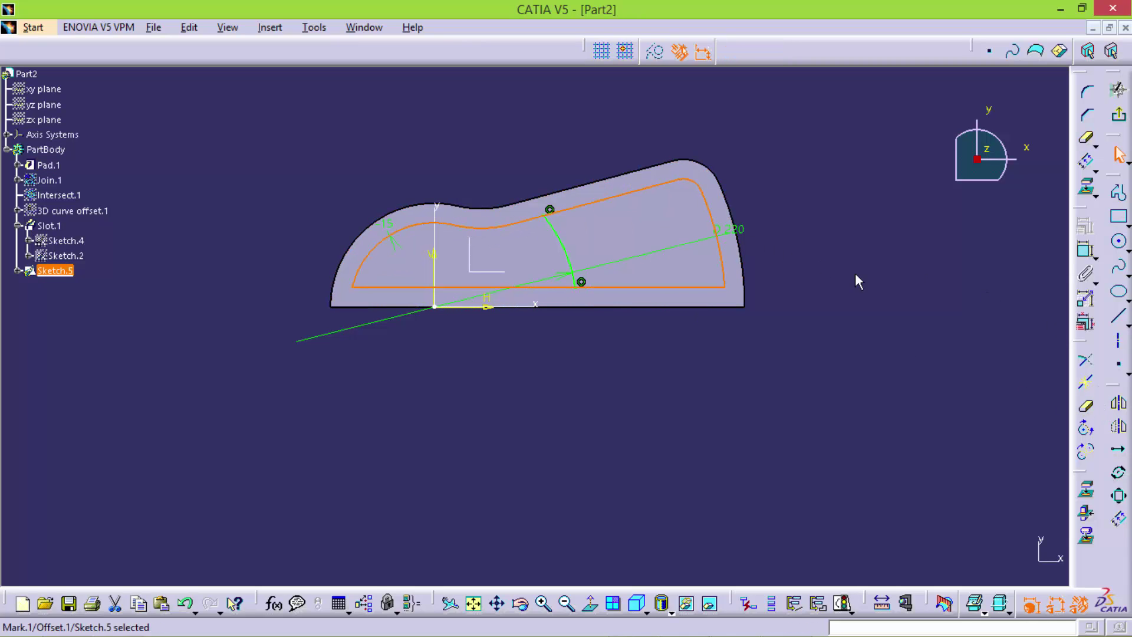
click(918, 301)
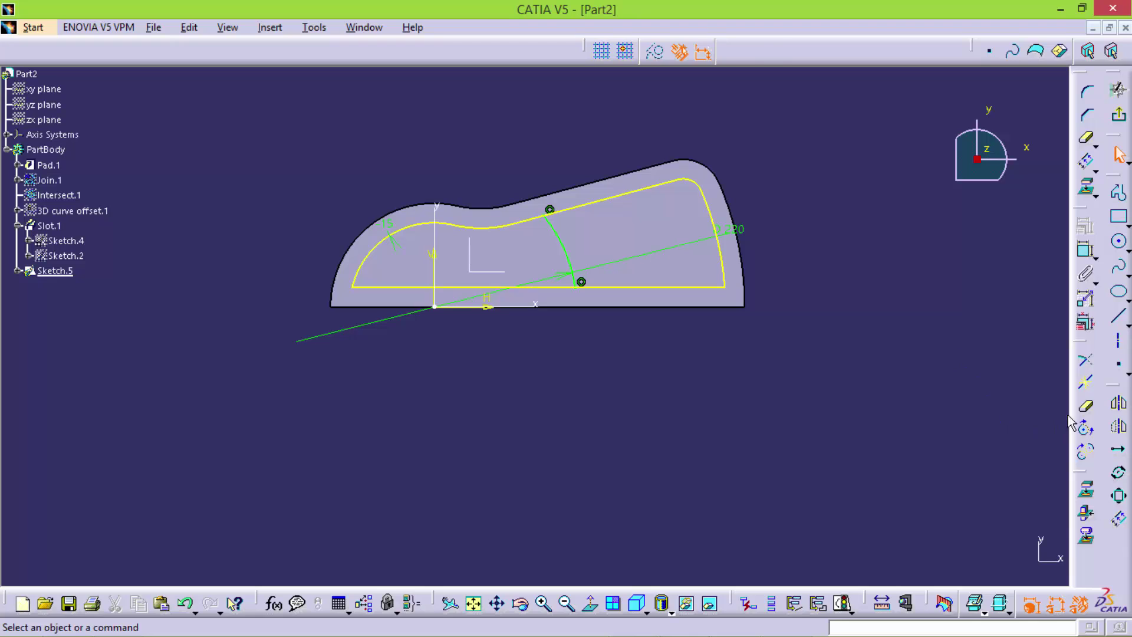
click(1085, 407)
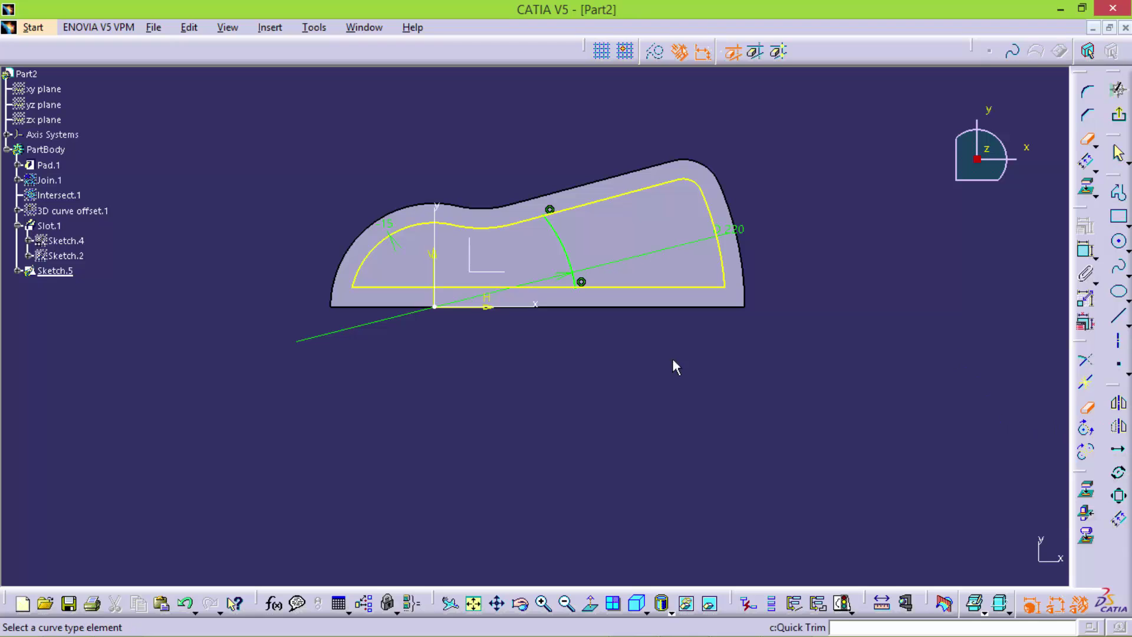
click(1086, 407)
Isolate the offset outline and trim away its portion left of the arc
right_click(682, 288)
mouse_move(732, 539)
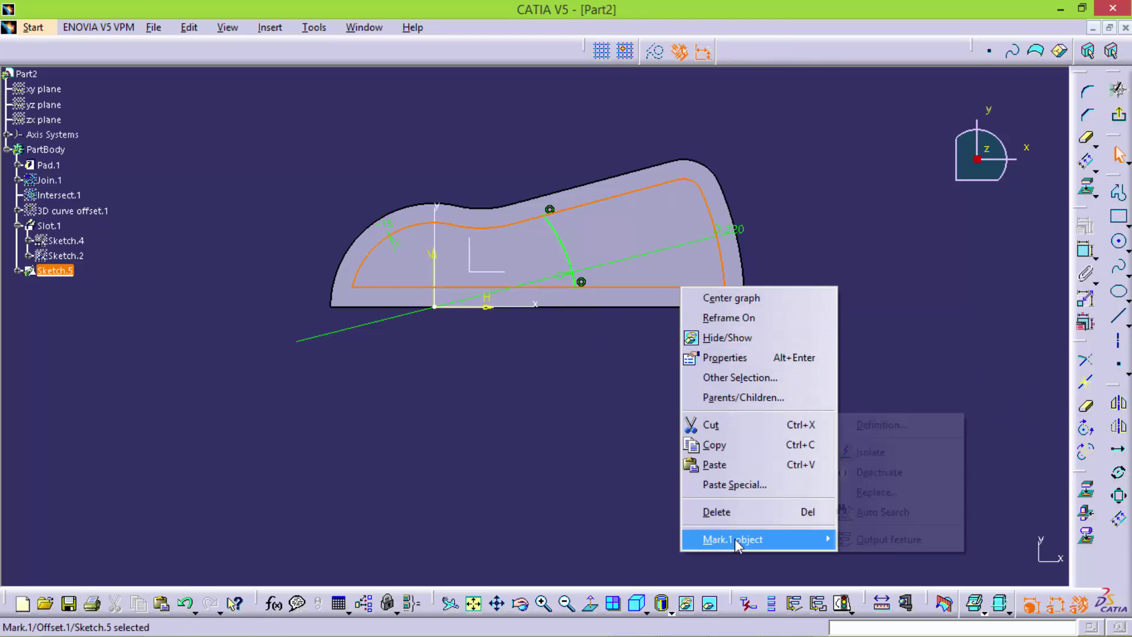
click(861, 451)
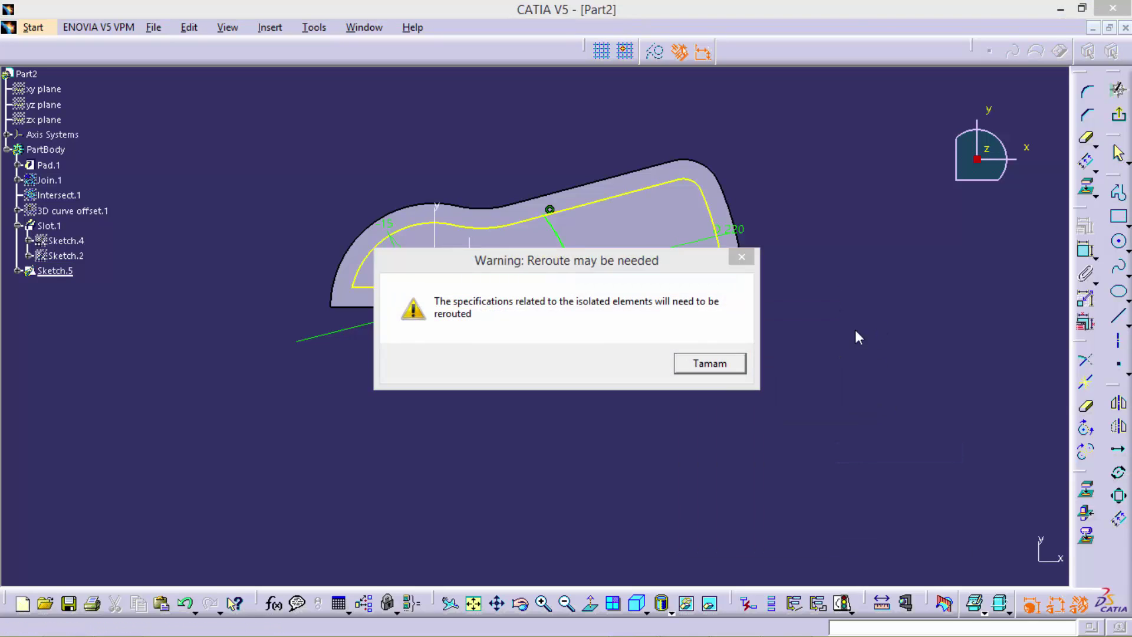
click(719, 357)
click(612, 286)
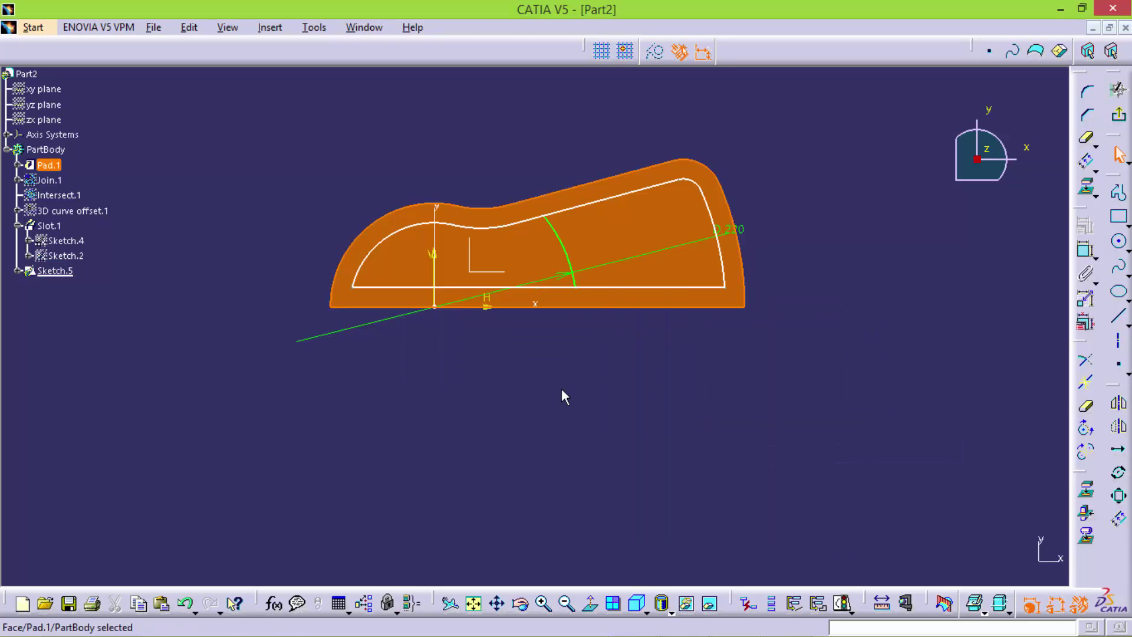
click(746, 366)
click(1085, 406)
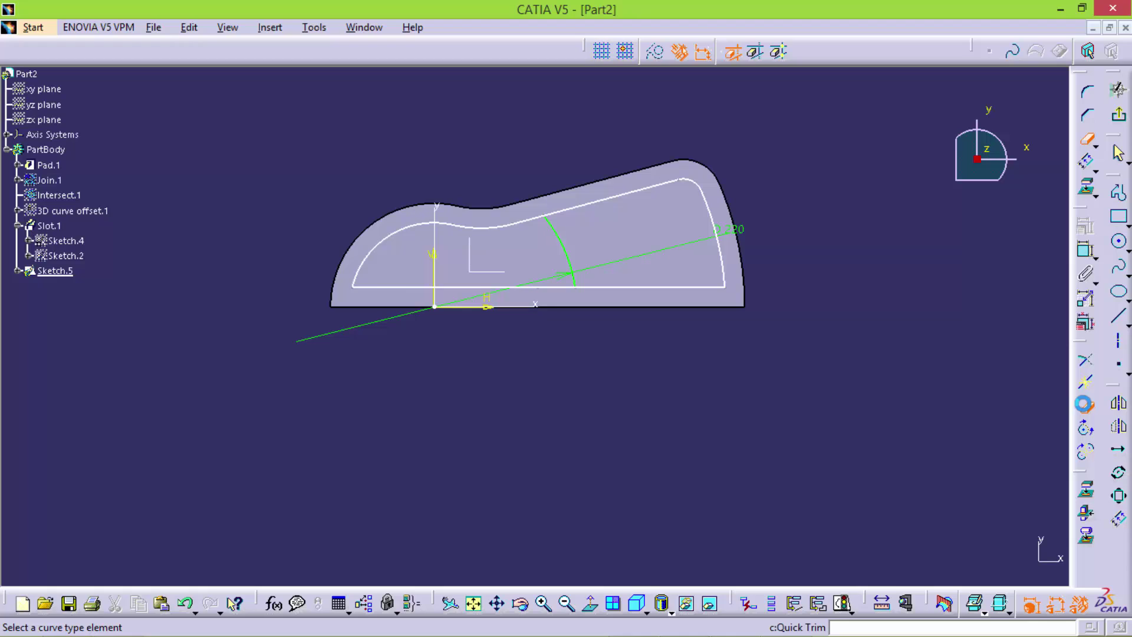
click(538, 287)
click(522, 224)
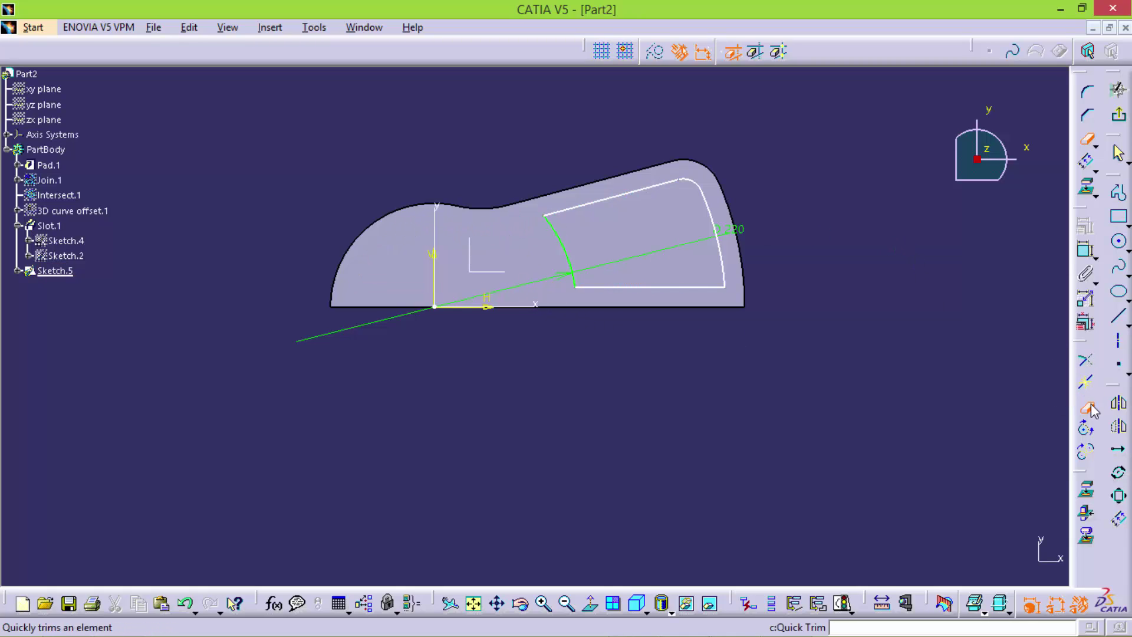
Fix the whole remaining profile and delete the 220 diameter dimension
mouse_move(738, 134)
mouse_down()
mouse_move(661, 270)
mouse_move(750, 242)
mouse_move(560, 303)
mouse_up()
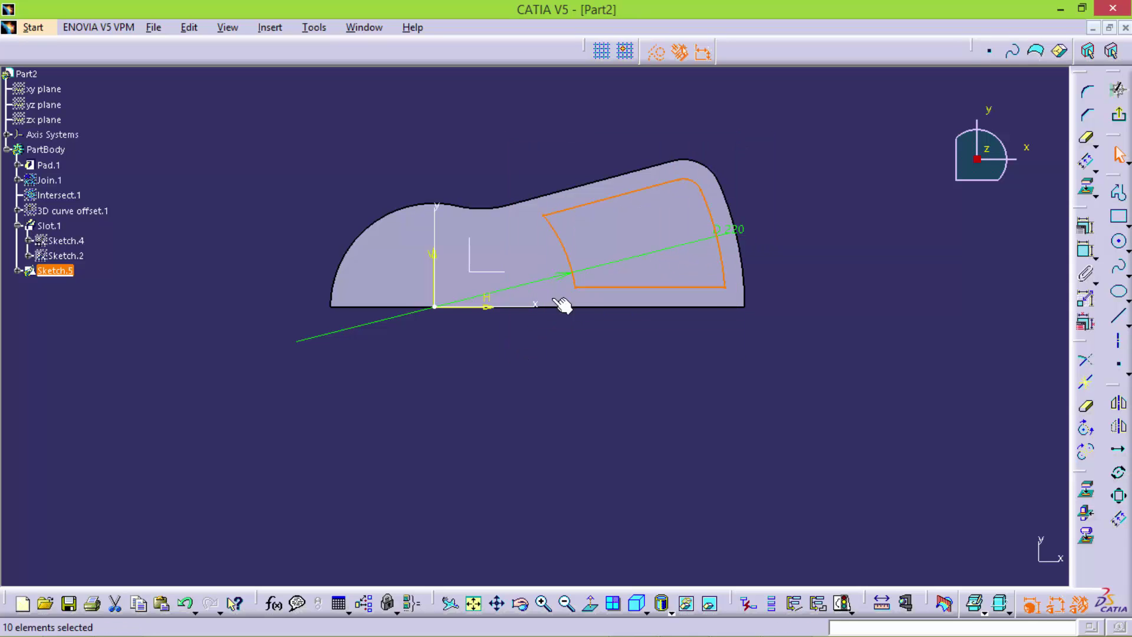
right_click(602, 202)
mouse_move(659, 453)
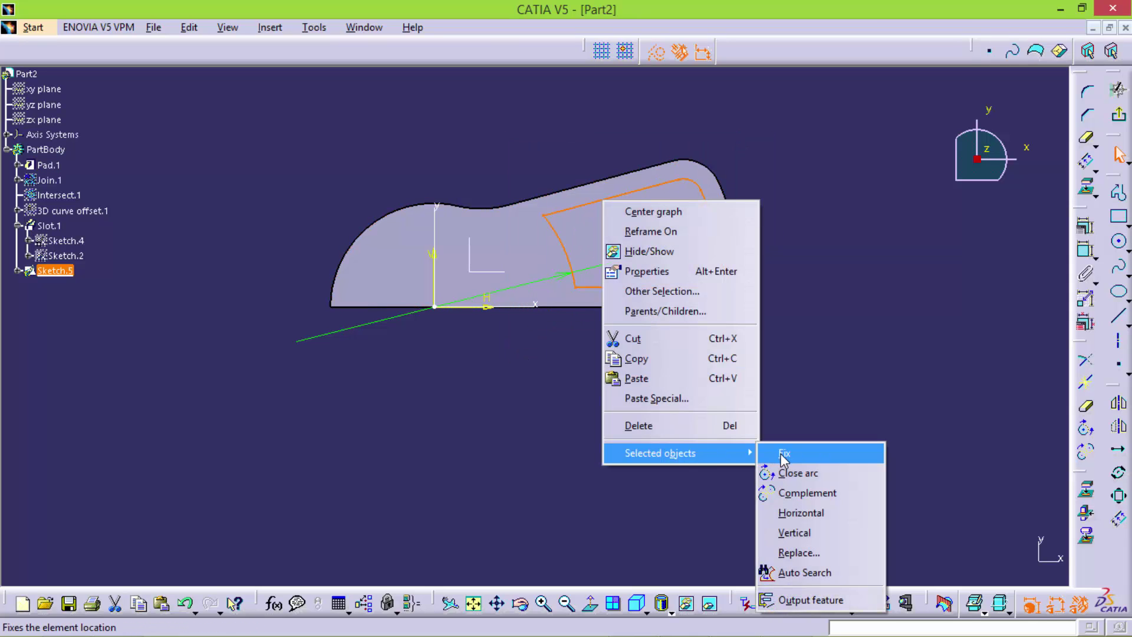
click(784, 454)
right_click(734, 231)
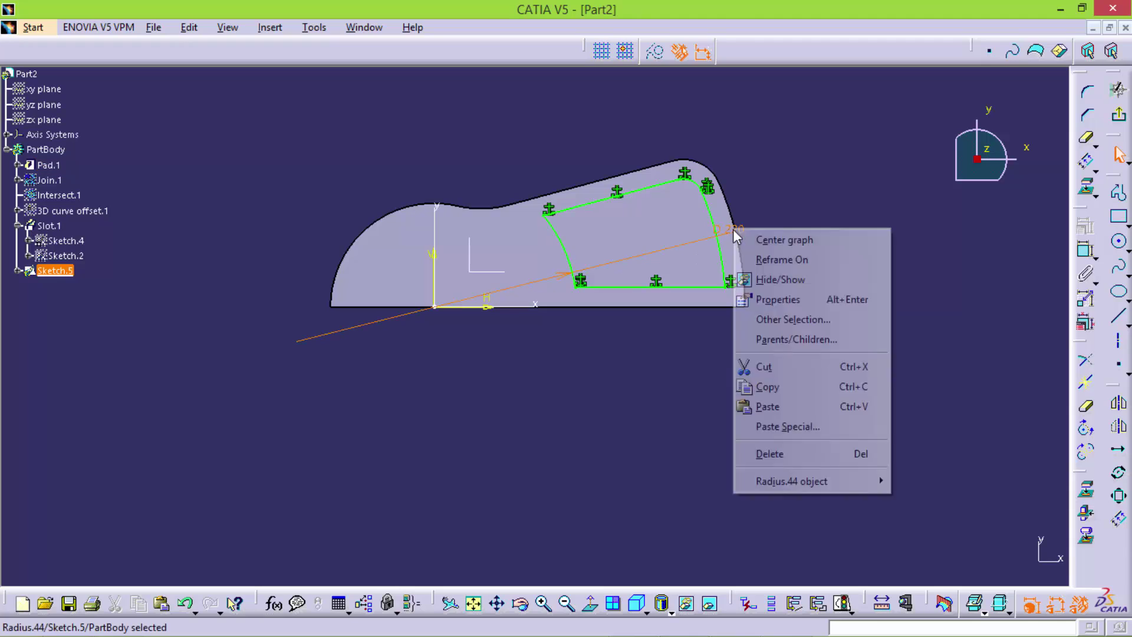
click(773, 454)
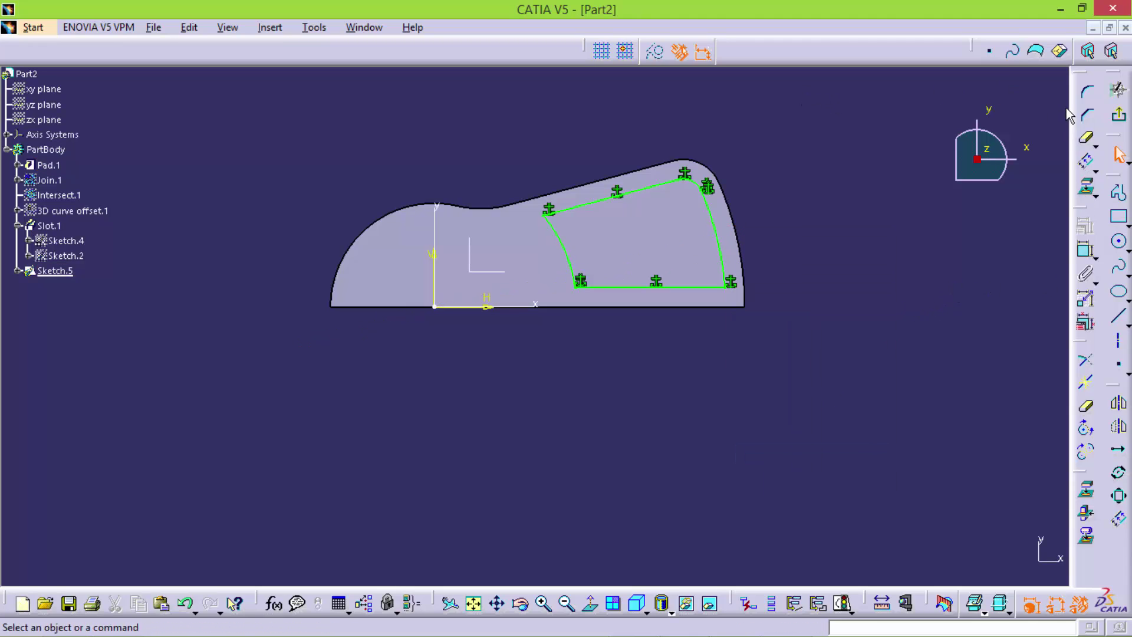
Round the outline's upper-left corner with a 10 mm fillet and check the reference drawing
click(1086, 92)
scroll(564, 253, up, 2)
scroll(565, 253, up, 3)
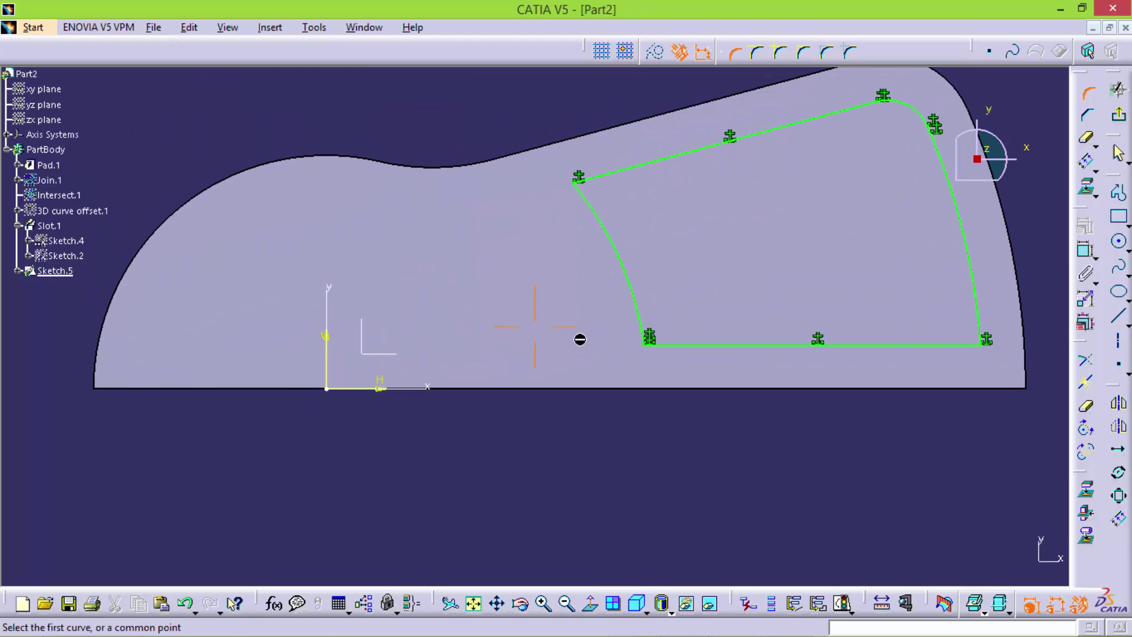
click(580, 181)
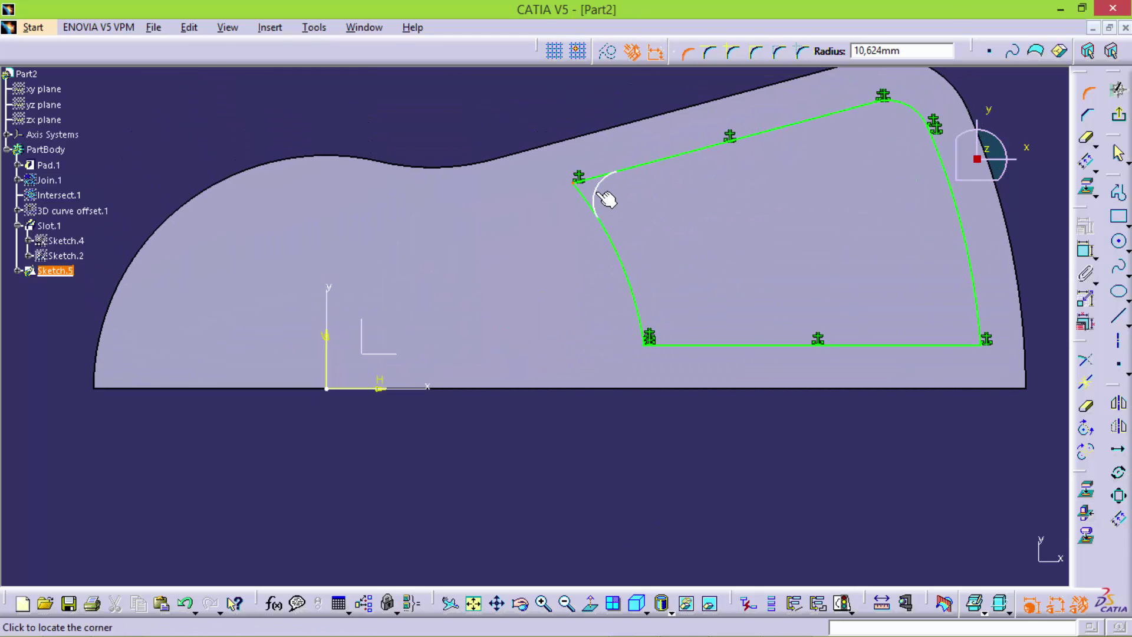
click(606, 200)
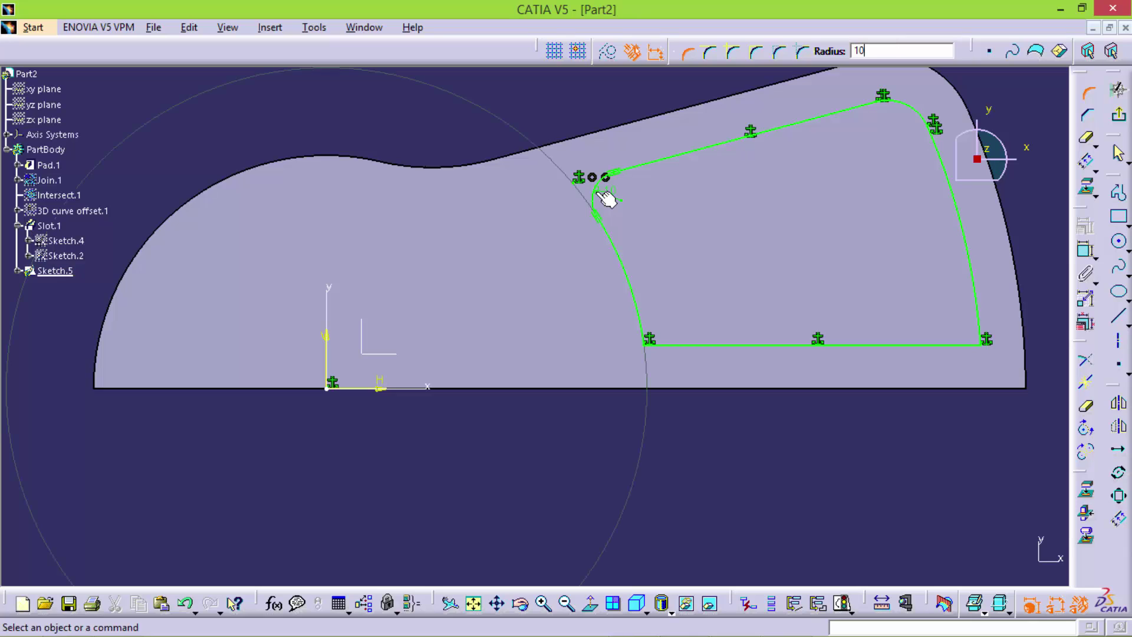
click(736, 619)
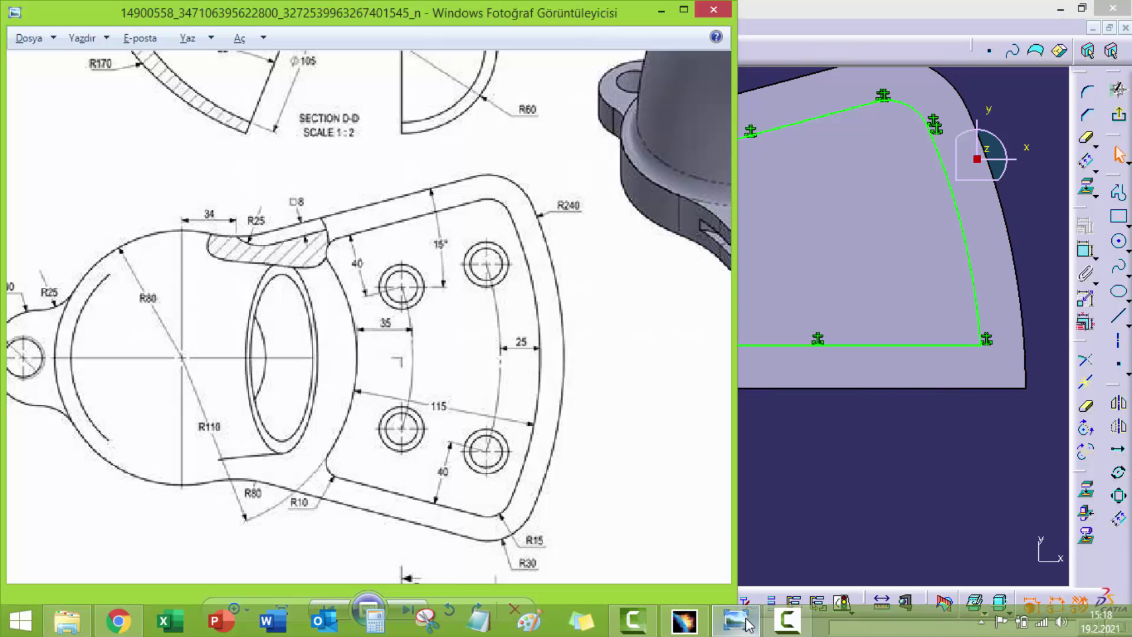
click(918, 393)
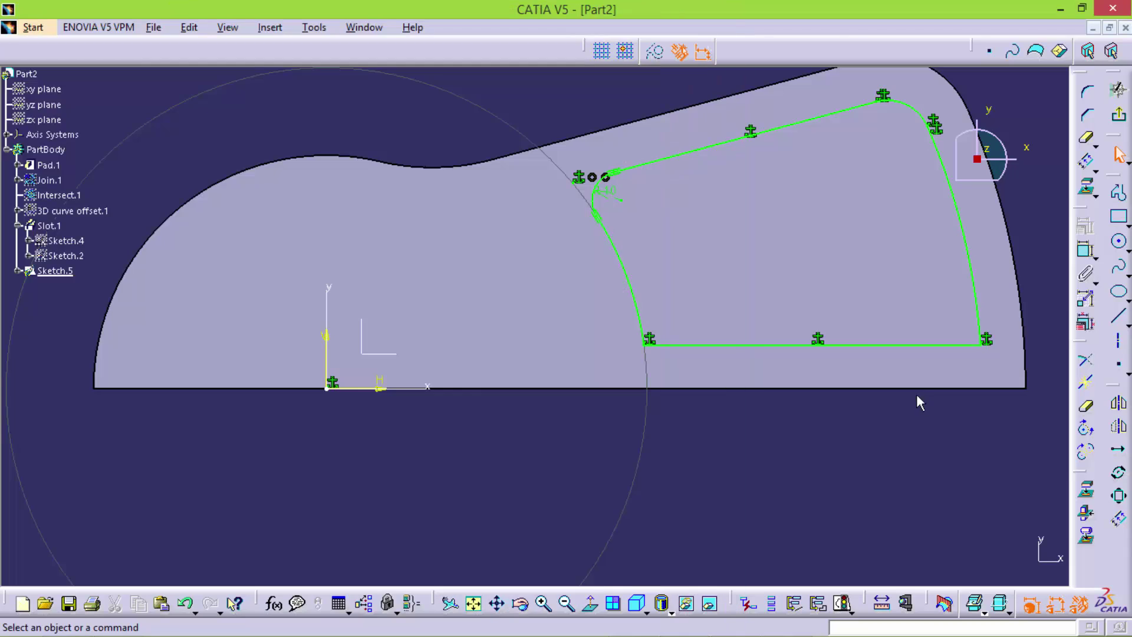
Delete the outline's bottom line and lower corner points, extending the left arc below the plate edge
right_click(875, 346)
click(917, 571)
right_click(649, 338)
click(693, 557)
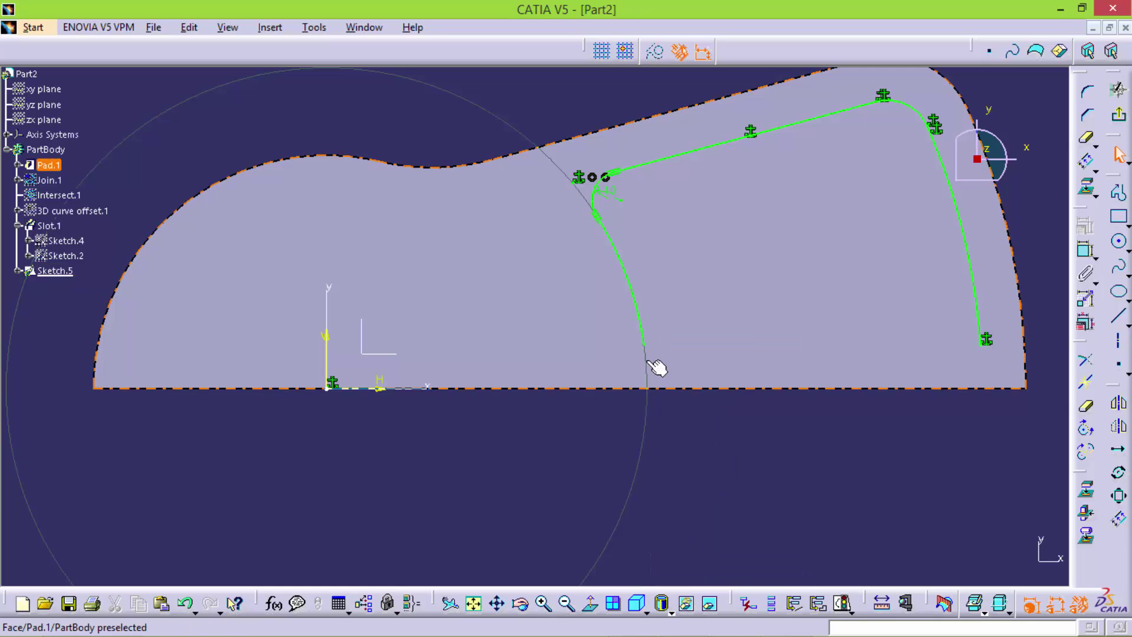
drag(648, 357, 646, 430)
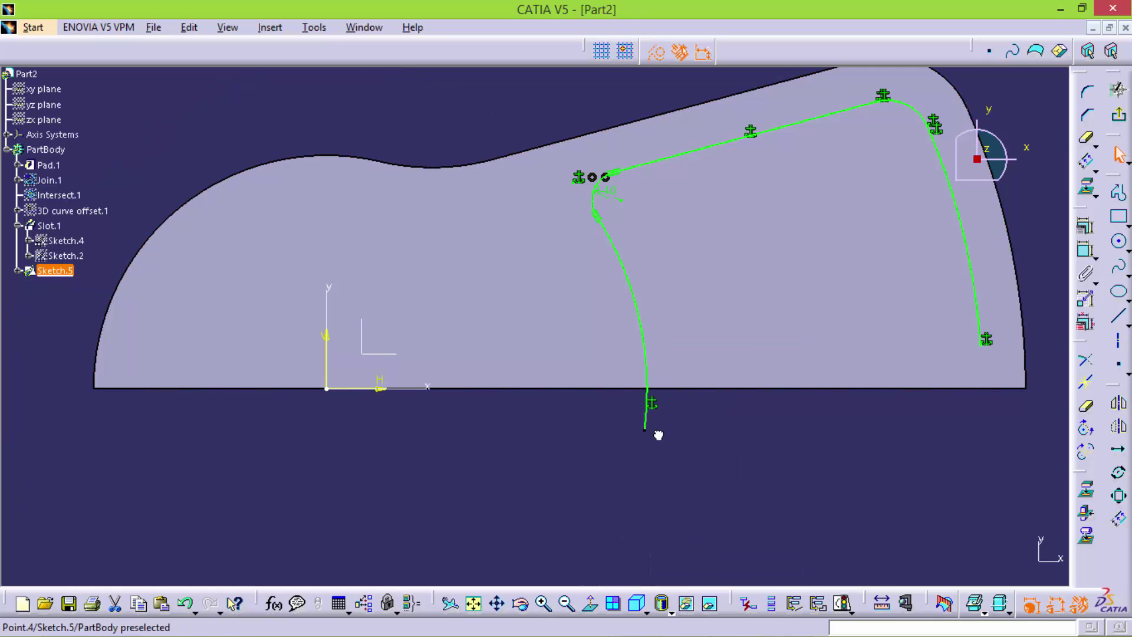
right_click(992, 337)
click(1012, 561)
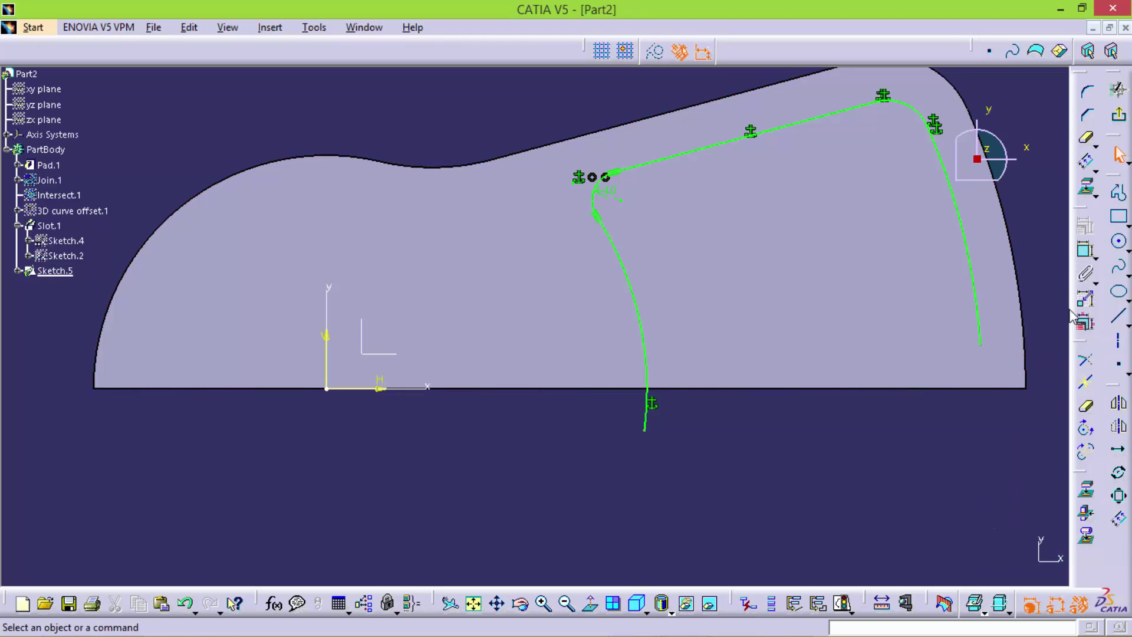
Make the inner and right curve ends coincident with the bottom edge, then exit to the part
click(689, 390)
right_click(689, 406)
click(720, 471)
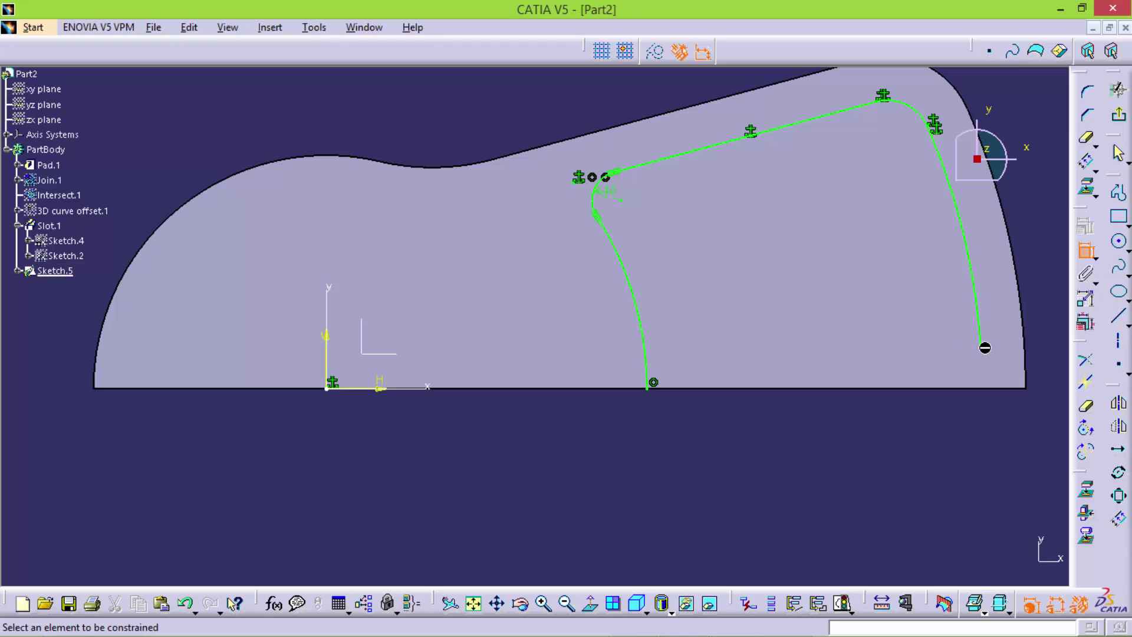
click(969, 394)
right_click(965, 390)
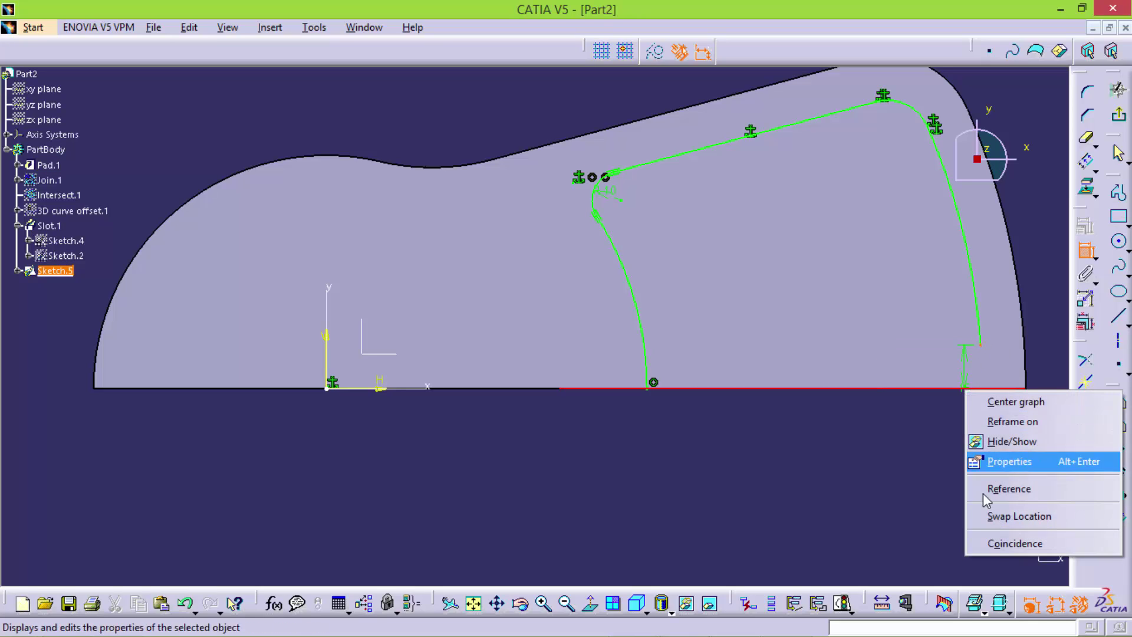
click(1002, 543)
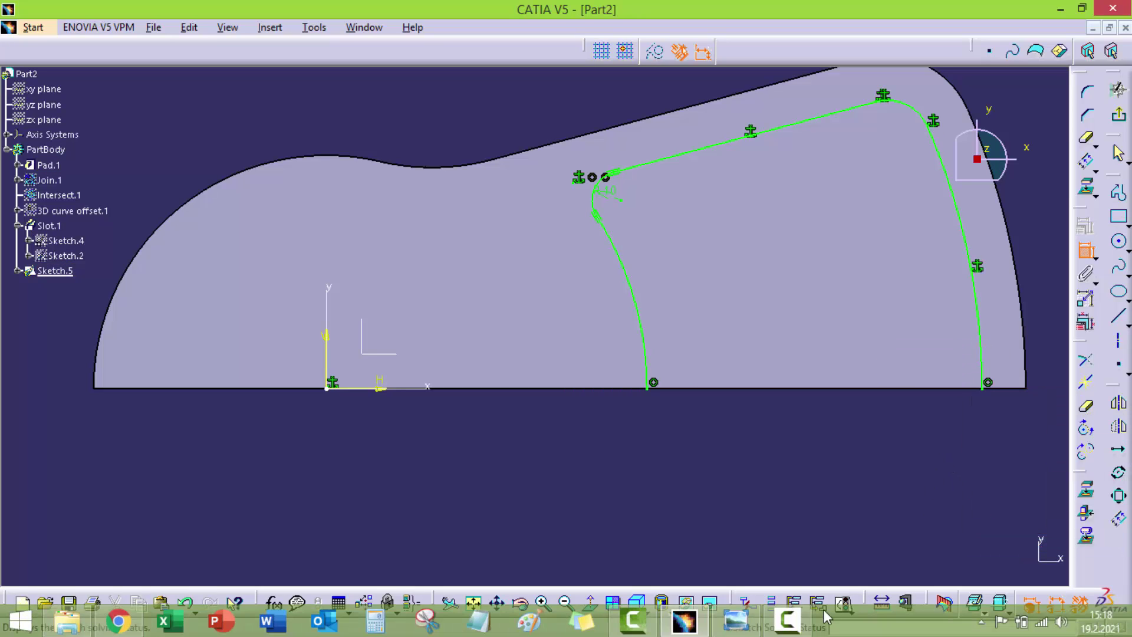
click(734, 620)
click(736, 627)
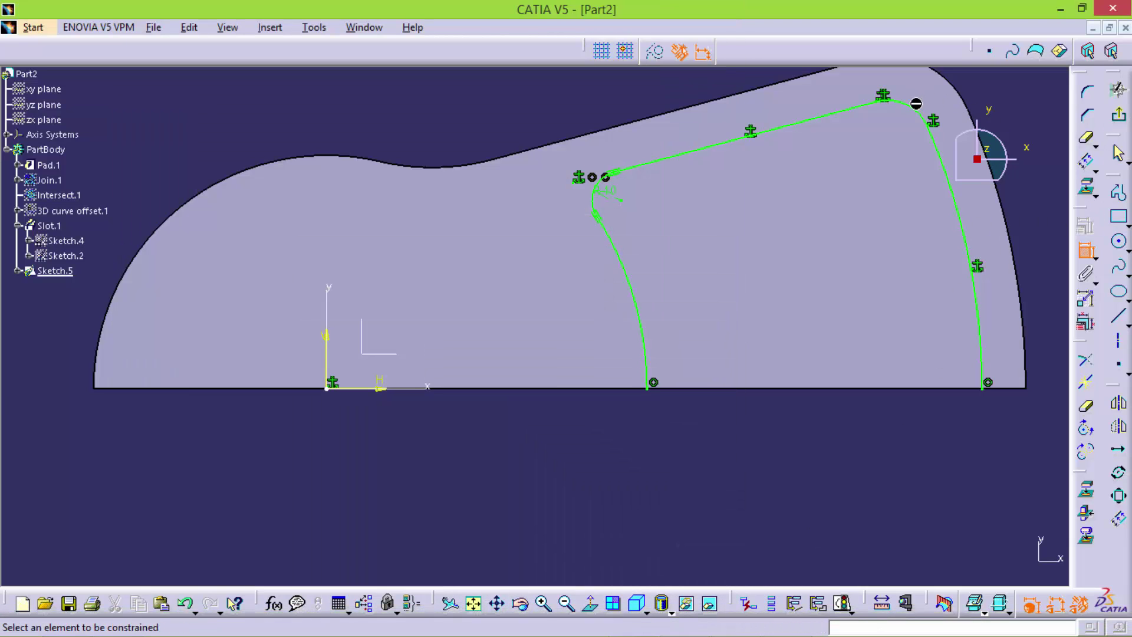
click(1118, 114)
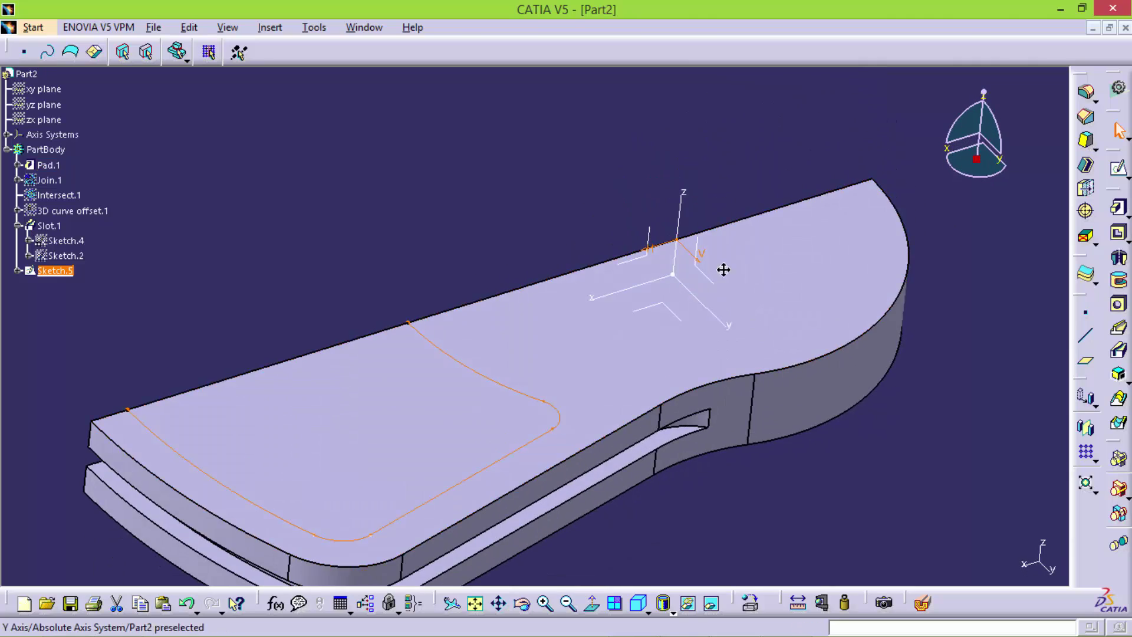
Rotate the part, review the reference drawing in Photo Viewer, and reopen Sketch.5
middle_drag(722, 268, 747, 250)
mouse_move(542, 210)
middle_down()
mouse_move(485, 199)
mouse_move(508, 212)
mouse_move(843, 224)
middle_up()
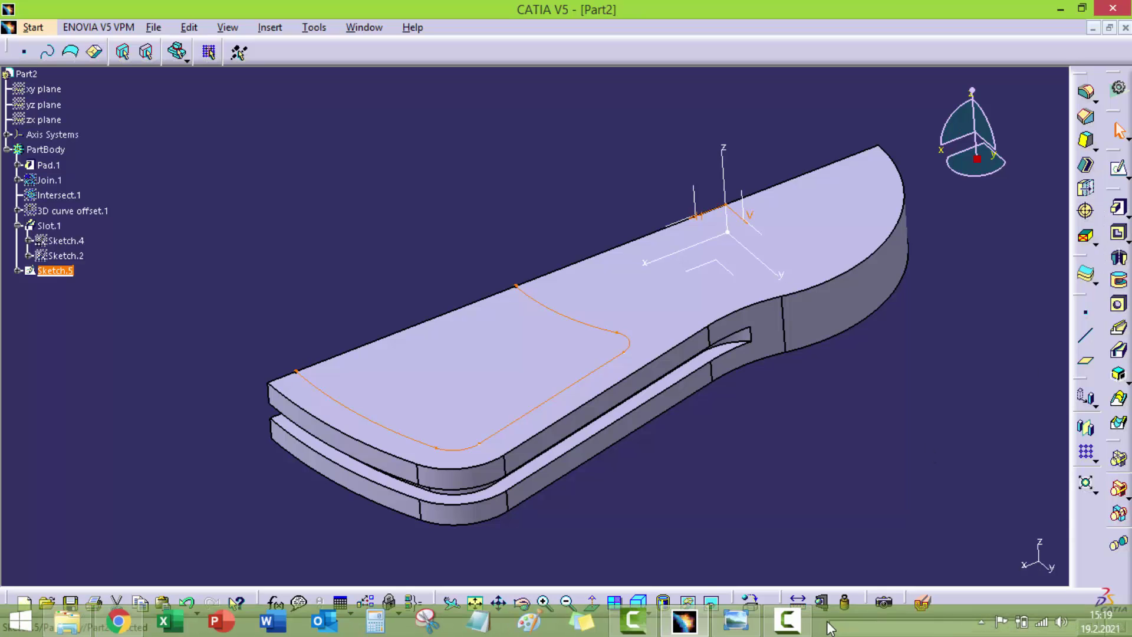
click(715, 453)
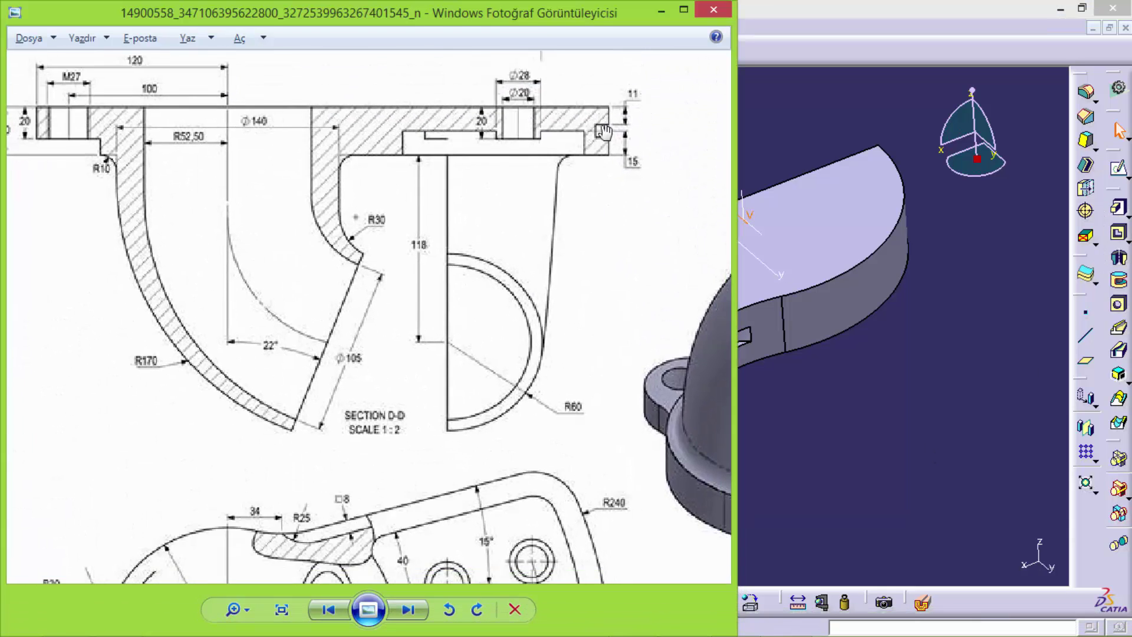
scroll(619, 188, up, 3)
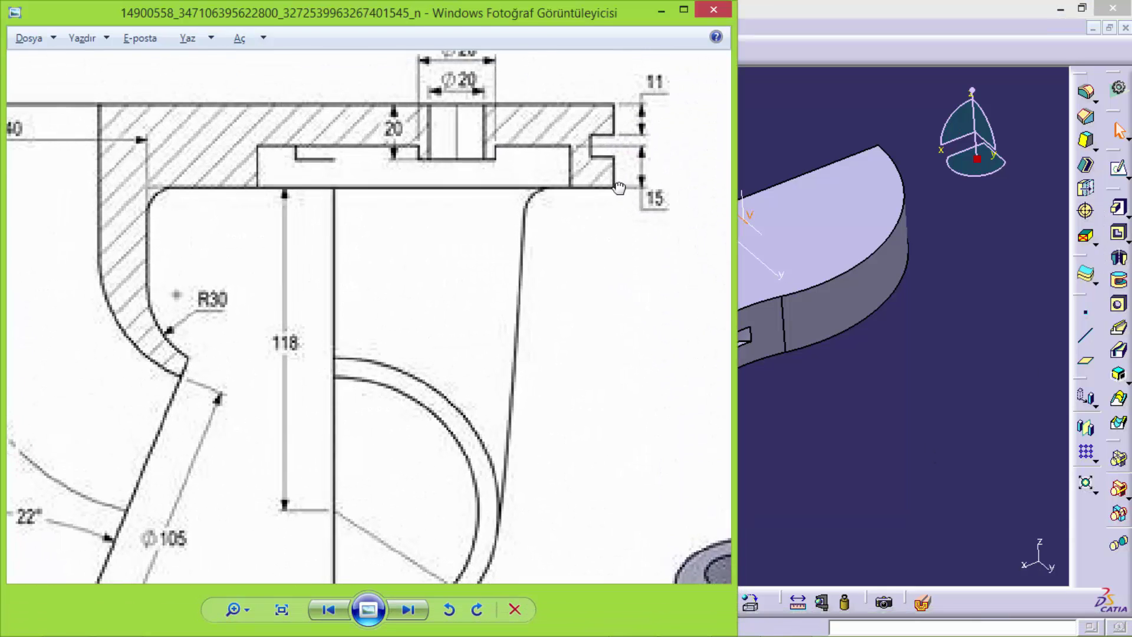
click(1001, 237)
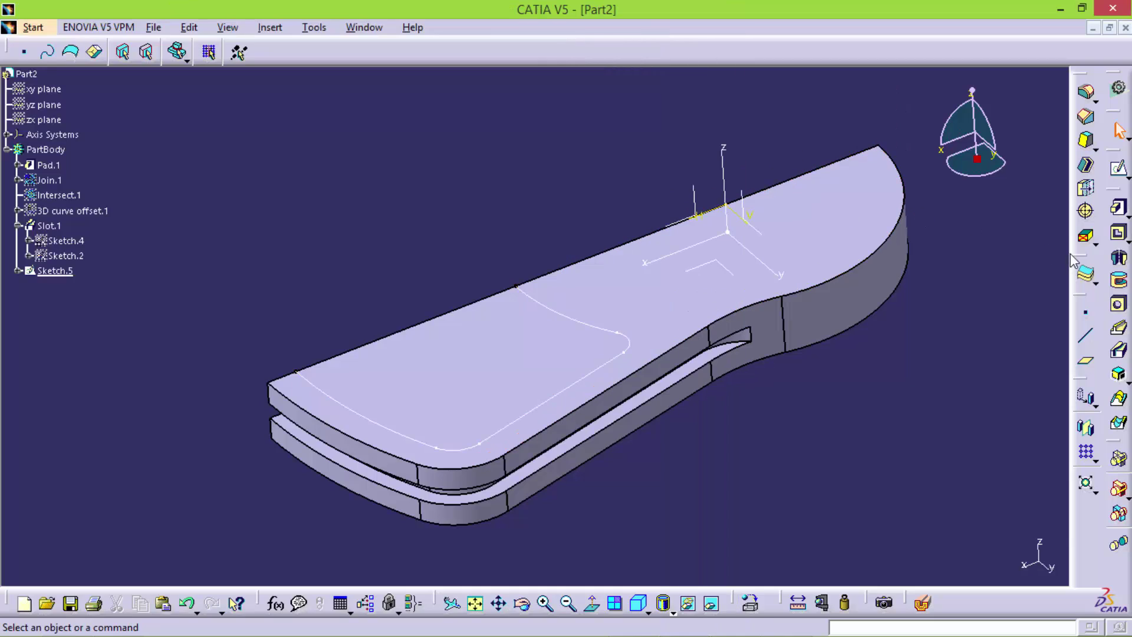
double_click(573, 322)
Draw a line joining the two lower curve ends to close the Sketch.5 outline
click(1118, 319)
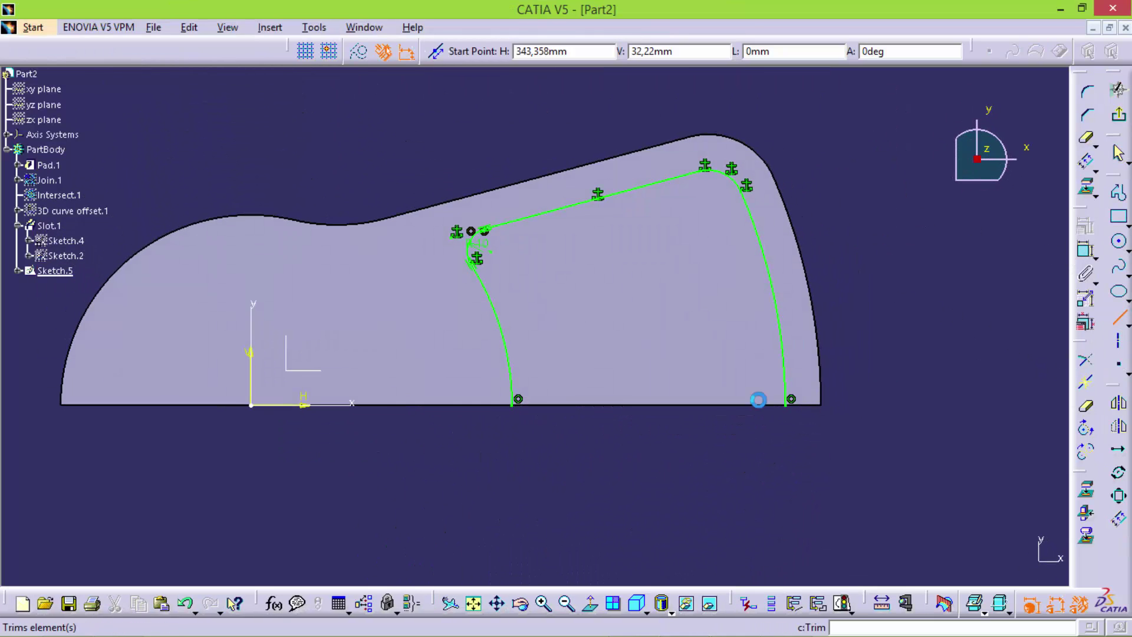
click(512, 405)
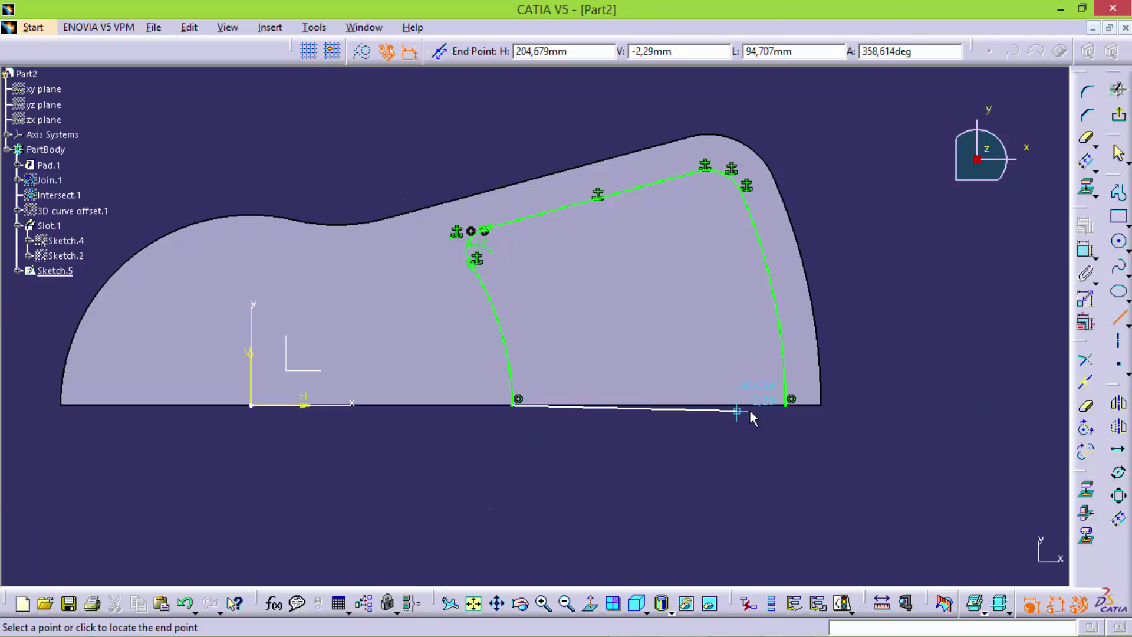
click(787, 405)
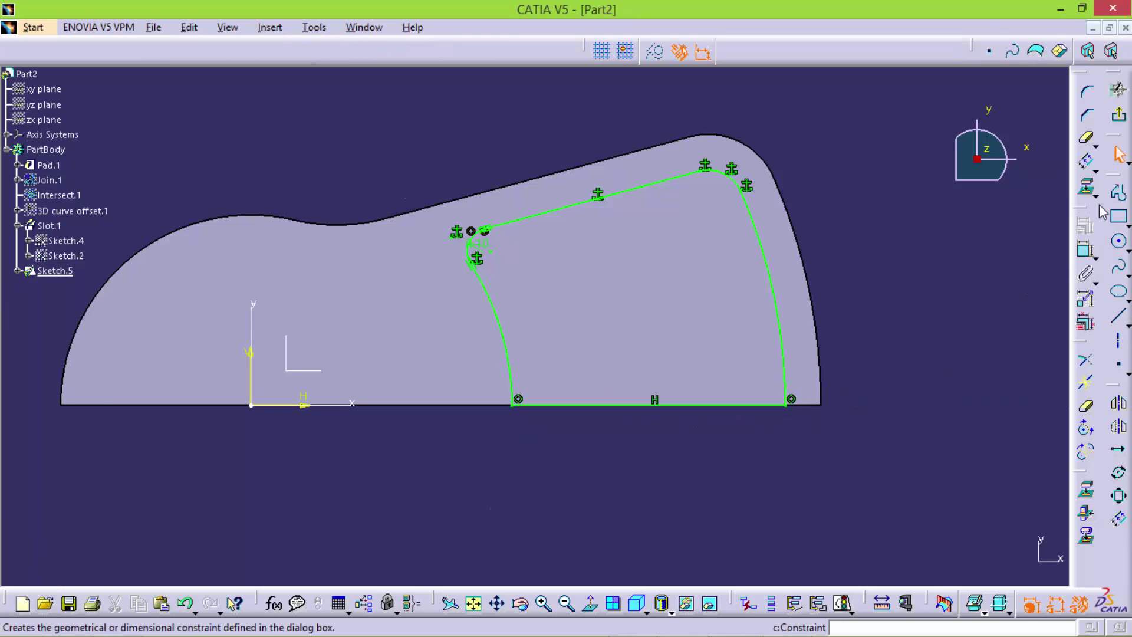
Cut Sketch.5 into the plate as a 15 mm deep pocket and orbit to inspect it
click(1118, 118)
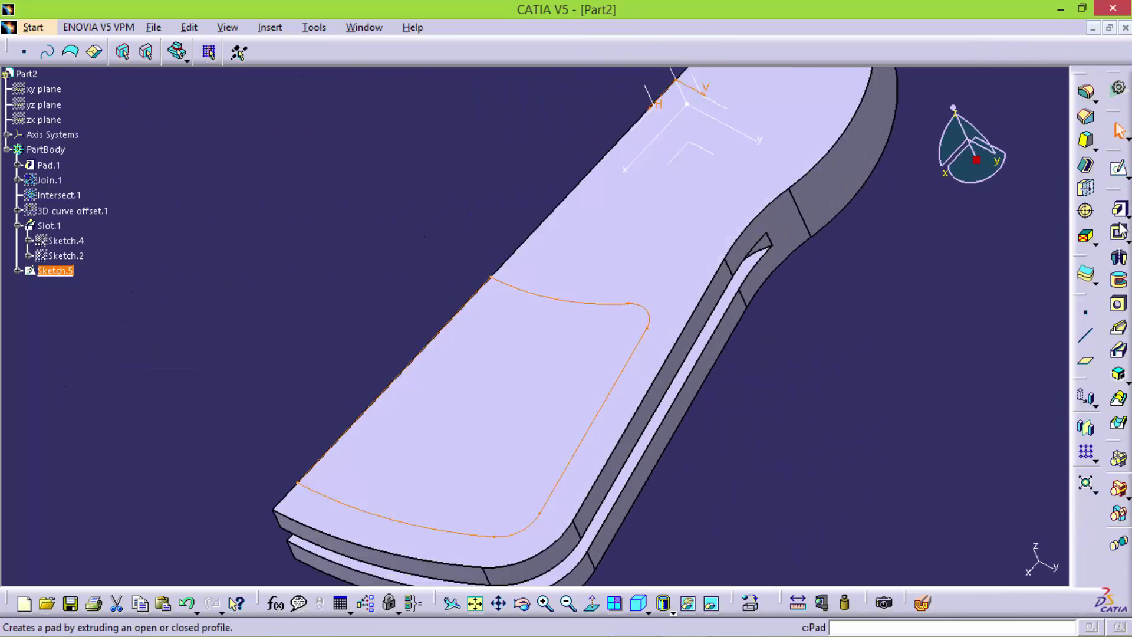
click(1119, 235)
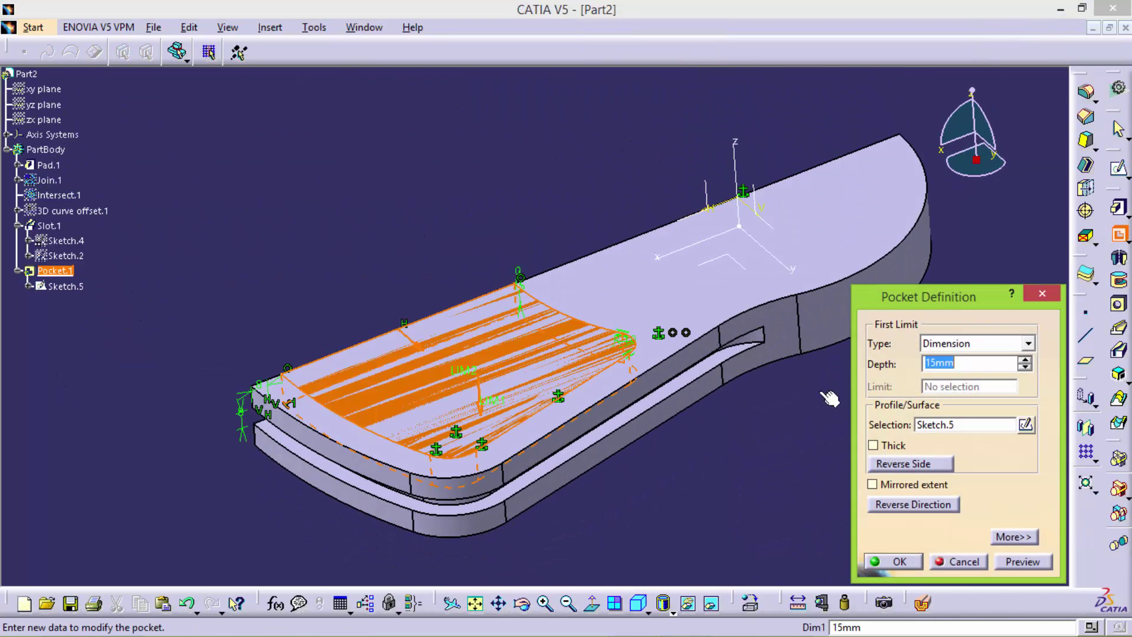
click(896, 563)
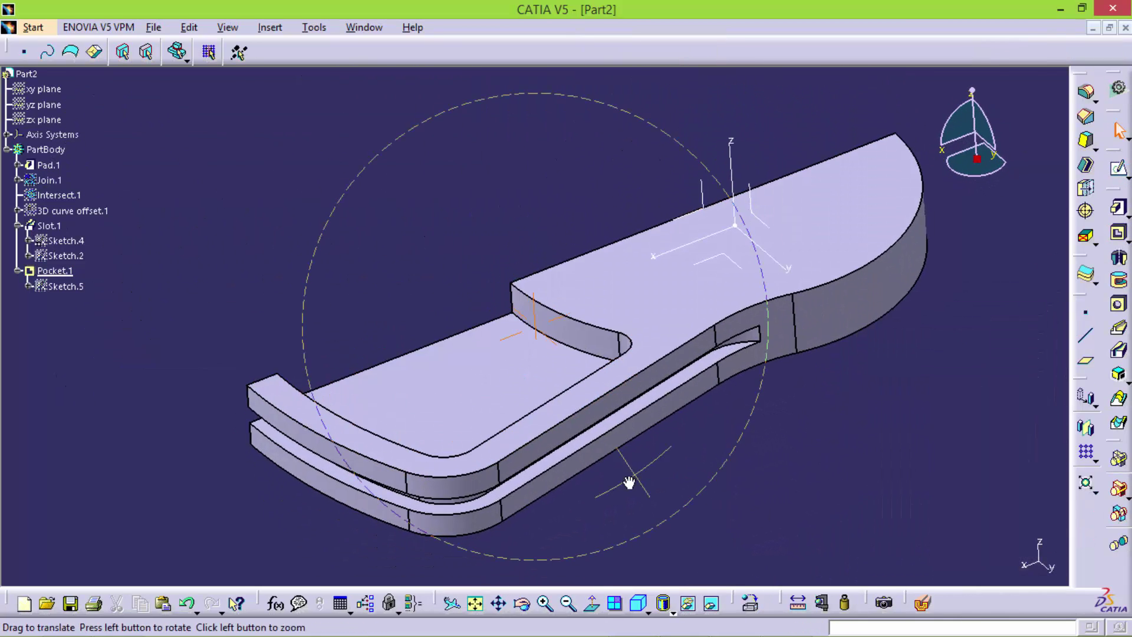
mouse_move(626, 479)
middle_down()
mouse_move(509, 497)
mouse_move(715, 462)
mouse_move(748, 313)
mouse_move(586, 324)
mouse_move(591, 275)
mouse_move(538, 298)
mouse_move(531, 283)
middle_up()
mouse_move(498, 433)
middle_down()
mouse_move(513, 374)
mouse_move(513, 450)
middle_up()
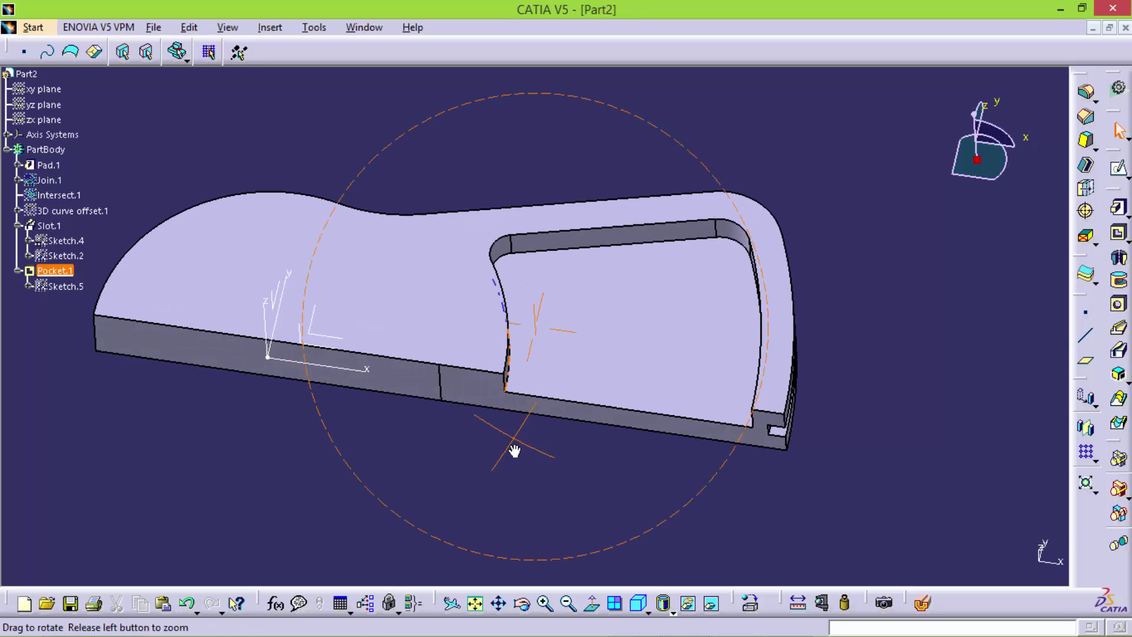
click(716, 618)
scroll(530, 371, down, 1)
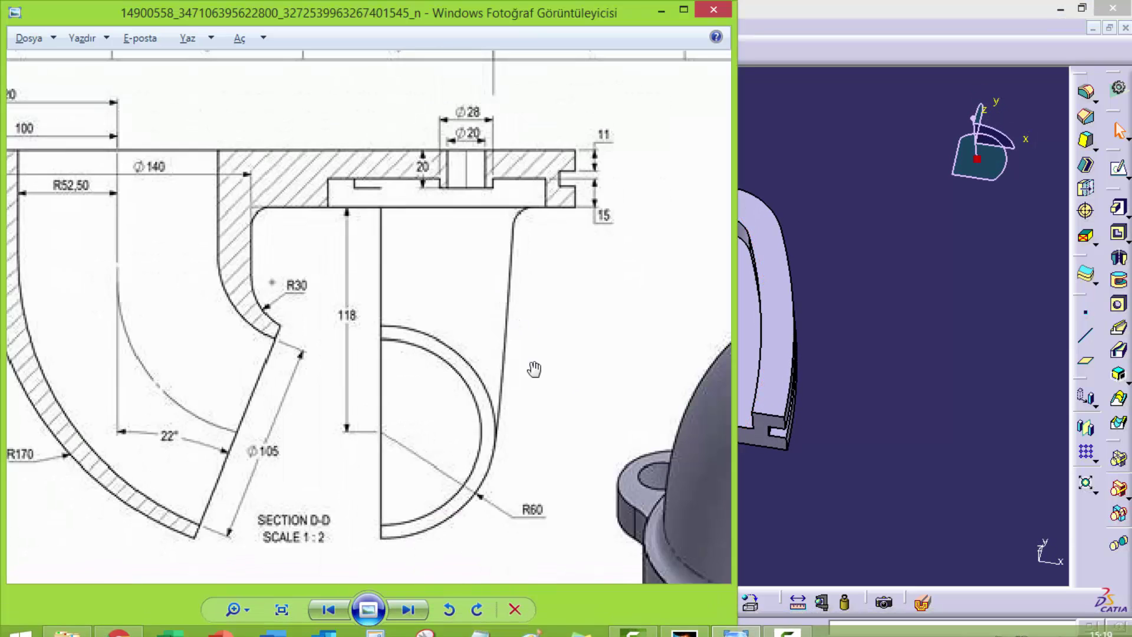
drag(533, 372, 513, 280)
scroll(535, 222, up, 1)
scroll(535, 223, down, 2)
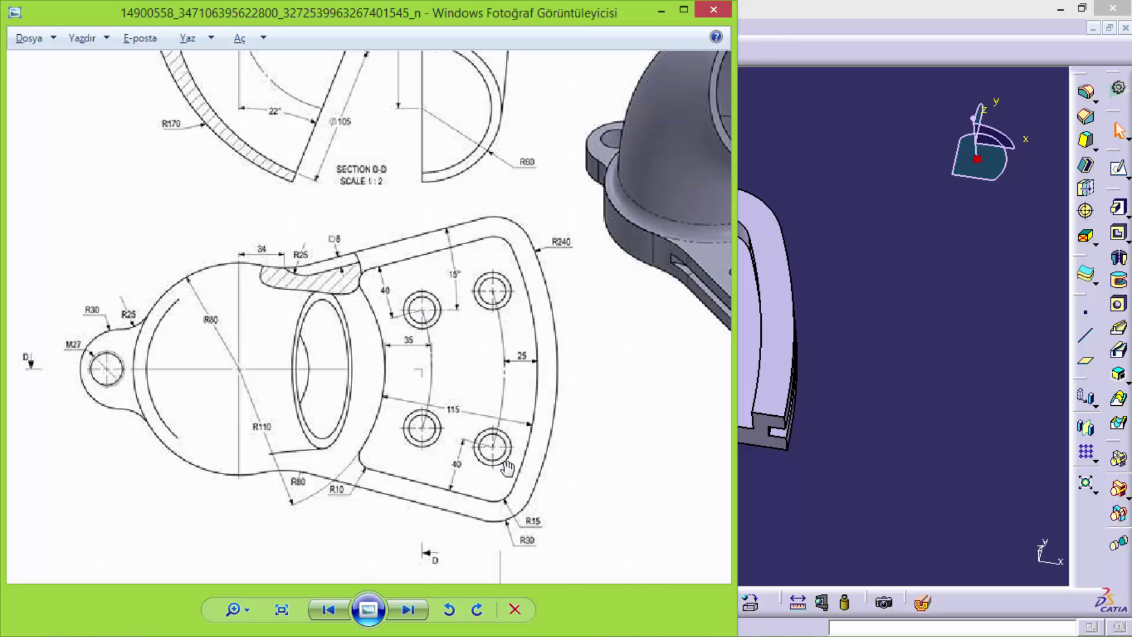
Start a sketch on the pocket floor and offset the left wall curve by 35 mm
click(912, 253)
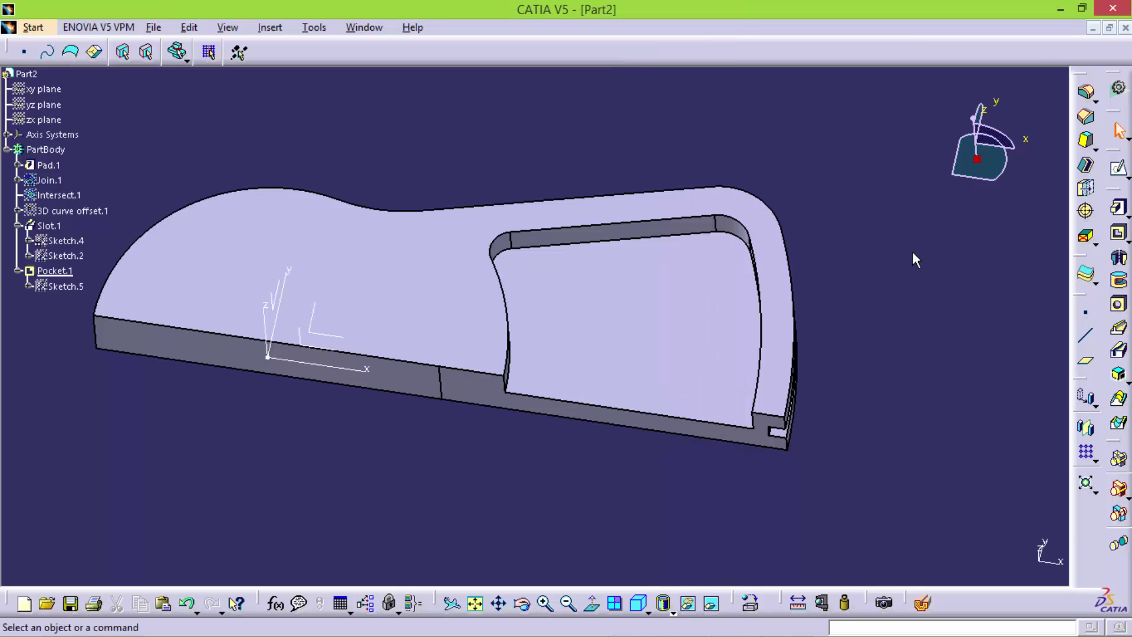
click(637, 293)
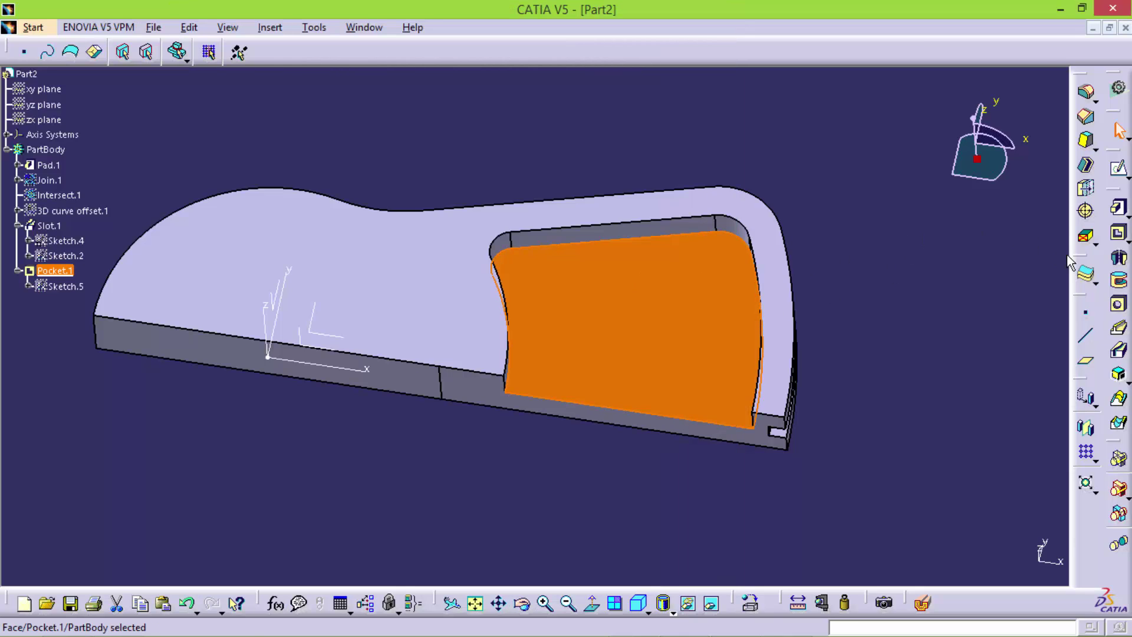
click(1118, 168)
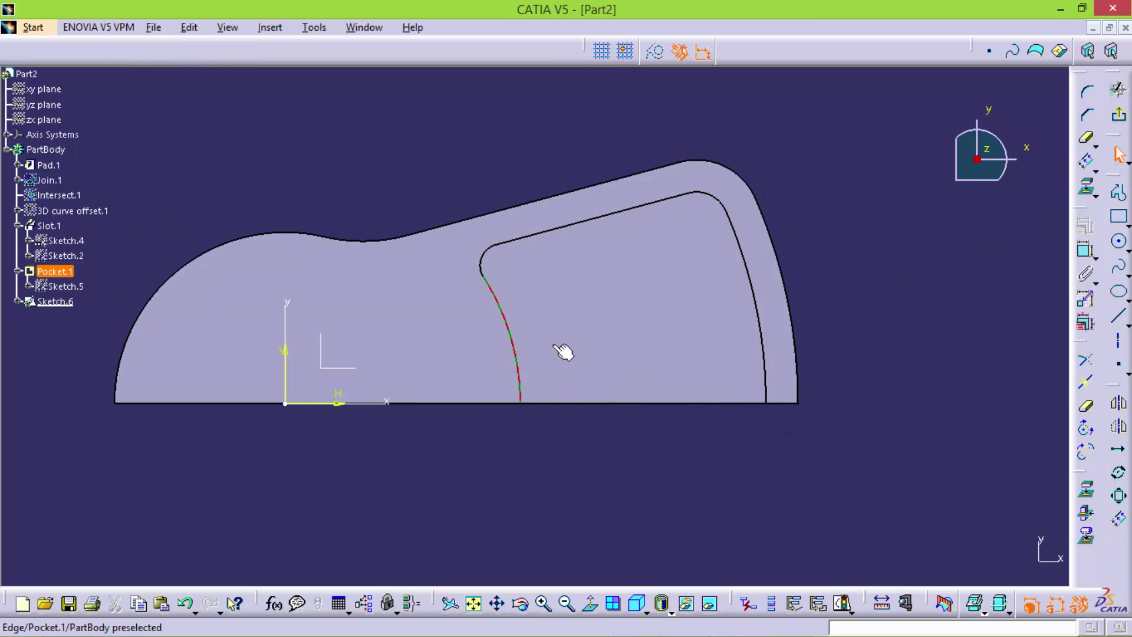
click(1118, 519)
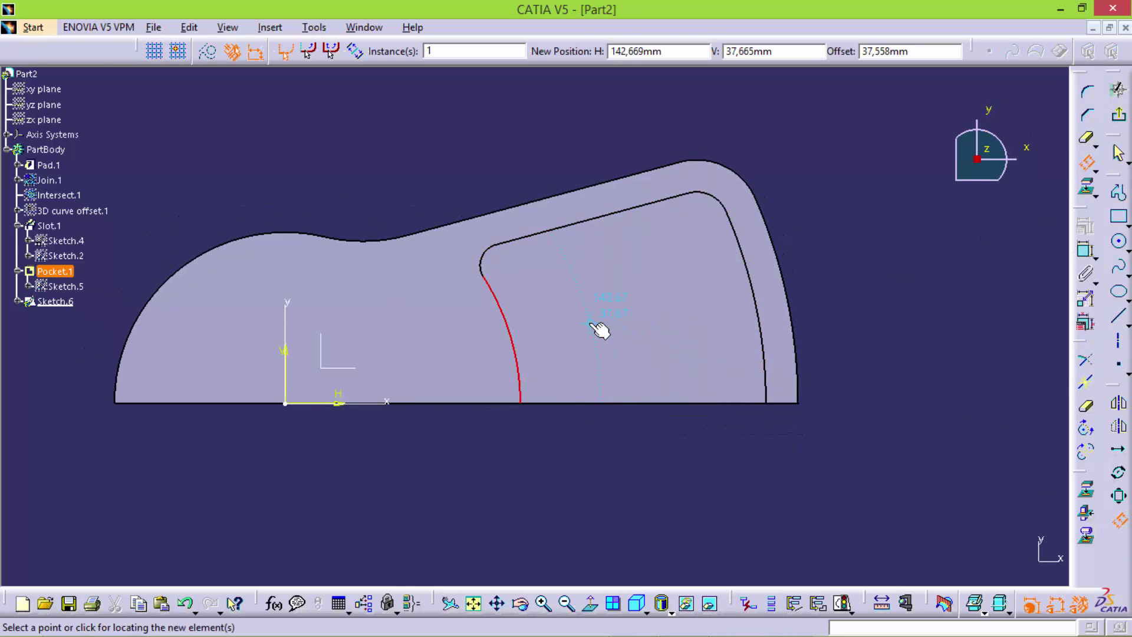
key(Tab)
key(Tab)
text(35)
key(Return)
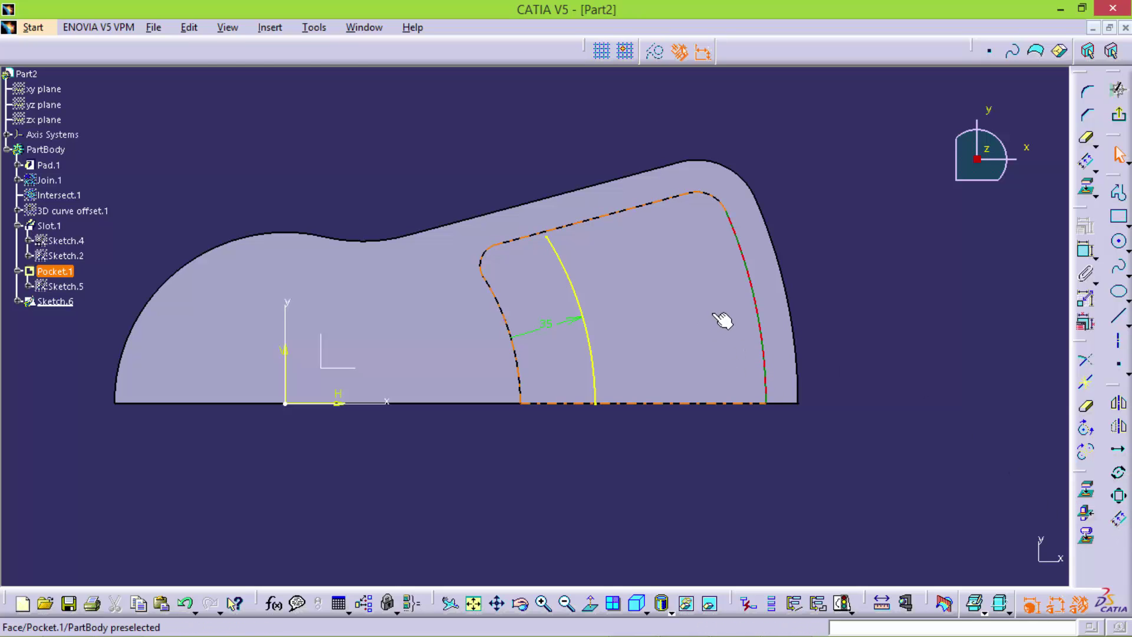
Offset the right wall by 25 mm and the top wall edge by 40 mm
click(1115, 525)
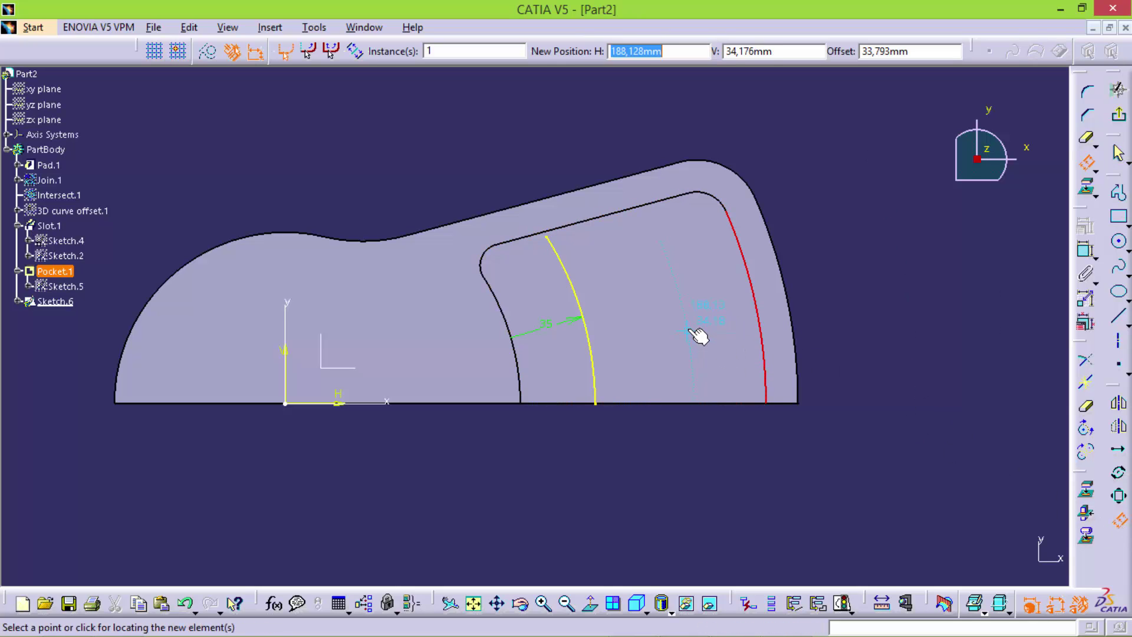
key(Tab)
key(Tab)
text(25)
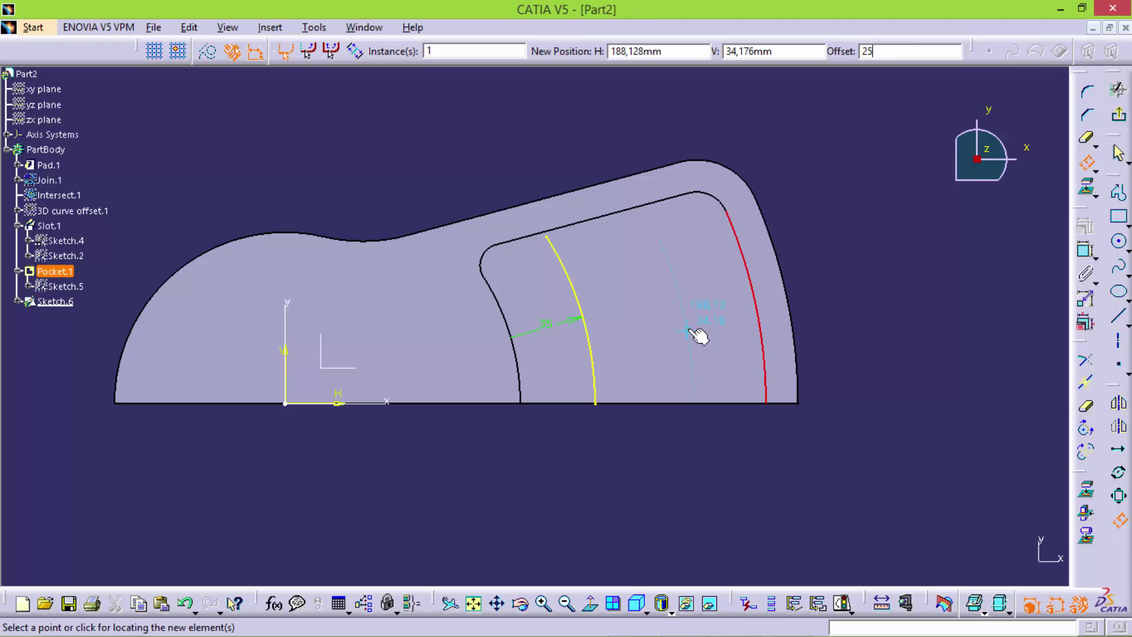
key(Return)
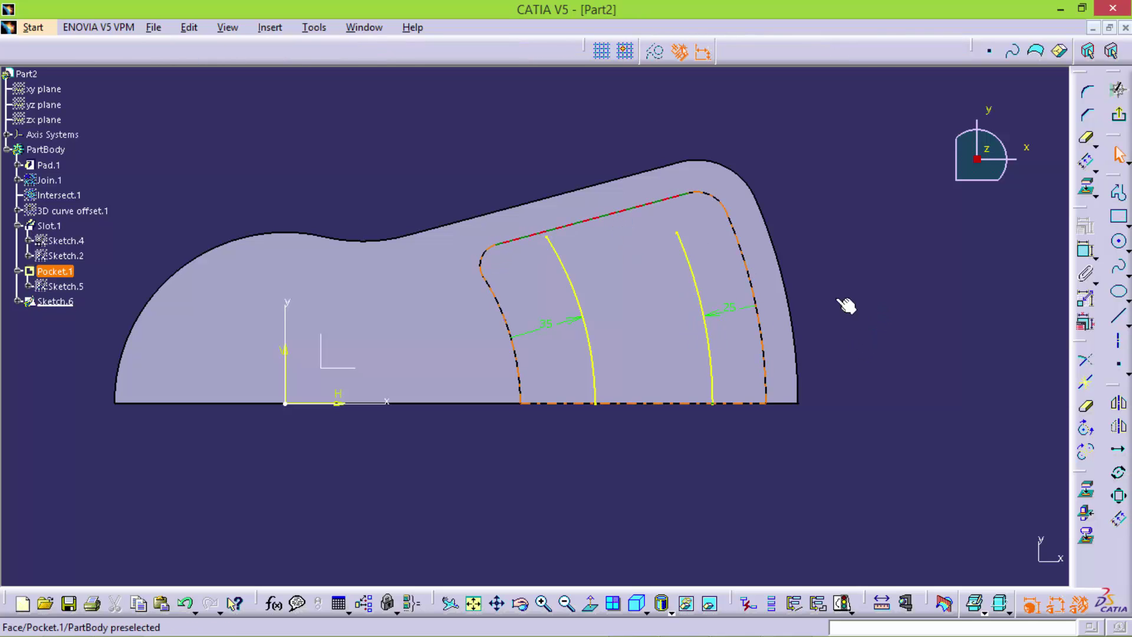
click(1118, 520)
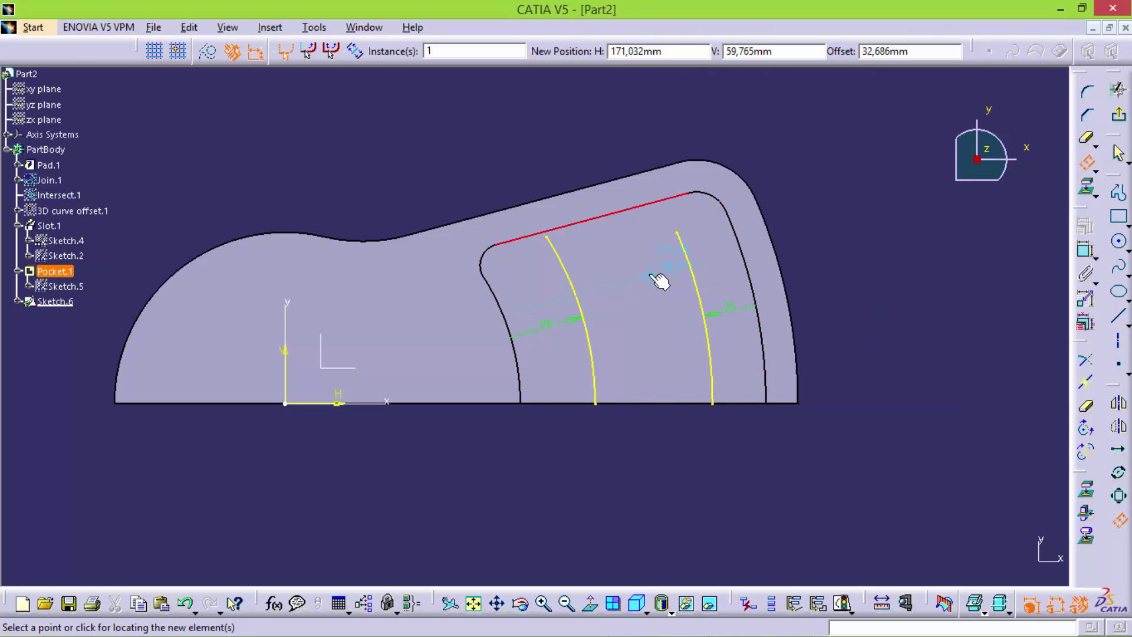
key(Tab)
key(Tab)
text(40)
key(Return)
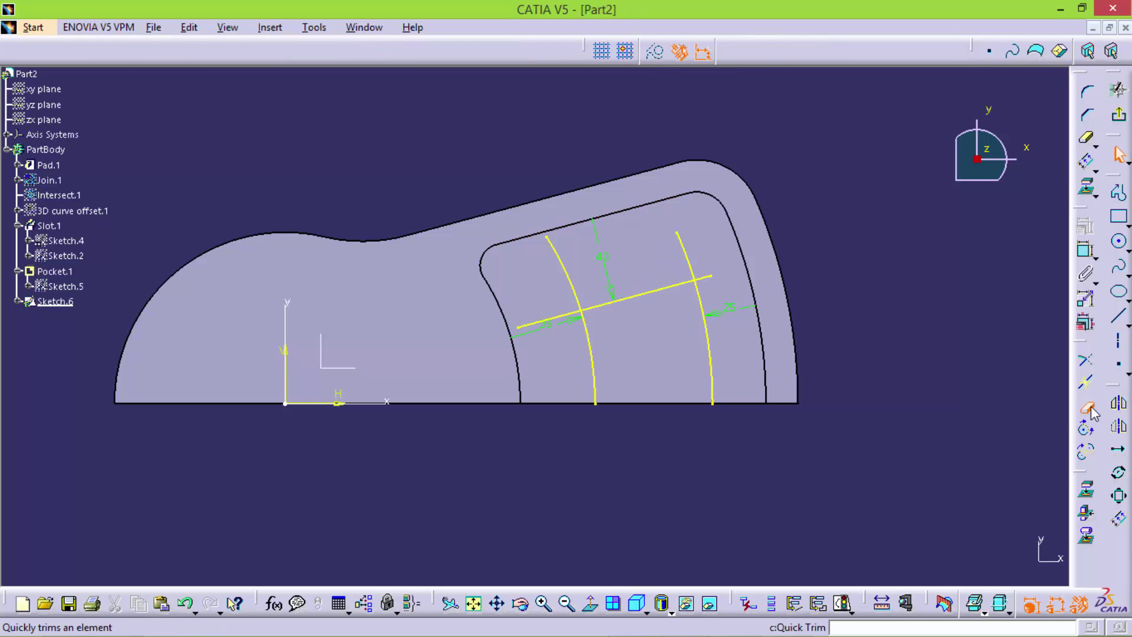
Quick-trim the extra piece of the offset slot line
click(1088, 408)
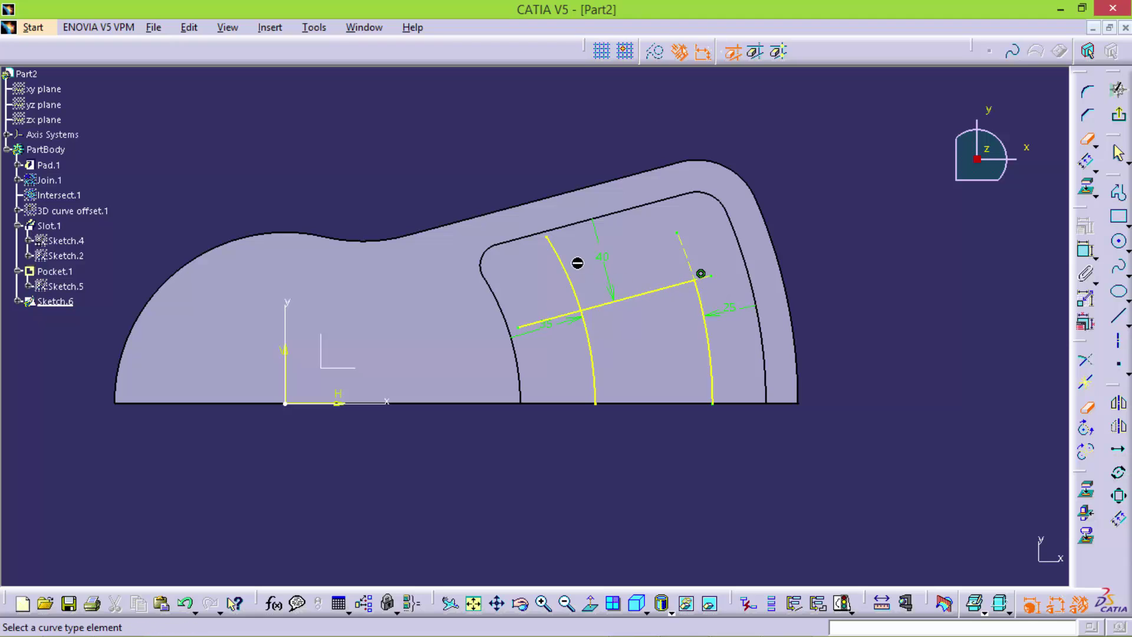
click(567, 320)
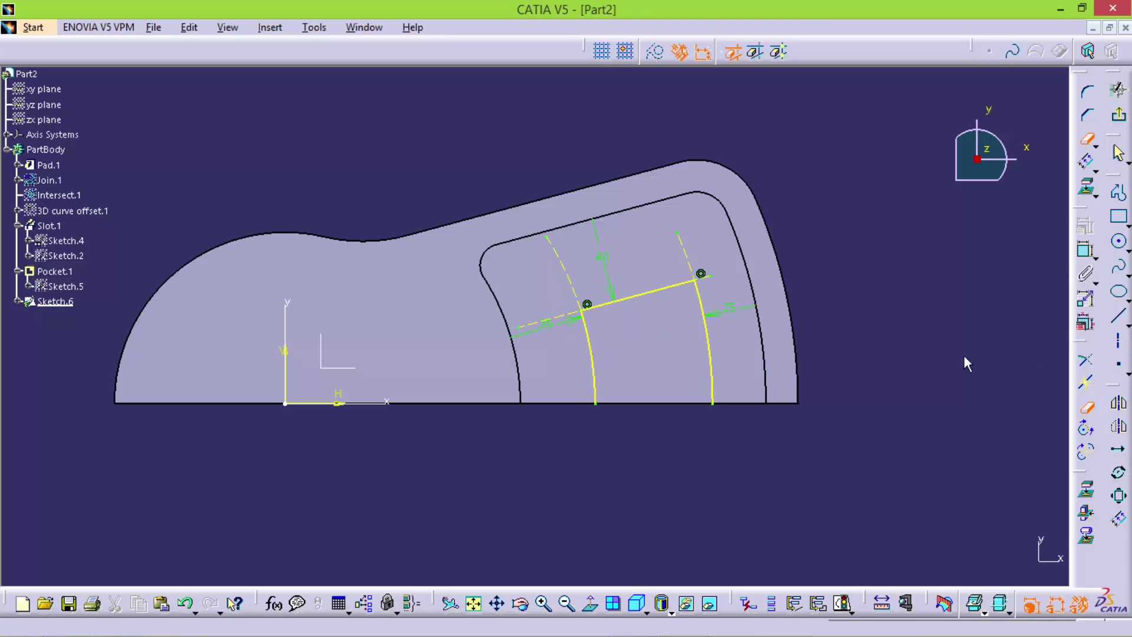
click(1087, 407)
Convert both slot arcs and their connecting line into construction geometry
click(707, 313)
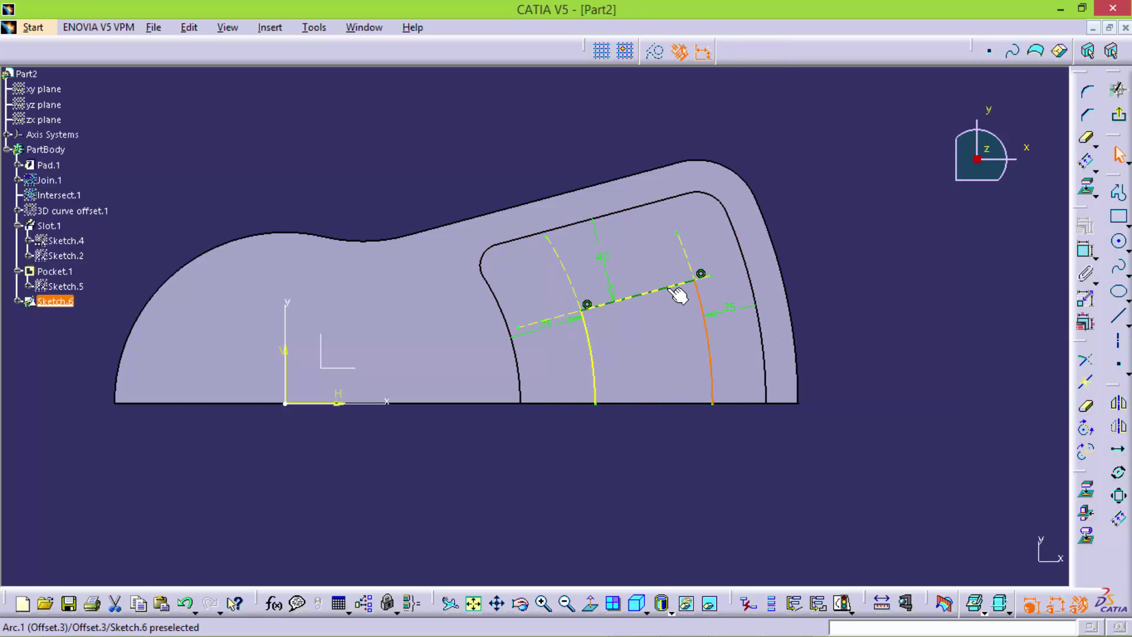
click(654, 52)
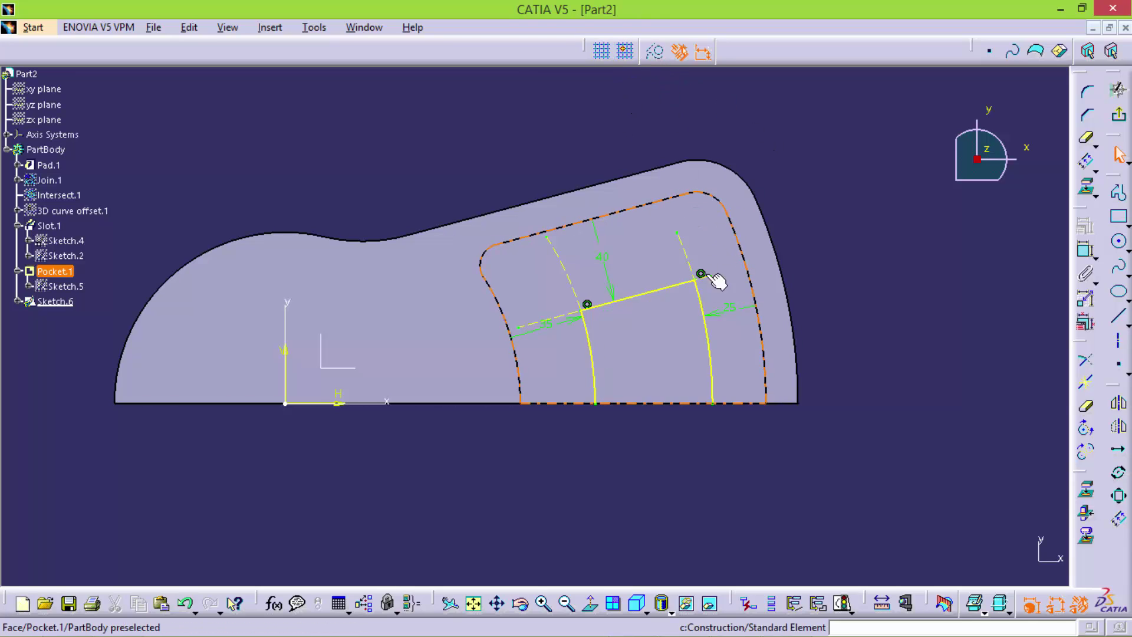
click(705, 307)
ctrl+click(687, 283)
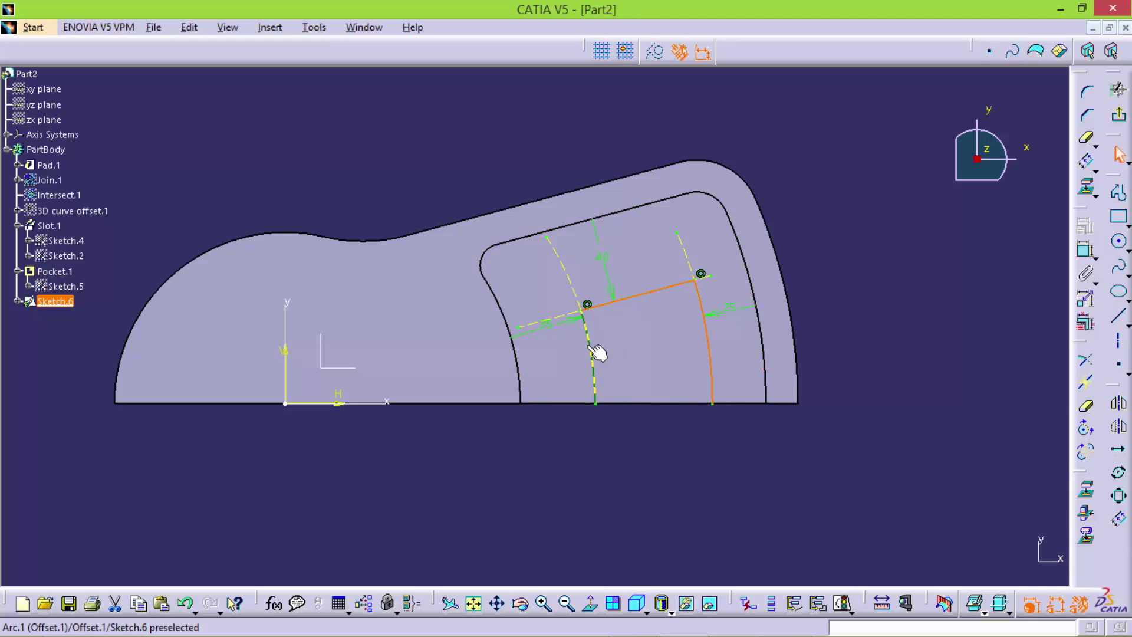
click(654, 52)
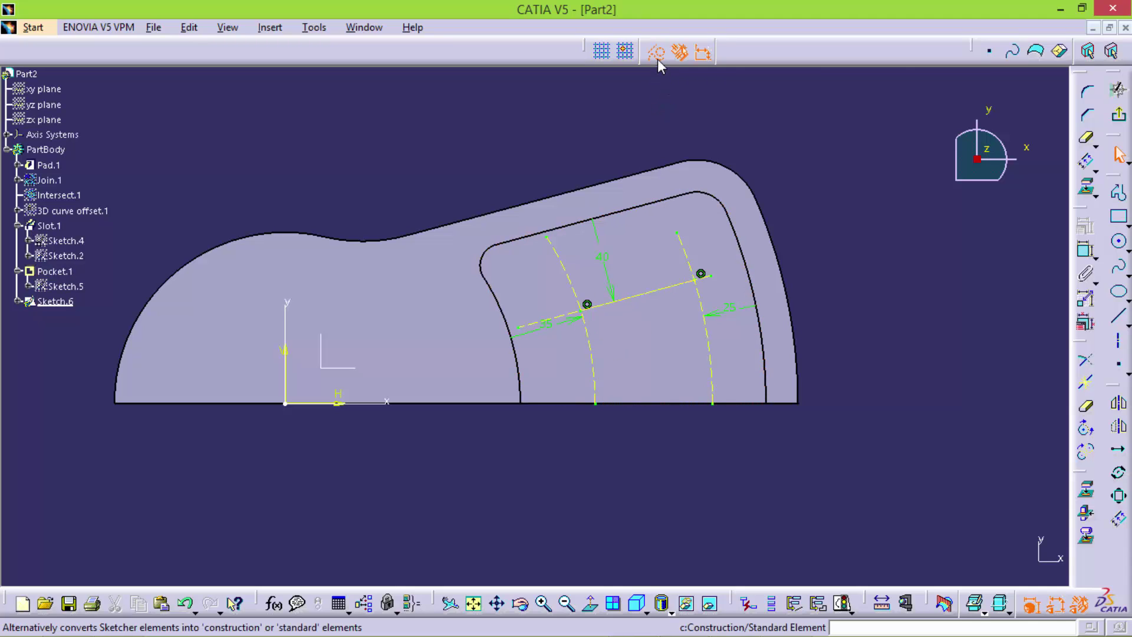
Draw inner and outer circles around the left and right slot points
click(1119, 241)
click(587, 304)
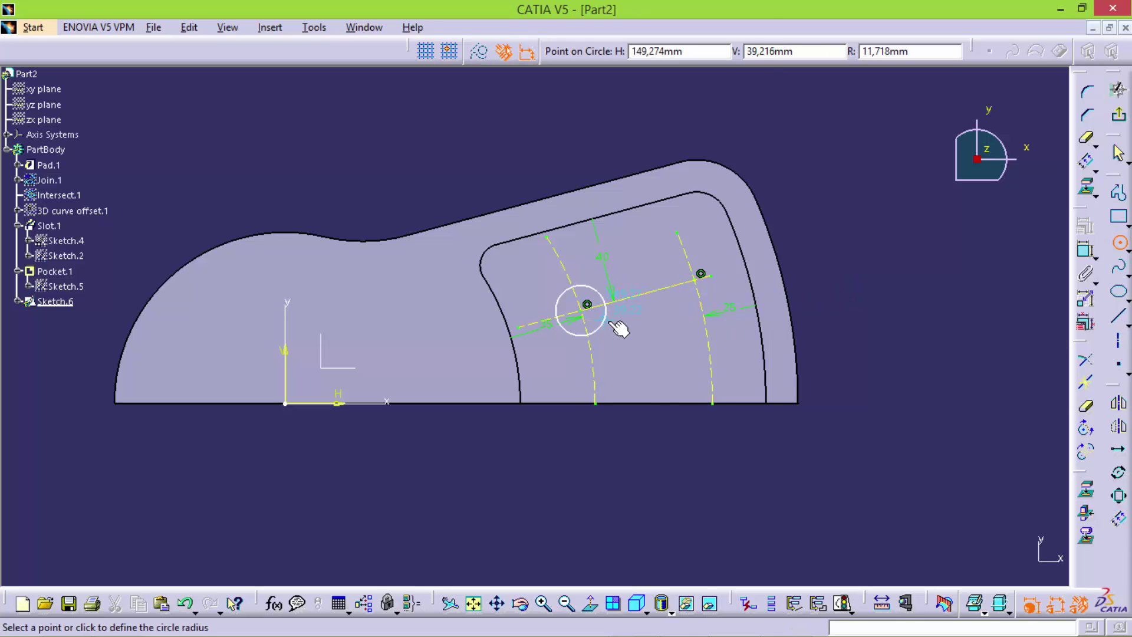
click(613, 323)
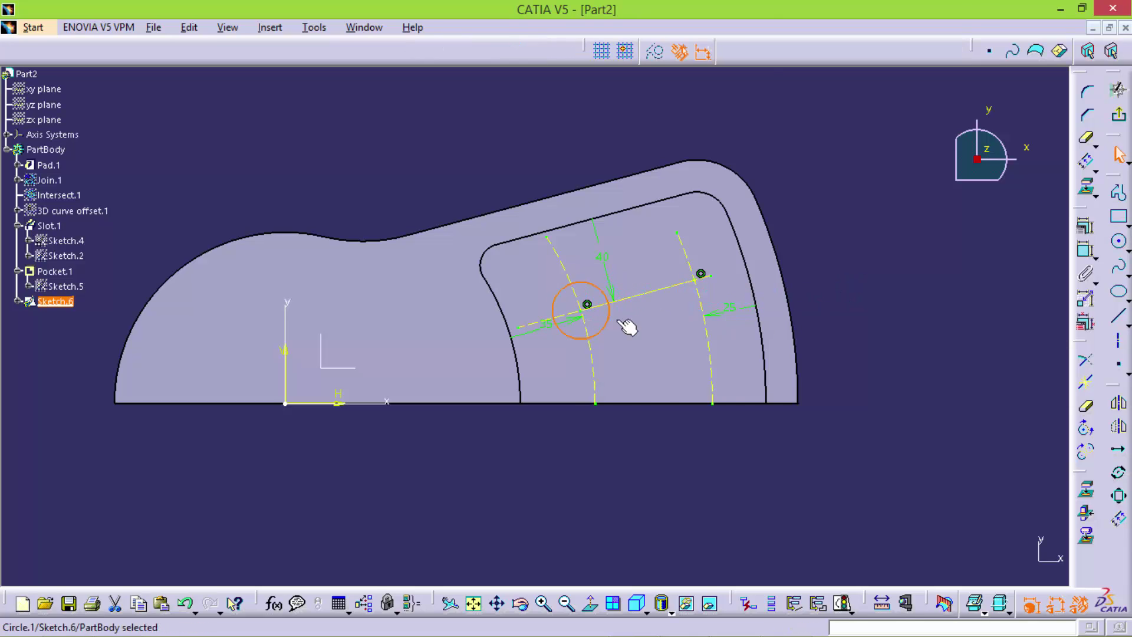
click(1118, 243)
click(701, 274)
click(724, 295)
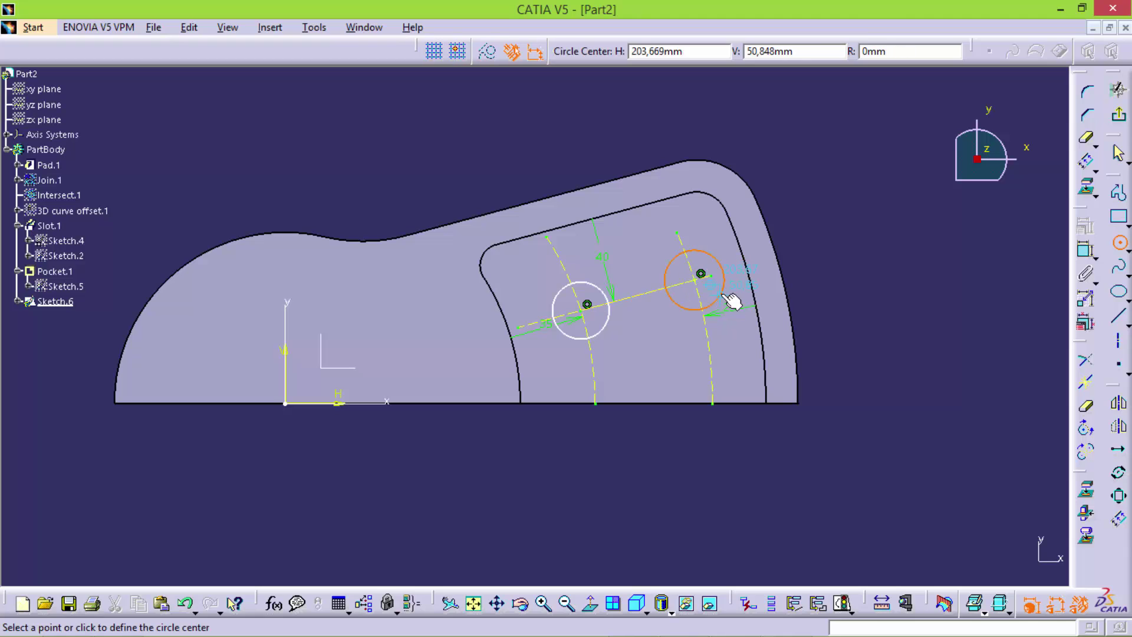
click(700, 275)
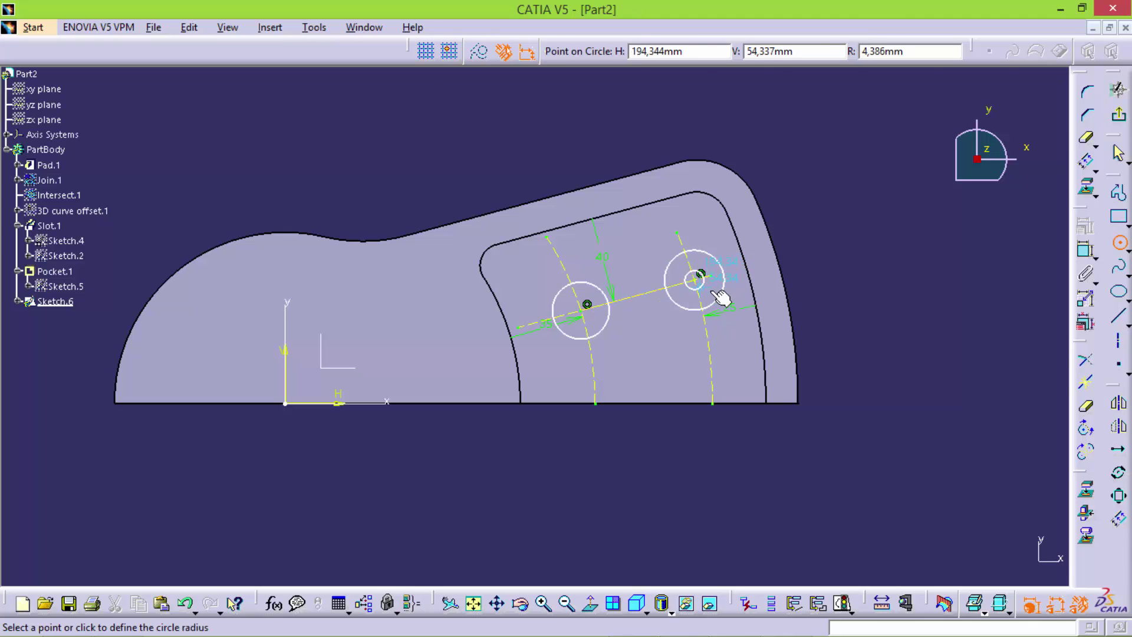
click(586, 304)
click(600, 325)
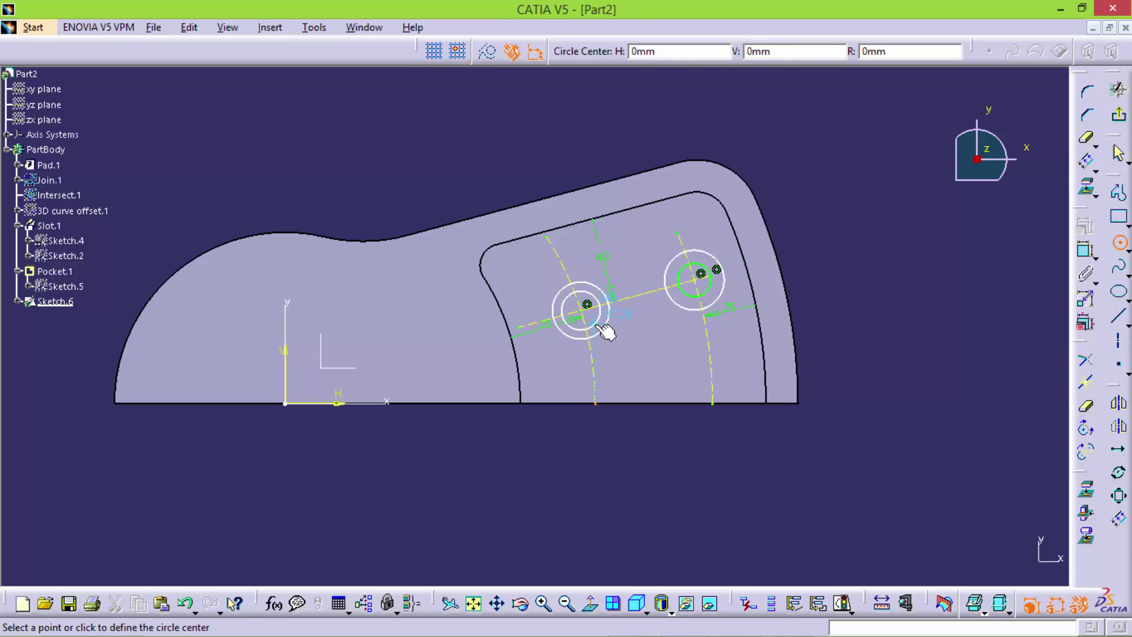
Make the right circles concentric with the slot point, diameters 20 mm inner and 28 mm outer
click(1085, 249)
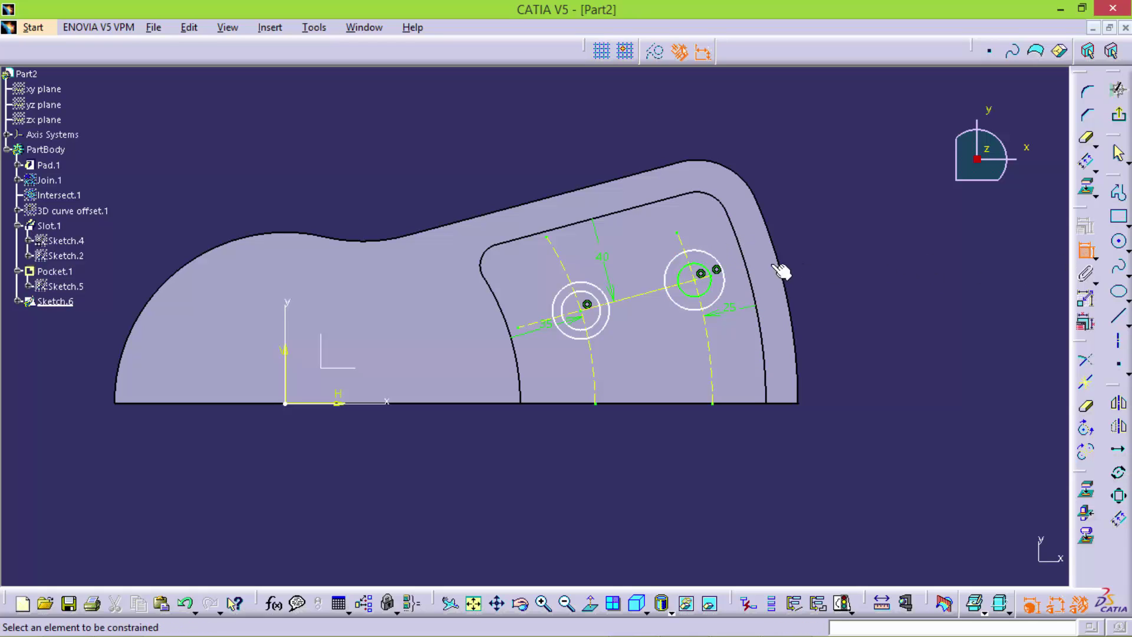
click(716, 270)
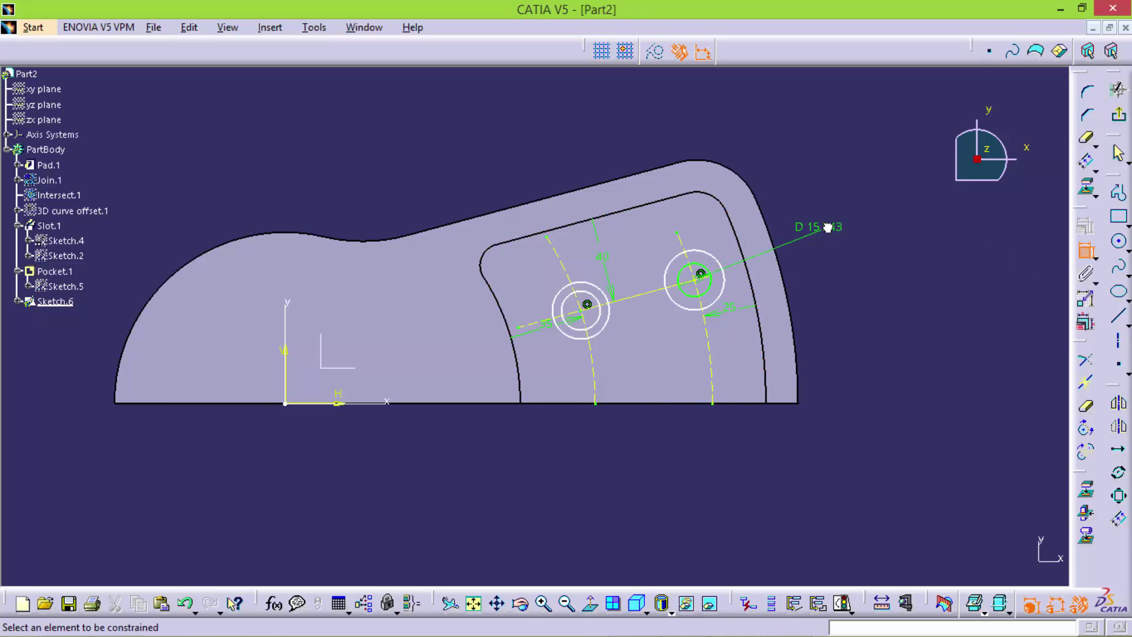
double_click(827, 227)
key(Return)
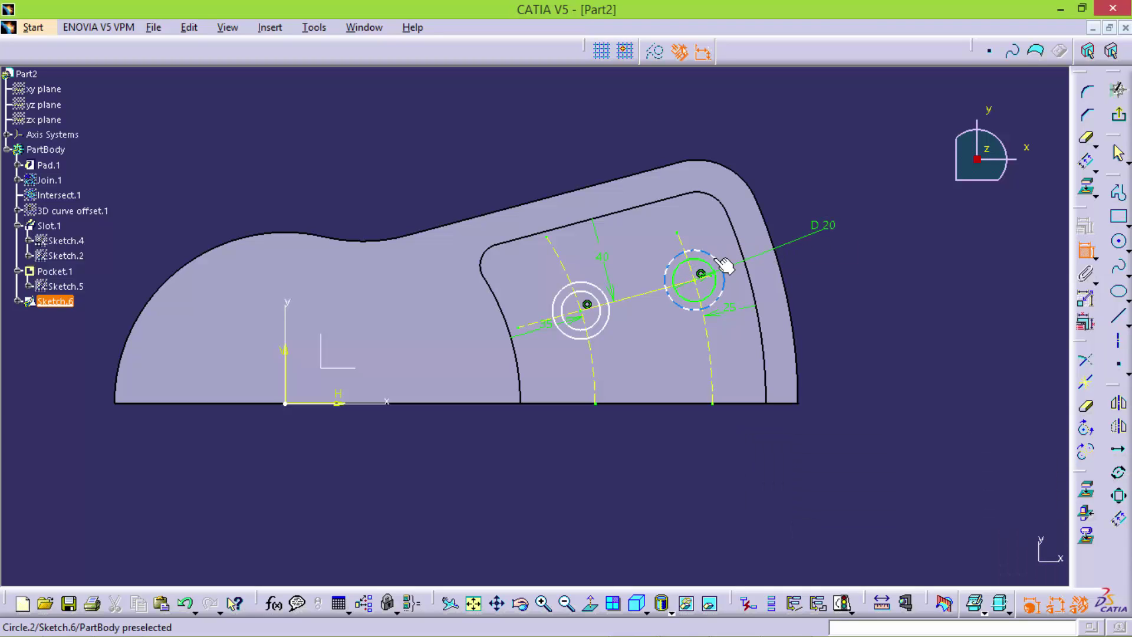
click(725, 266)
click(823, 195)
double_click(822, 189)
key(Return)
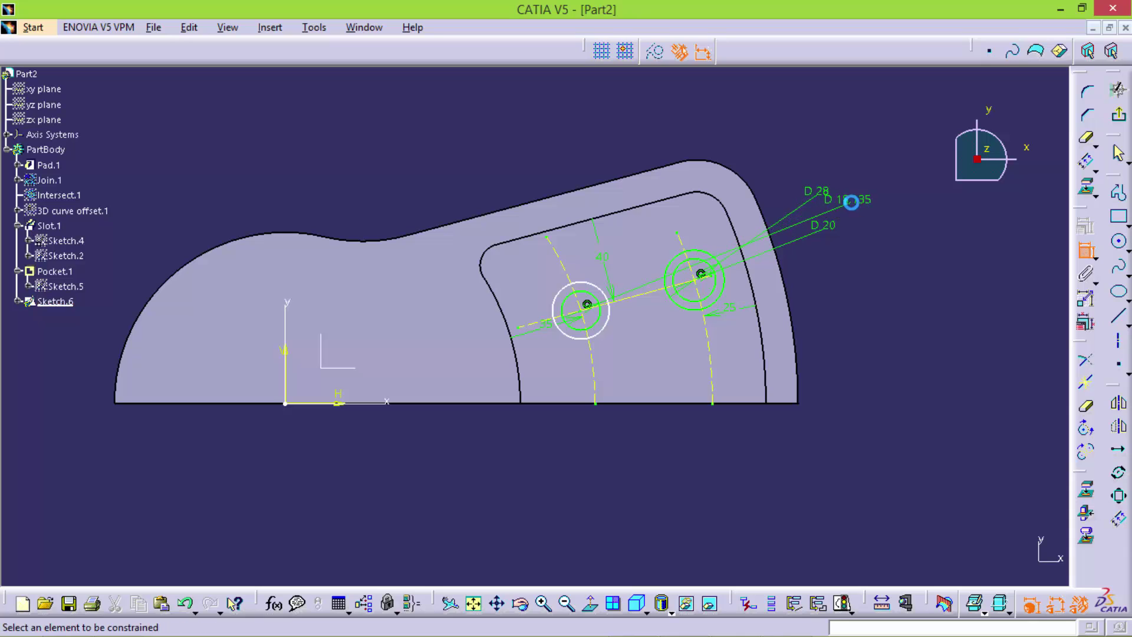
Dimension the left ring circles to 20 mm inner and 28 mm outer diameter
double_click(851, 202)
text(20mm)
key(Return)
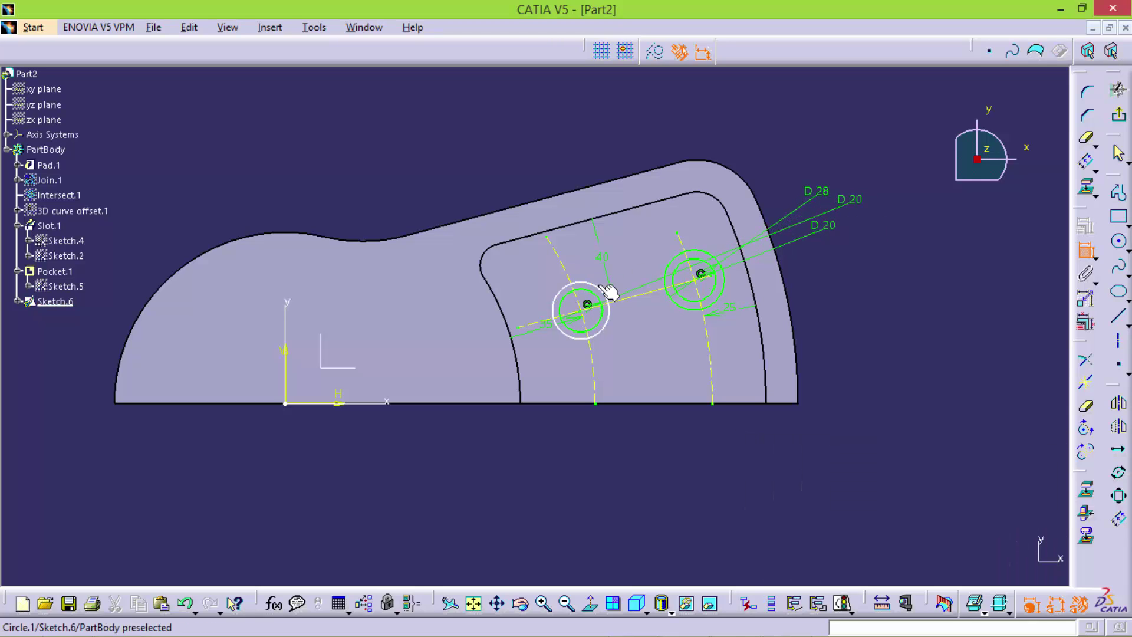
click(607, 290)
click(649, 239)
double_click(648, 236)
text(28)
key(Return)
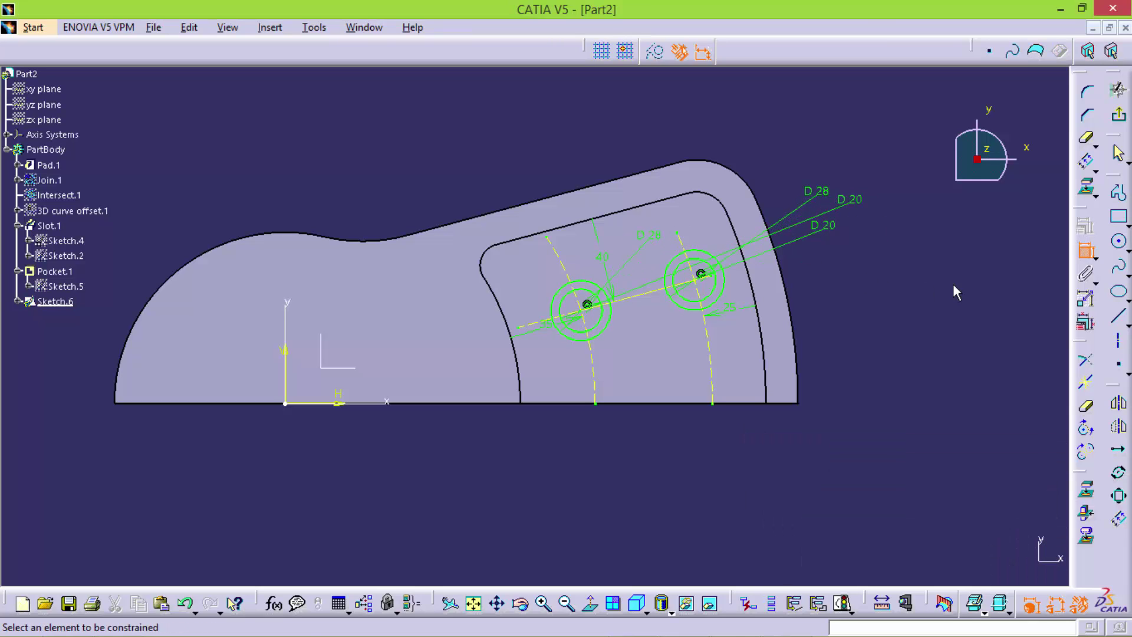
Pad the ring sketch 5 mm upward using Reverse Direction
click(1118, 114)
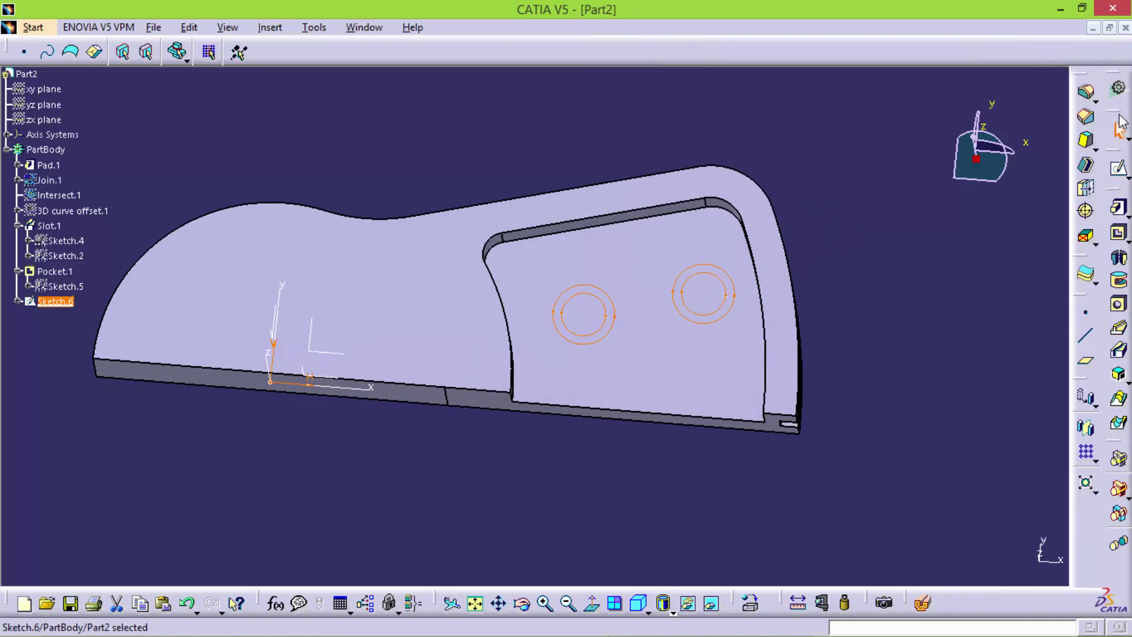
click(1119, 209)
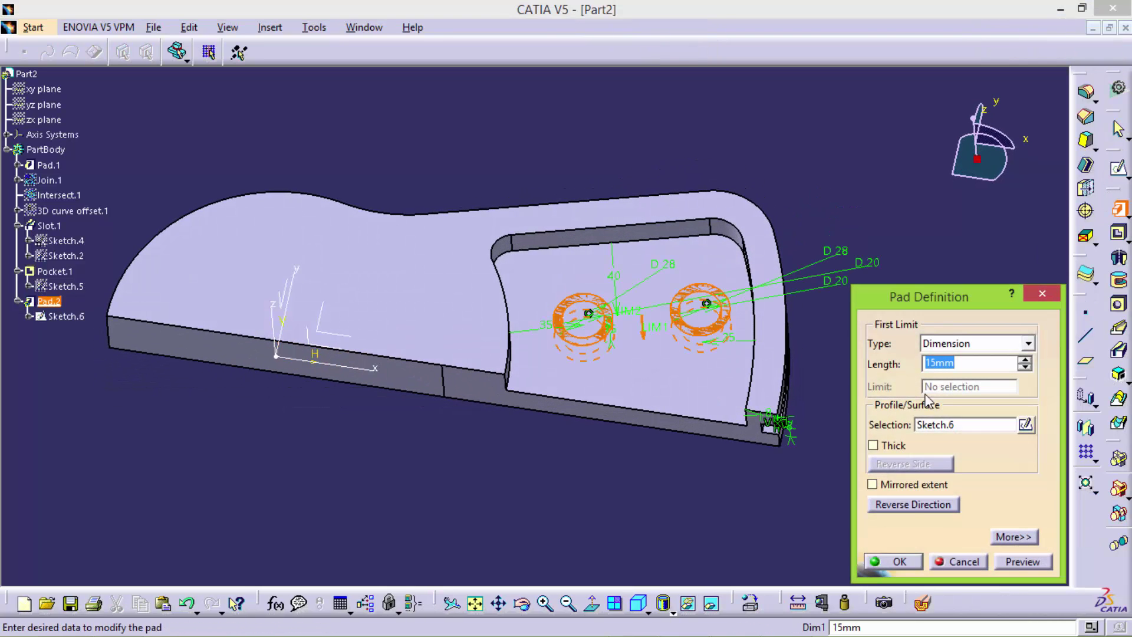
click(908, 505)
text(5)
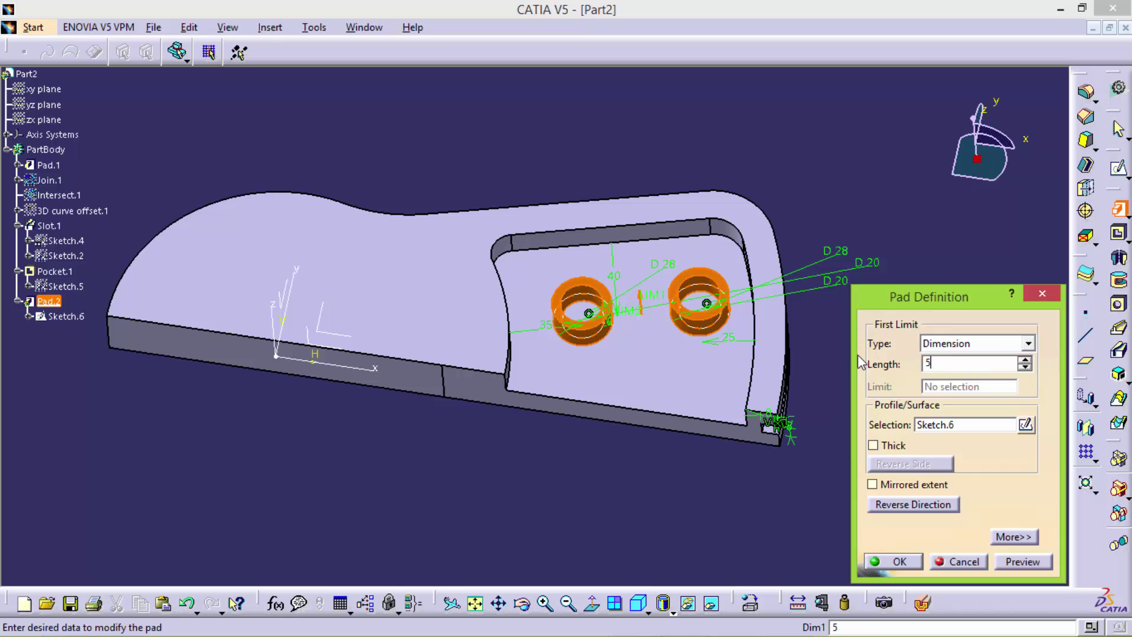
key(Return)
mouse_move(828, 411)
middle_down()
mouse_move(601, 495)
mouse_move(619, 410)
middle_up()
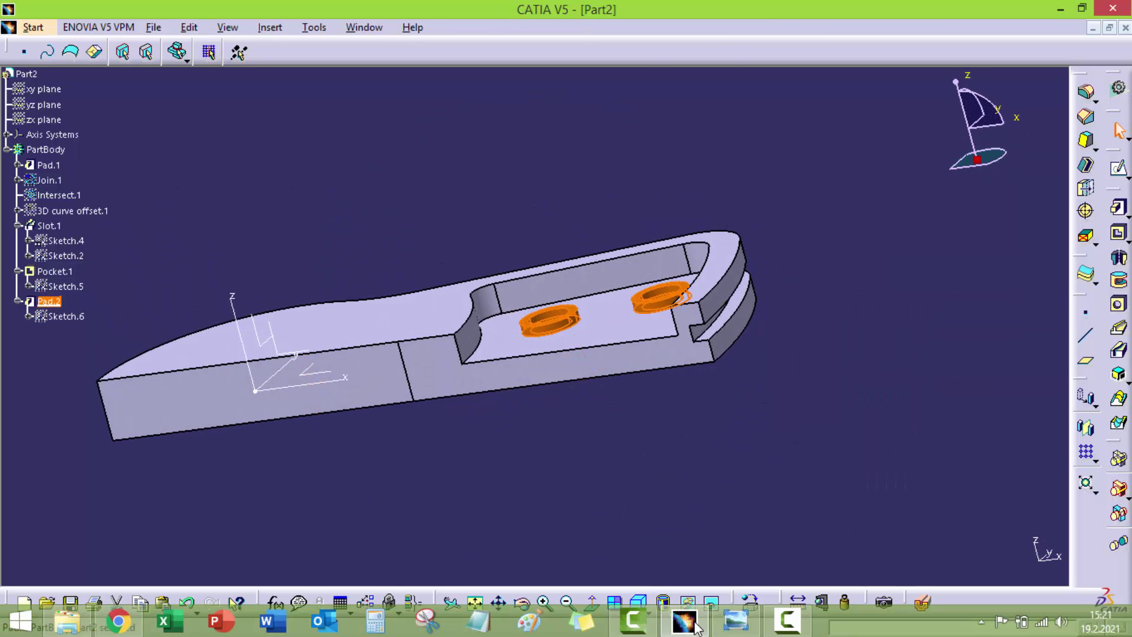
Compare the bosses with the drawing's 11 and 15 dimensions, then zoom in on them
click(695, 626)
scroll(557, 169, up, 3)
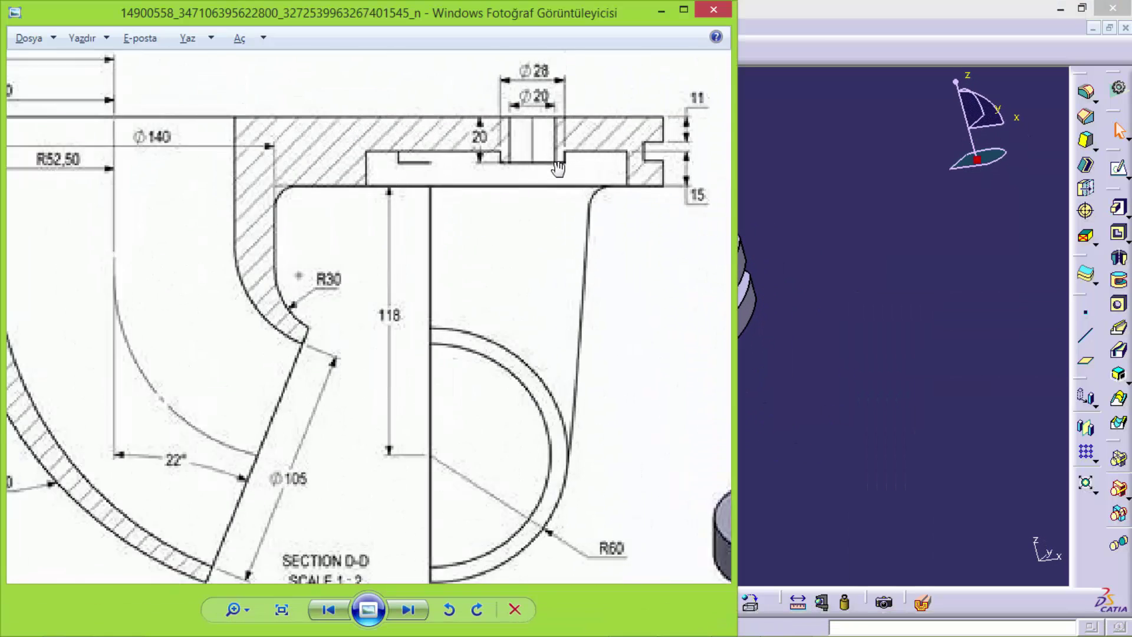
scroll(557, 169, up, 2)
mouse_move(583, 223)
mouse_down()
mouse_move(481, 224)
mouse_move(488, 250)
mouse_up()
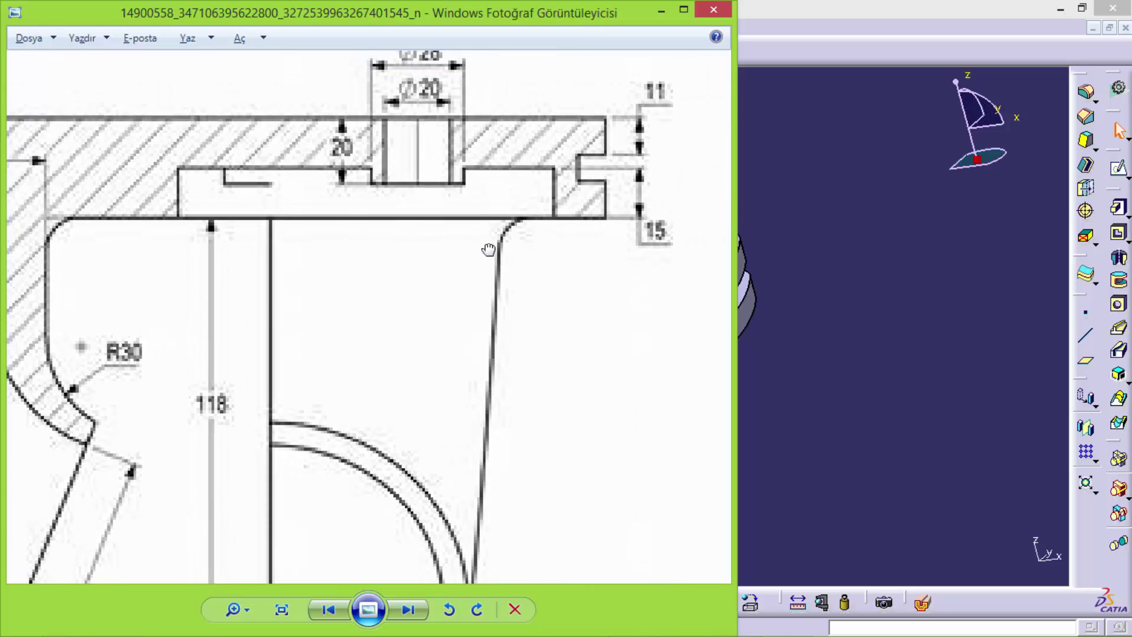
click(930, 270)
middle_drag(803, 344, 708, 446)
middle_drag(570, 398, 909, 285)
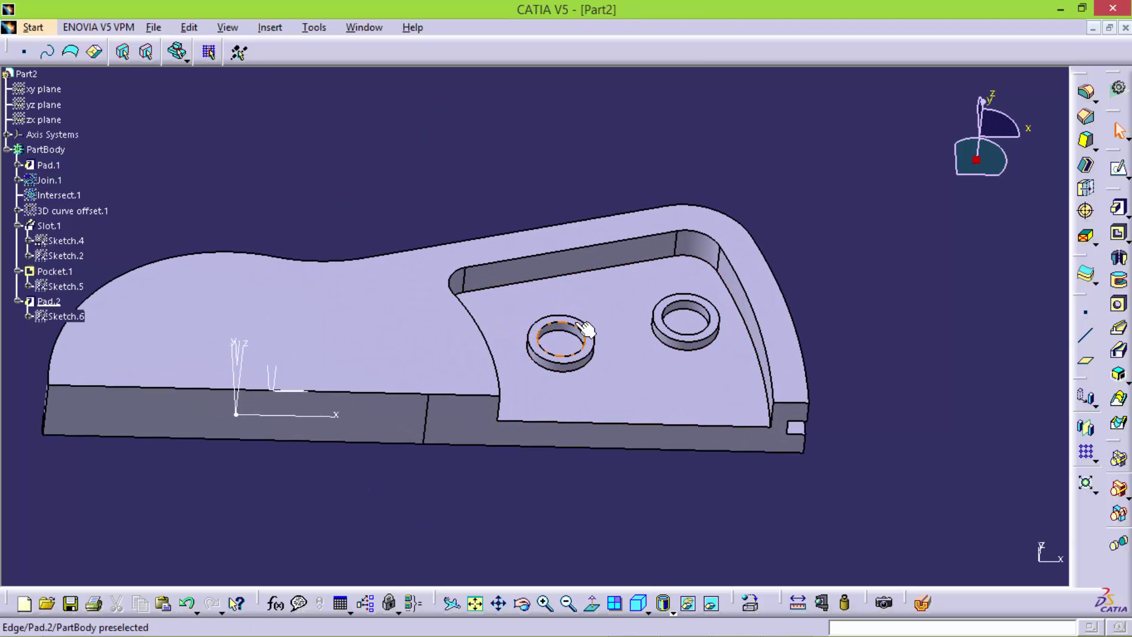
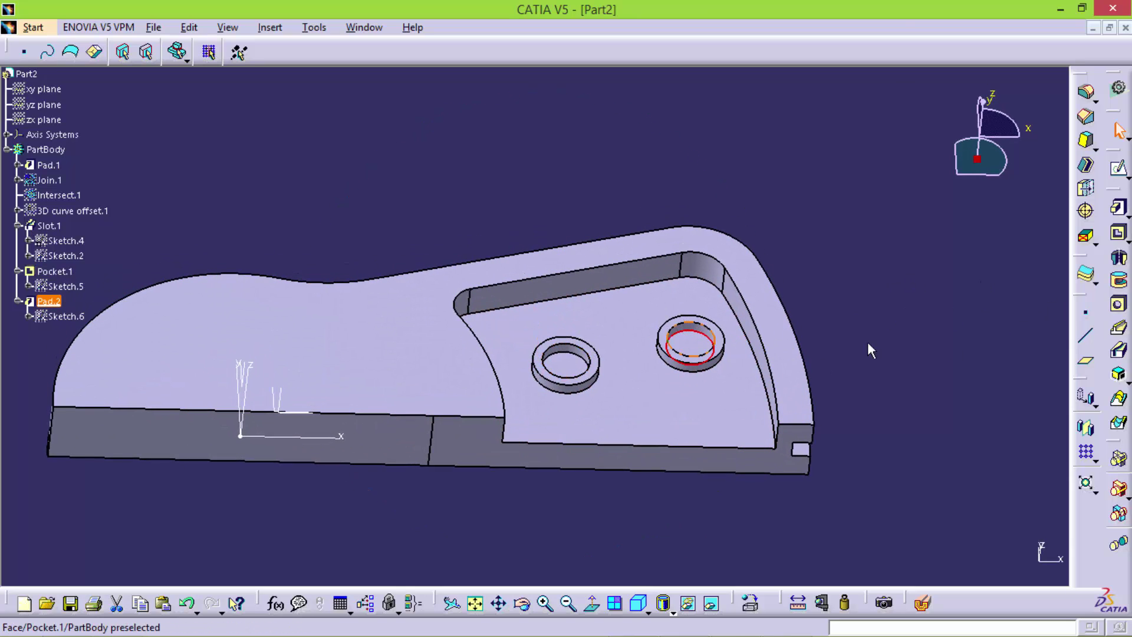
Abandon a Hole, then create Sketch.7 on the Pocket.1 floor with the two bore circles
click(1118, 304)
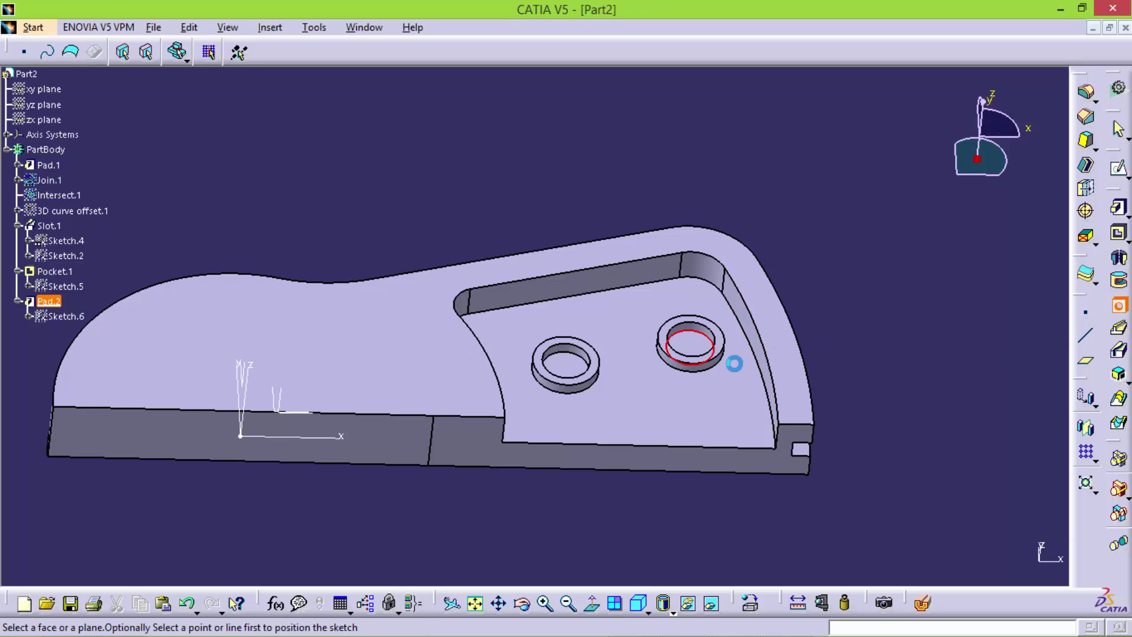
click(734, 363)
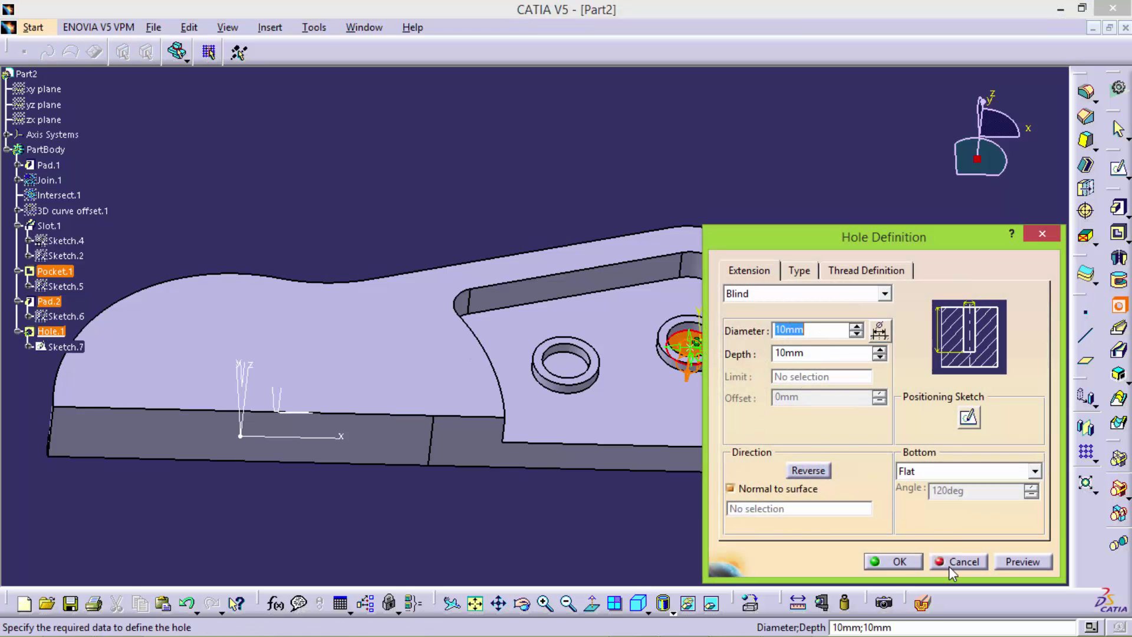
click(950, 565)
click(732, 361)
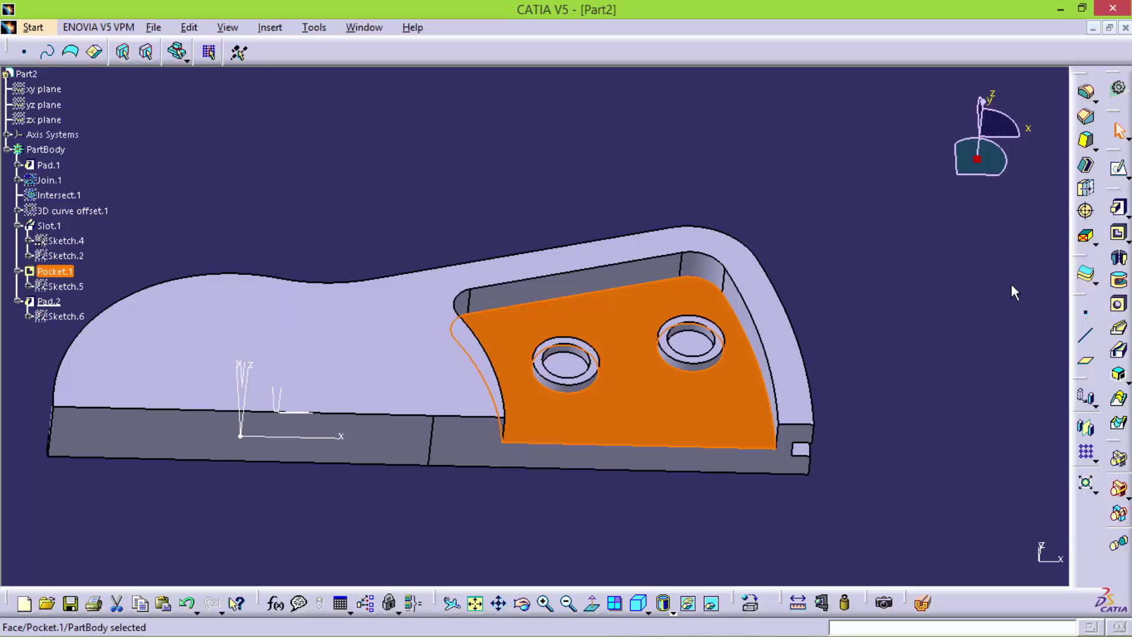
click(1112, 176)
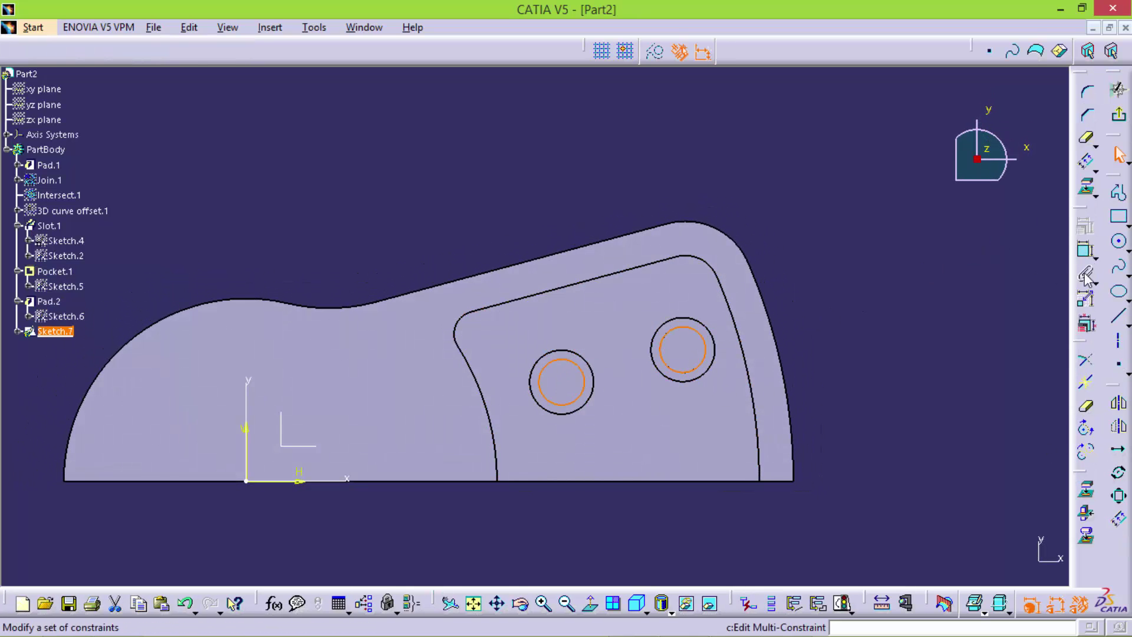
click(1118, 114)
Cut Pocket.2 from Sketch.7 reversed, Up to last, and orbit to check the underside
click(1120, 235)
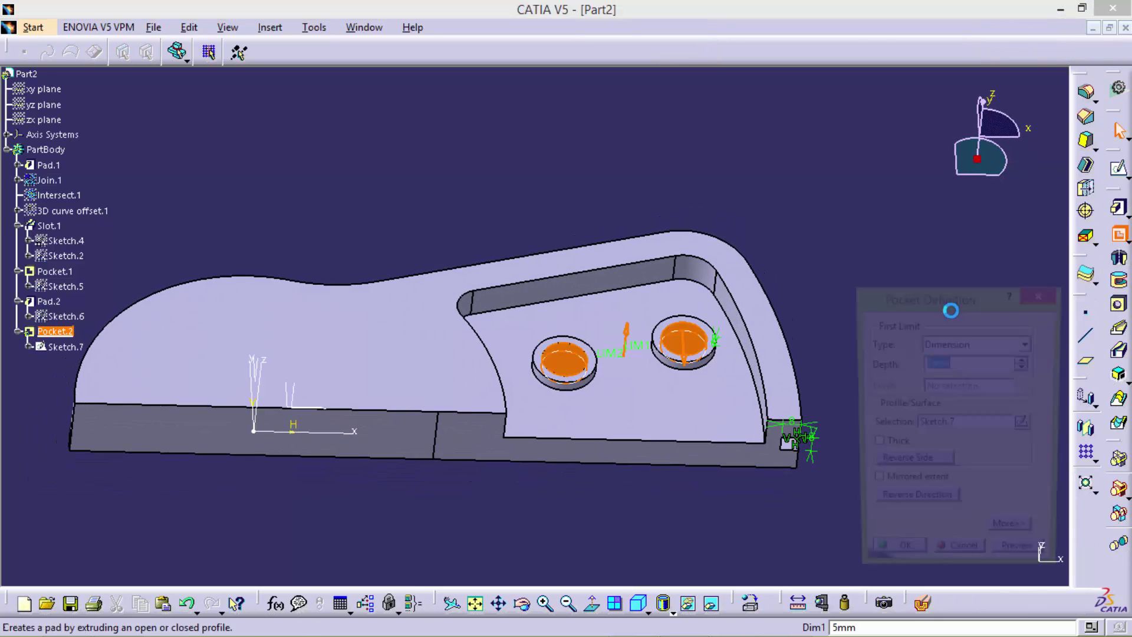
click(916, 506)
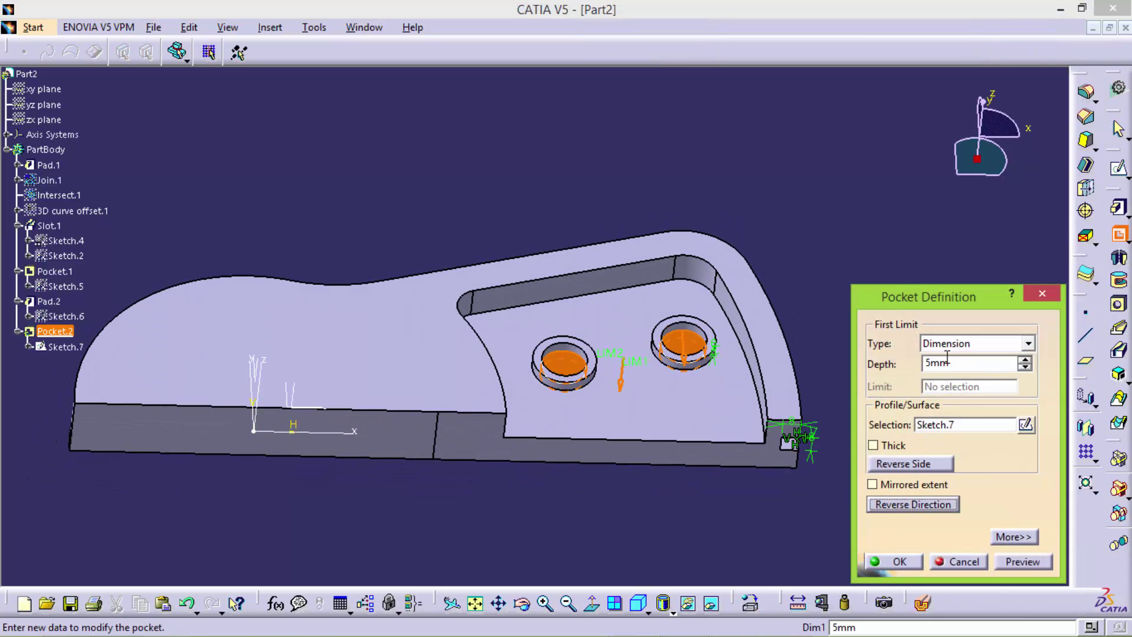
click(1027, 343)
click(952, 386)
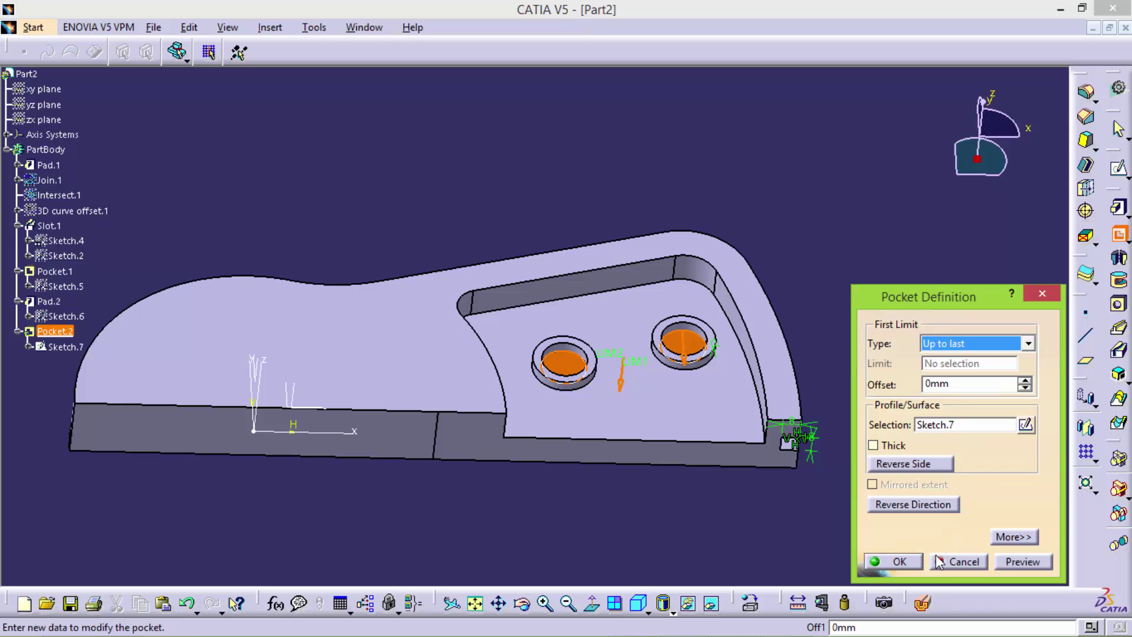
click(893, 561)
mouse_move(740, 419)
middle_down()
mouse_move(464, 397)
mouse_move(442, 260)
mouse_move(590, 285)
mouse_move(434, 485)
mouse_move(671, 446)
mouse_move(498, 322)
mouse_move(555, 308)
middle_up()
mouse_move(530, 347)
middle_down()
mouse_move(515, 319)
mouse_move(622, 131)
mouse_move(652, 140)
mouse_move(522, 386)
middle_up()
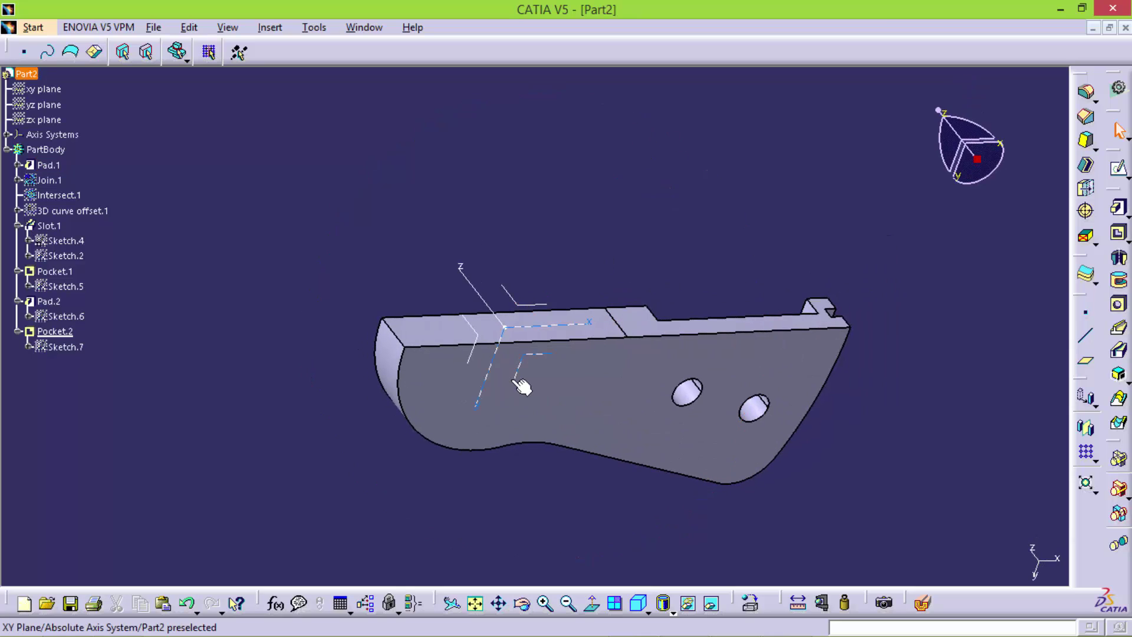
Orbit to a side view and start Sketch.8 on the base plate's bottom face
click(557, 396)
click(735, 237)
mouse_move(735, 238)
middle_down()
mouse_move(637, 412)
mouse_move(517, 333)
mouse_move(566, 387)
middle_up()
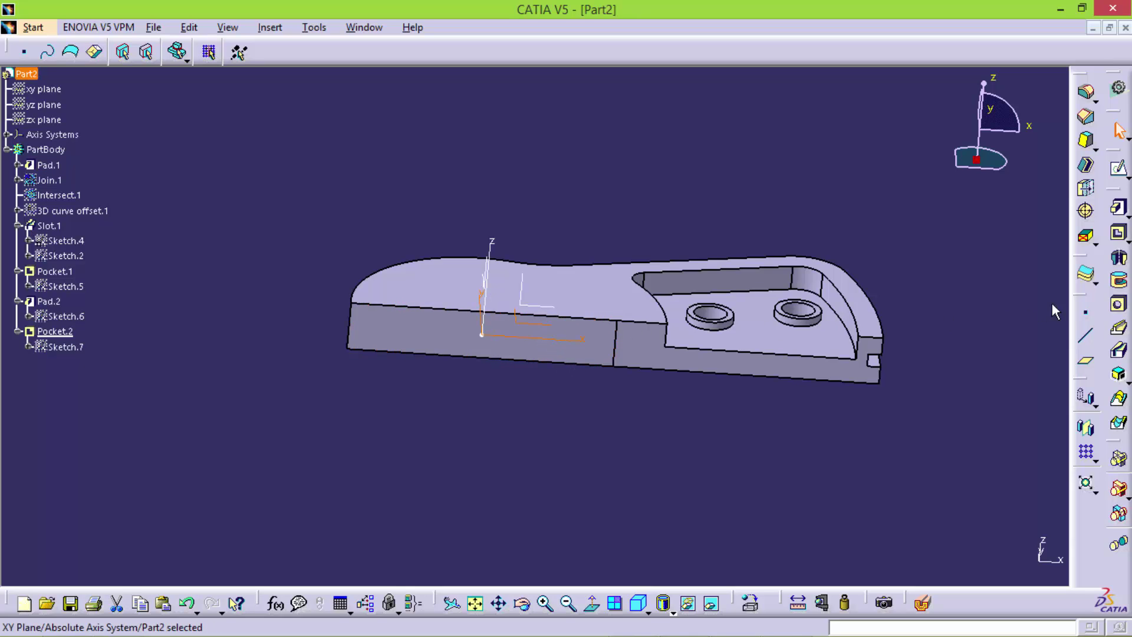
mouse_move(658, 428)
middle_down()
mouse_move(586, 384)
mouse_move(543, 399)
middle_up()
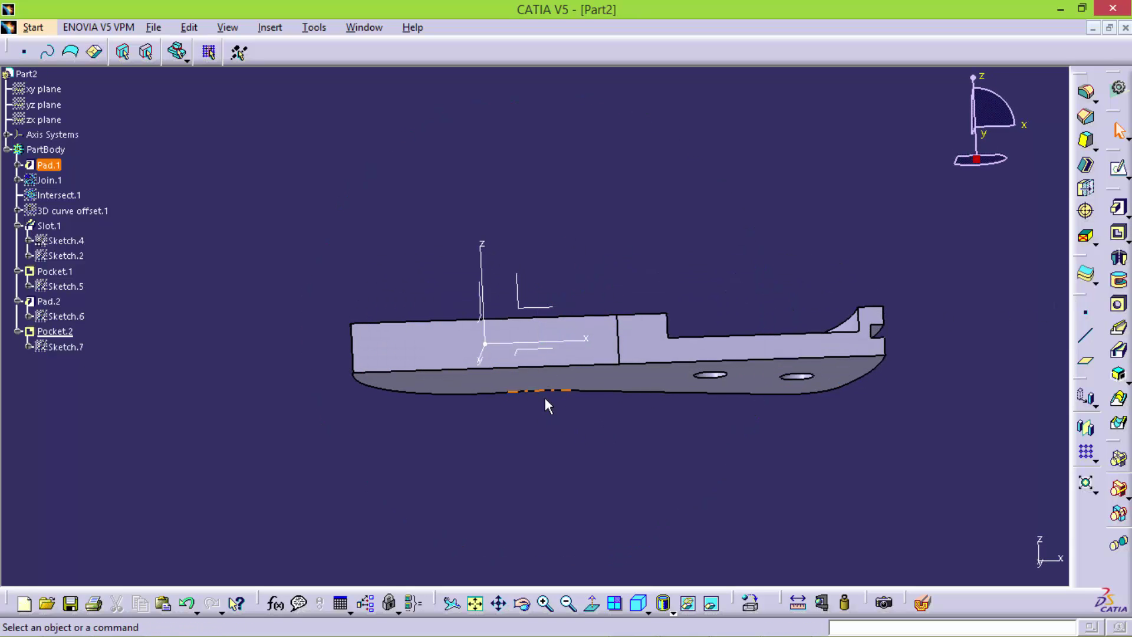
click(545, 393)
click(1095, 189)
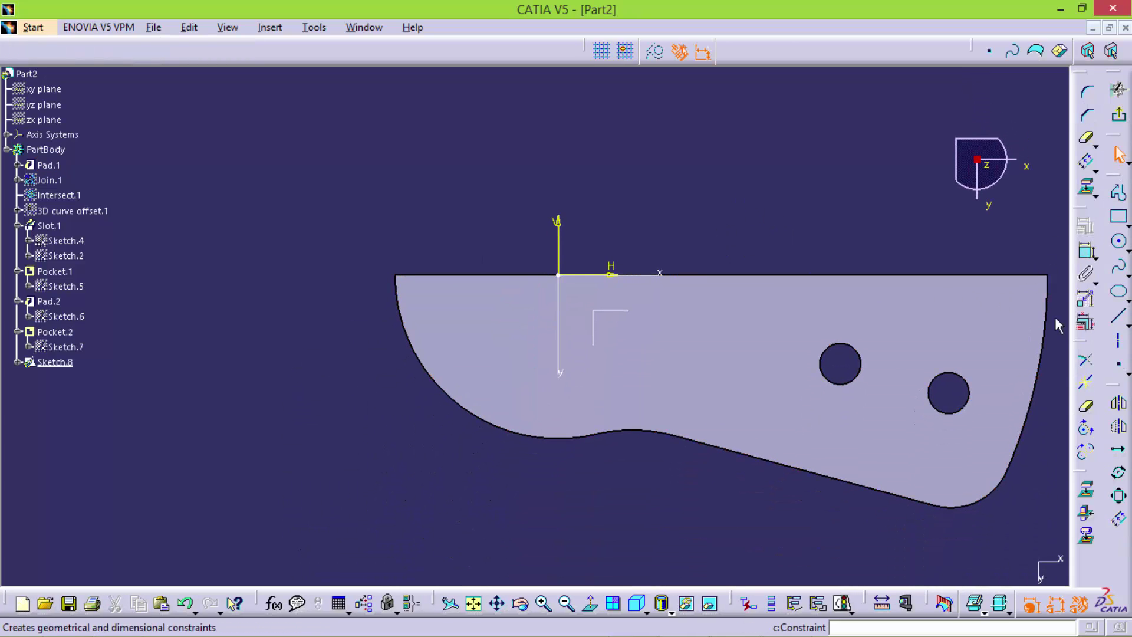
Check the M27 lug flange in the reference drawing, then return to the sketch
click(737, 623)
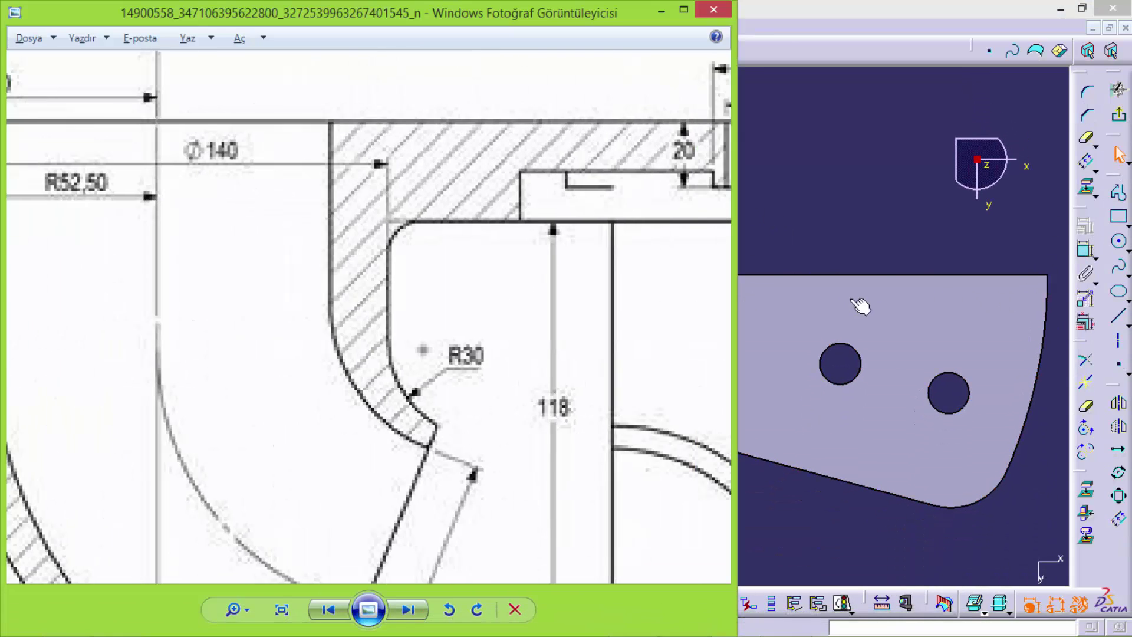
scroll(551, 319, down, 2)
drag(550, 319, 530, 94)
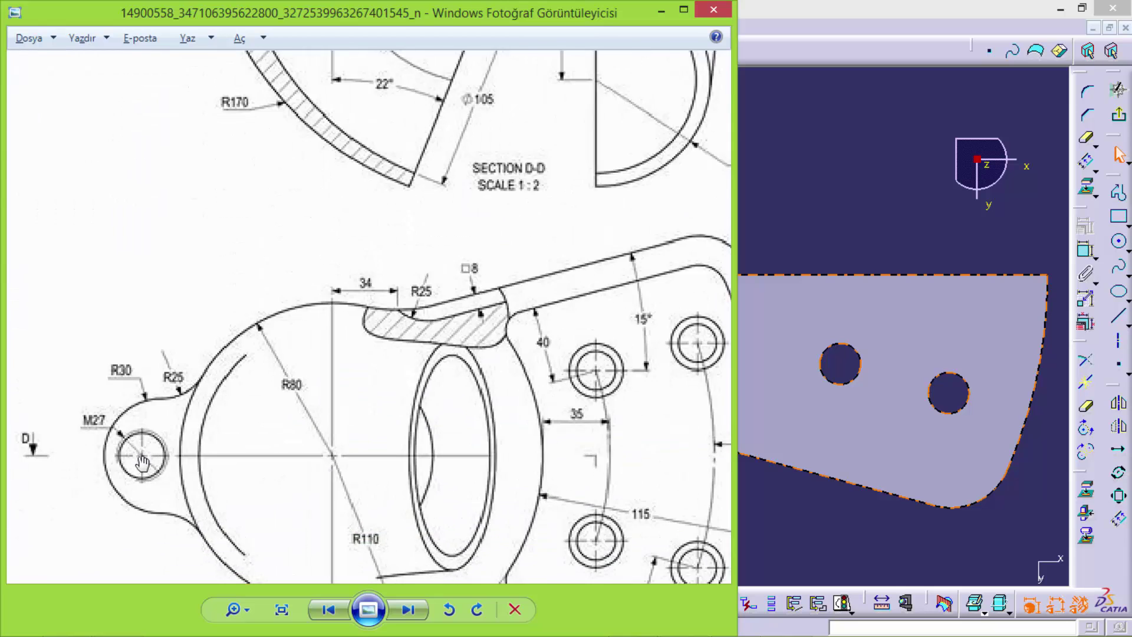
scroll(199, 385, up, 3)
drag(218, 358, 217, 378)
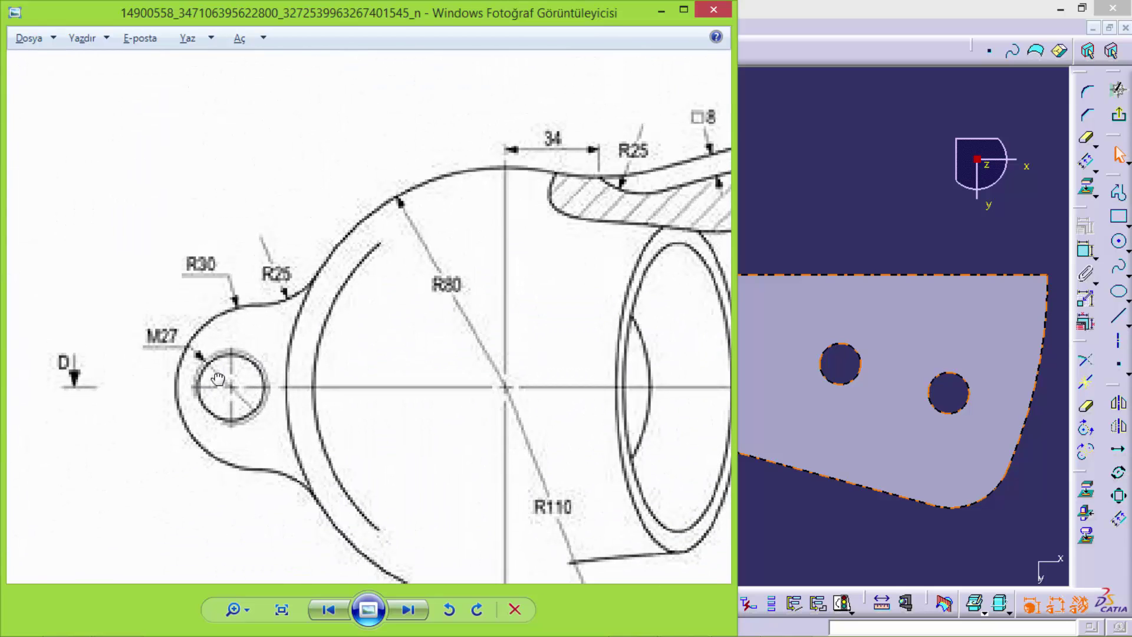
click(845, 202)
click(1119, 242)
Draw two concentric circles to the left of the base plate
click(318, 278)
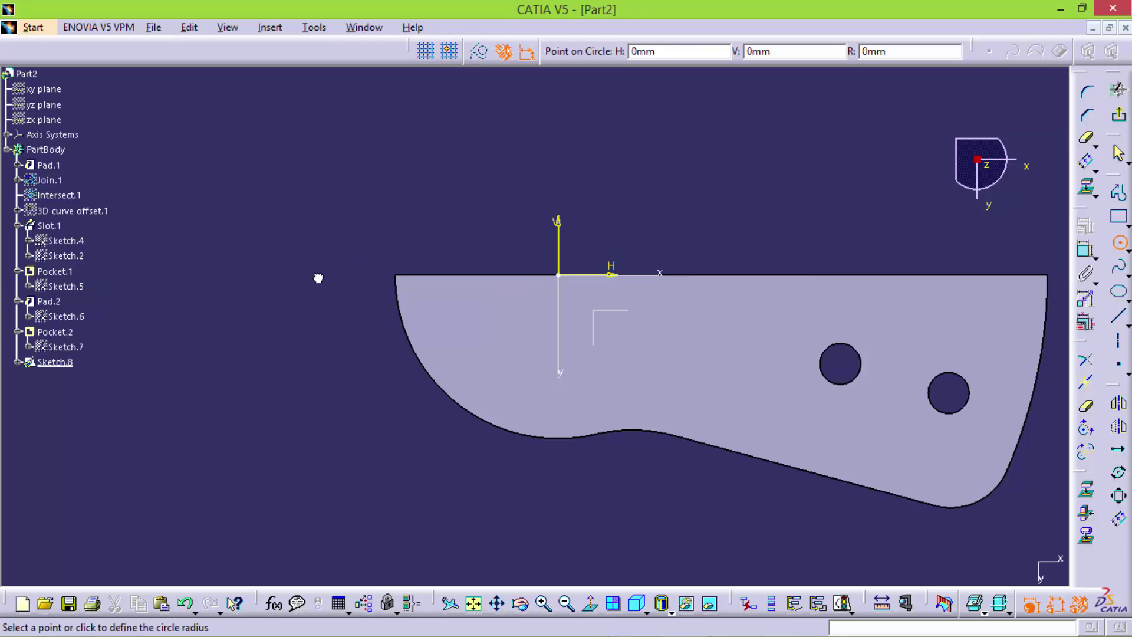
click(324, 313)
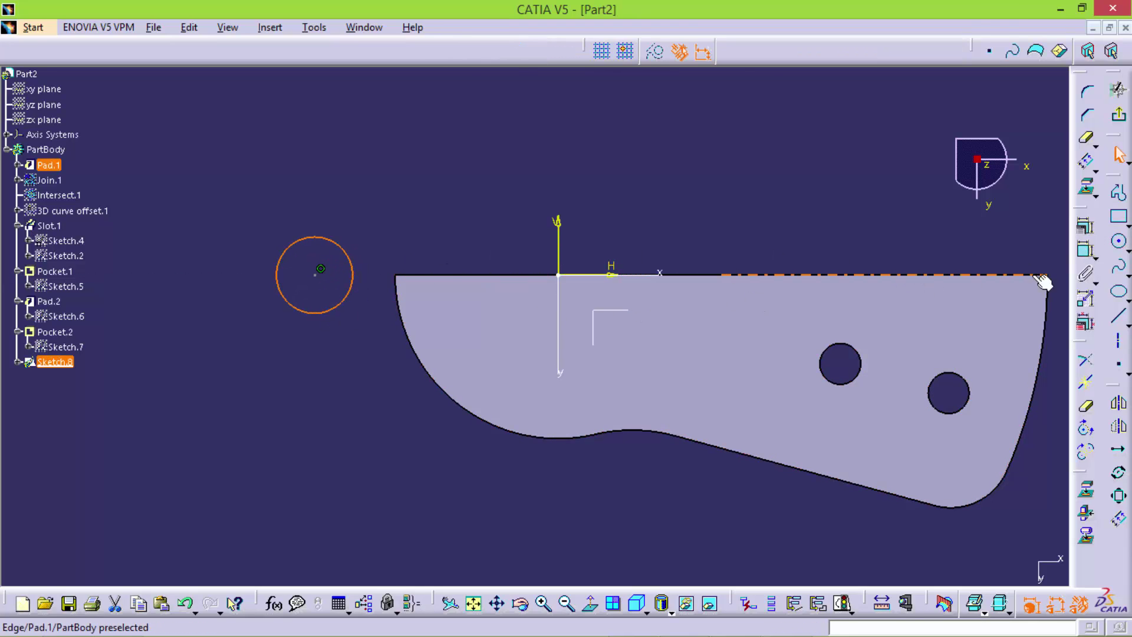
click(1119, 242)
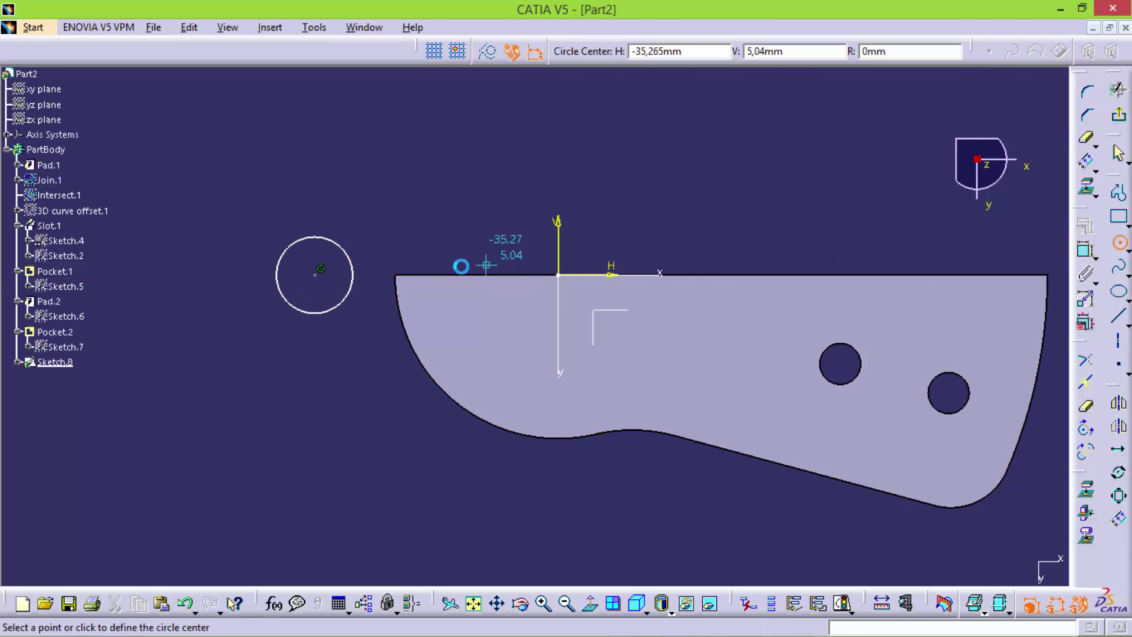
click(321, 268)
click(364, 329)
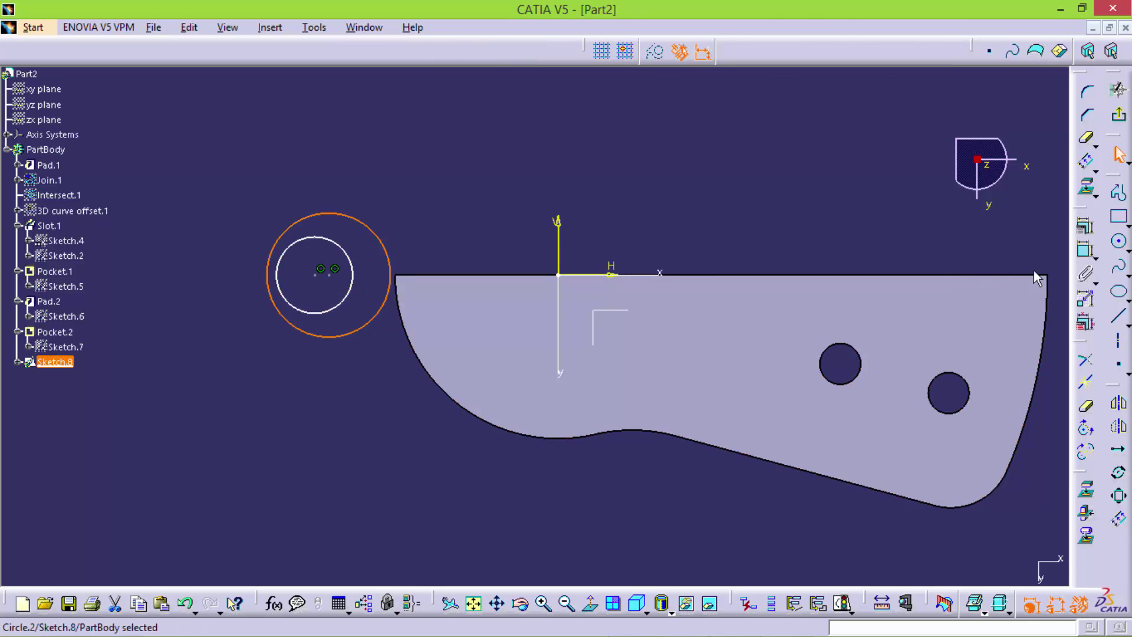
Dimension the outer circle to D 60 and keep the inner circle concentric
click(1085, 250)
click(445, 169)
double_click(445, 170)
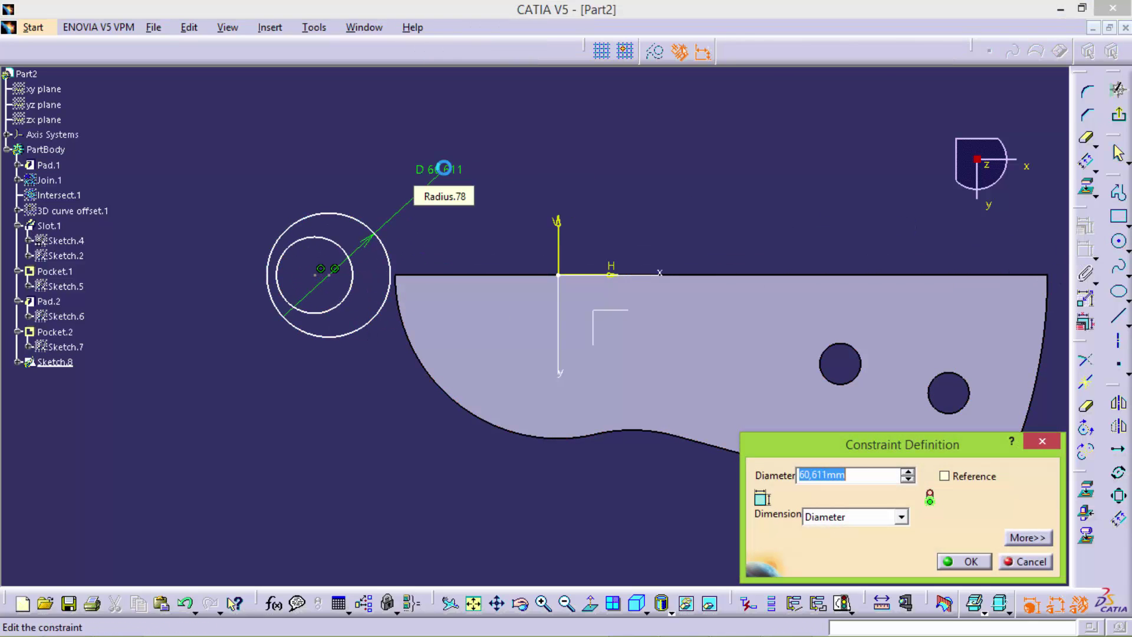
text(60)
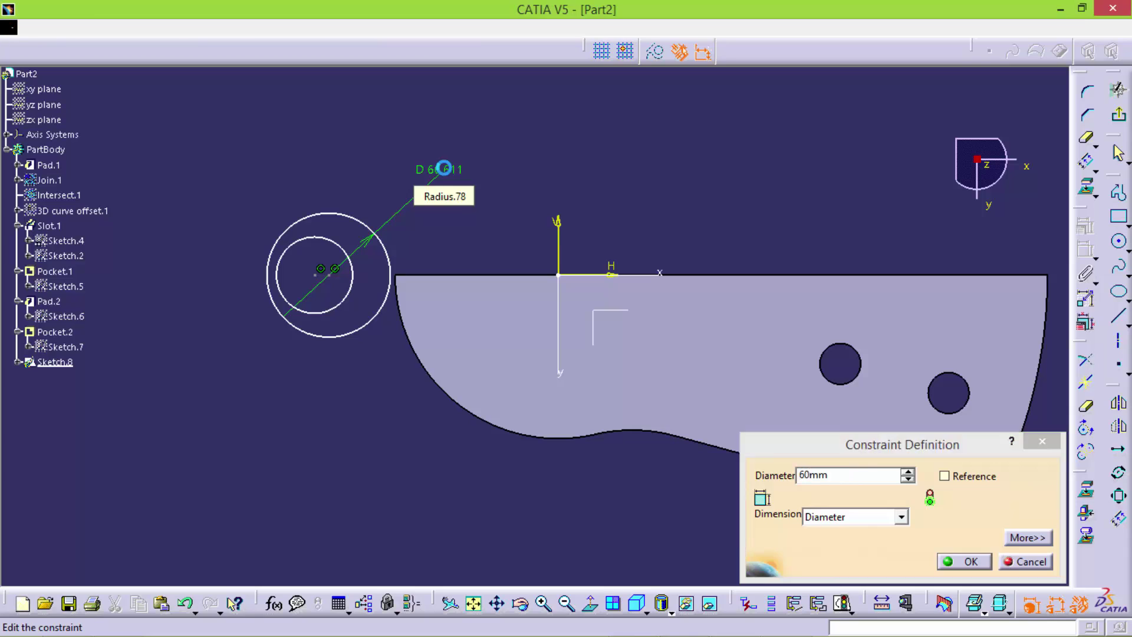
key(Return)
click(333, 241)
click(382, 177)
double_click(381, 176)
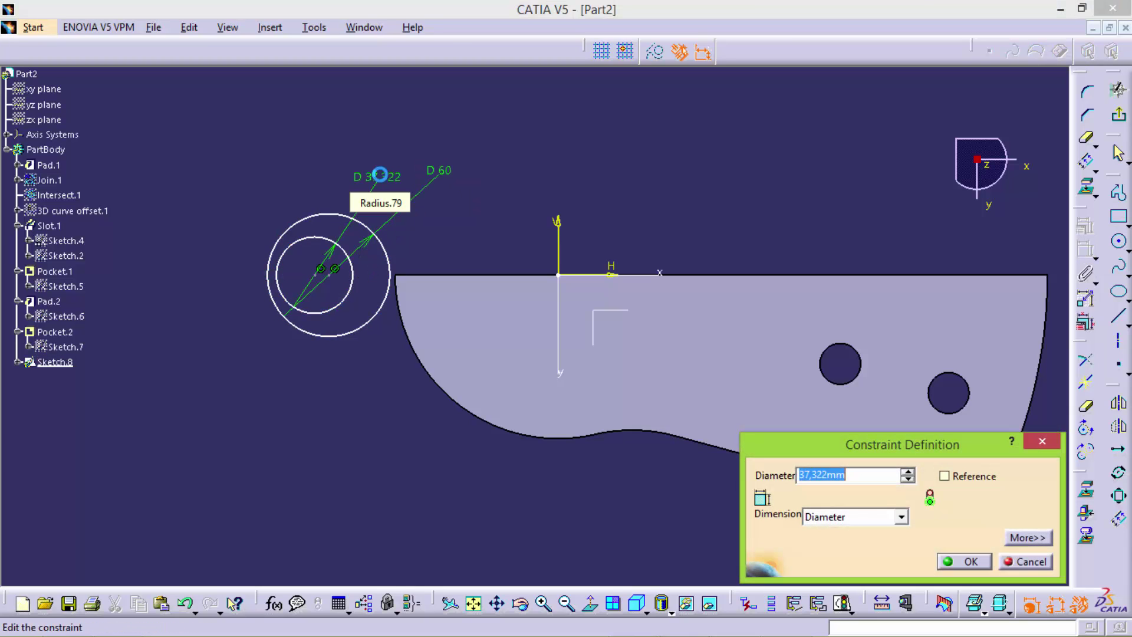
key(Return)
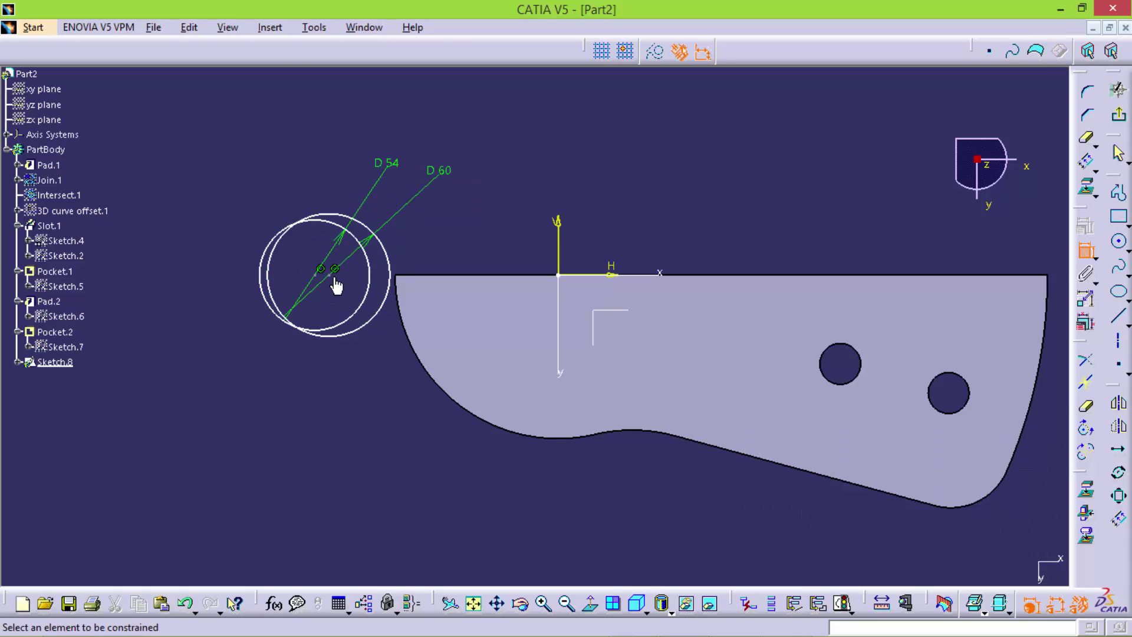
drag(363, 260, 377, 267)
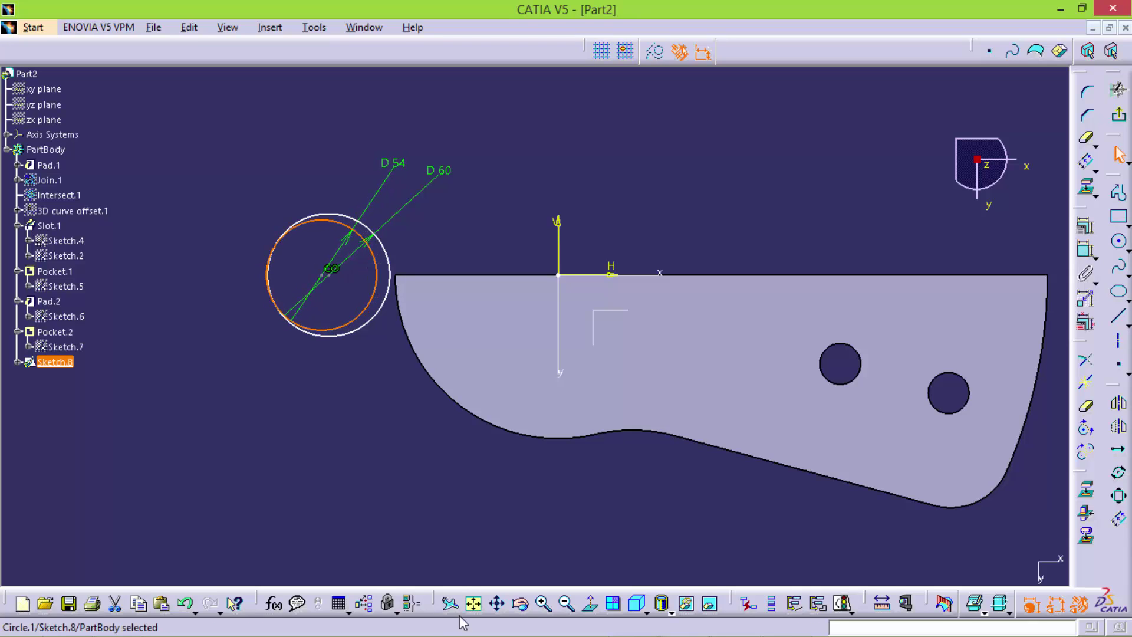
Check the reference drawing and change the inner circle's diameter from 54 to 27
click(740, 626)
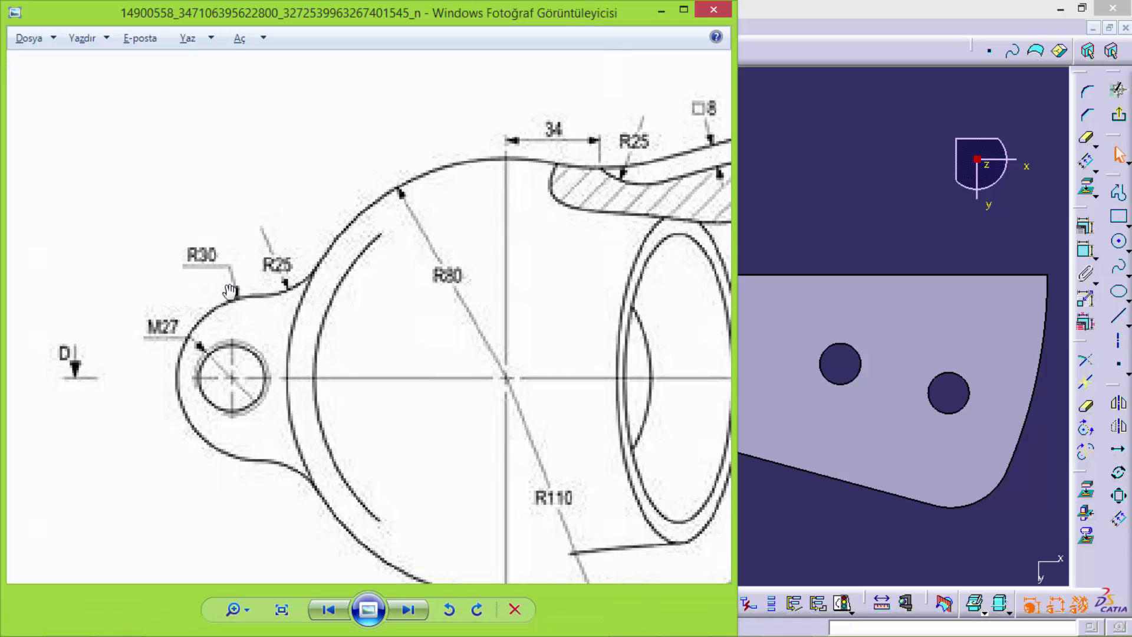
click(781, 41)
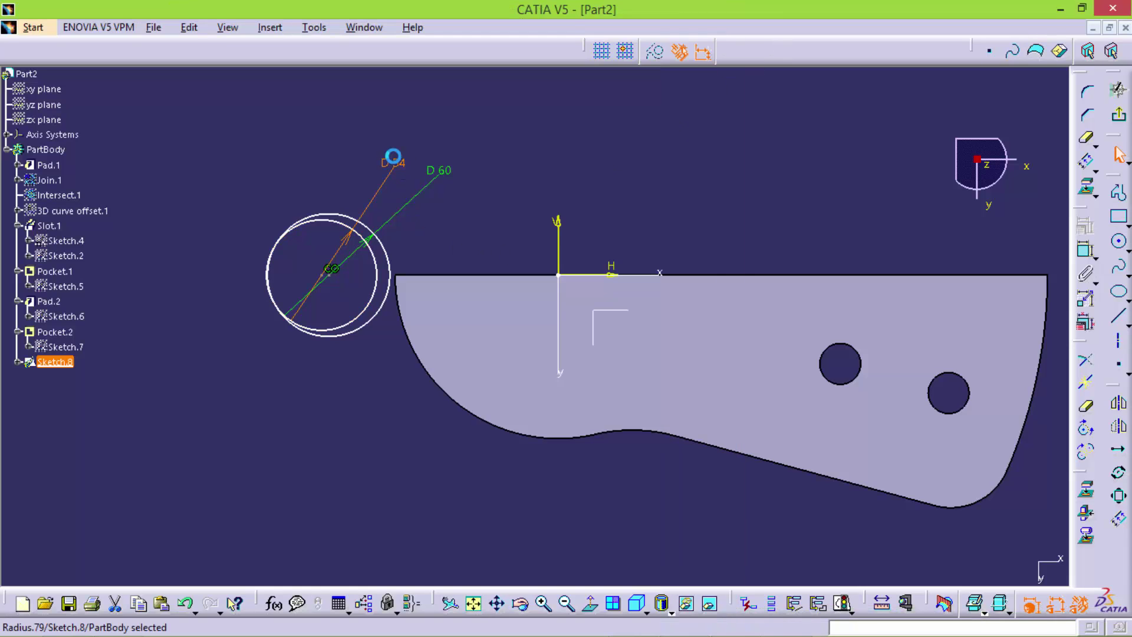
double_click(393, 156)
text(27)
key(Return)
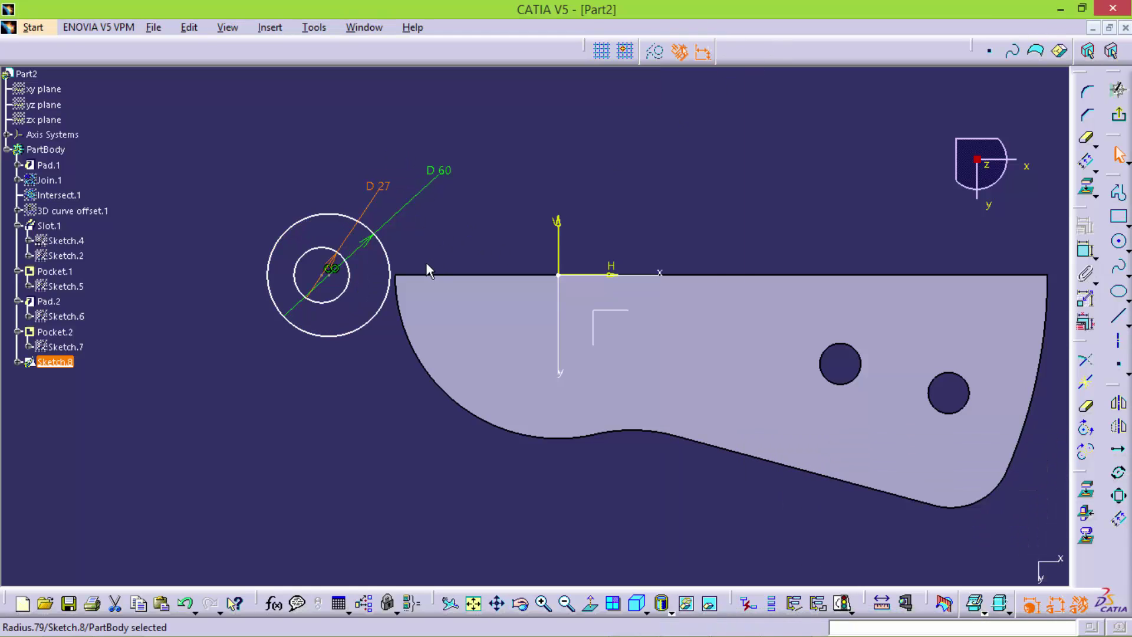
Dimension the circle centres 90 and 100 from the vertical axis
click(1085, 250)
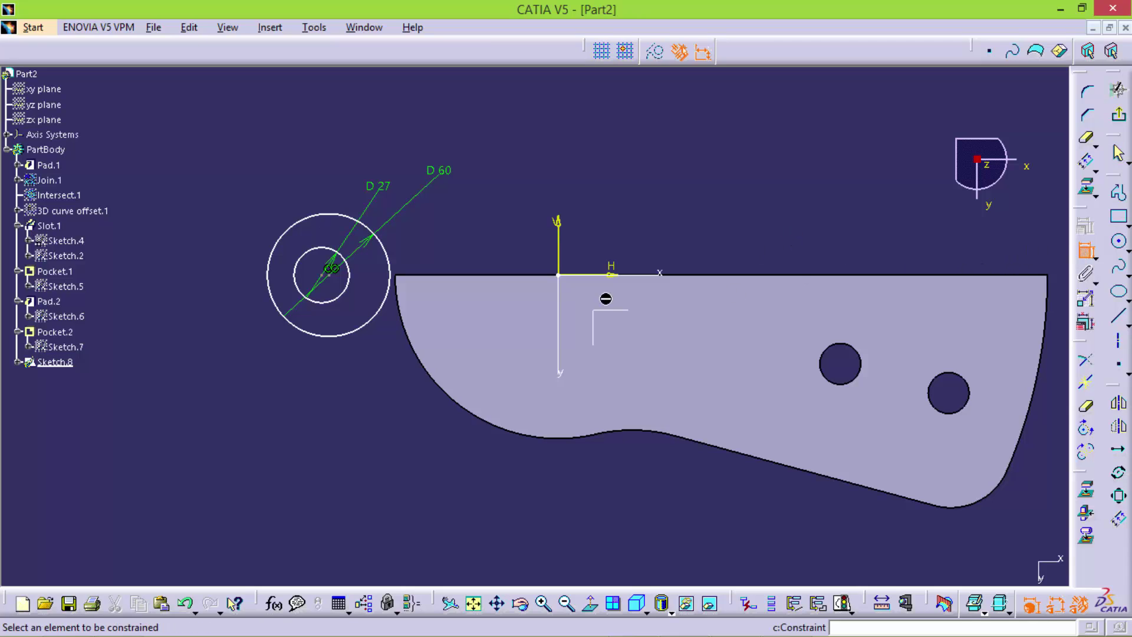
click(571, 258)
click(485, 116)
double_click(487, 116)
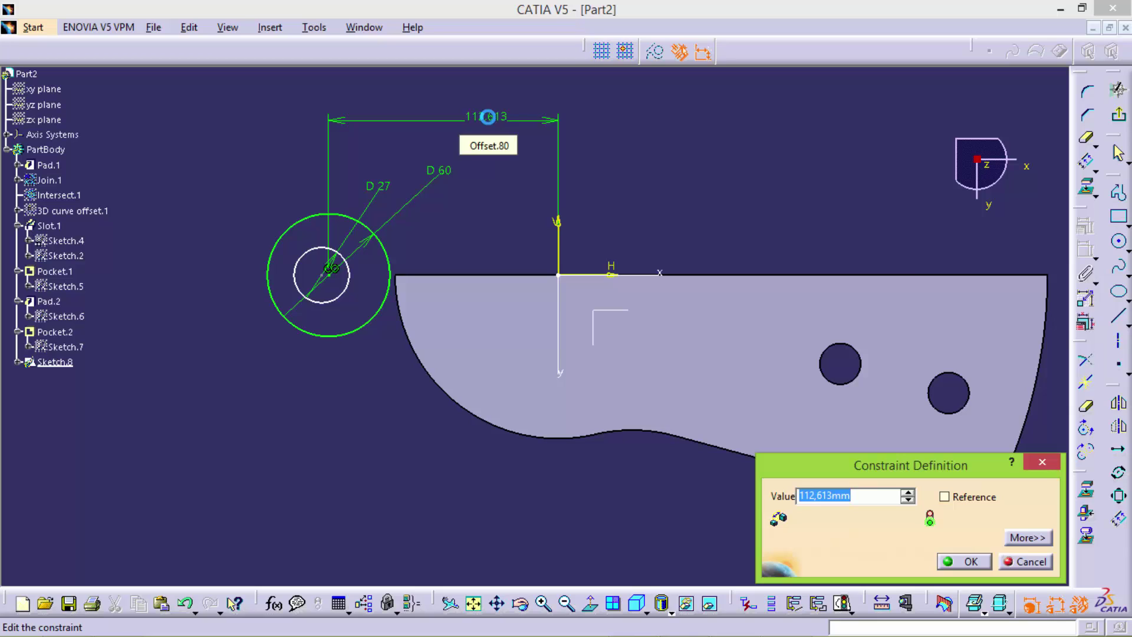
text(90)
key(Return)
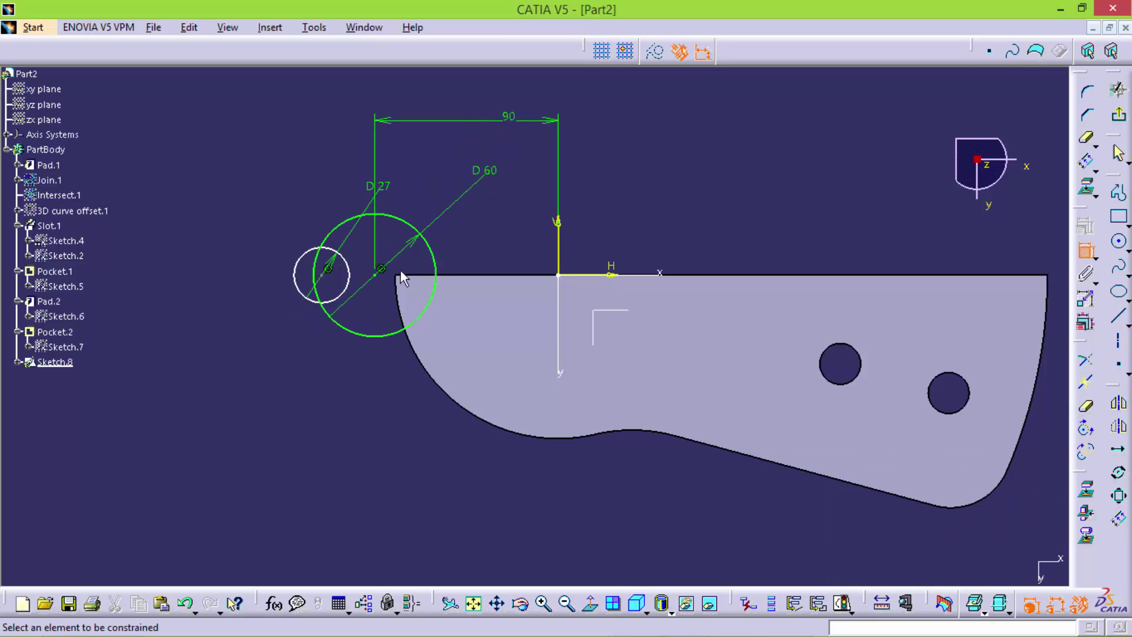
click(562, 303)
click(479, 106)
double_click(478, 103)
text(10)
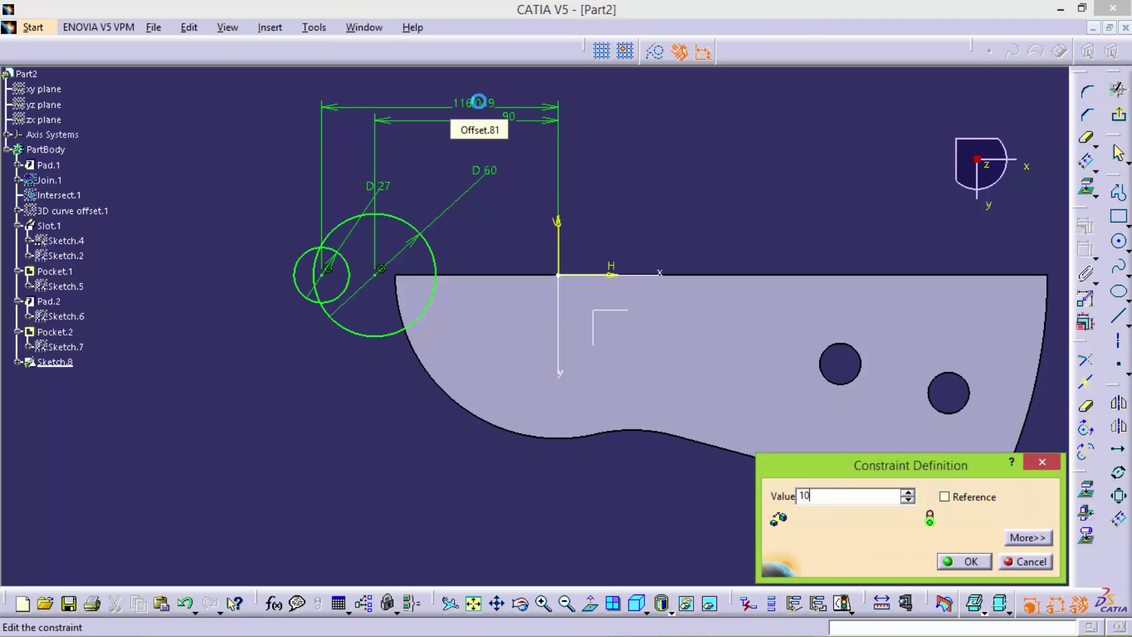
text(0mm)
key(Return)
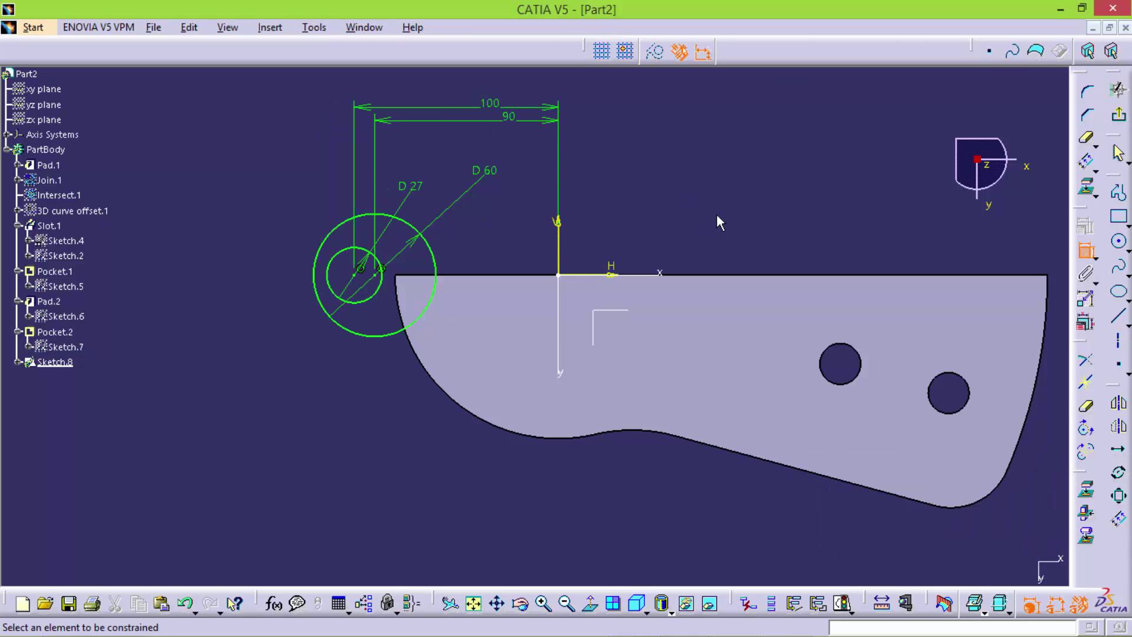
Draw a horizontal base line below the circles, tangent to the D 60 circle
click(1115, 195)
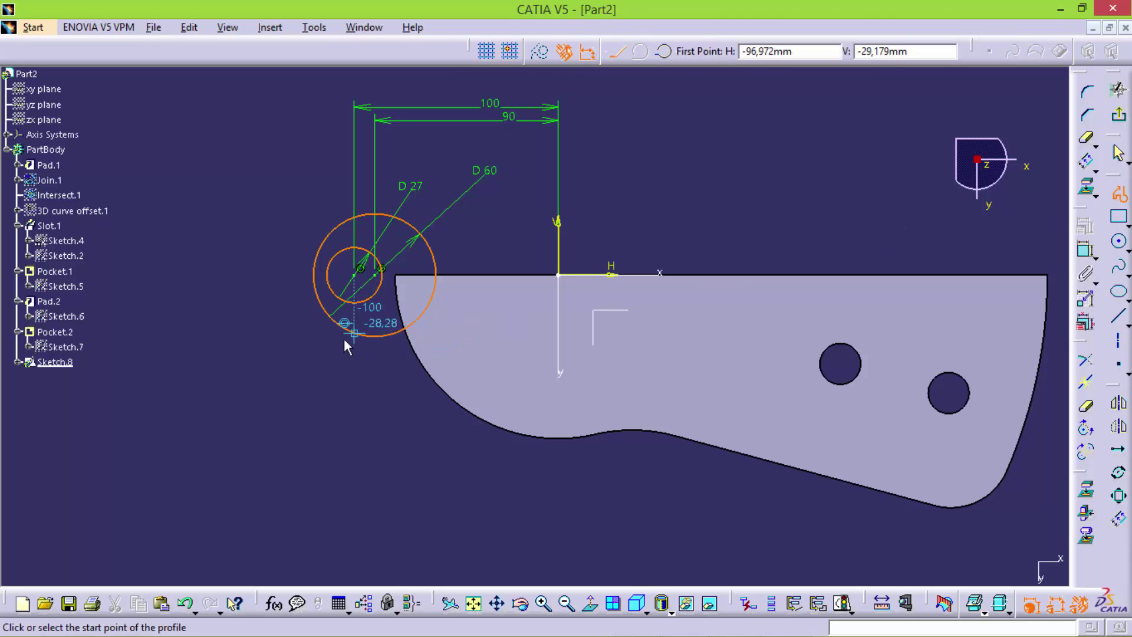
click(316, 341)
double_click(487, 340)
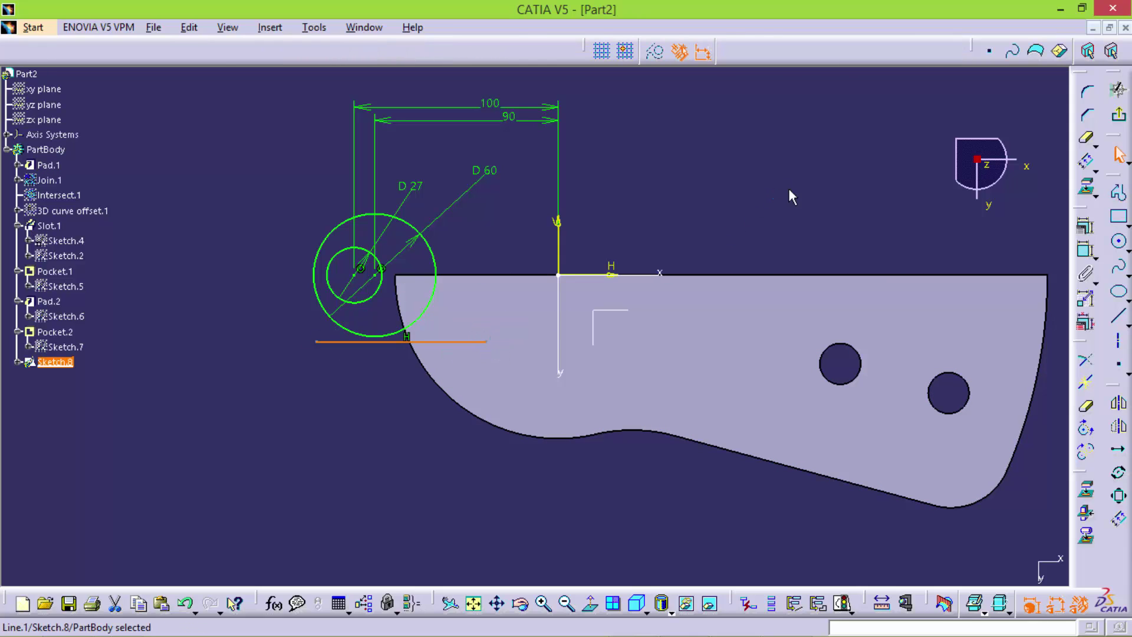
click(818, 190)
click(1085, 250)
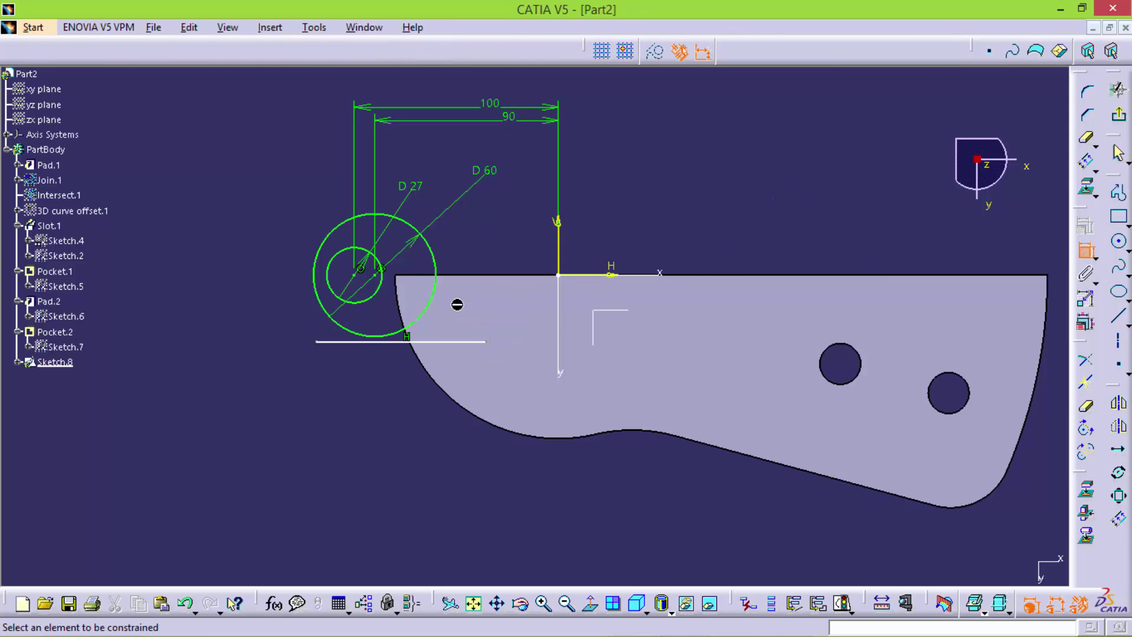
click(358, 338)
right_click(266, 330)
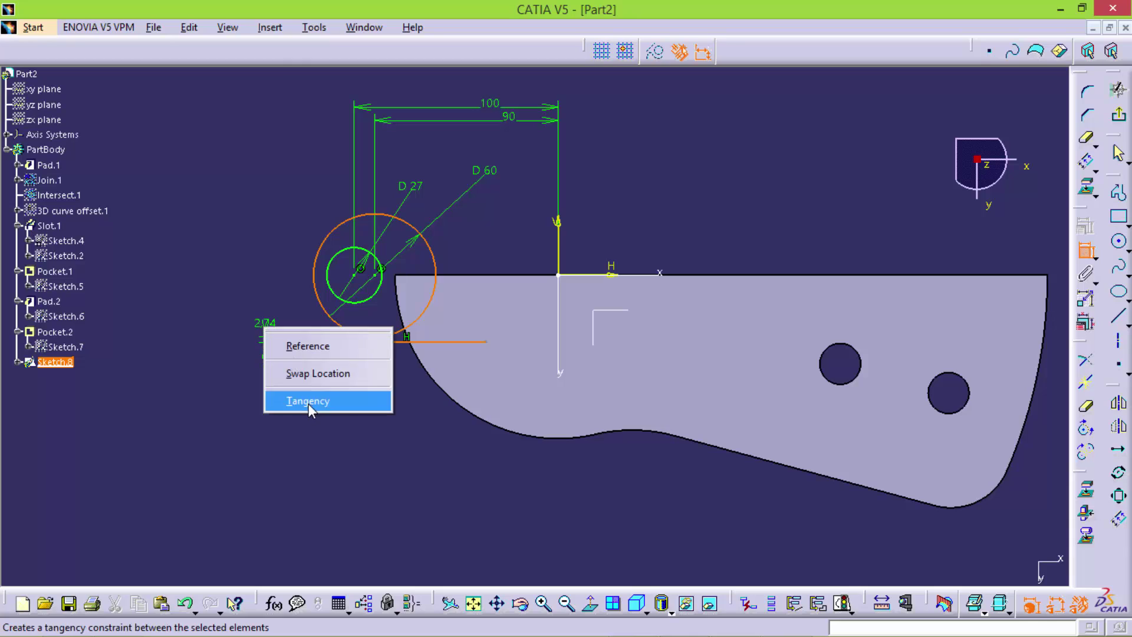
click(311, 403)
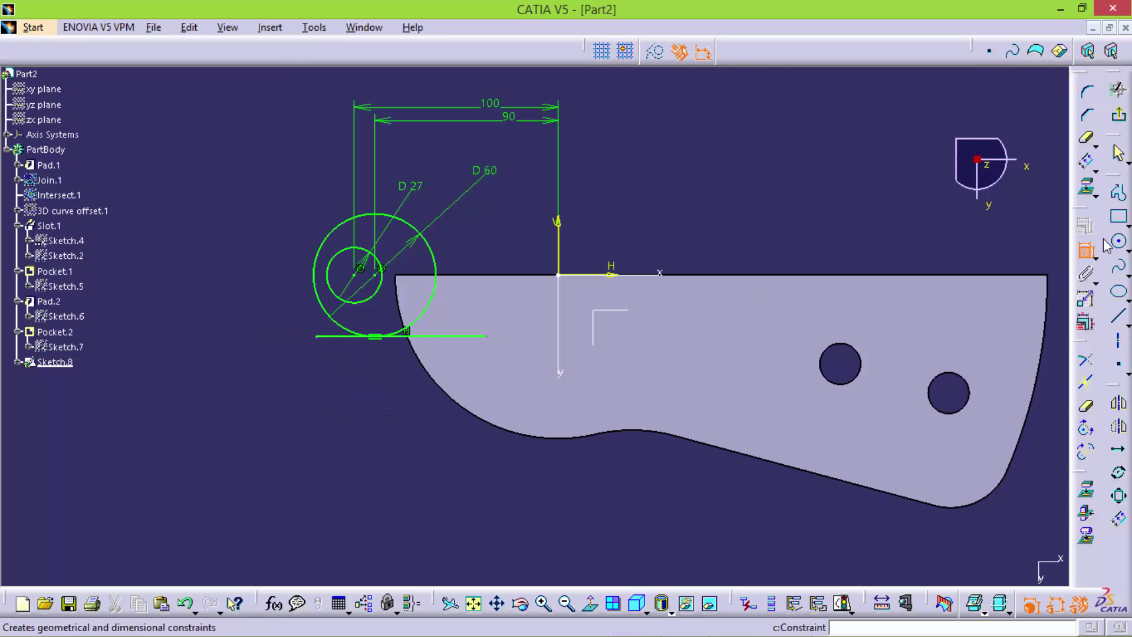
click(1085, 381)
click(371, 337)
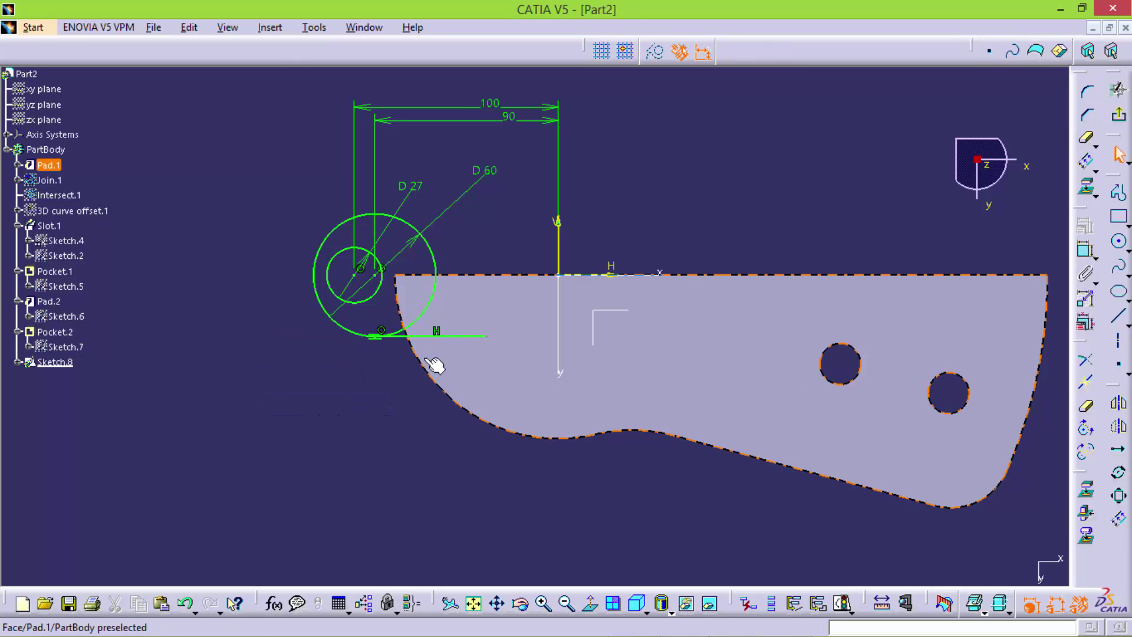
Draw a line through the circles' centre from the large circle's left edge
click(1086, 405)
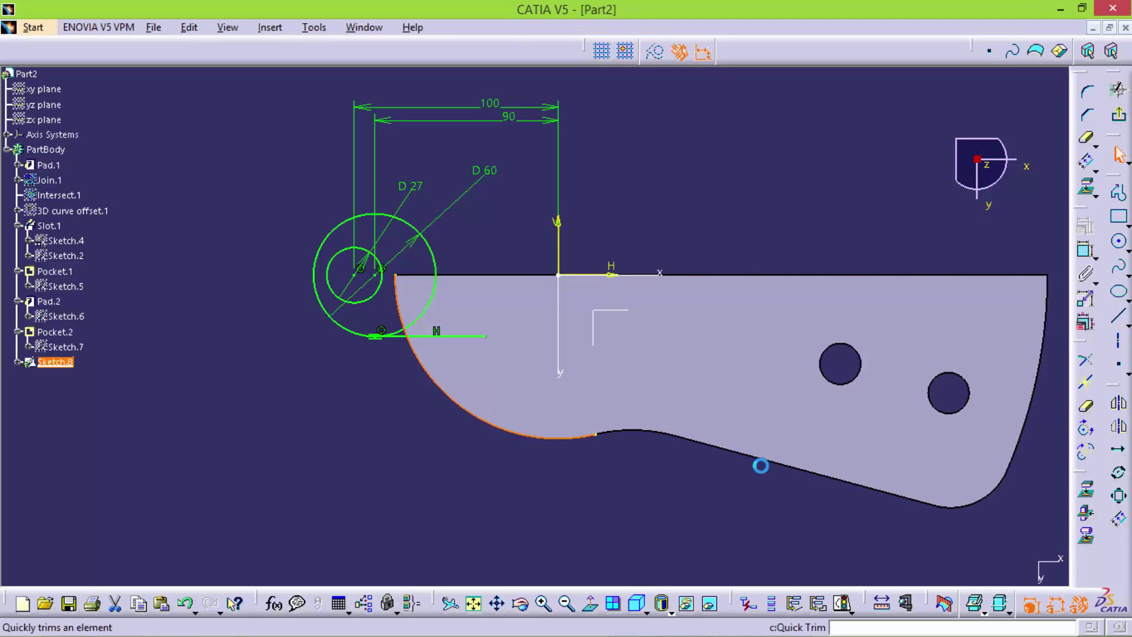
key(Escape)
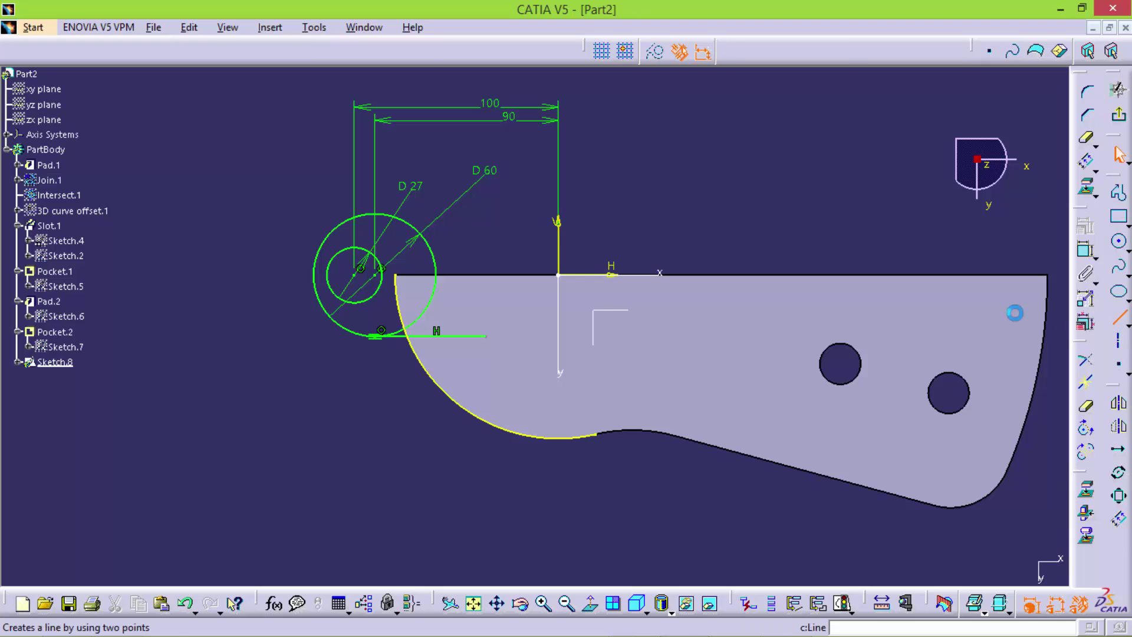
click(1118, 317)
click(314, 275)
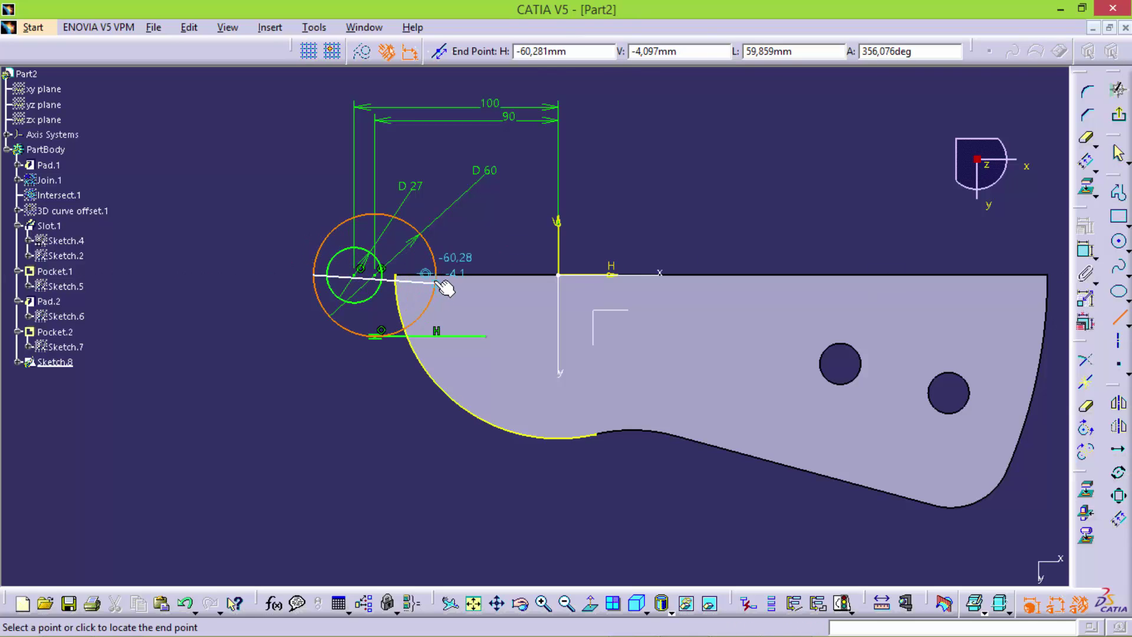
click(411, 276)
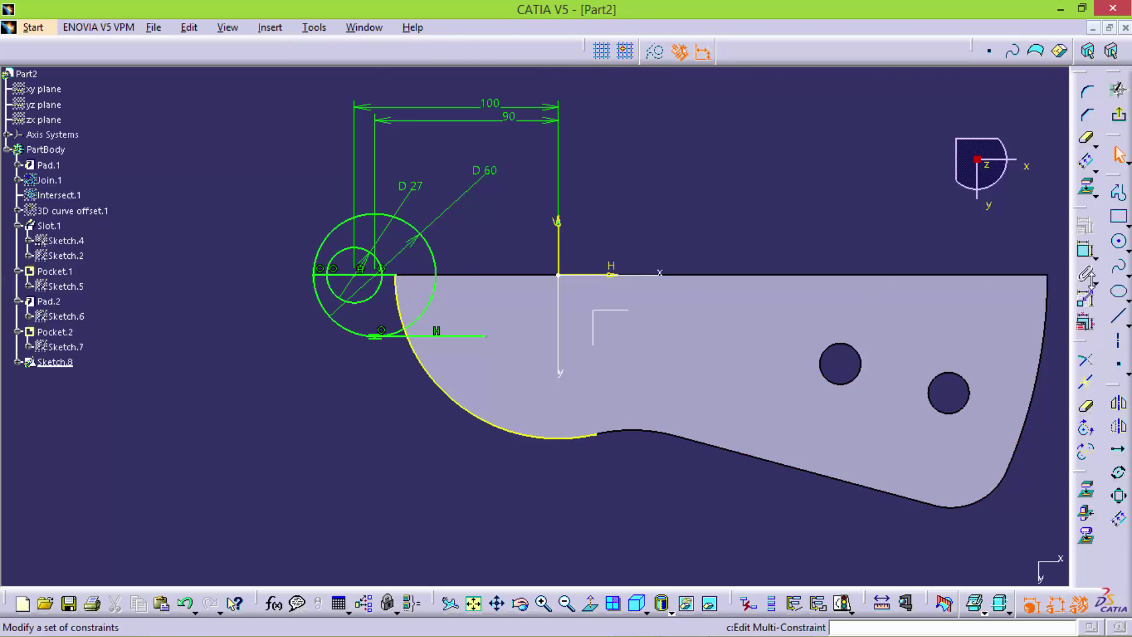
Quick Trim the circles and lines into the half-ring profile and exit the sketch
click(1088, 403)
click(451, 336)
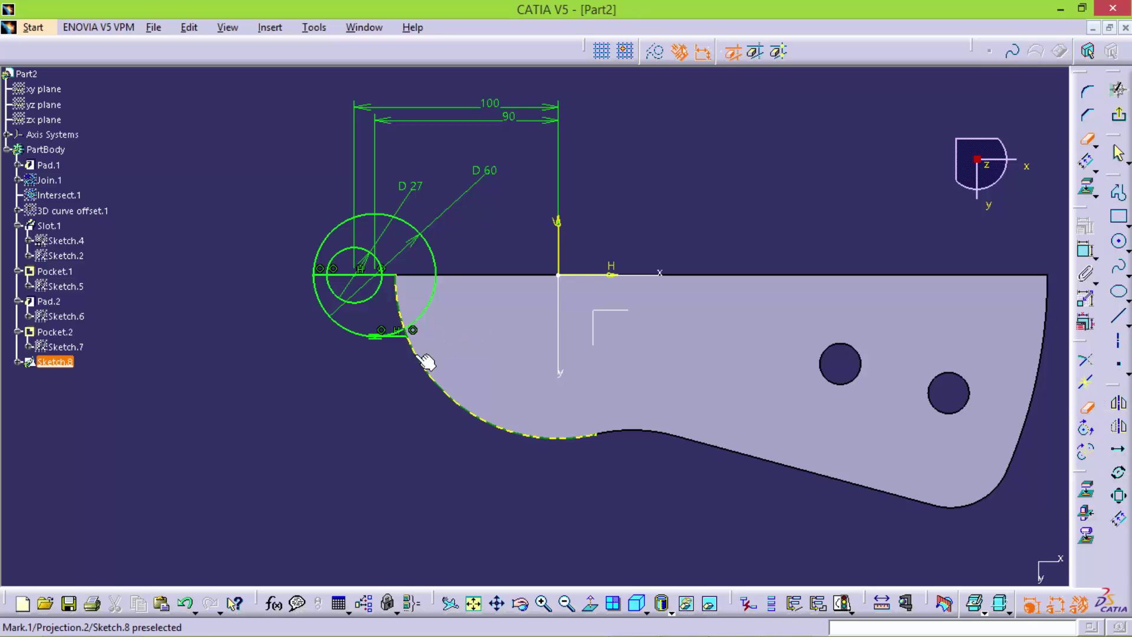
ctrl+middle_drag(421, 361, 378, 350)
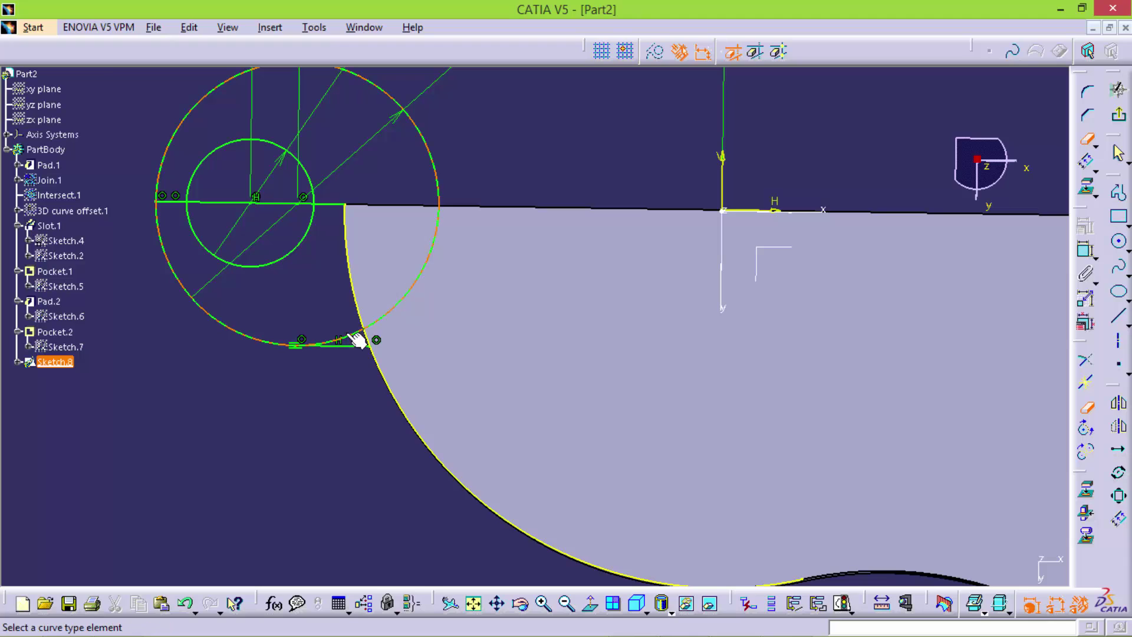
click(382, 364)
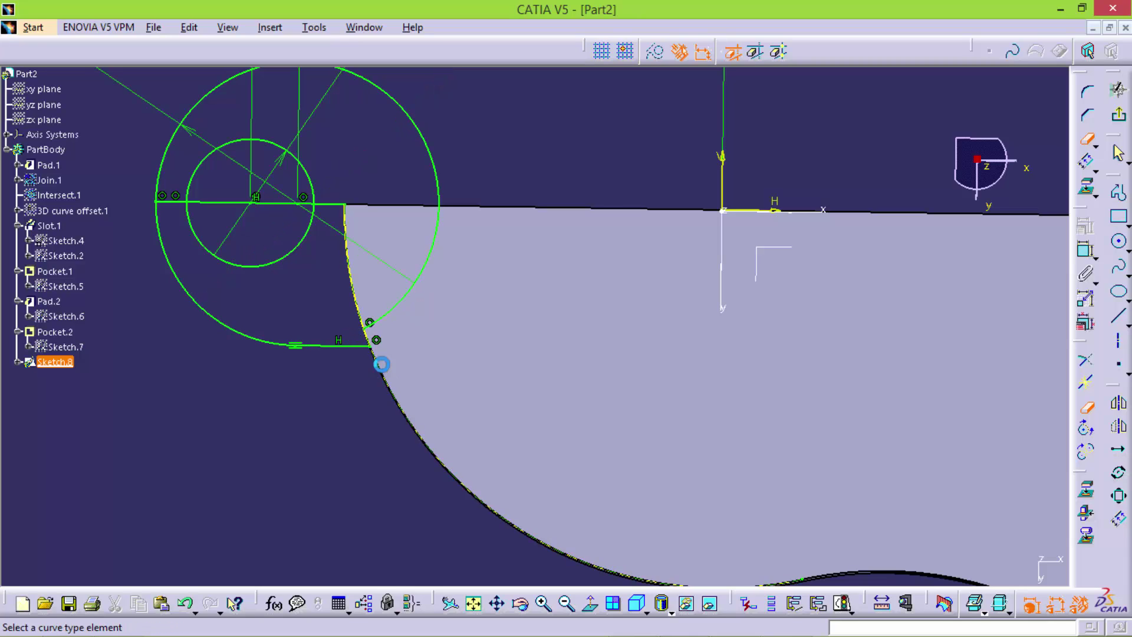
click(402, 313)
middle_drag(391, 303, 330, 203)
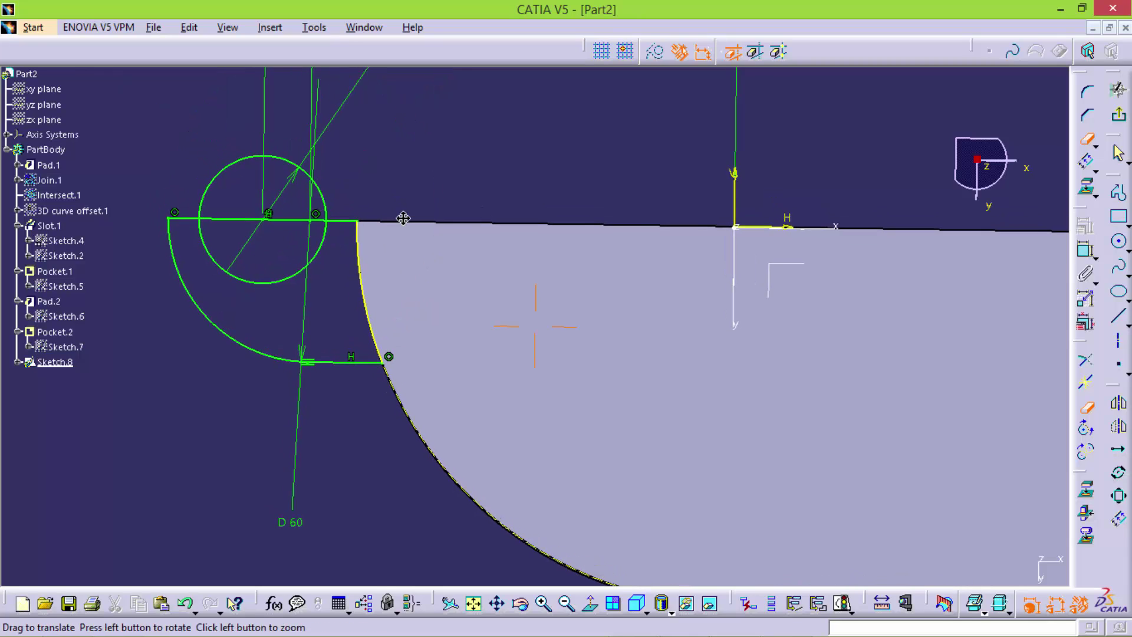
click(295, 177)
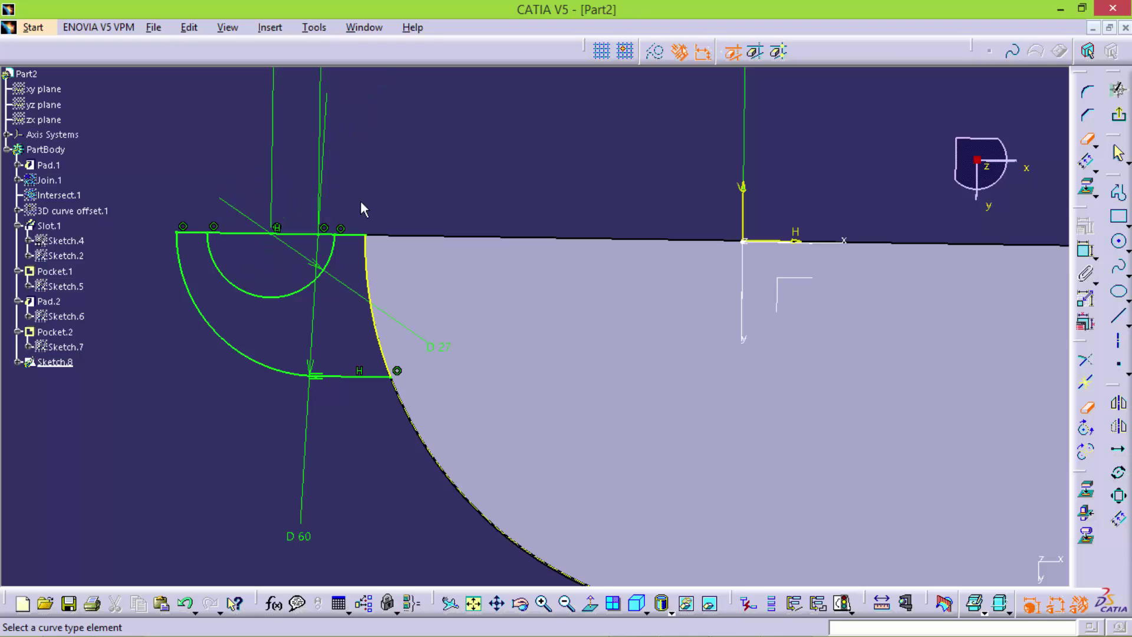
click(299, 242)
middle_drag(416, 204, 610, 266)
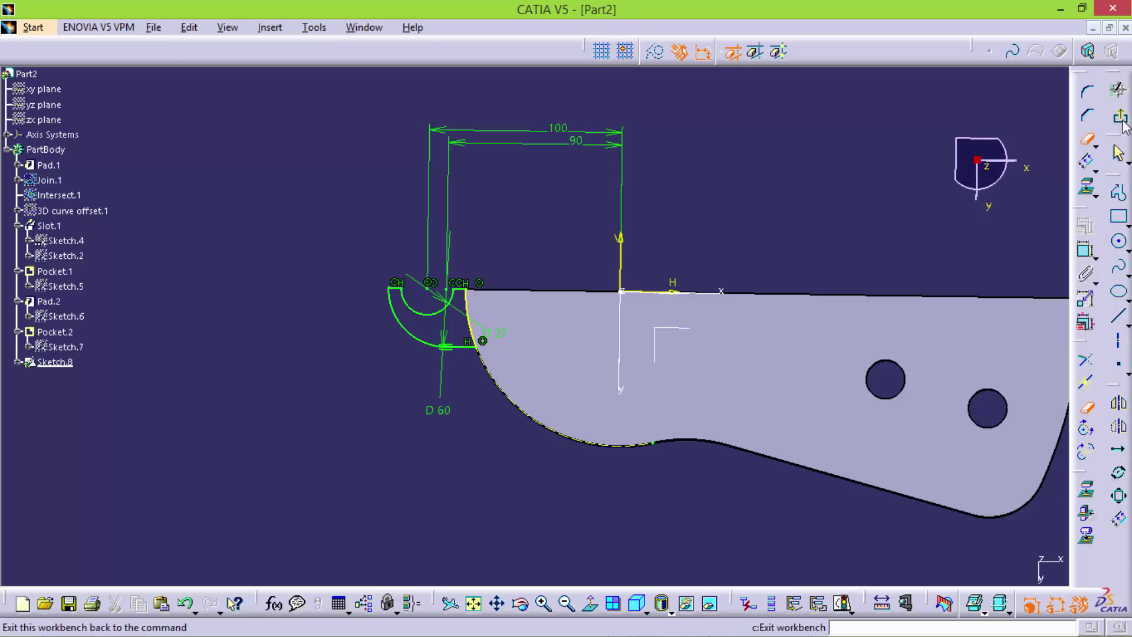
click(1123, 127)
Orbit to view the profile in 3D, cancel an Edge Fillet, and reopen Sketch.8
mouse_move(675, 245)
middle_down()
mouse_move(662, 398)
mouse_move(440, 243)
mouse_move(474, 397)
middle_up()
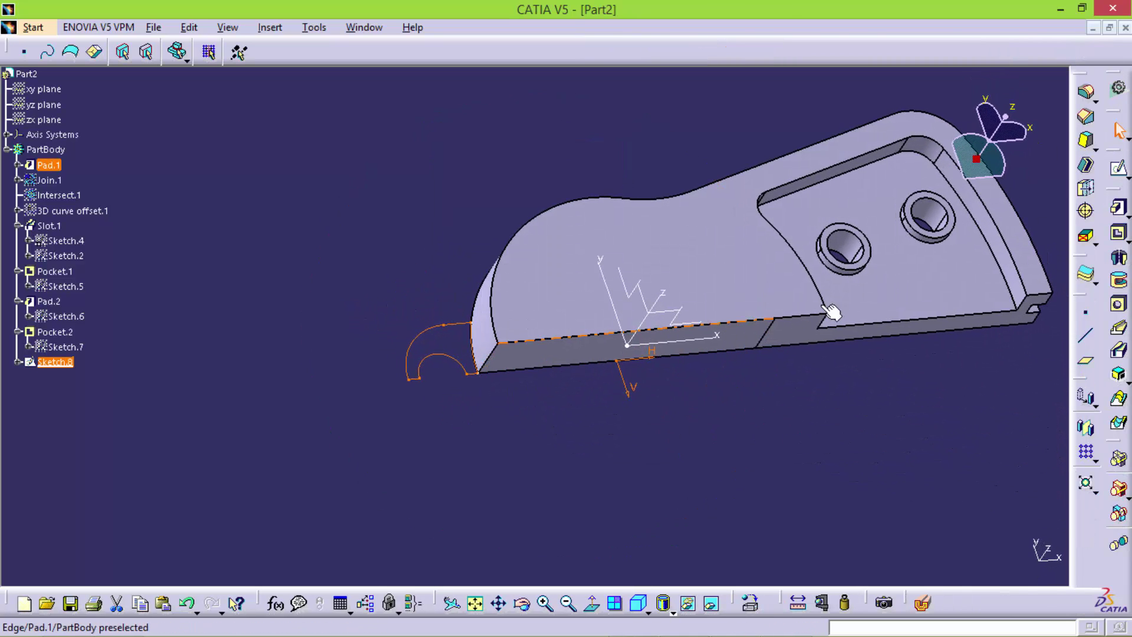
click(1086, 93)
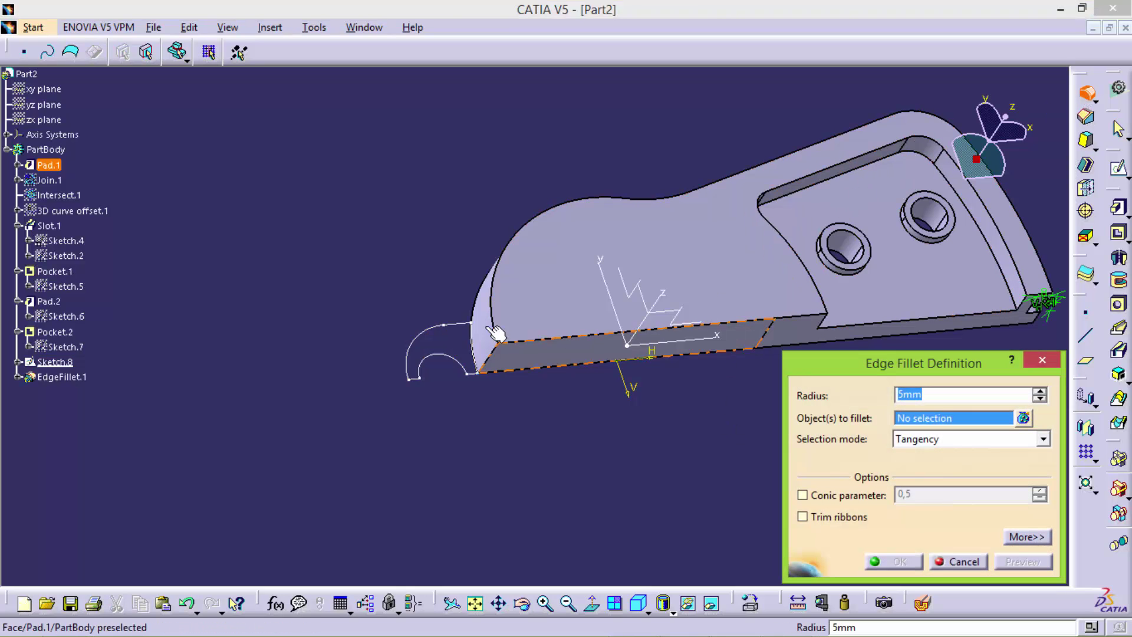
click(953, 562)
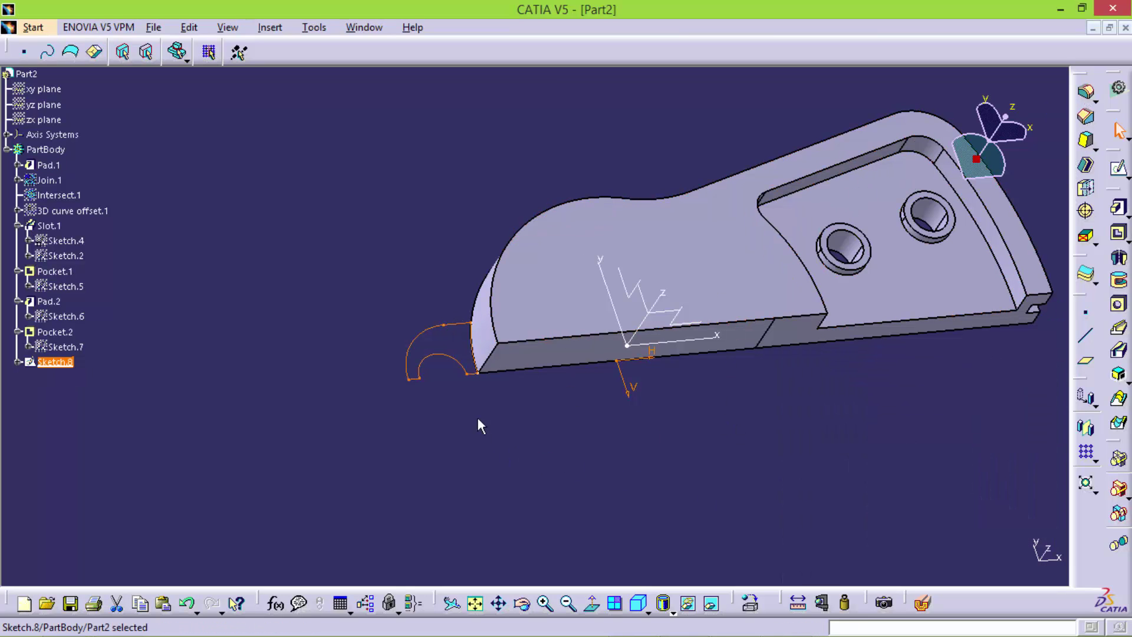
double_click(465, 366)
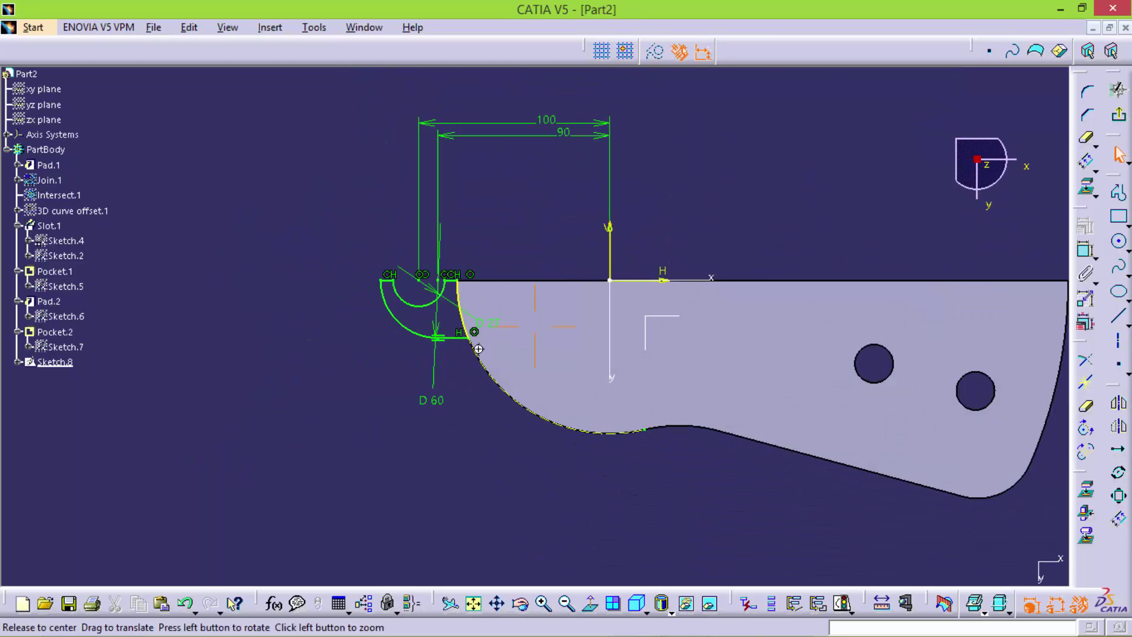
mouse_move(410, 182)
middle_down()
mouse_move(536, 237)
mouse_move(568, 450)
mouse_move(516, 199)
mouse_move(392, 235)
mouse_move(577, 367)
mouse_move(564, 359)
mouse_move(521, 374)
mouse_move(508, 399)
mouse_move(523, 435)
mouse_move(610, 453)
middle_up()
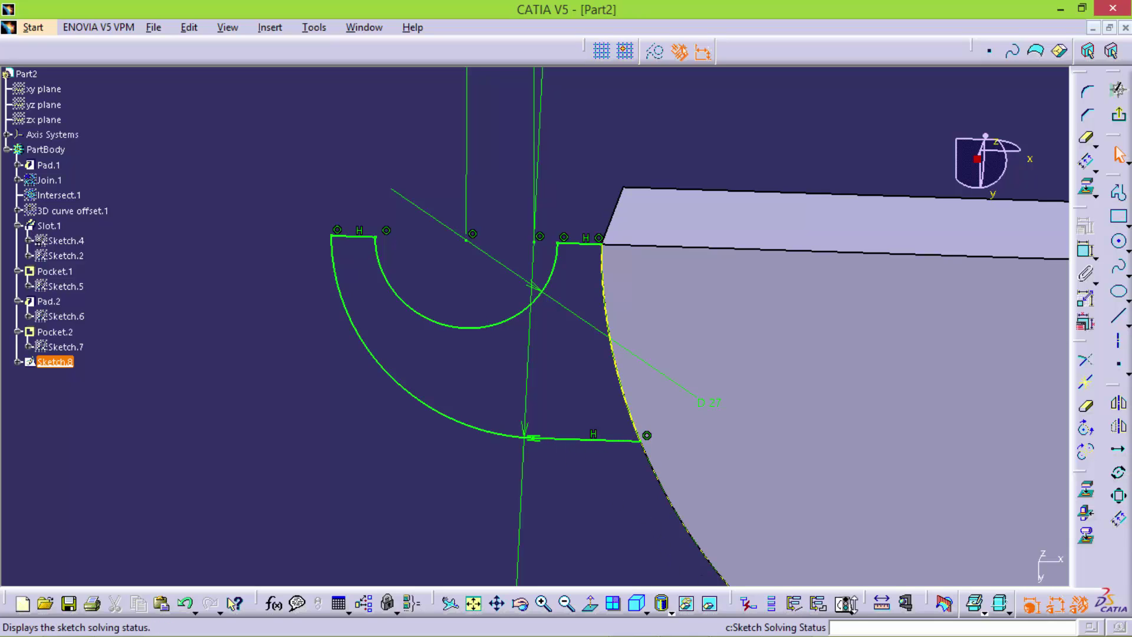
Check Sketch.8's solving status and toggle the hidden-elements space on and off
click(843, 603)
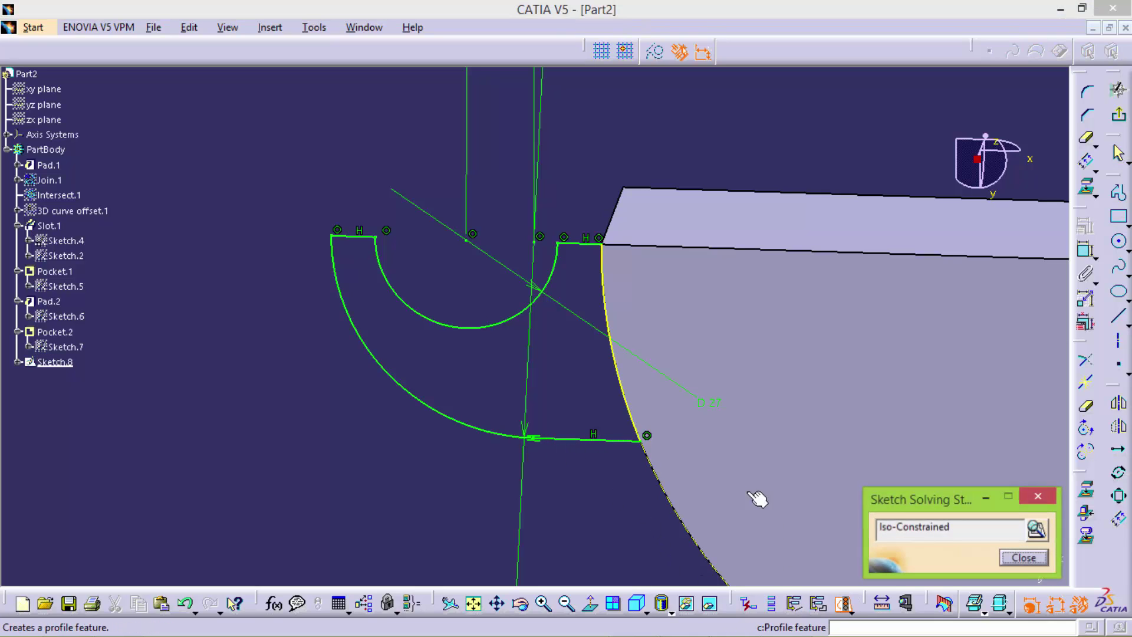
click(1024, 558)
click(853, 611)
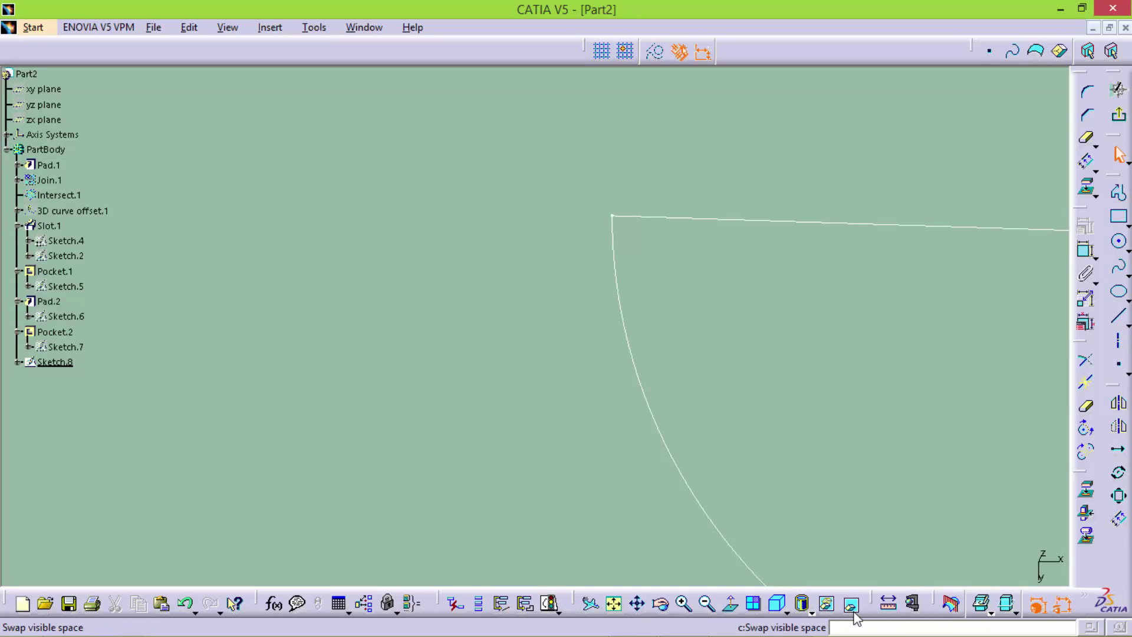
click(853, 613)
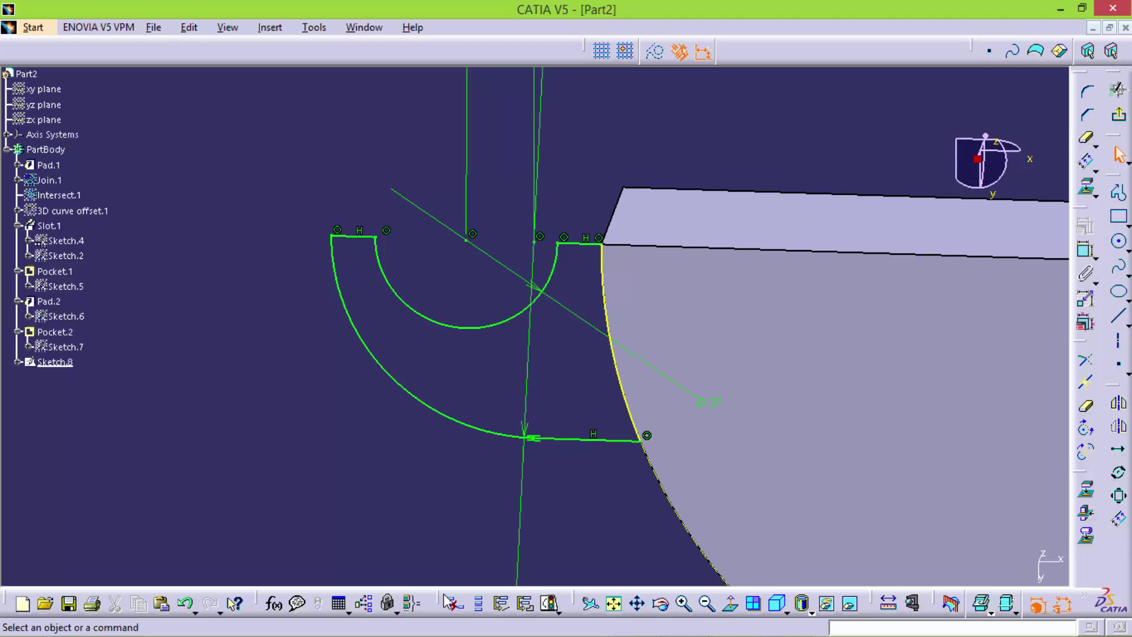
Rearrange the bottom toolbars, floating the Visualization toolbar over the canvas
drag(578, 602, 433, 611)
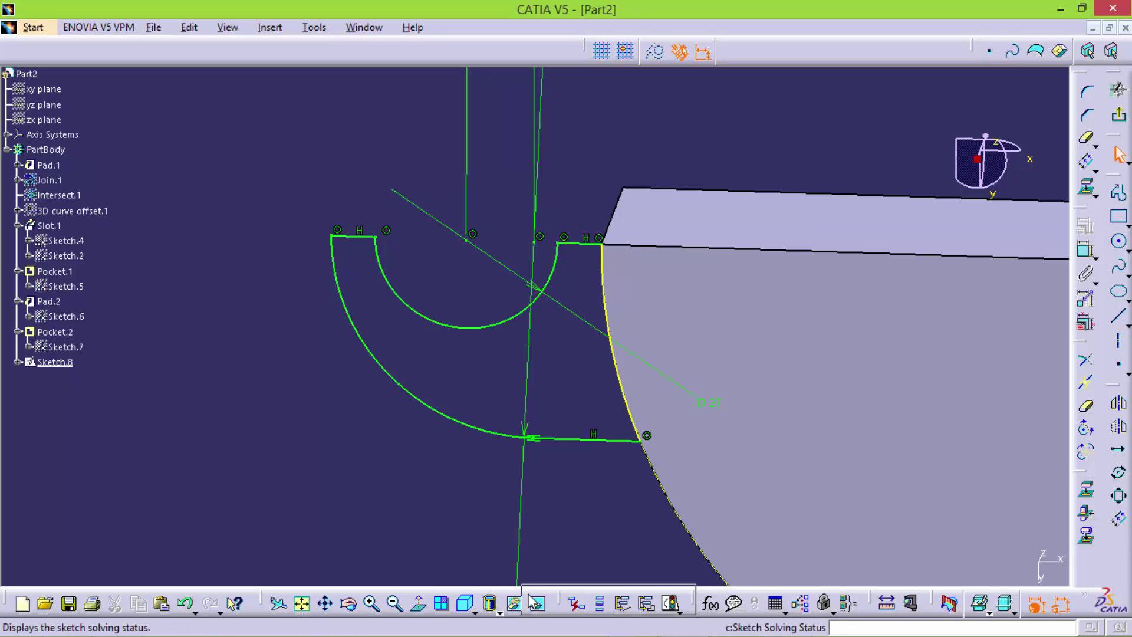
drag(545, 599, 273, 604)
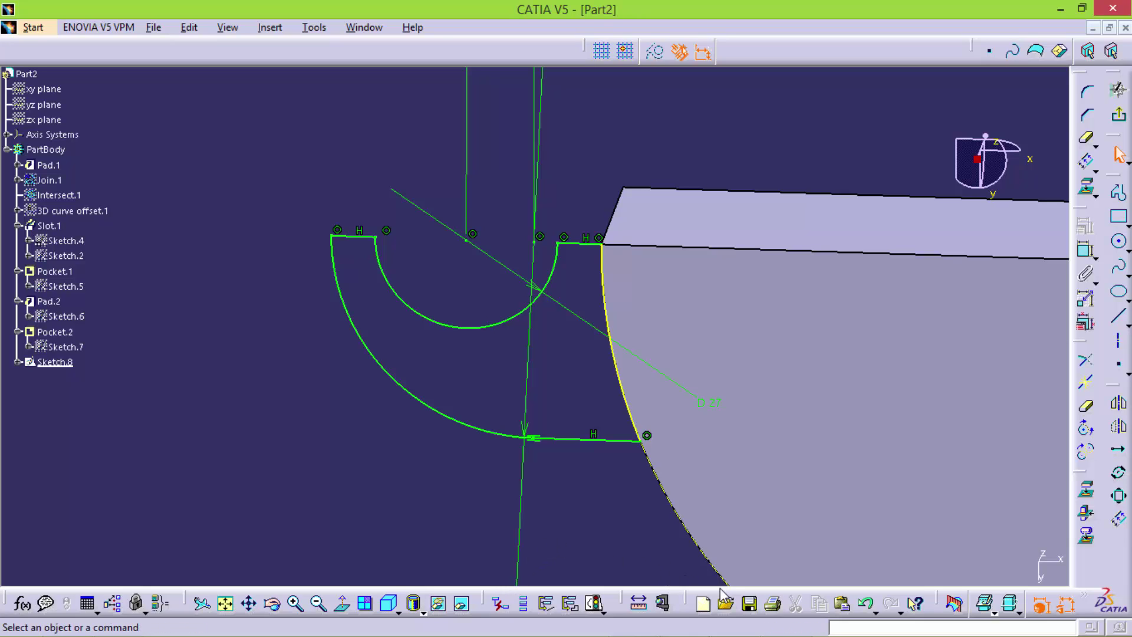
drag(693, 601, 17, 602)
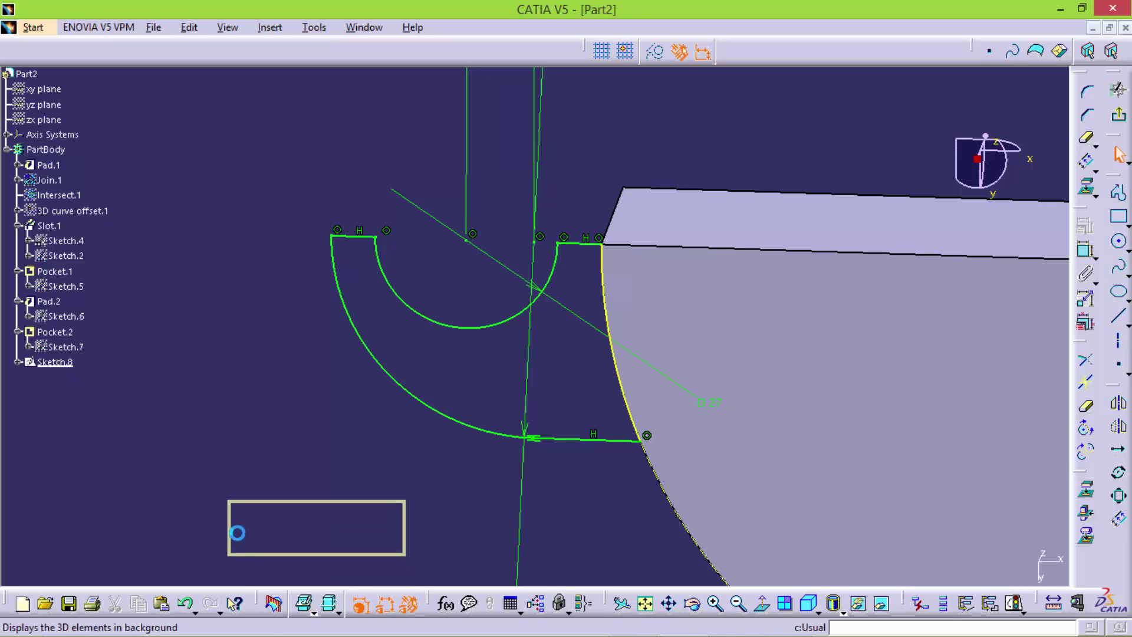
drag(263, 607, 242, 546)
drag(407, 600, 262, 604)
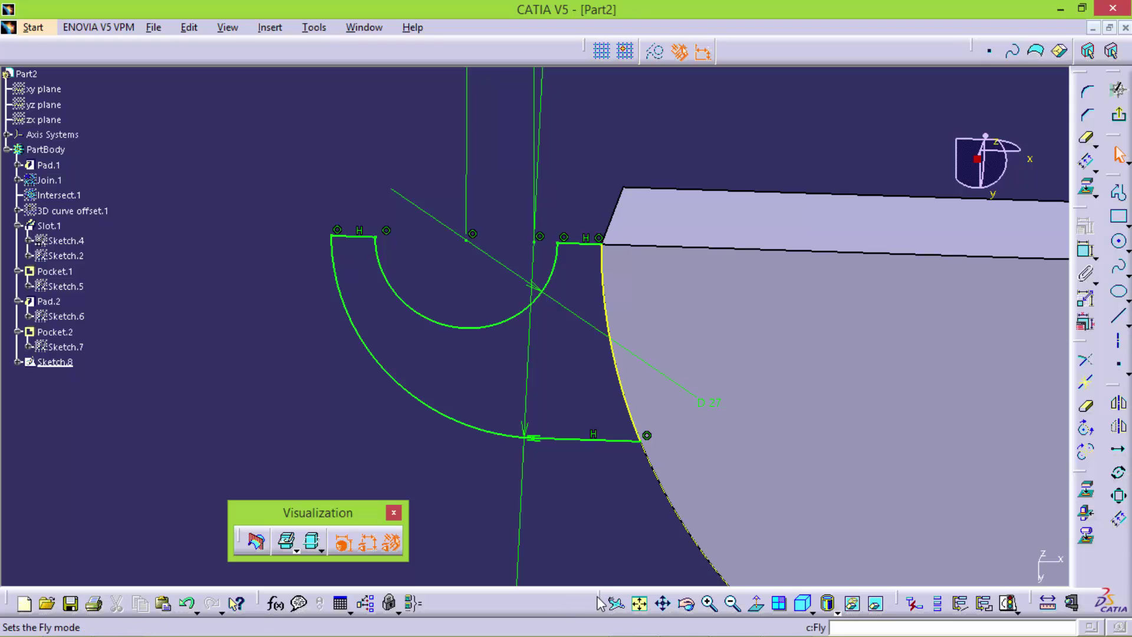
drag(600, 602, 446, 602)
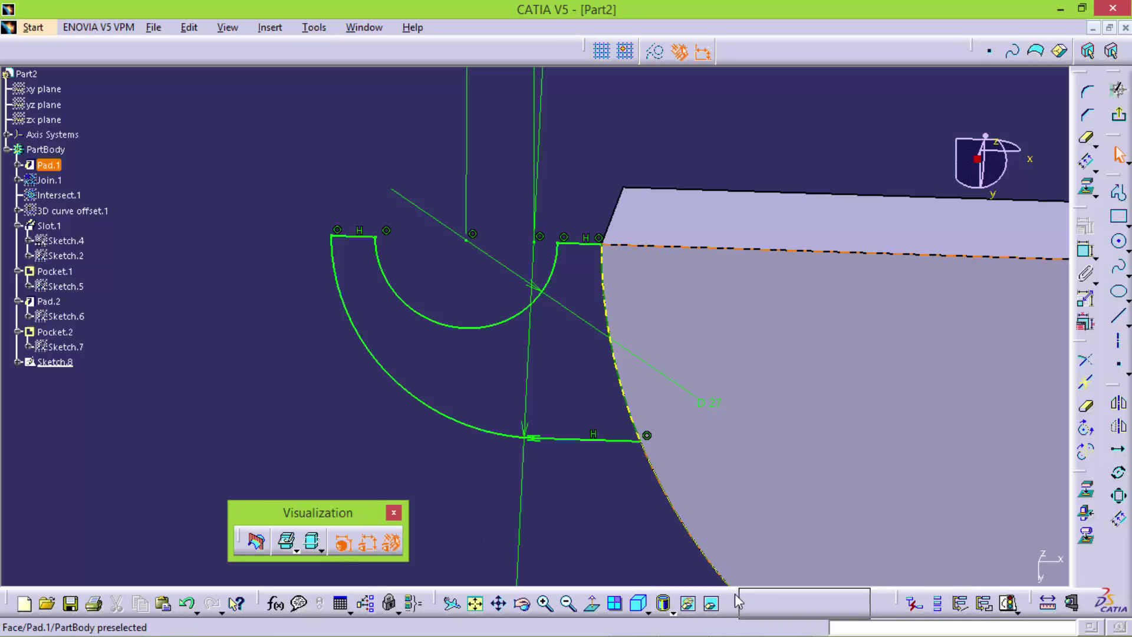
drag(737, 601, 738, 601)
Run Sketch Analysis to confirm a closed six-curve profile, then return to 3D
click(843, 601)
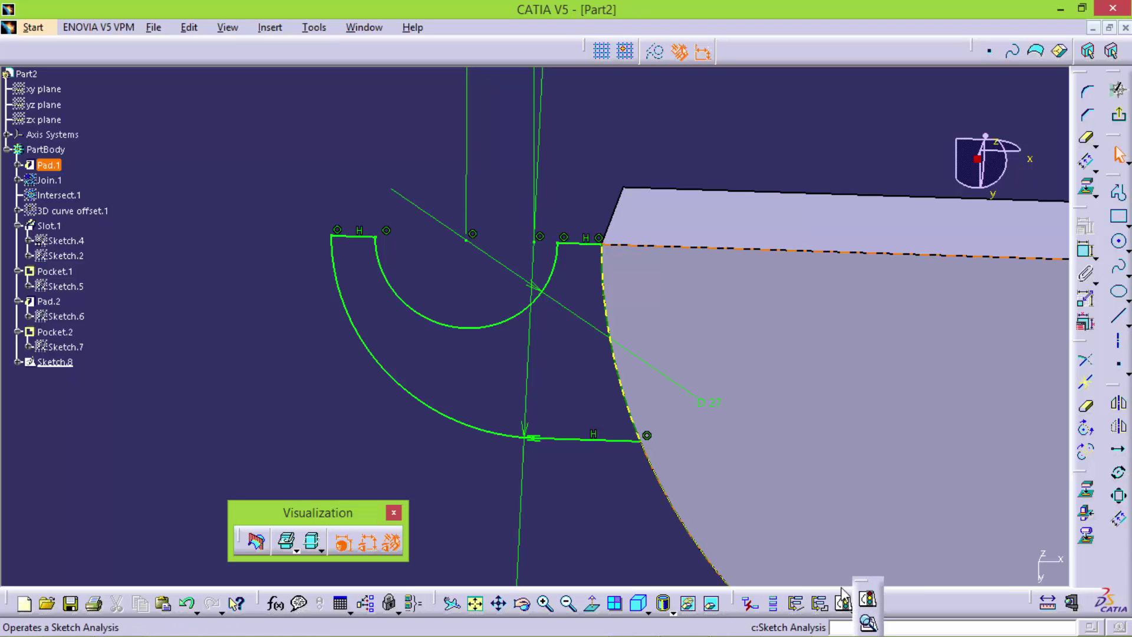
click(868, 622)
click(684, 231)
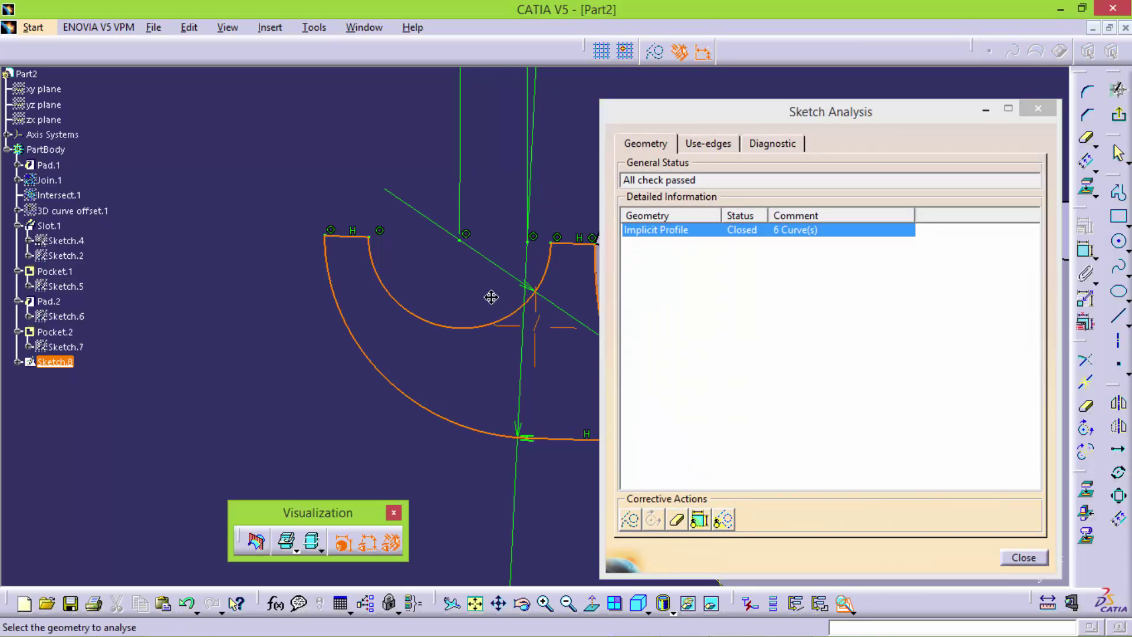
ctrl+middle_drag(491, 297, 461, 357)
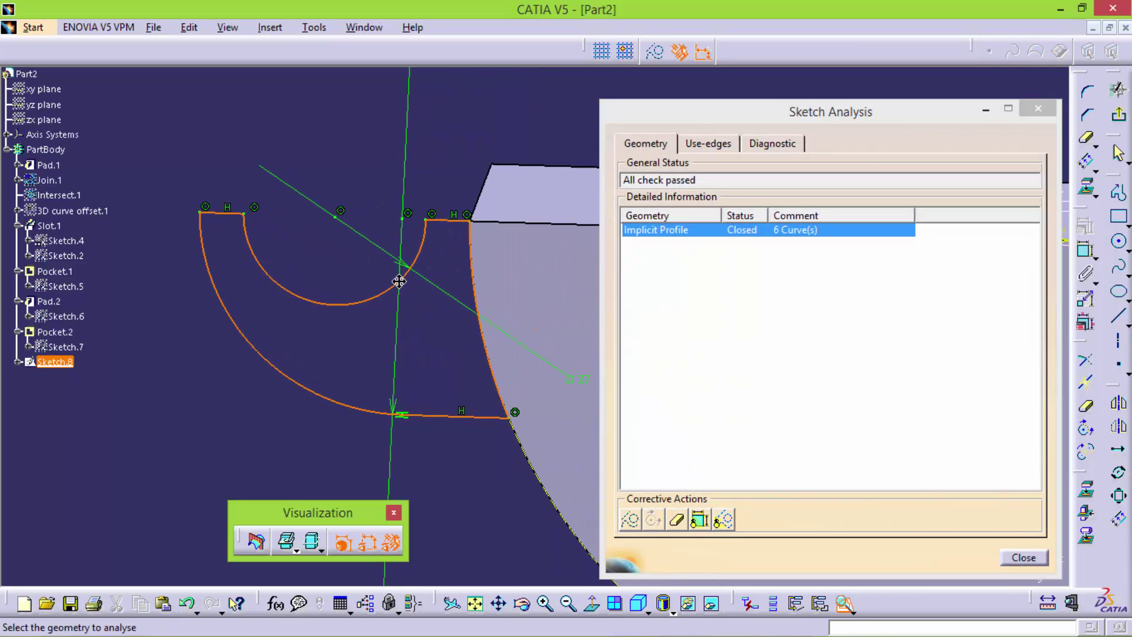
click(1025, 558)
drag(352, 512, 1002, 602)
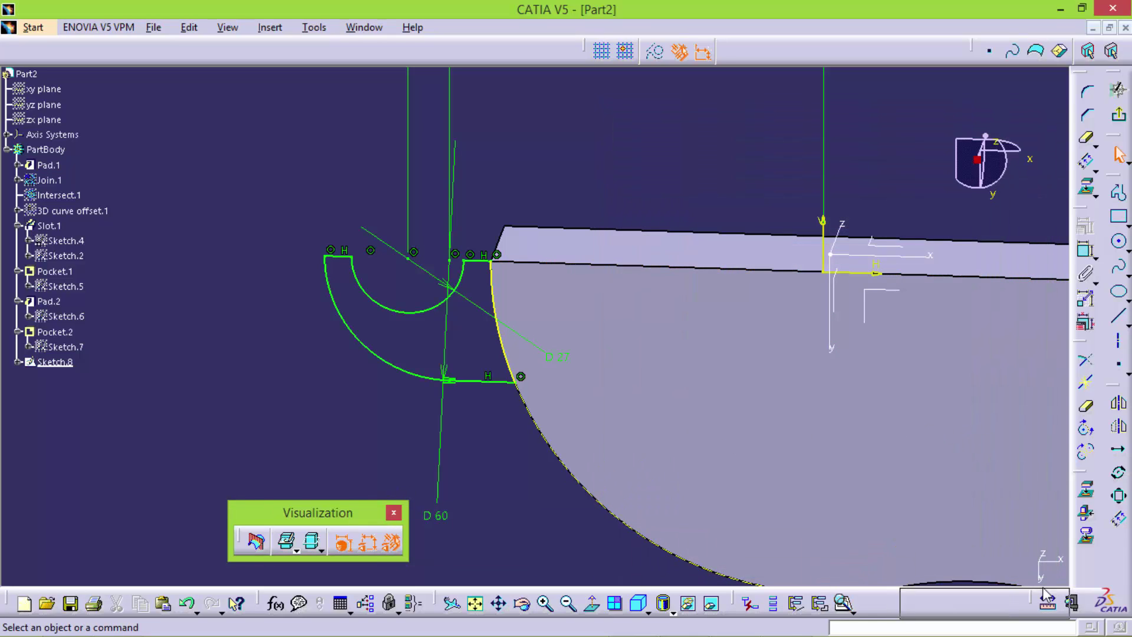
click(1118, 114)
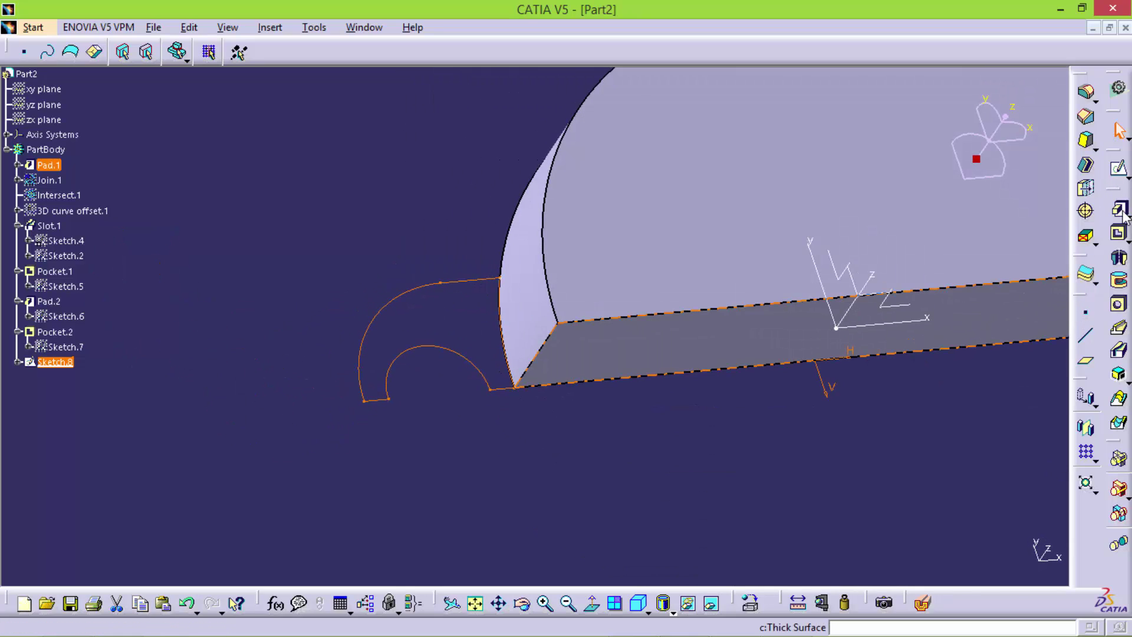
Pad Sketch.8 20mm in the reversed direction, after checking the reference drawing
click(1118, 206)
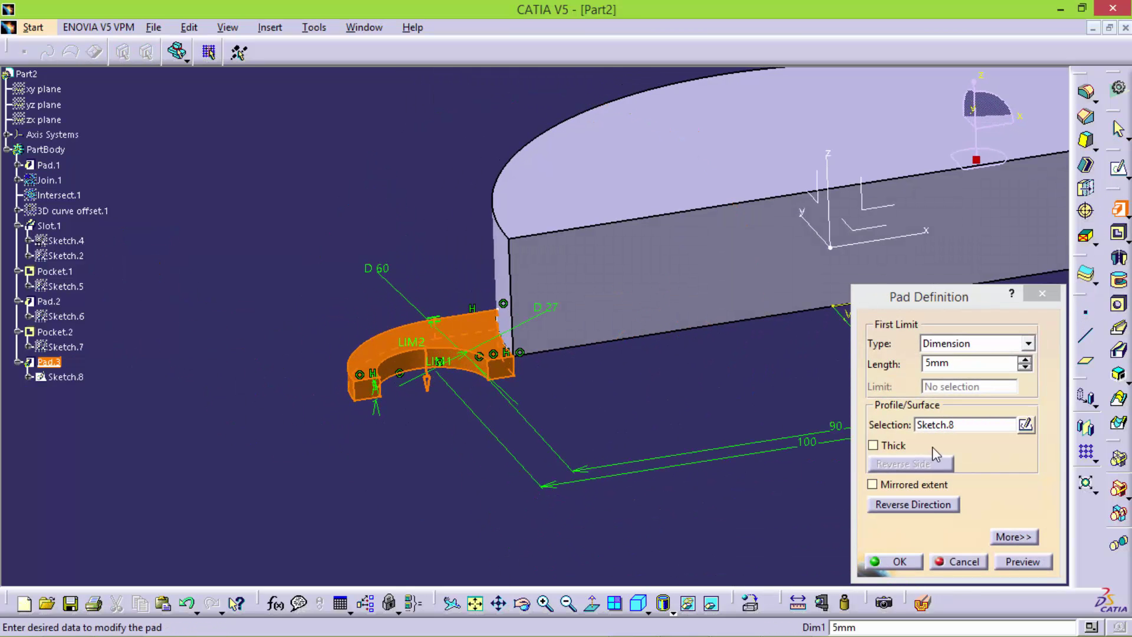
click(927, 506)
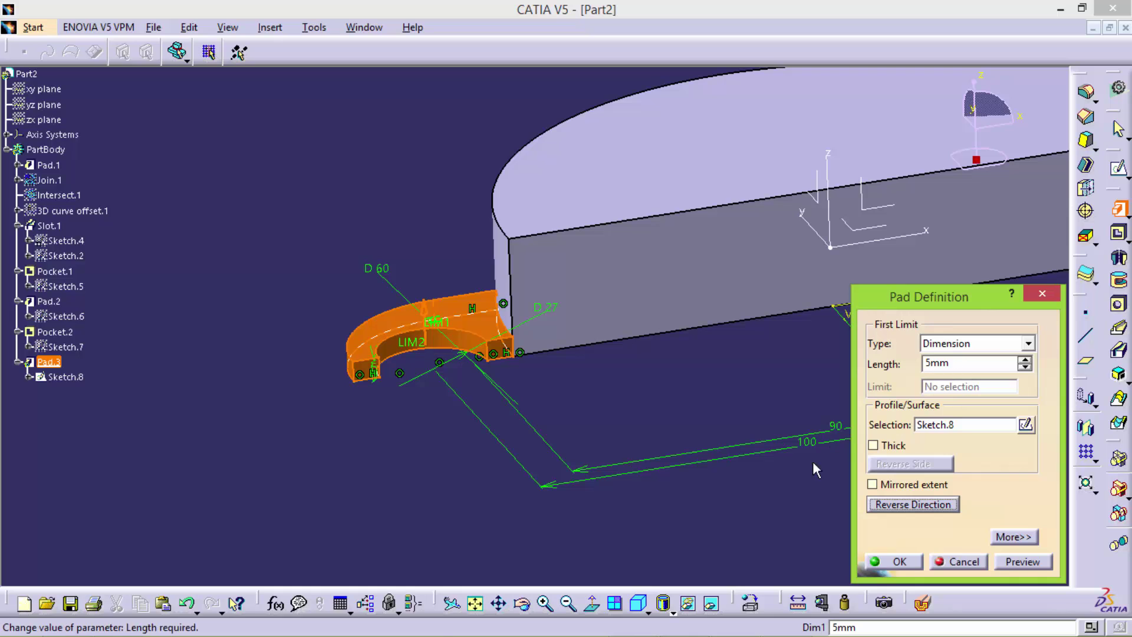
click(766, 619)
scroll(588, 465, down, 1)
scroll(387, 318, down, 2)
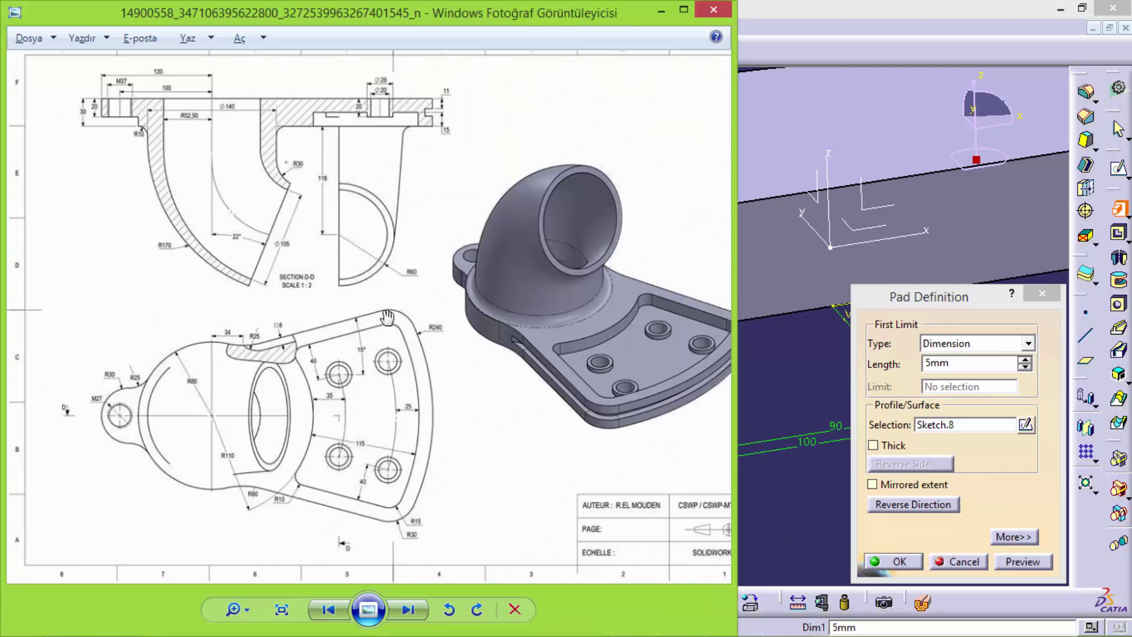
scroll(353, 295, up, 1)
scroll(306, 259, up, 2)
scroll(257, 225, up, 1)
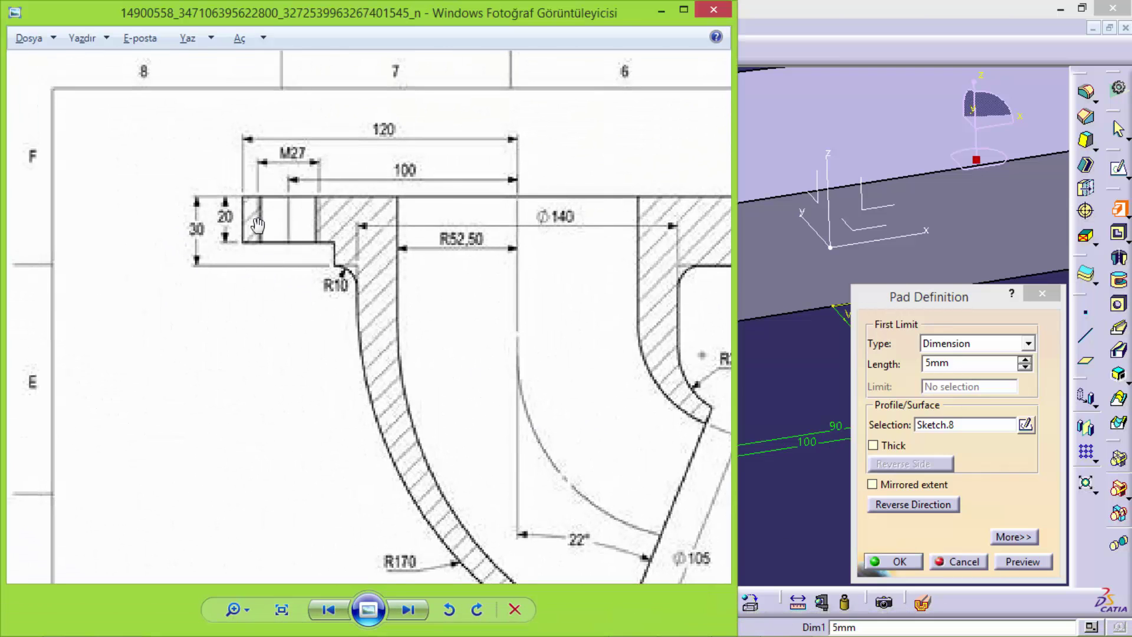
click(817, 63)
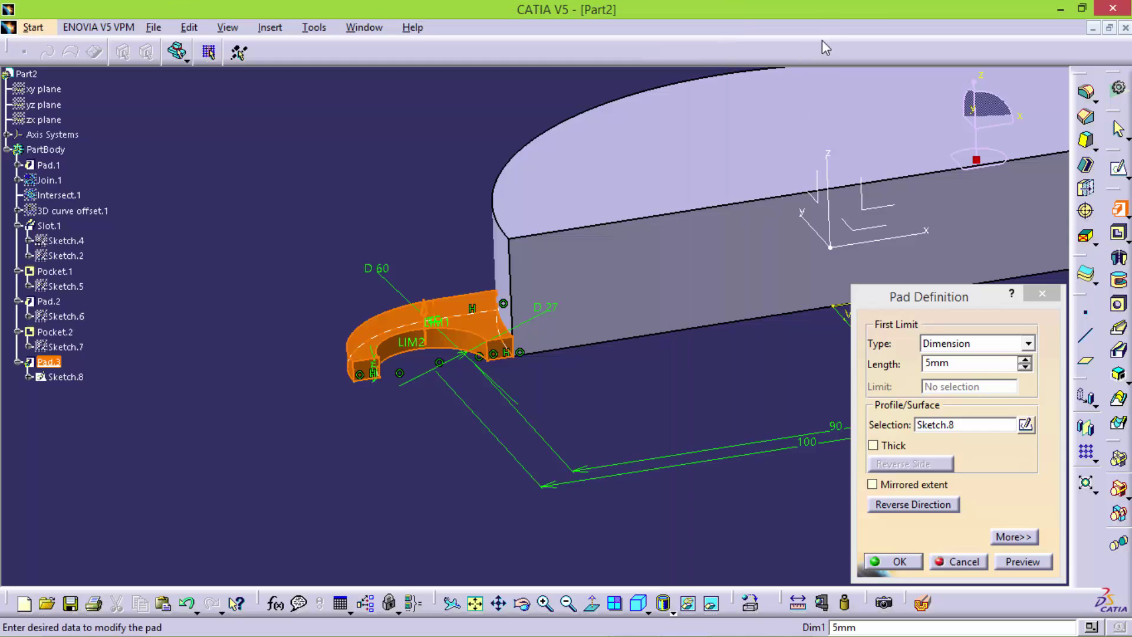
double_click(947, 368)
text(20)
key(Return)
key(Return)
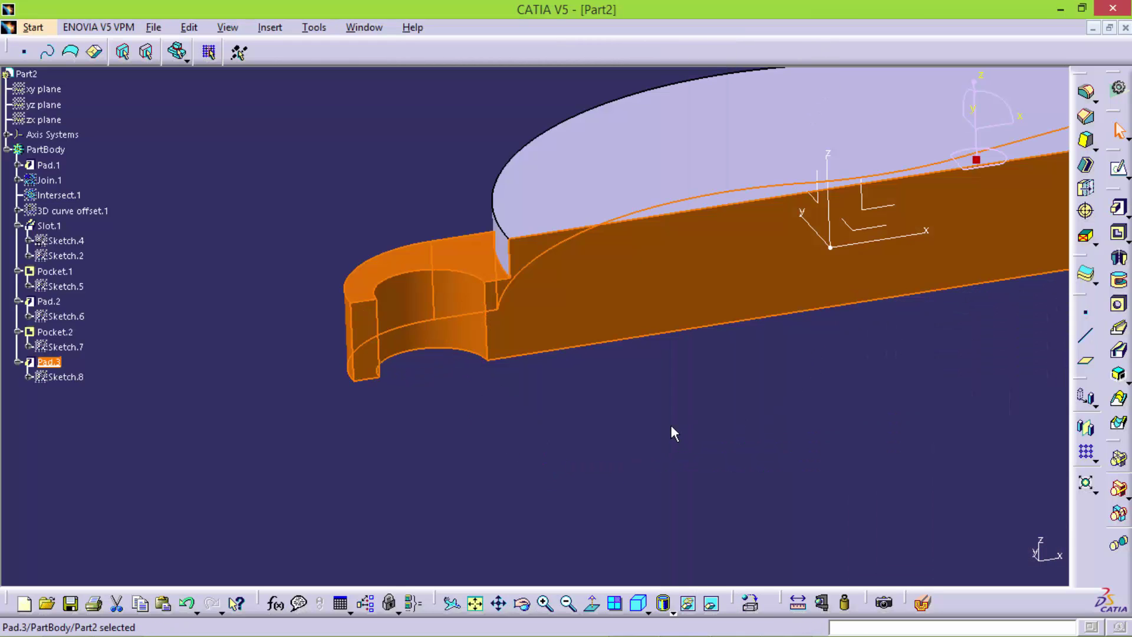
Rotate to inspect the new tab and consult the reference drawing
mouse_move(566, 407)
middle_down()
mouse_move(877, 379)
mouse_move(763, 285)
middle_up()
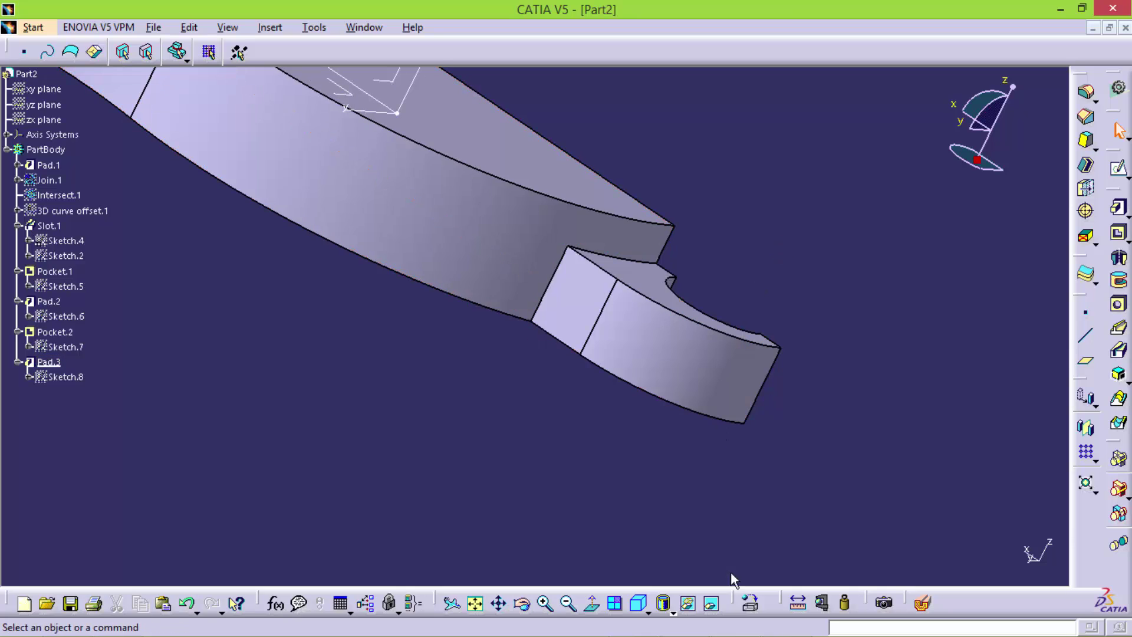
click(785, 635)
scroll(498, 316, up, 3)
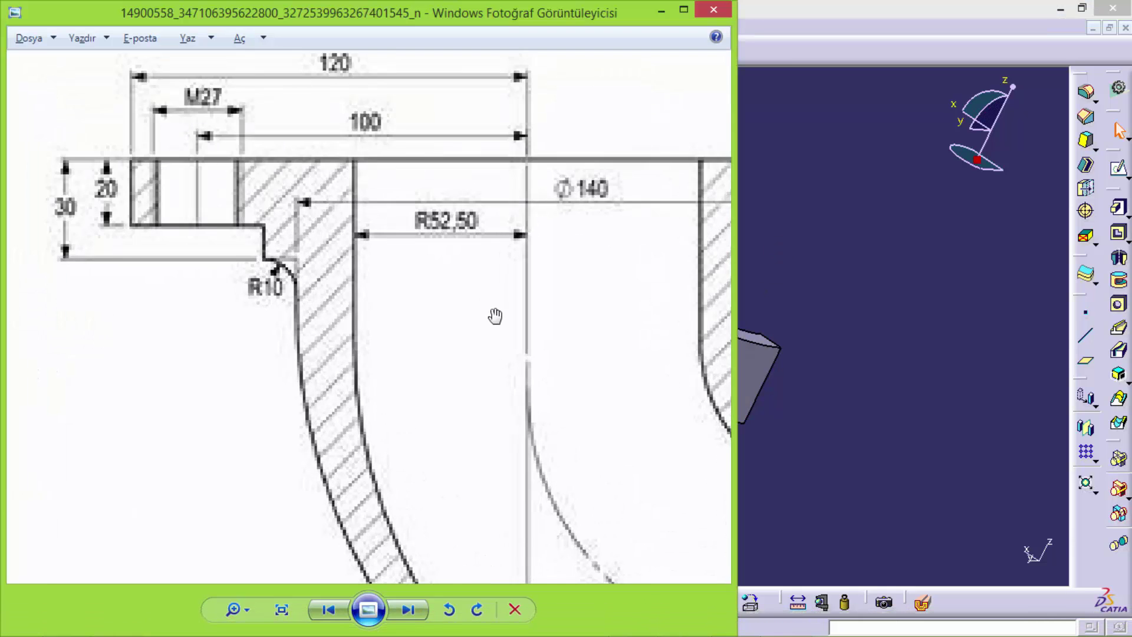
scroll(494, 347, down, 4)
scroll(490, 424, down, 2)
scroll(230, 361, up, 3)
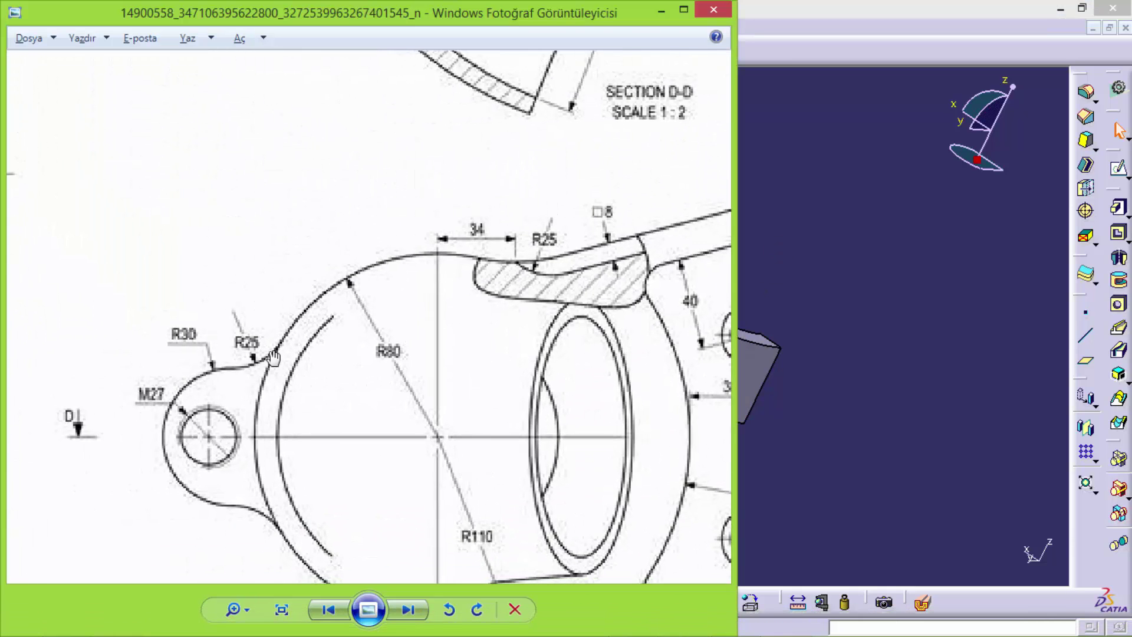
click(797, 349)
Fillet the tab-to-base junction edge with a 25mm radius and reframe the part
click(1086, 92)
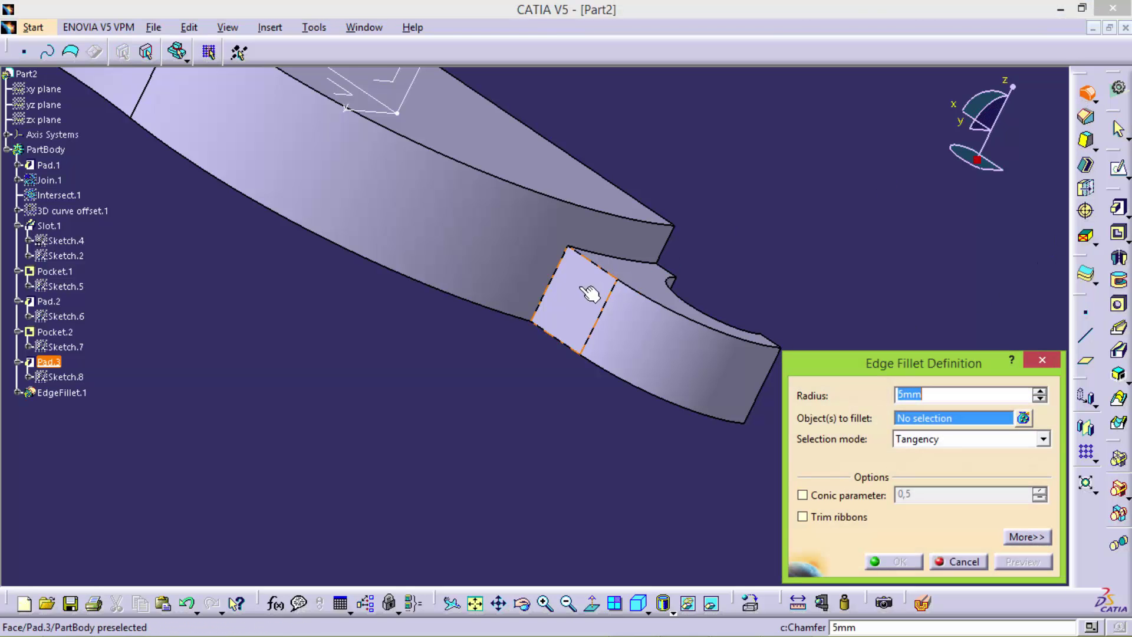
click(563, 285)
text(25)
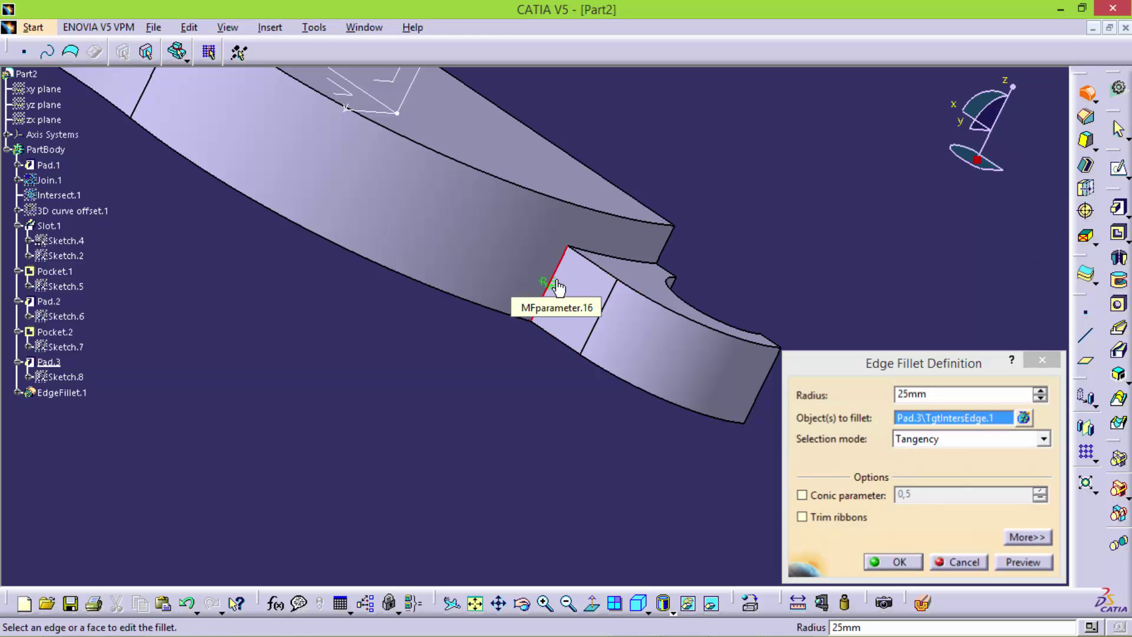
key(Return)
mouse_move(808, 269)
middle_down()
mouse_move(670, 424)
mouse_move(849, 525)
middle_up()
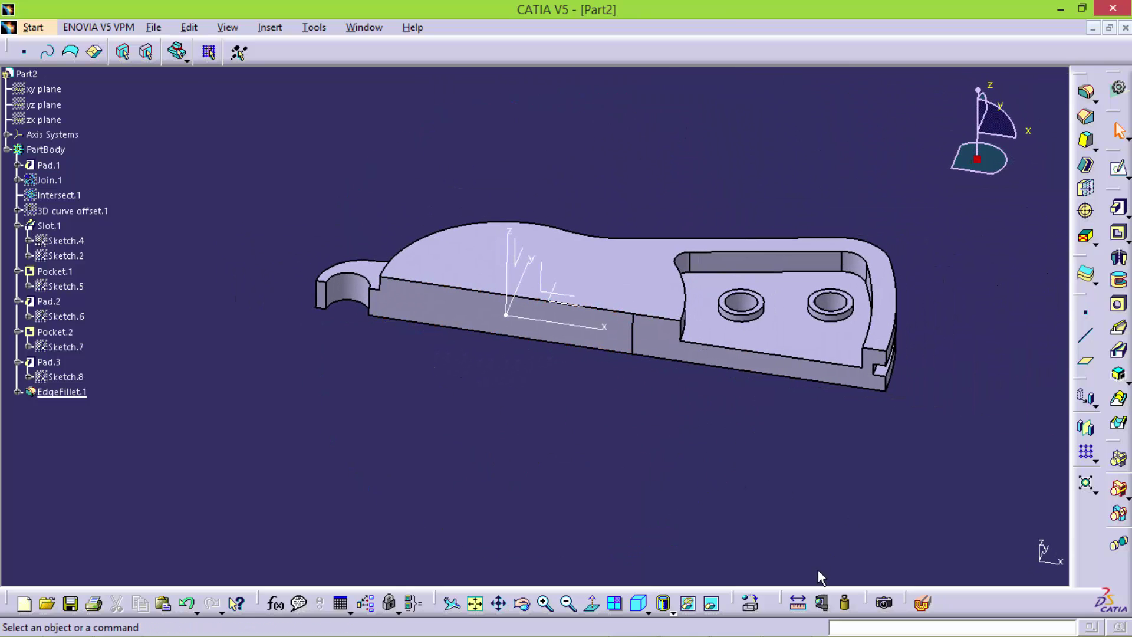
middle_drag(689, 422, 719, 440)
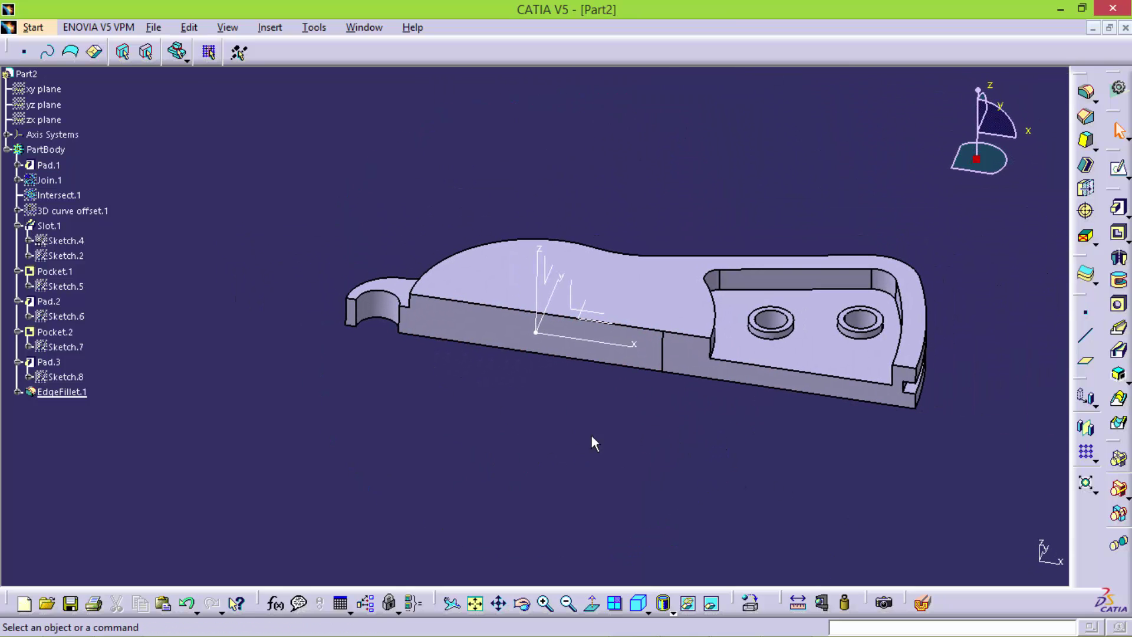
middle_drag(449, 404, 452, 441)
middle_drag(535, 405, 526, 432)
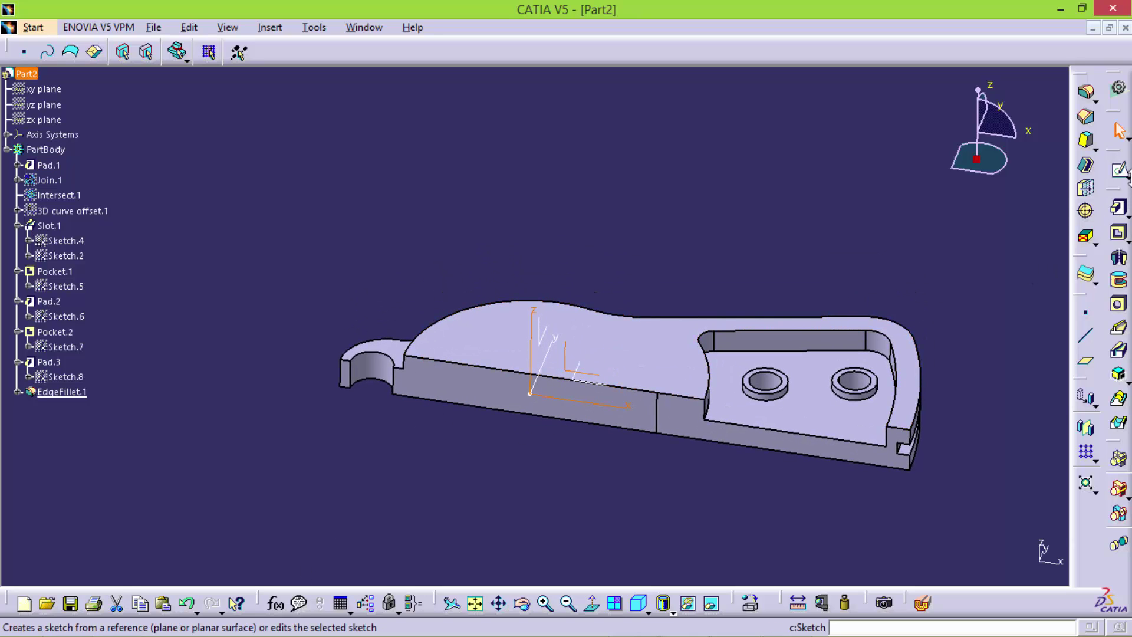
Start a positioned sketch on the ZX plane and draw a vertical line into a tangent arc
click(1117, 203)
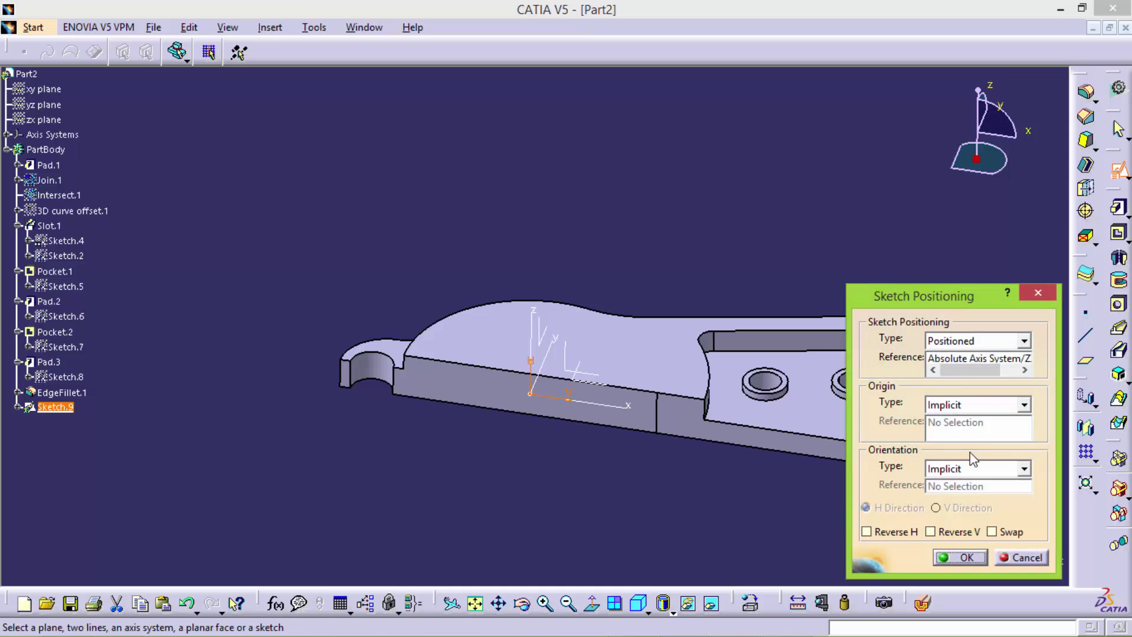
click(971, 558)
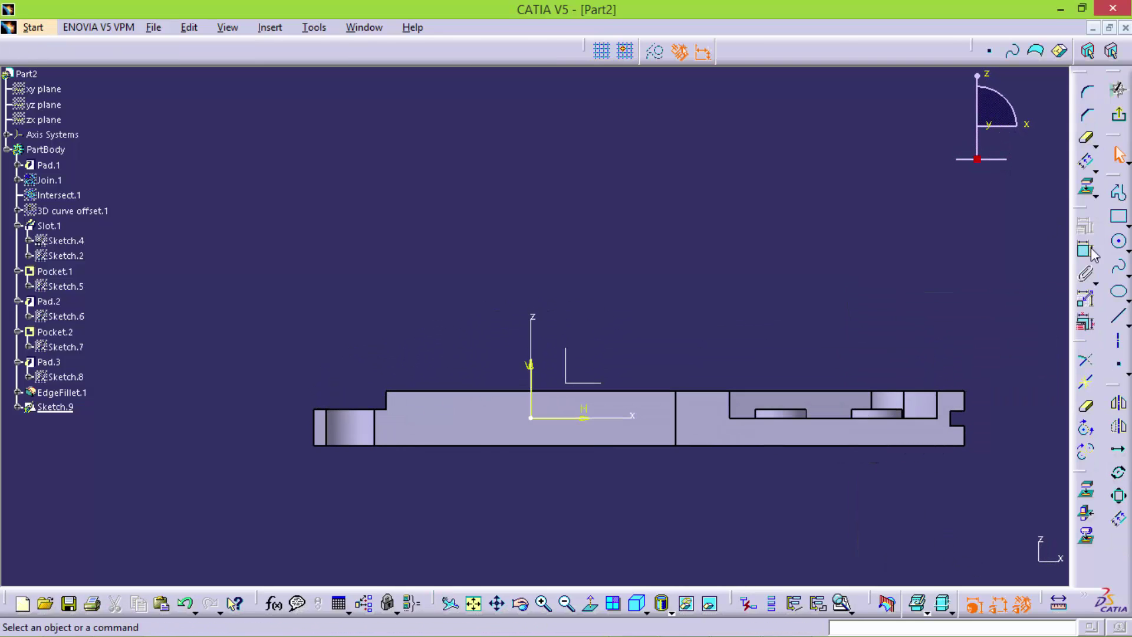
click(1118, 194)
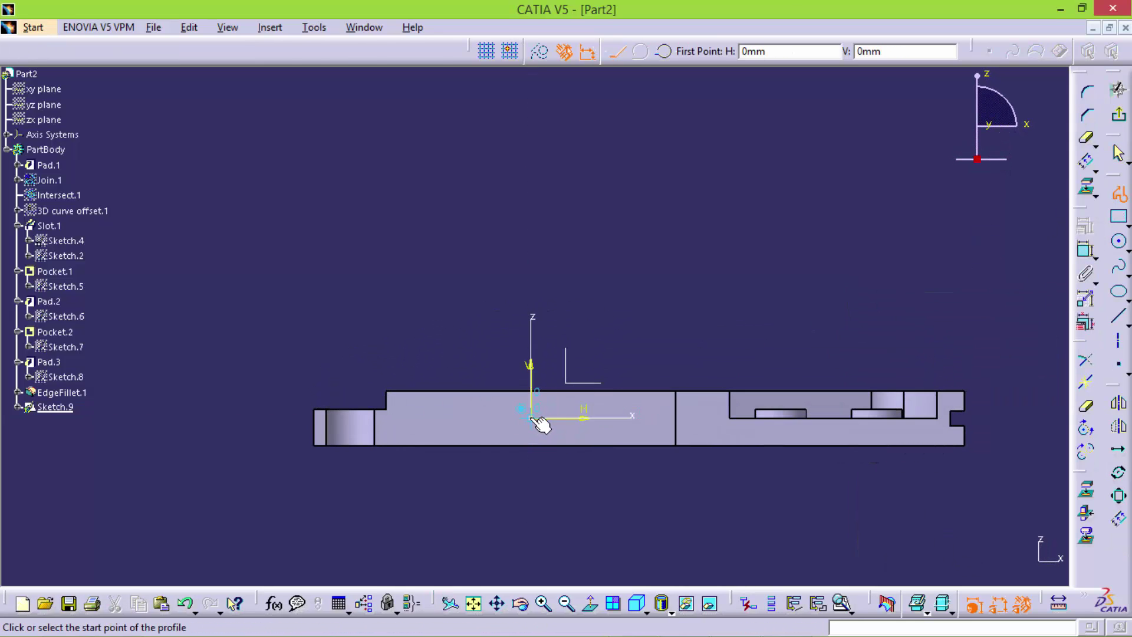
click(530, 418)
click(531, 227)
drag(530, 227, 629, 115)
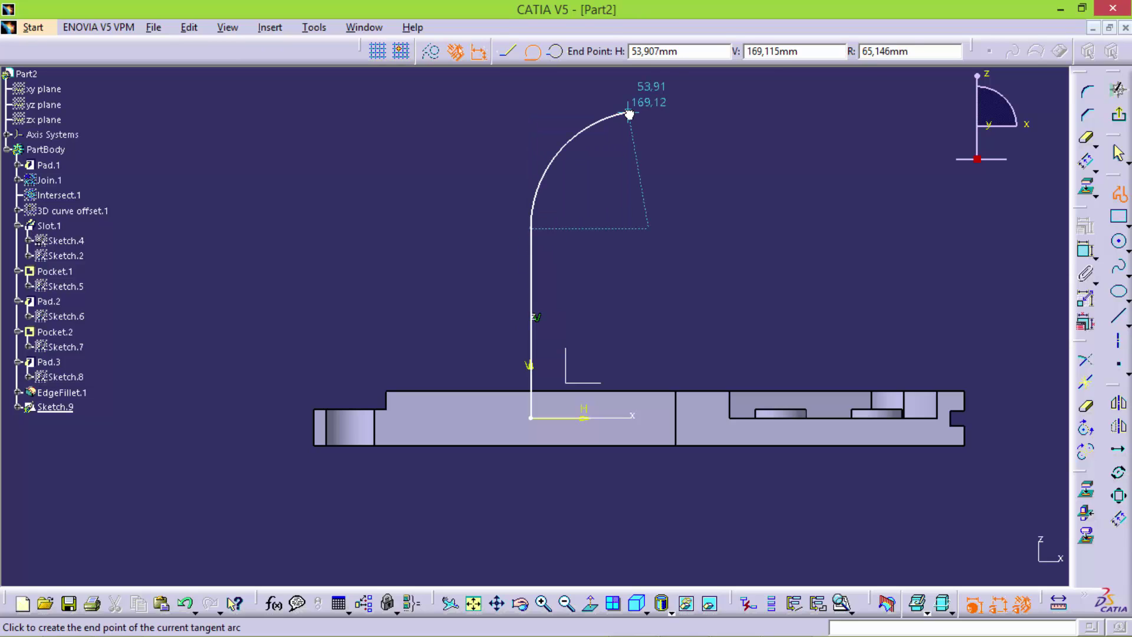
click(630, 114)
key(Escape)
Draw an axis from the arc's end and constrain its angle to the line at 22°
click(1118, 341)
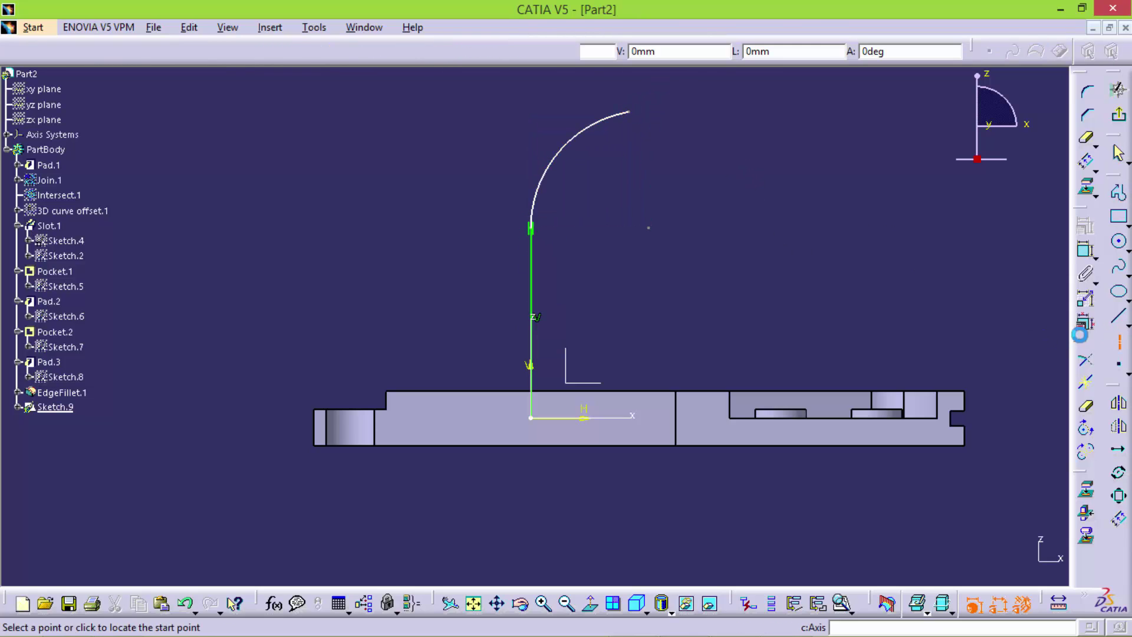
click(629, 112)
click(649, 227)
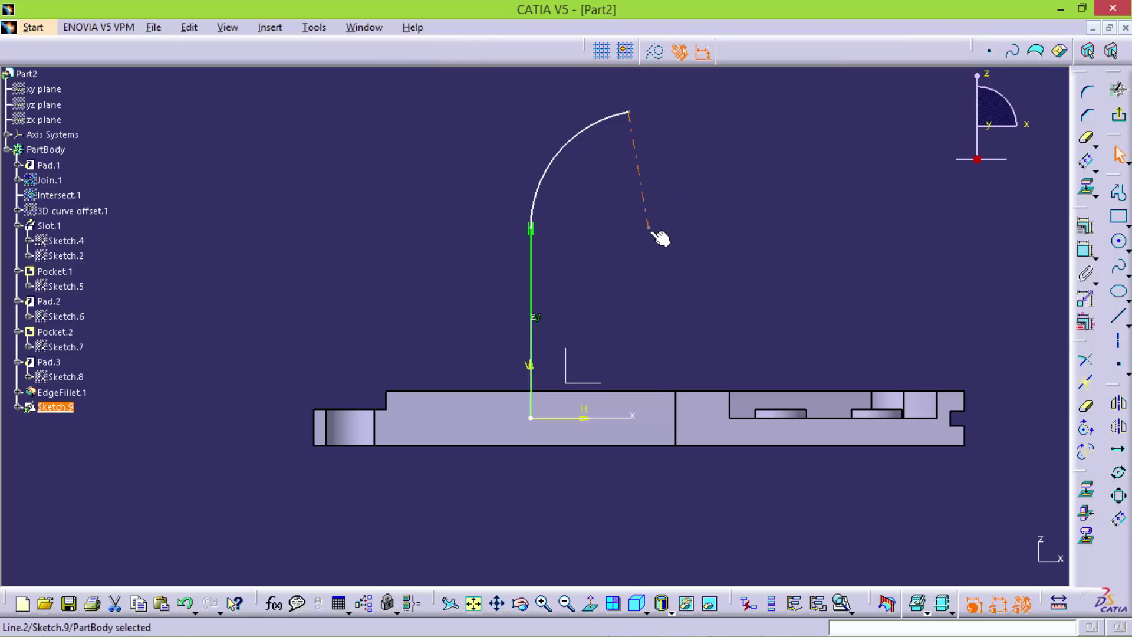
click(648, 194)
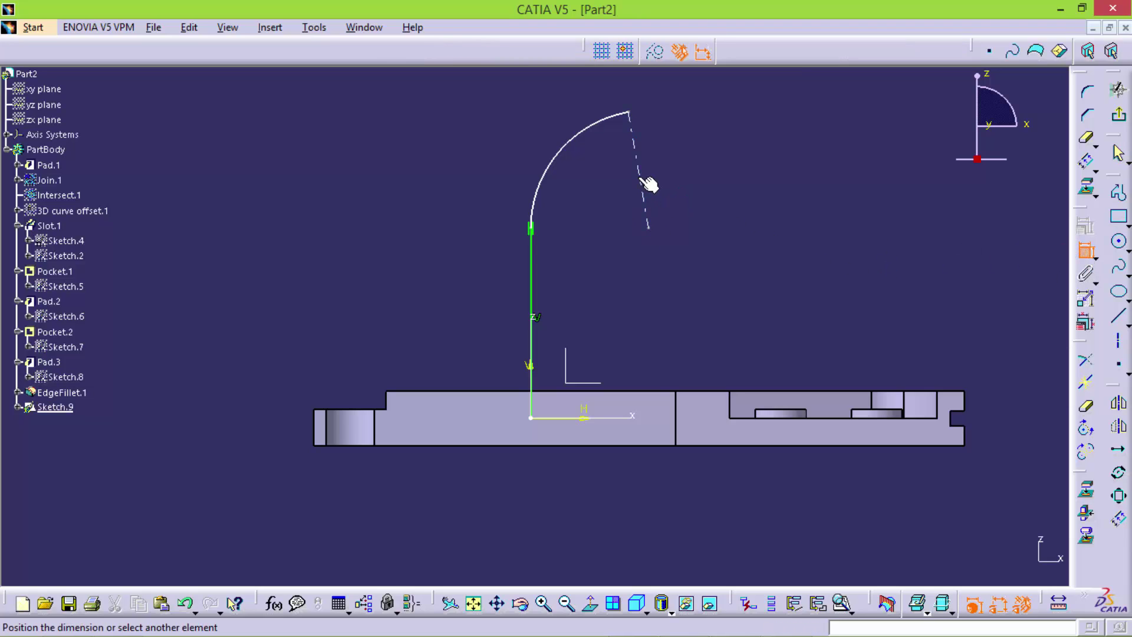
click(583, 248)
double_click(583, 244)
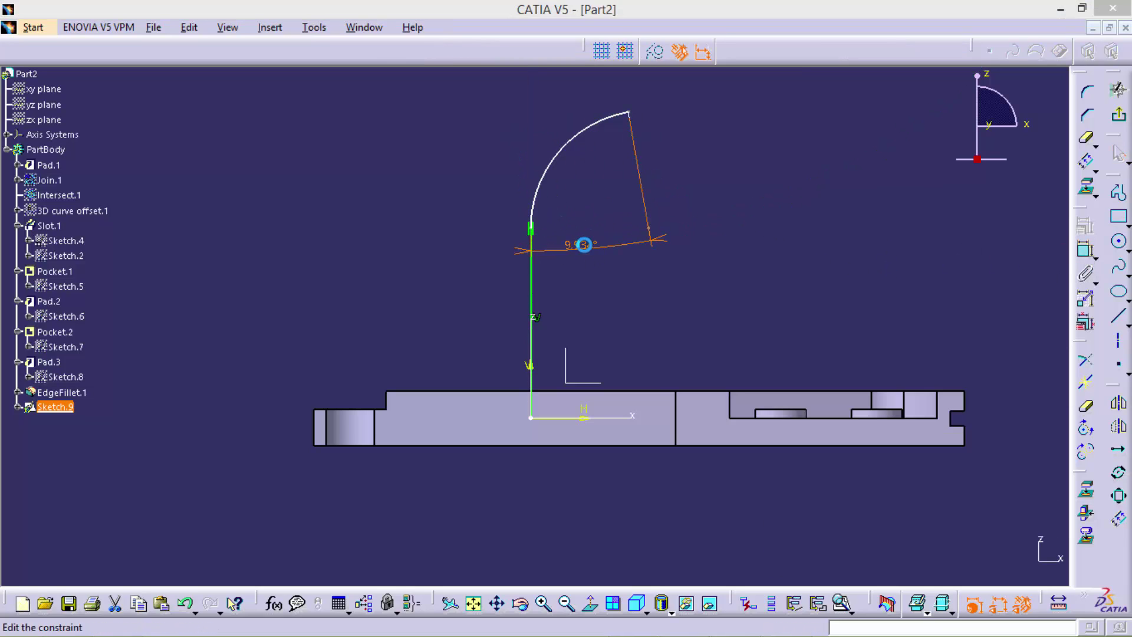
text(22)
key(Return)
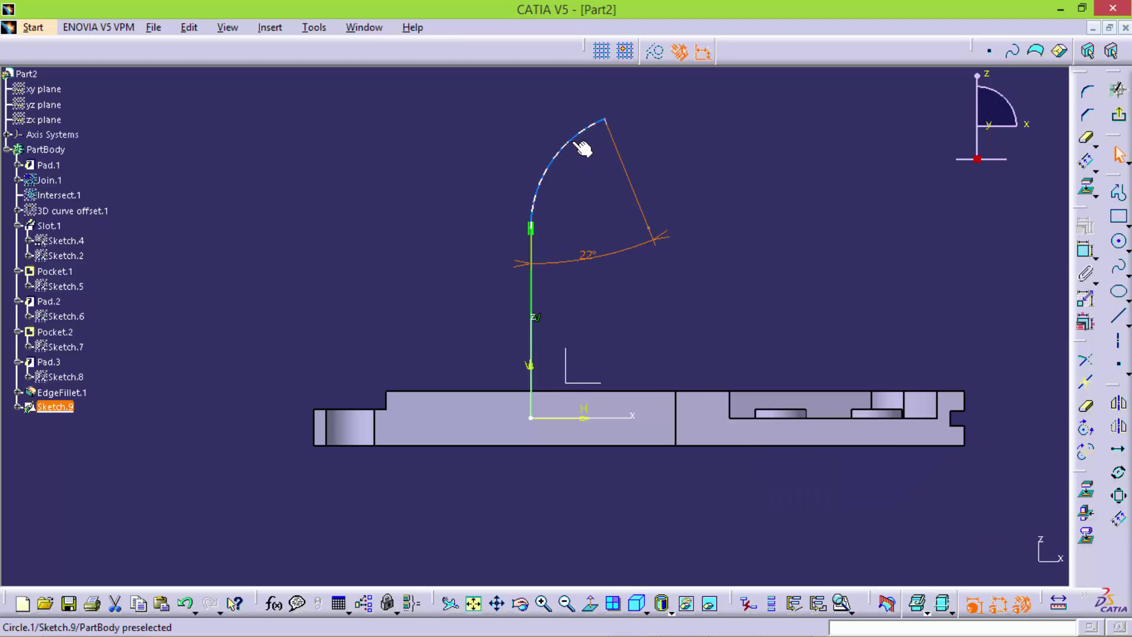
Dimension the arc radius R65.146 and the arc end's 150.348 height above the pad top
click(1085, 252)
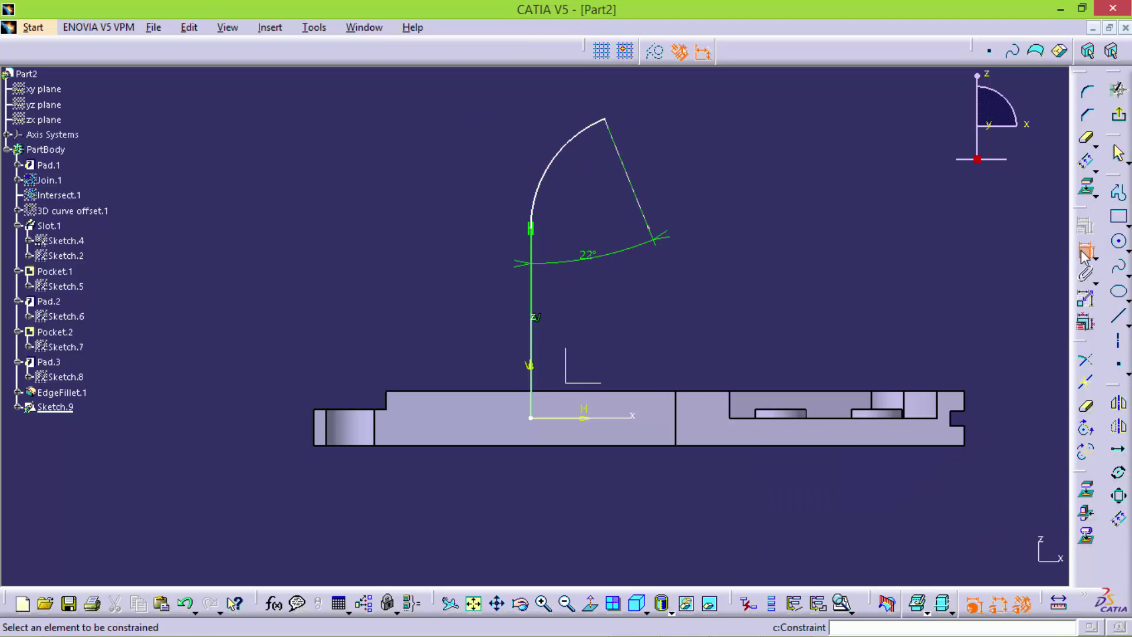
click(557, 154)
click(489, 122)
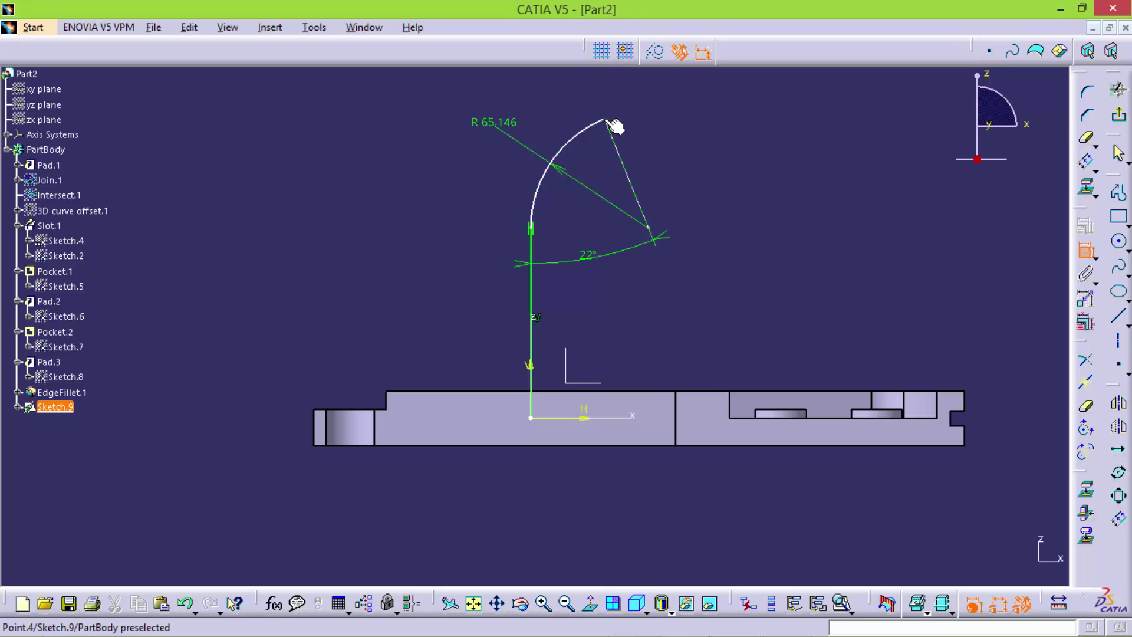
click(607, 121)
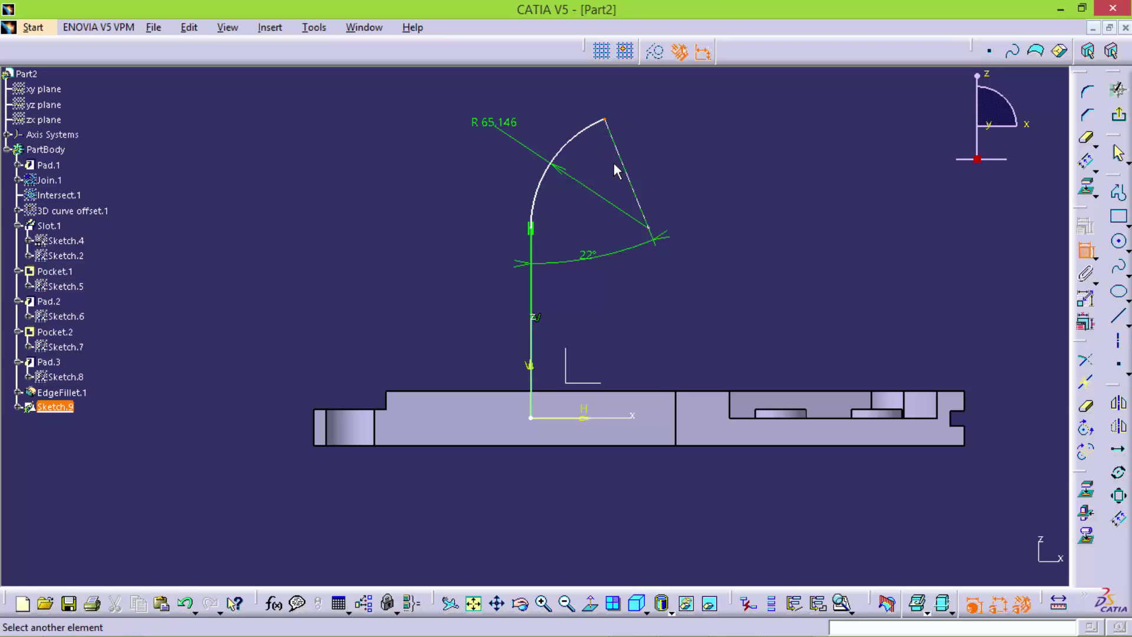
click(635, 391)
click(746, 271)
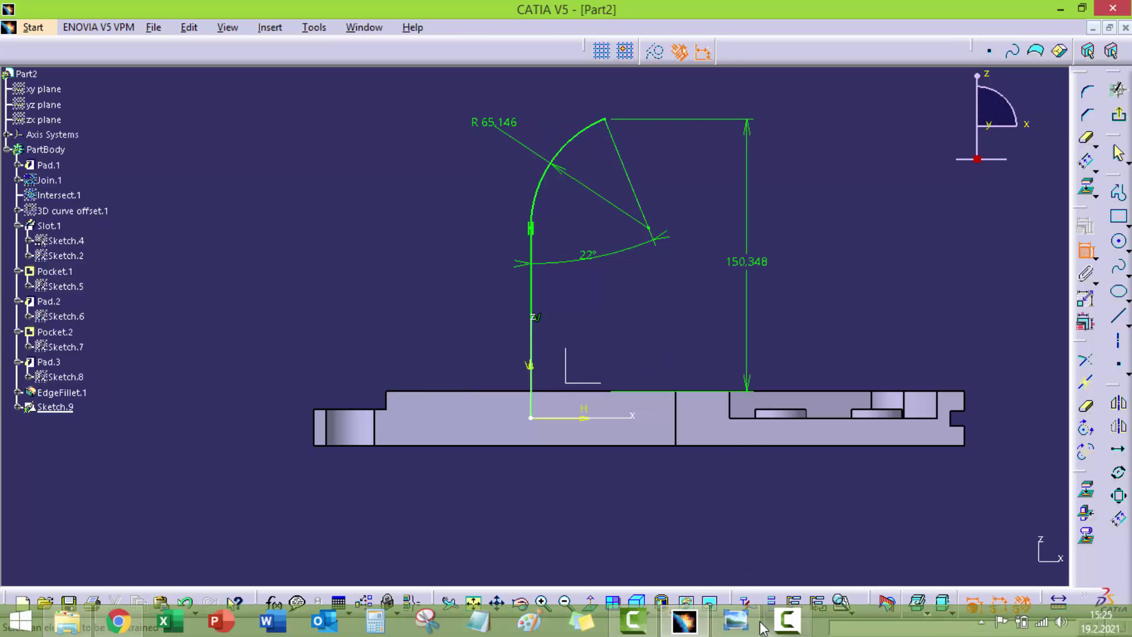
click(758, 624)
Zoom and pan the reference drawing to section D-D's R170, 22° and Ø105 callouts
scroll(460, 313, down, 3)
scroll(460, 312, up, 2)
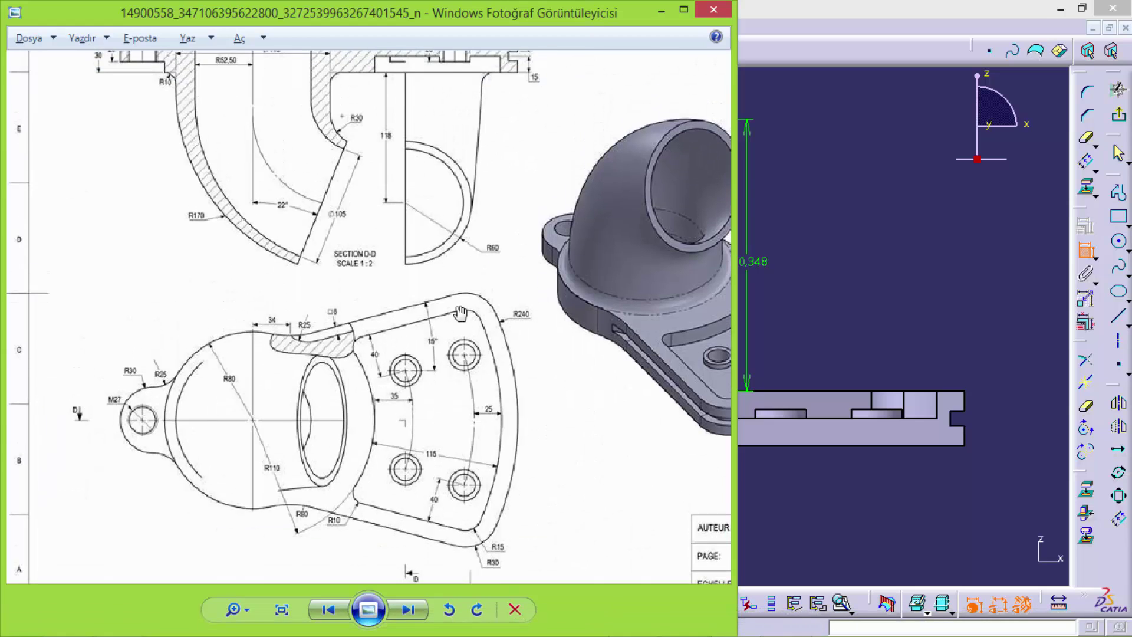
drag(461, 312, 461, 366)
scroll(335, 321, up, 2)
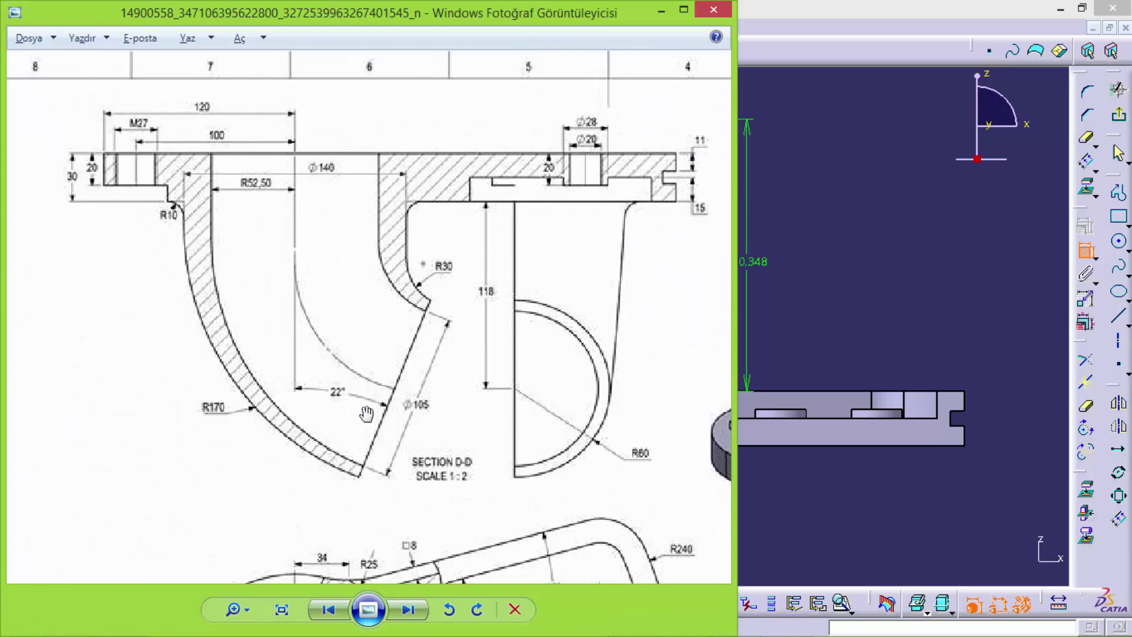
mouse_move(430, 303)
mouse_down()
mouse_move(305, 446)
mouse_move(311, 438)
mouse_up()
drag(331, 238, 432, 370)
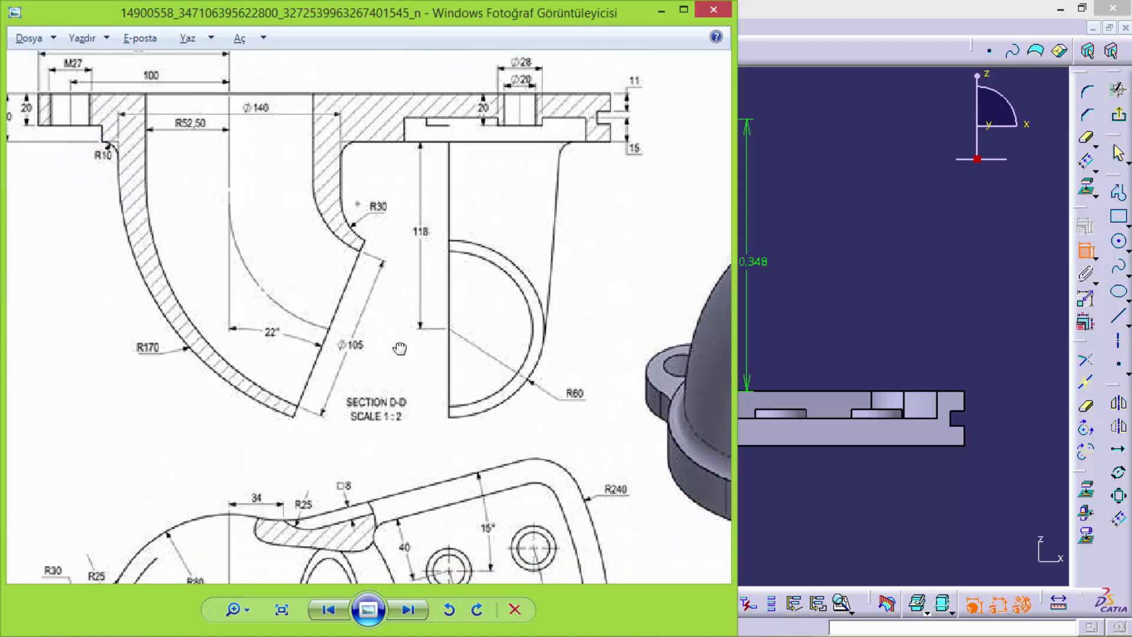
click(822, 231)
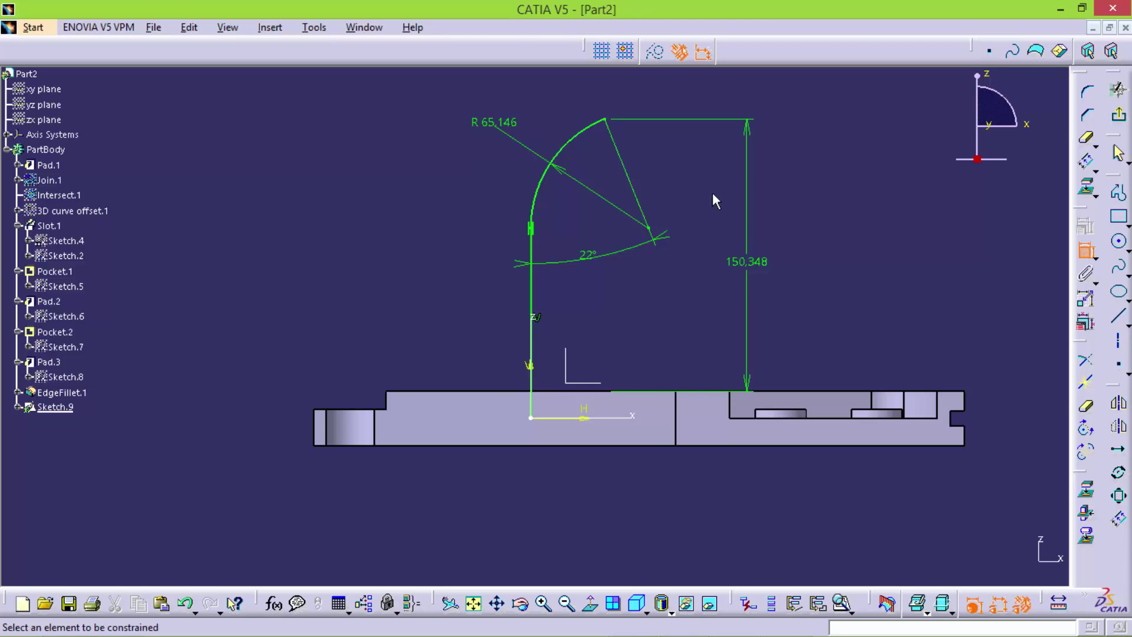
Change the arc's height dimension to 118 and its radius to R100, then exit the sketch
double_click(746, 263)
text(8mm)
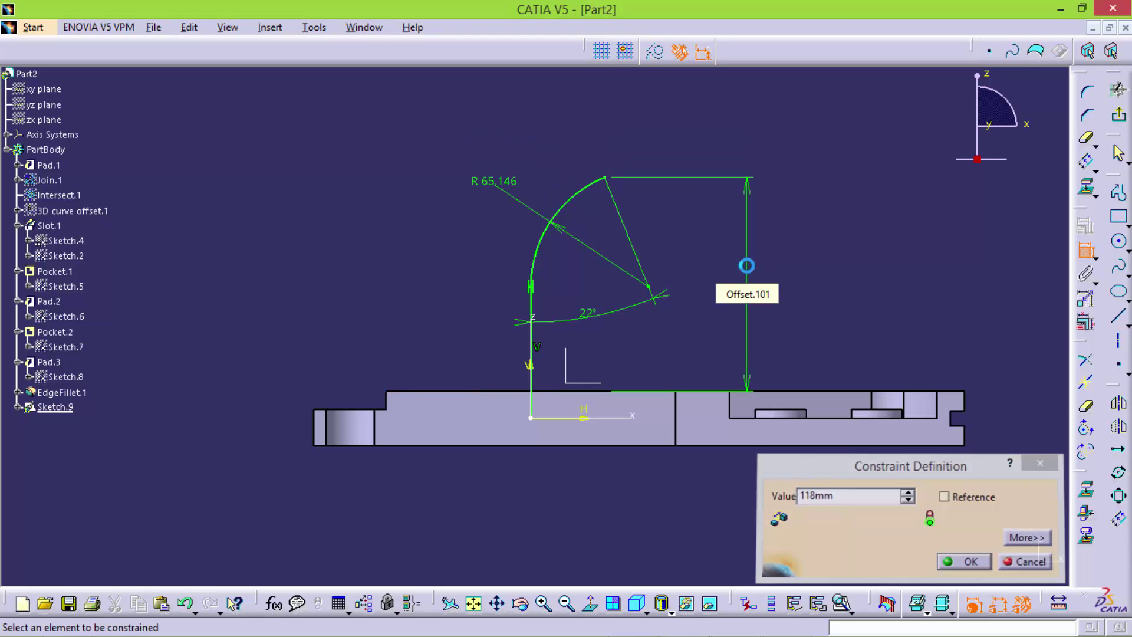
key(Return)
double_click(486, 181)
text(100)
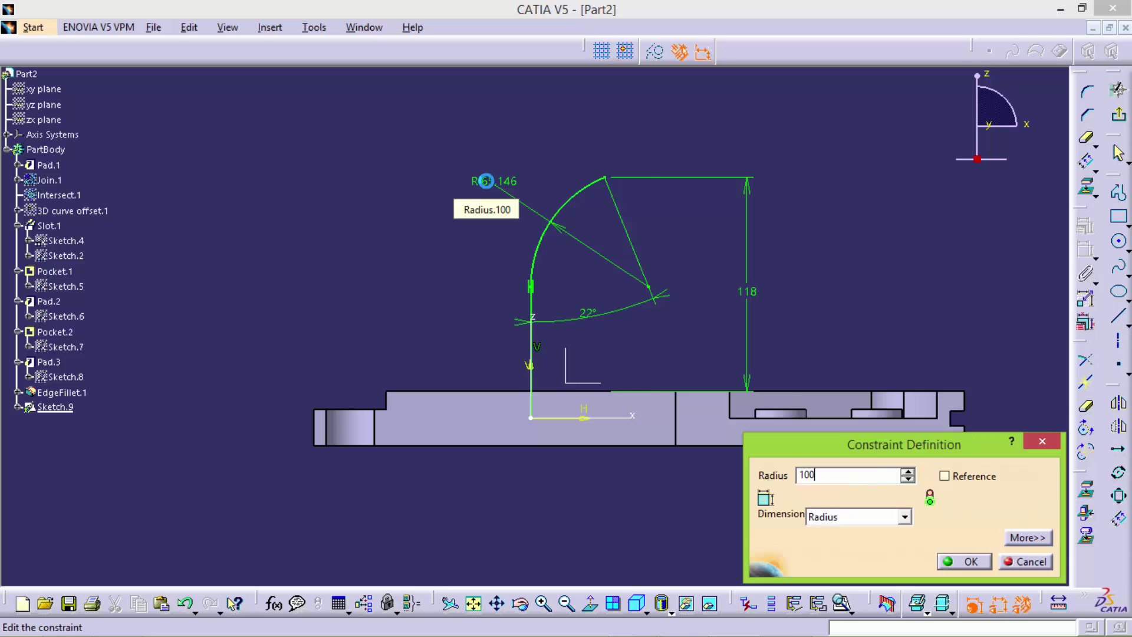
key(Return)
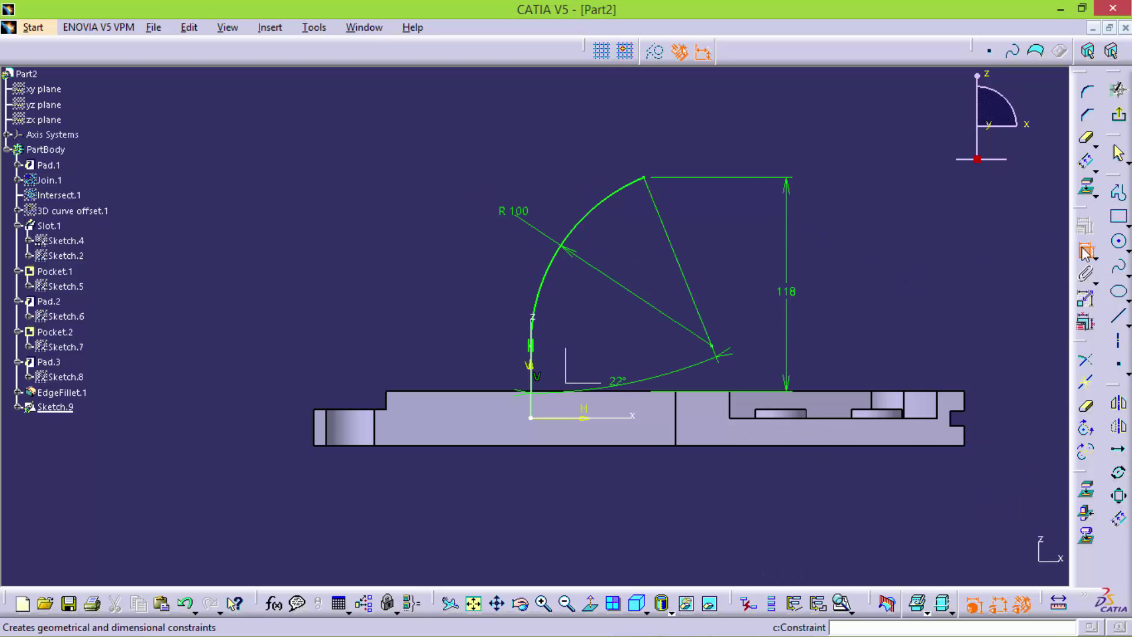
click(1086, 251)
click(1119, 119)
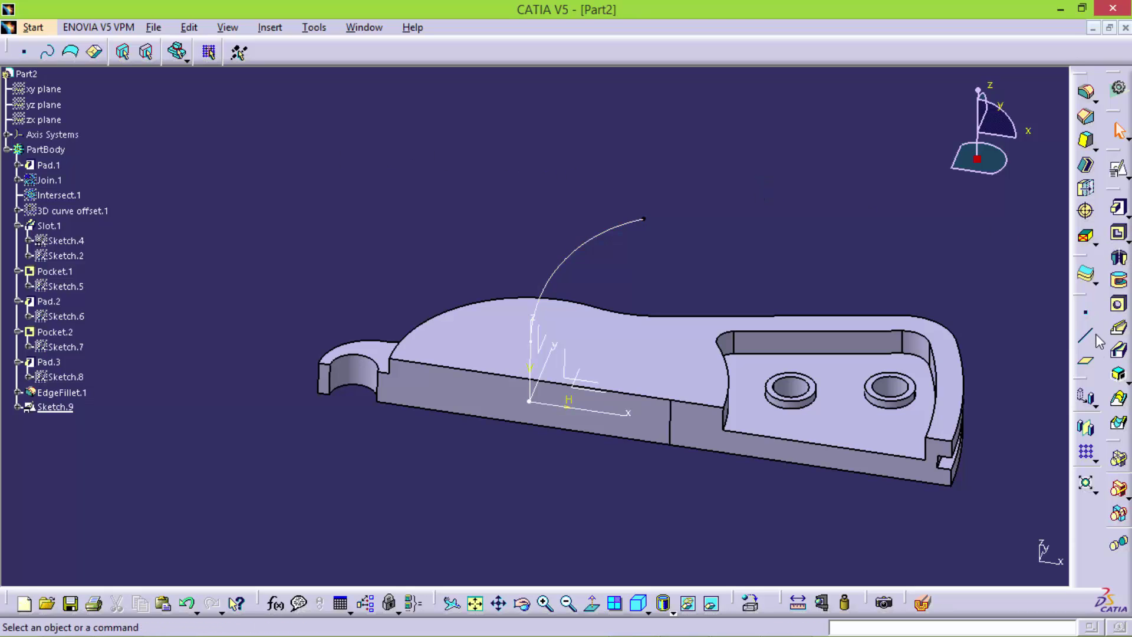
Create Plane.2 normal to the Sketch.9 curve at its end point
click(1086, 361)
click(620, 229)
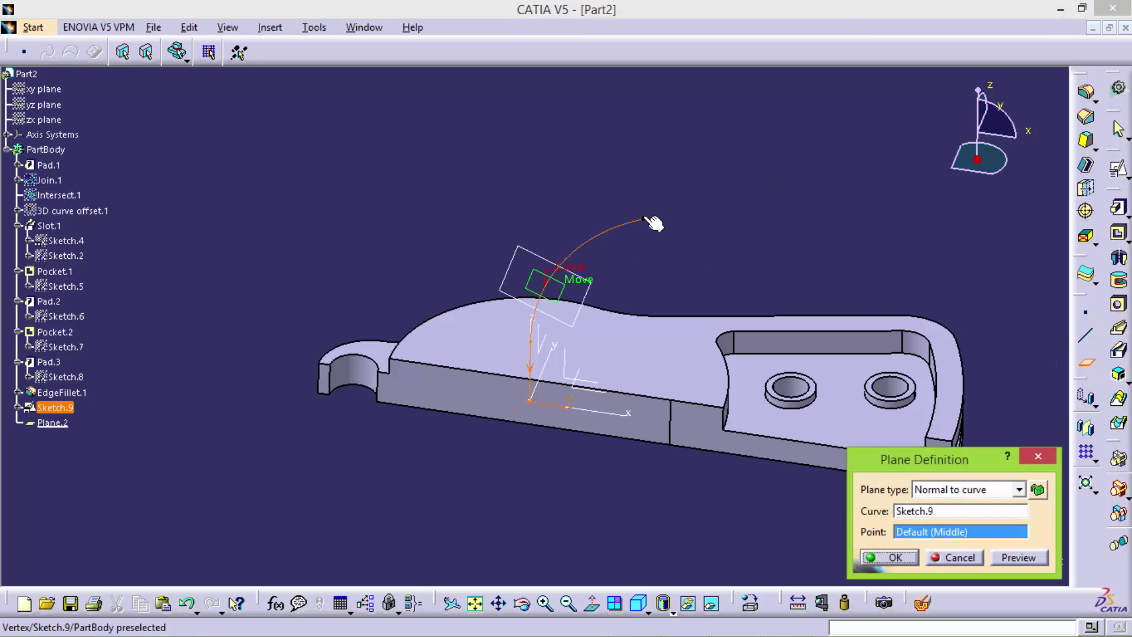
click(645, 218)
click(894, 554)
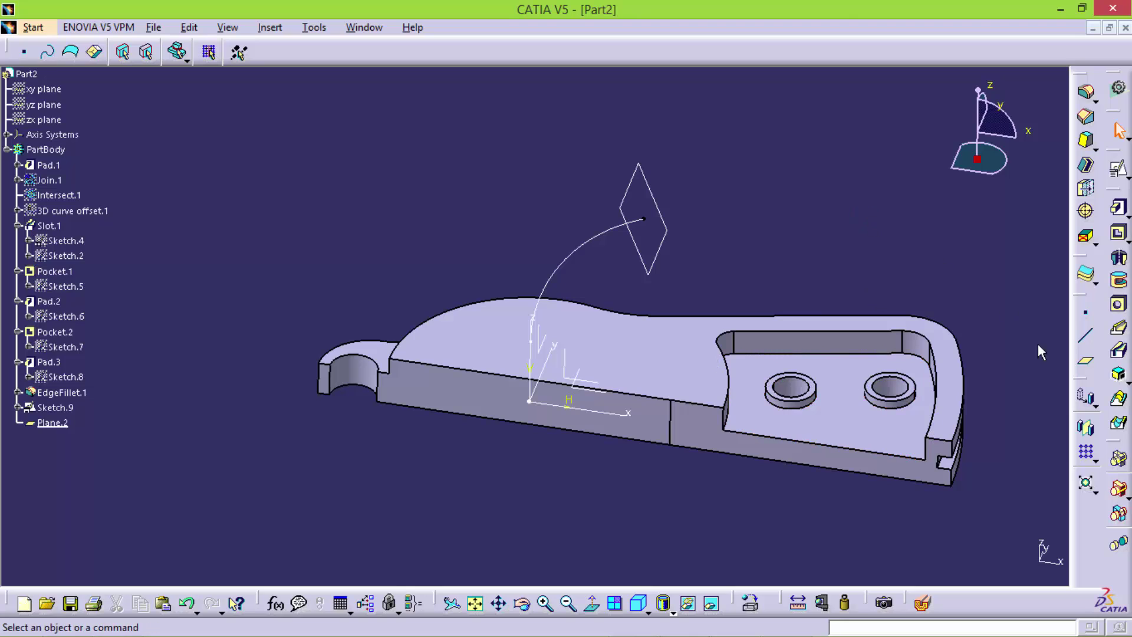
Position Sketch.10 on Plane.2 with origin projected onto the curve's end vertex and H reversed
click(1084, 313)
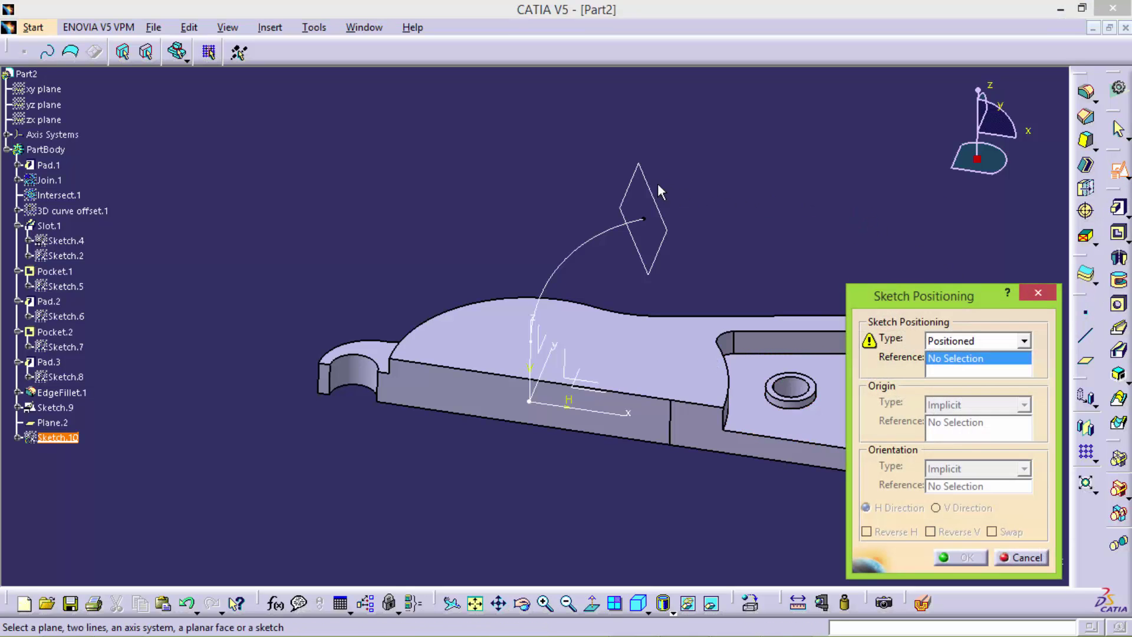
click(960, 403)
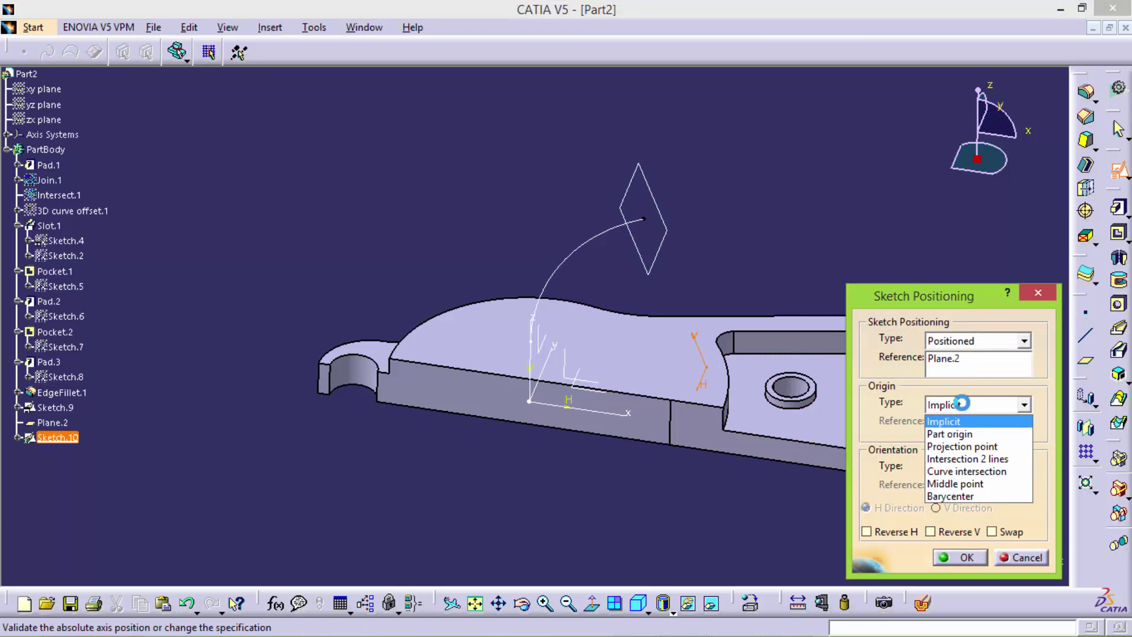
click(962, 446)
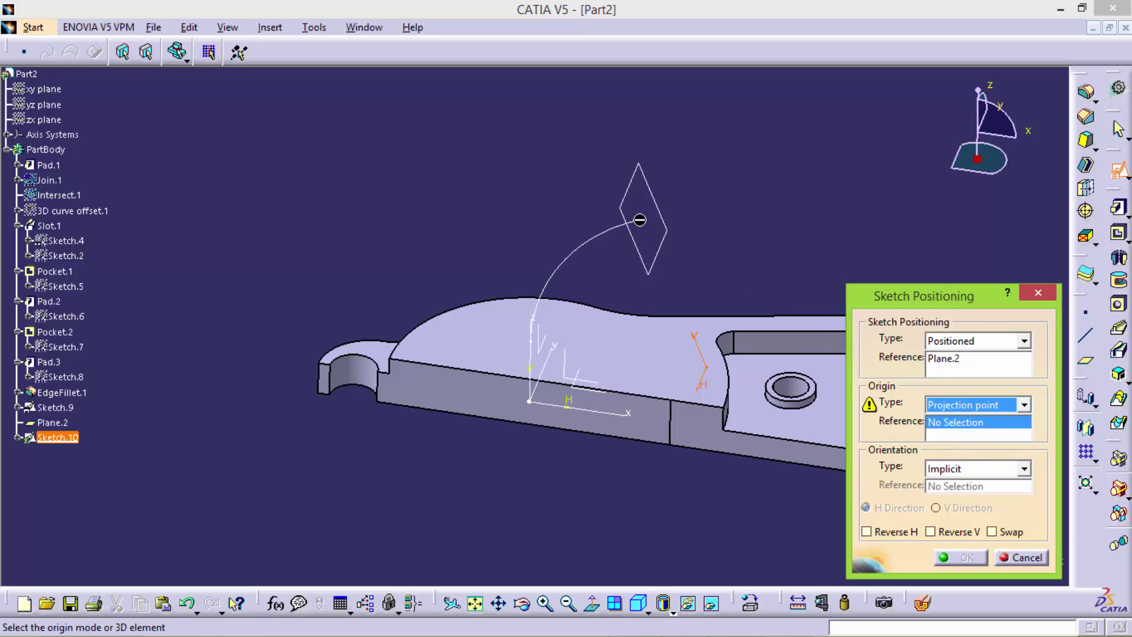
click(640, 220)
click(958, 532)
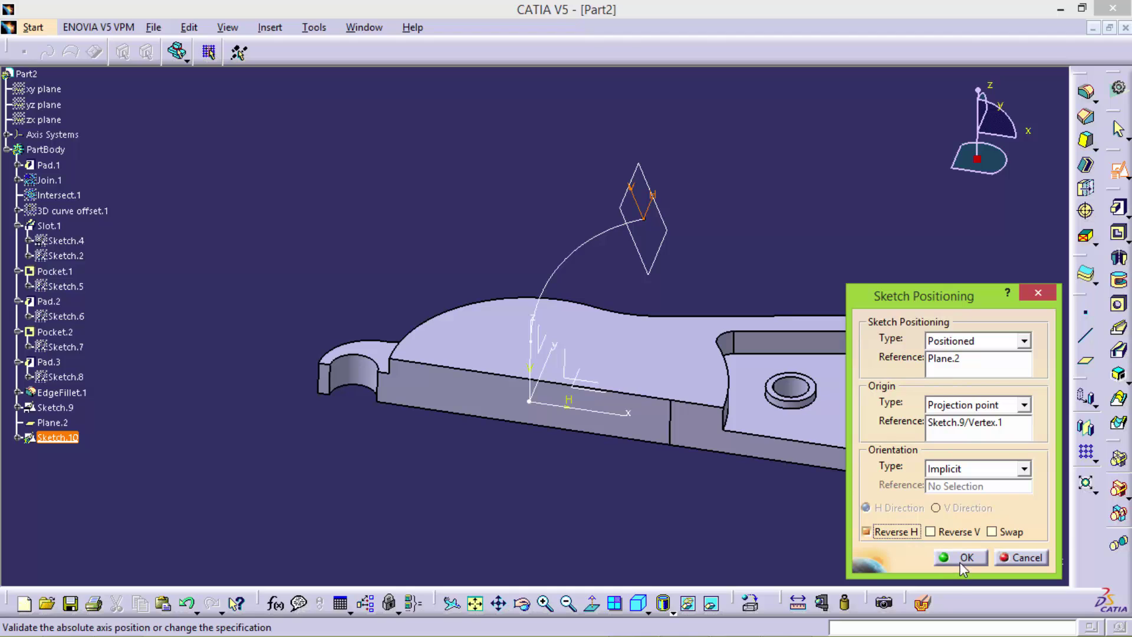
click(959, 561)
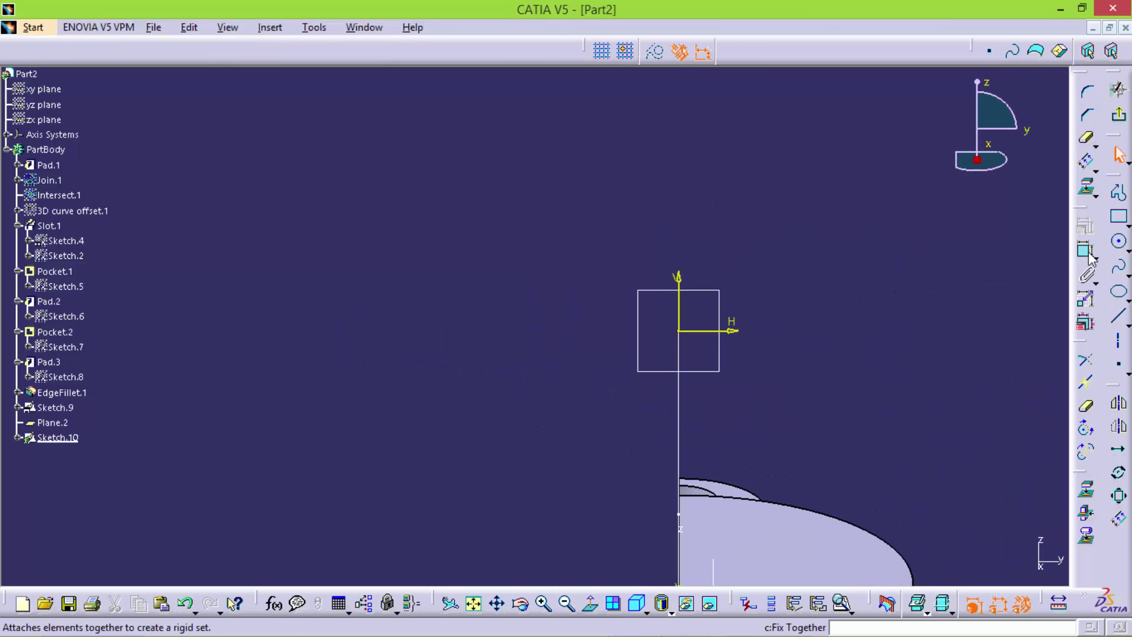
Draw a circle at the sketch origin with a 115 diameter and exit the sketch
click(1119, 241)
click(678, 330)
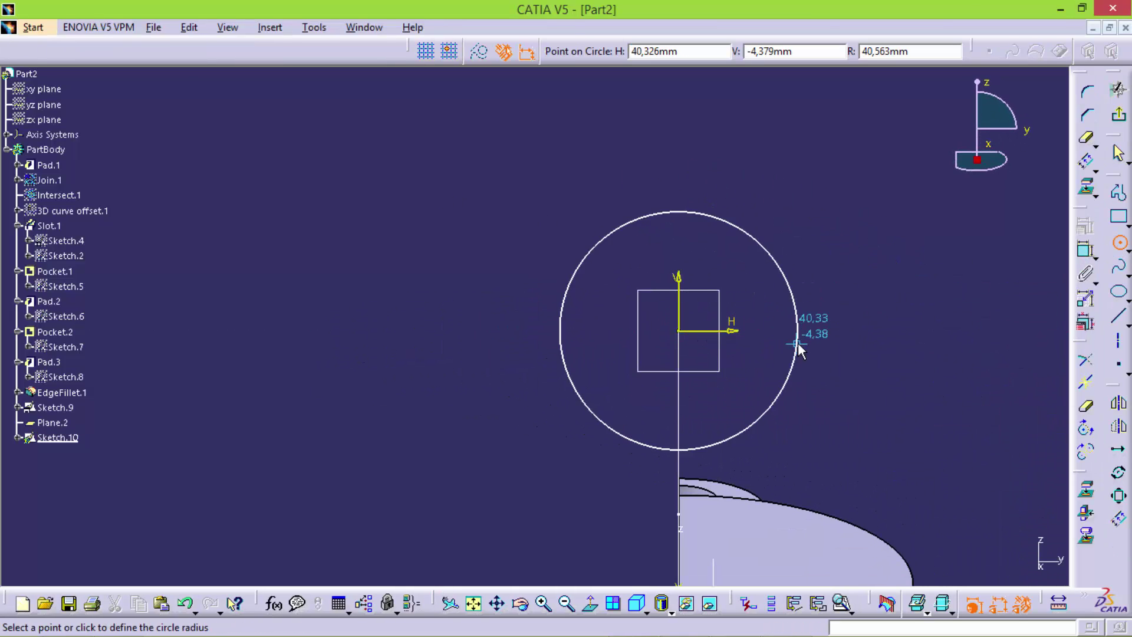
click(797, 348)
click(1085, 250)
click(804, 245)
text(115)
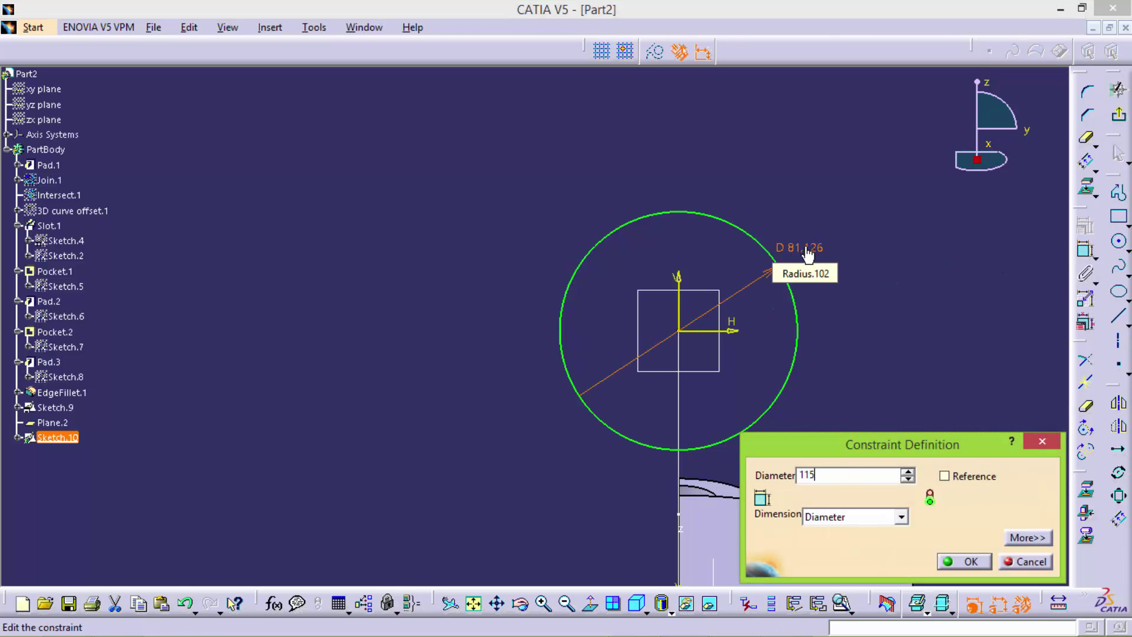
key(Return)
click(1118, 90)
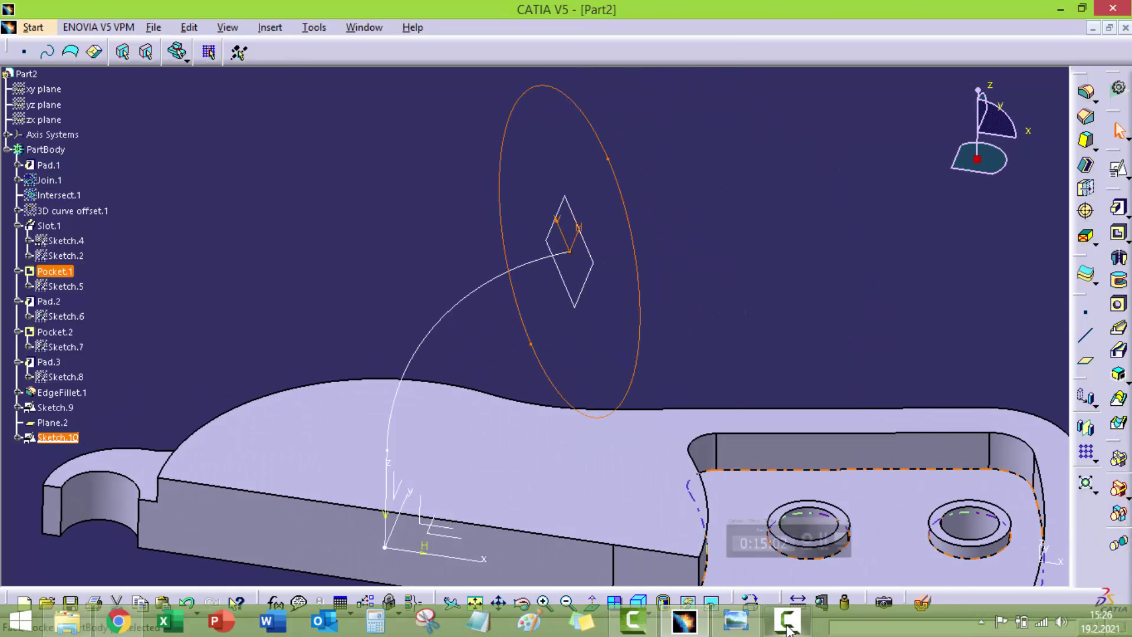
After checking the drawing, reopen Sketch.10 and change the circle diameter to 105
click(787, 630)
click(823, 273)
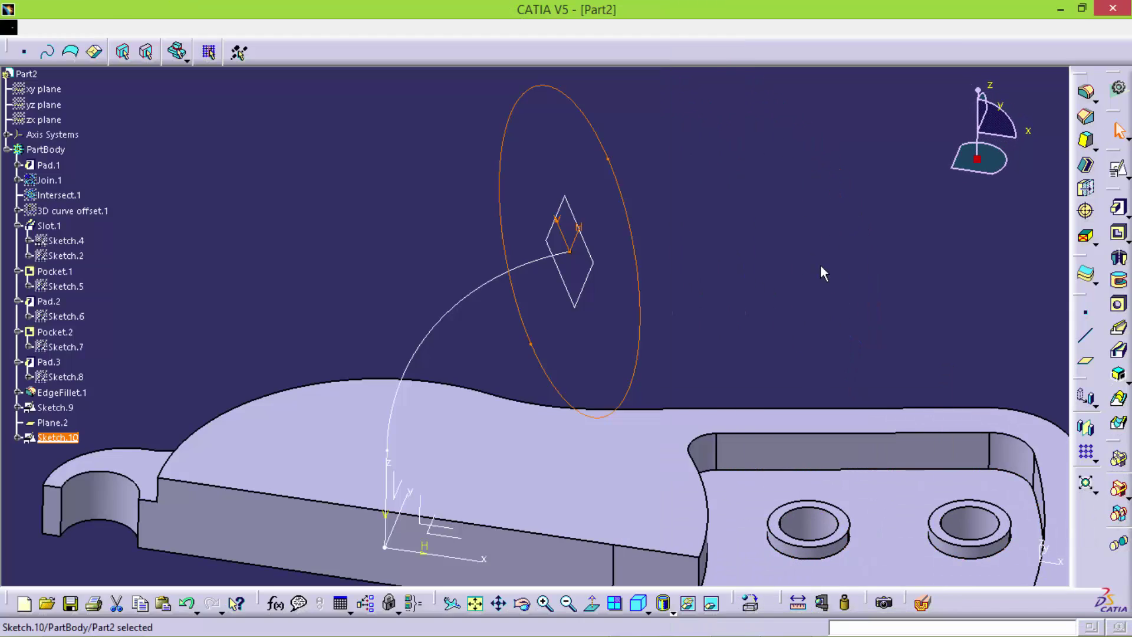
double_click(627, 190)
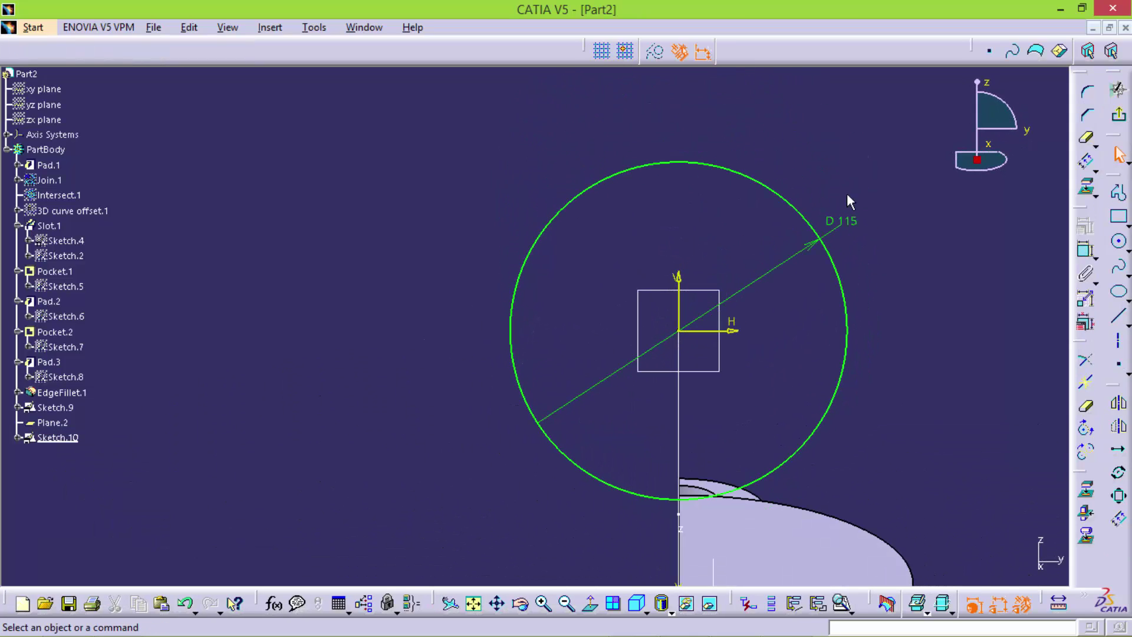
double_click(848, 220)
text(5mm)
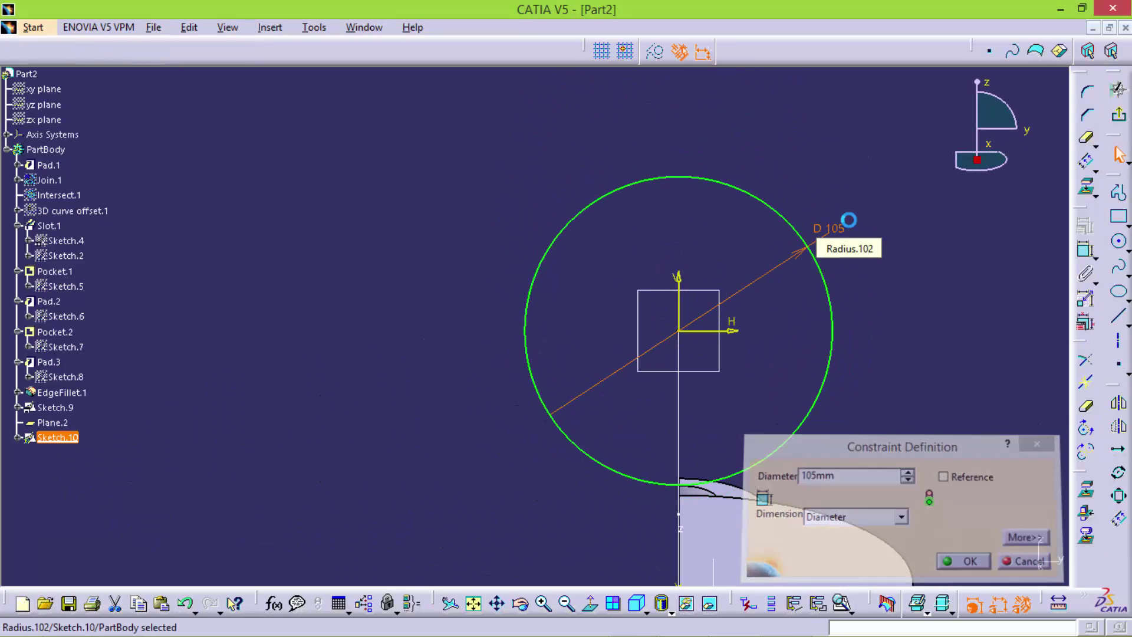
key(Return)
mouse_move(960, 210)
middle_down()
mouse_move(783, 273)
mouse_move(766, 295)
mouse_move(513, 308)
mouse_move(448, 330)
middle_up()
Exit the sketch and switch to the Generative Shape Design workbench
click(1117, 120)
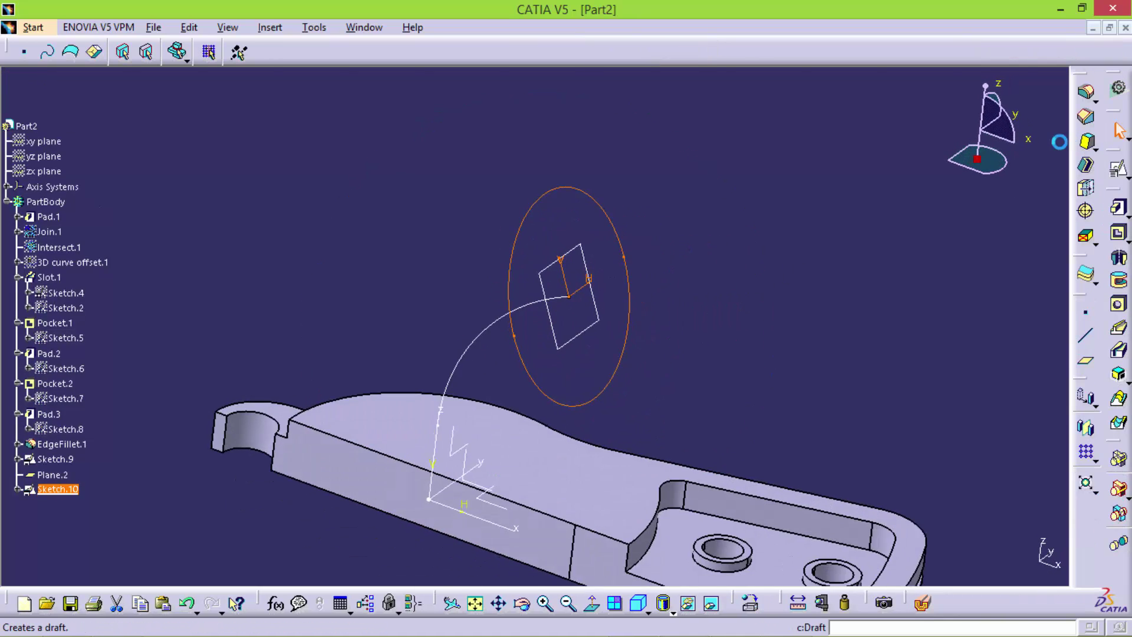
click(718, 239)
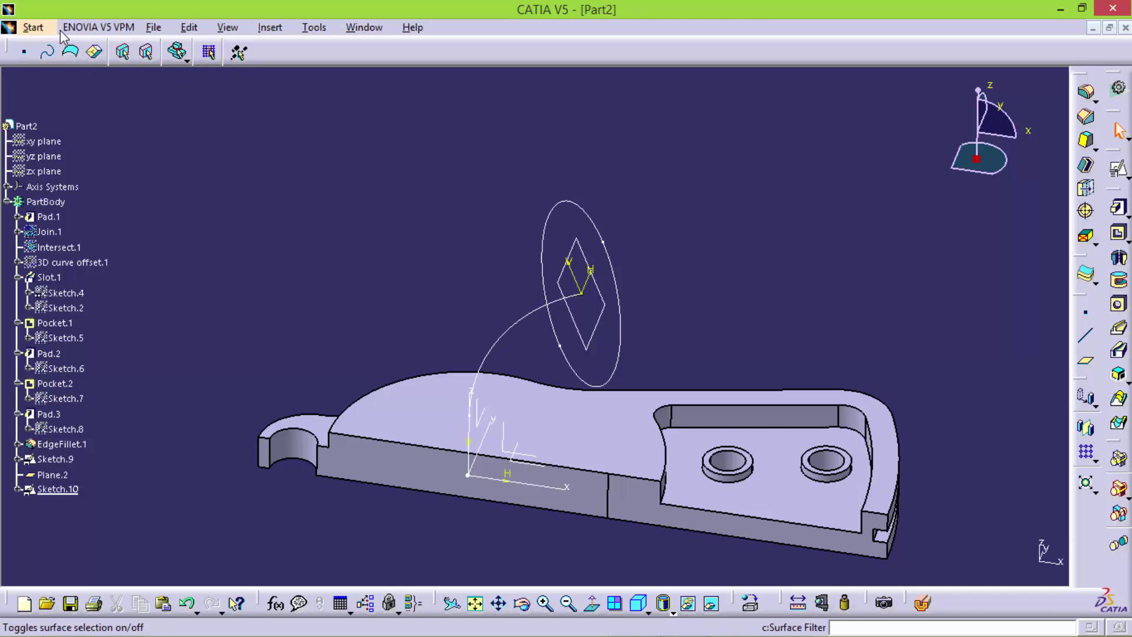
click(34, 27)
click(95, 66)
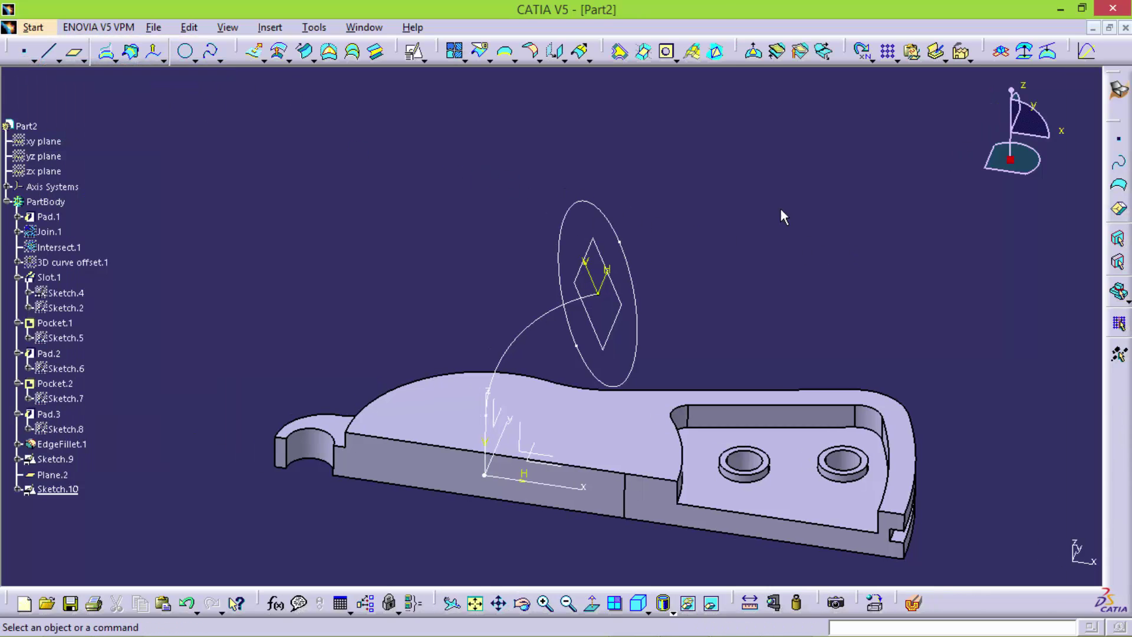
Create a 3D curve offset of the Sketch.10 circle by -7,5mm along Plane.2
click(149, 57)
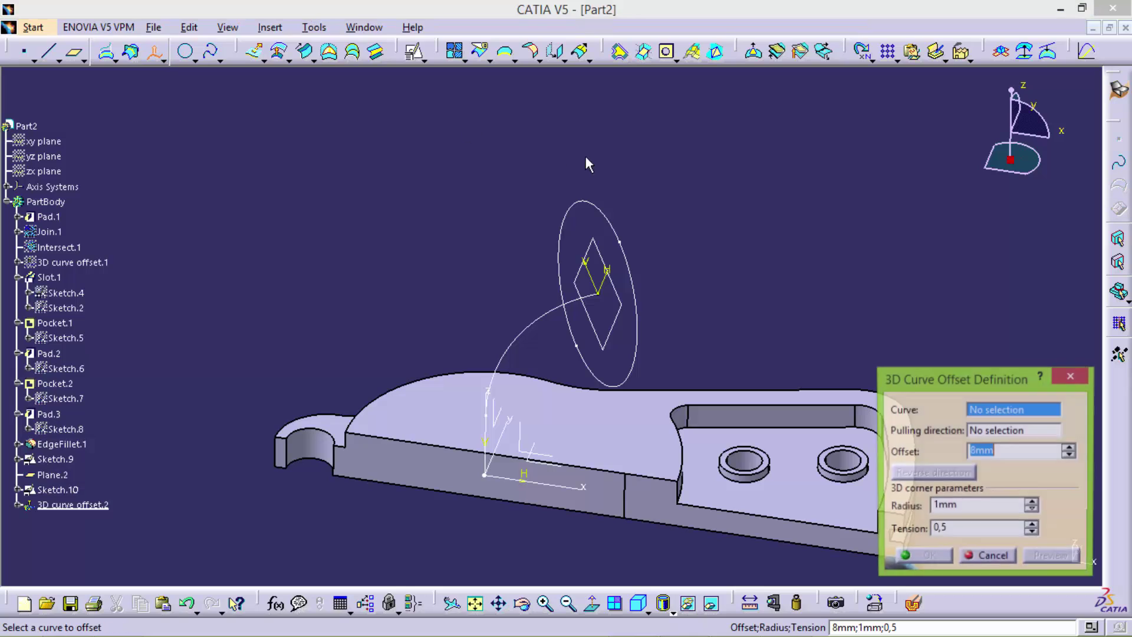
click(609, 217)
click(604, 252)
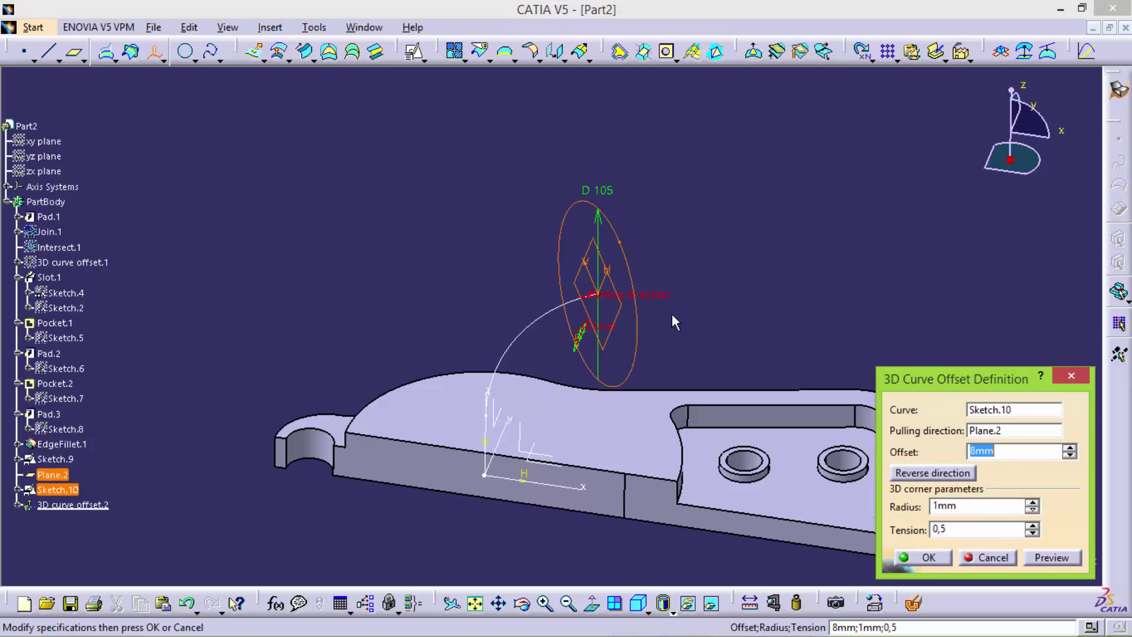
text(-5mm)
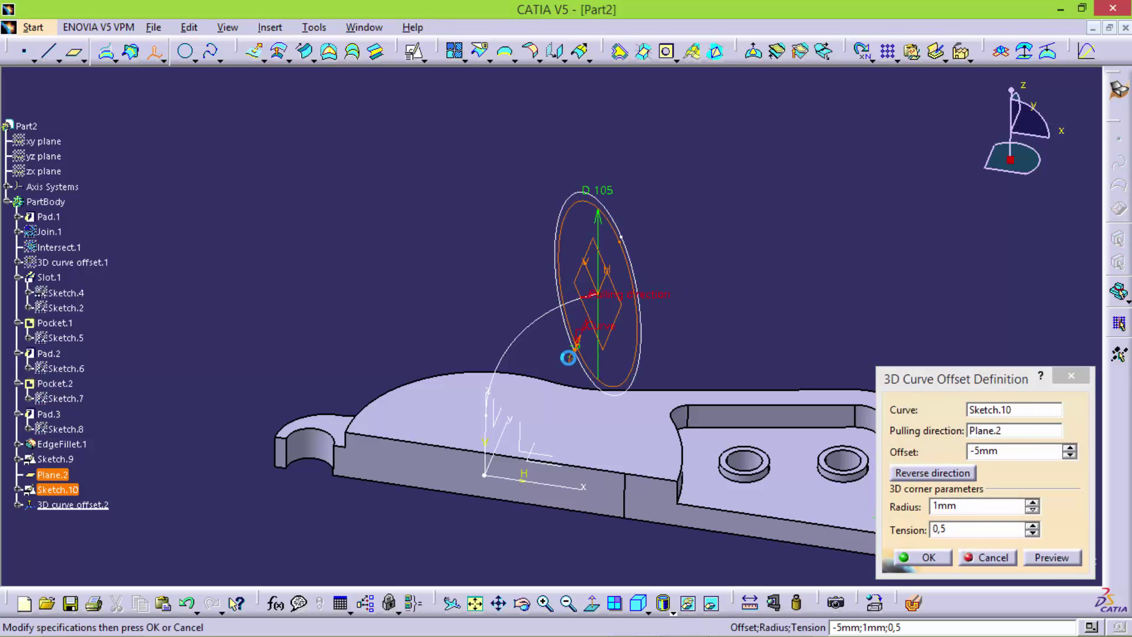
drag(568, 358, 567, 369)
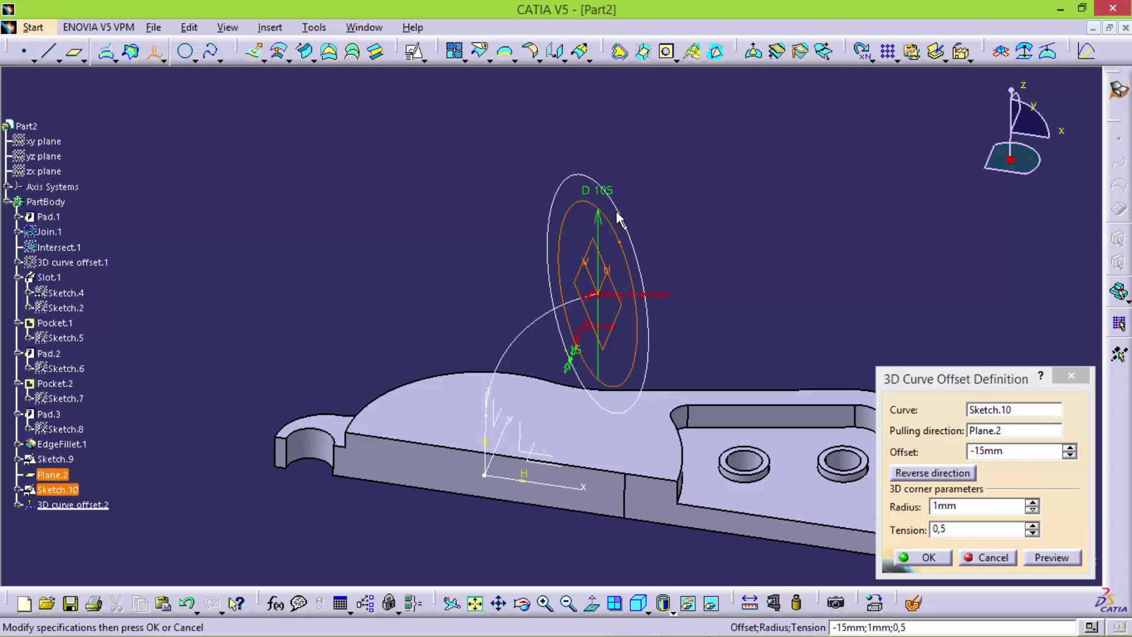
click(1024, 455)
text(-7)
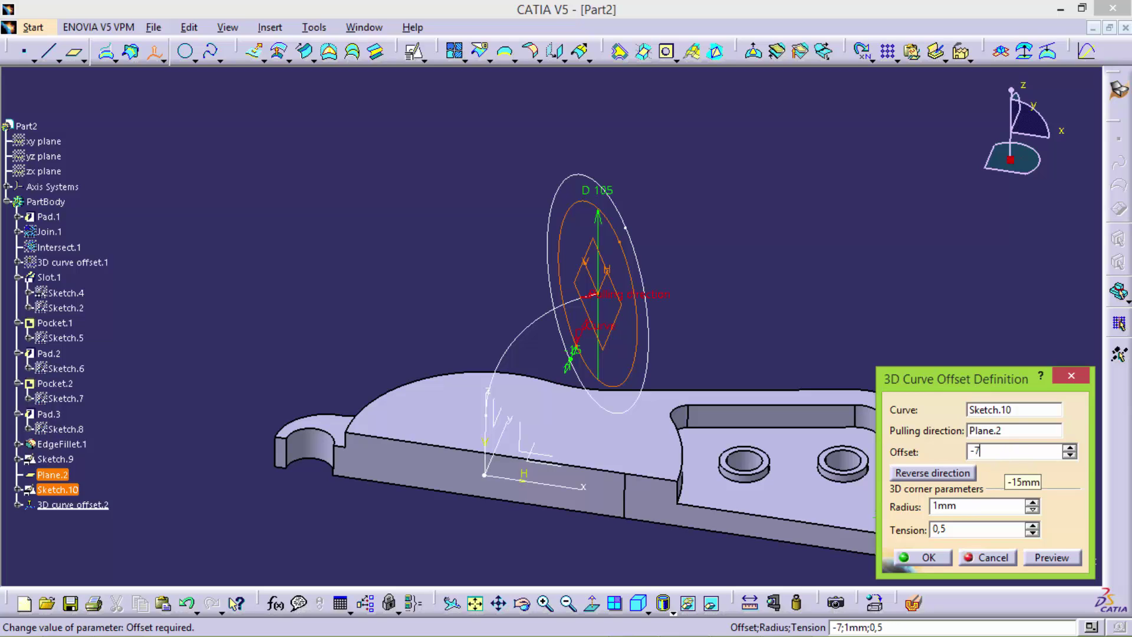
text(,5)
key(Return)
ctrl+middle_drag(700, 300, 668, 241)
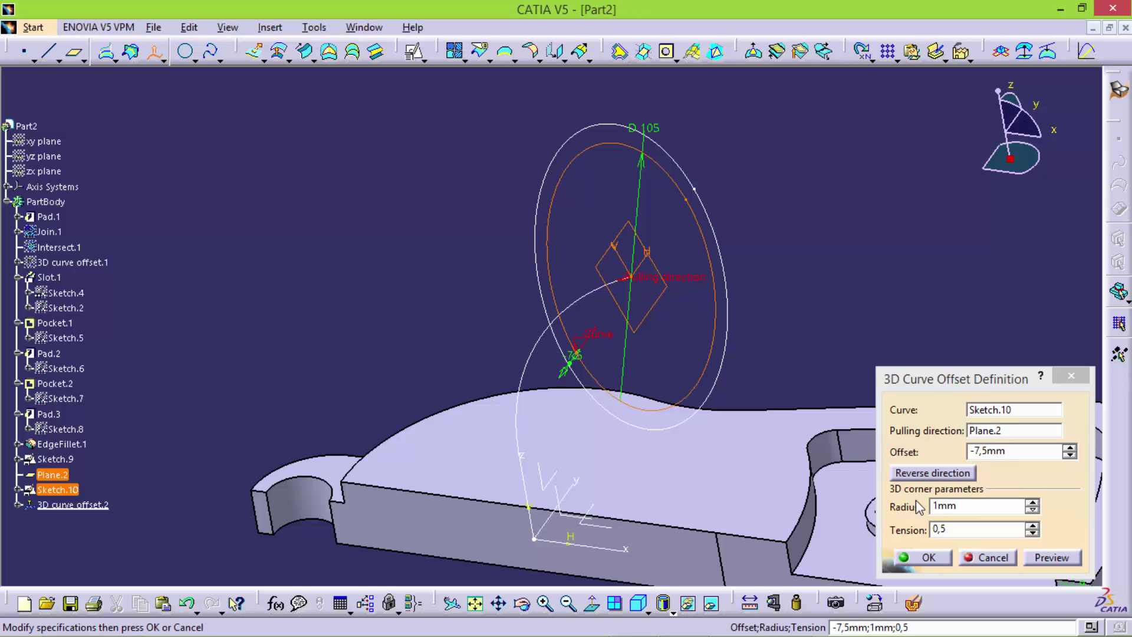
click(929, 557)
middle_drag(814, 218, 644, 274)
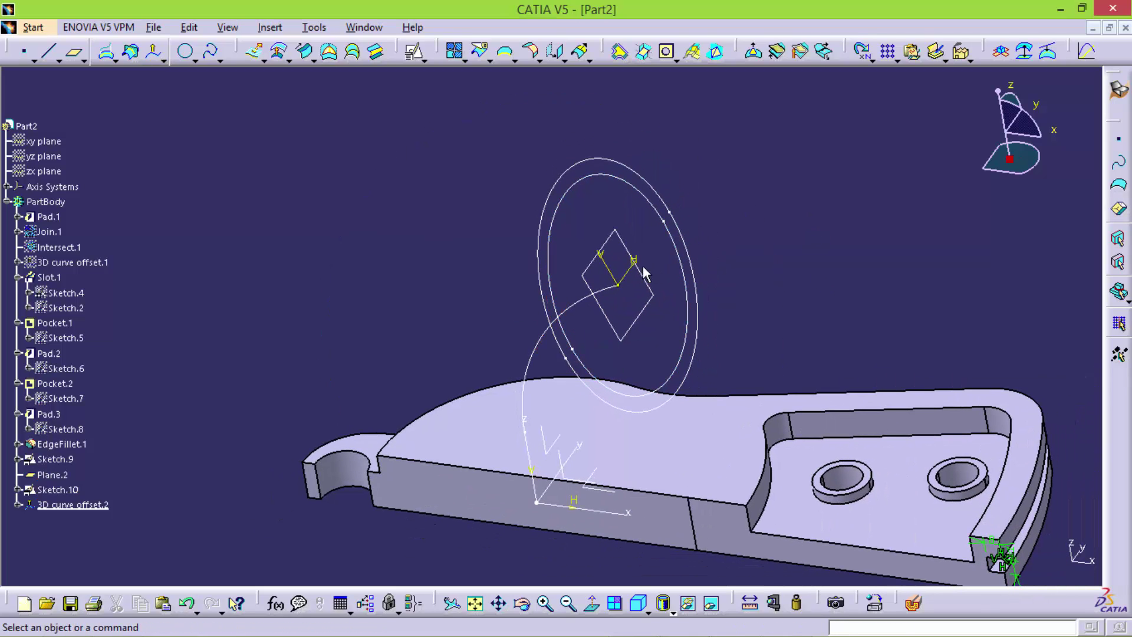
Hide the diamond-shaped sketch and Sketch.10
right_click(613, 234)
click(654, 287)
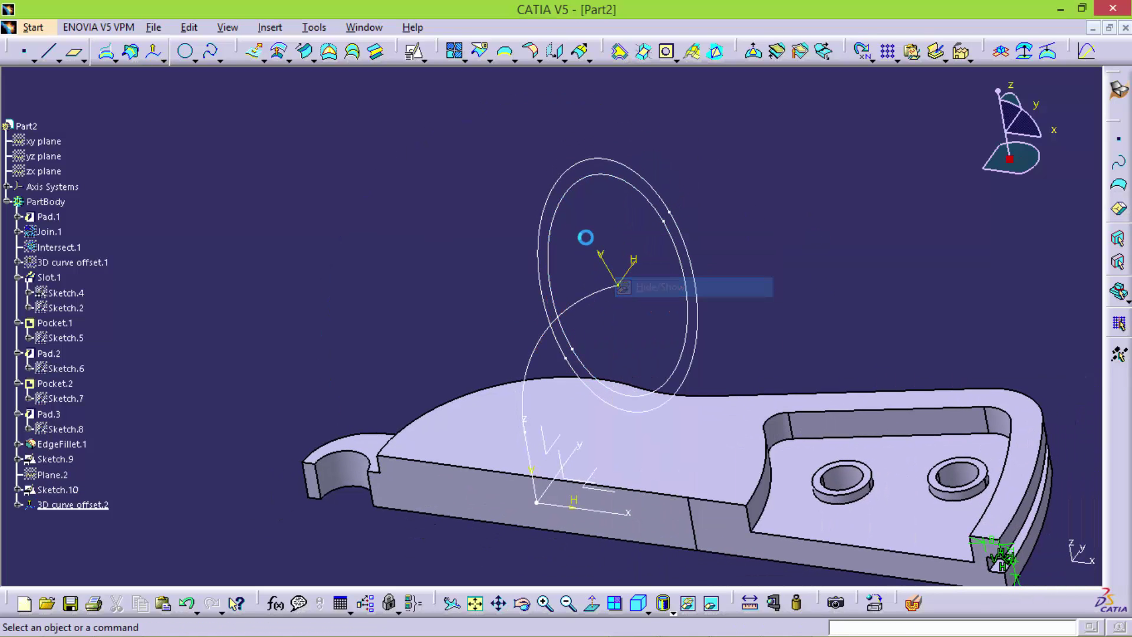
click(631, 260)
right_click(632, 260)
click(662, 311)
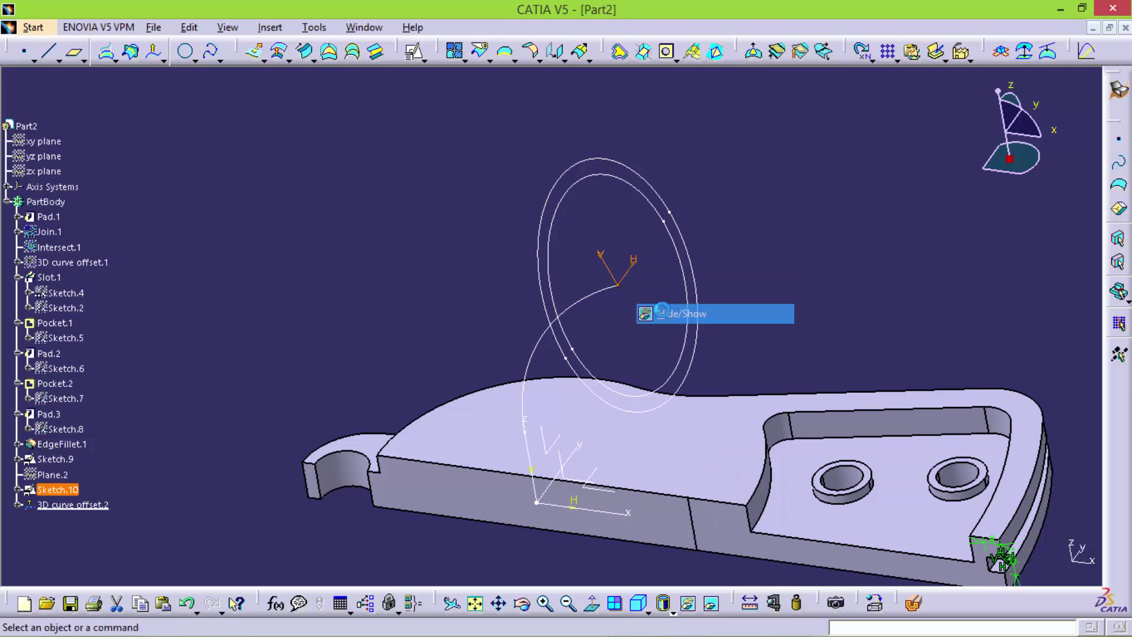
mouse_move(661, 311)
middle_down()
mouse_move(677, 169)
mouse_move(679, 183)
middle_up()
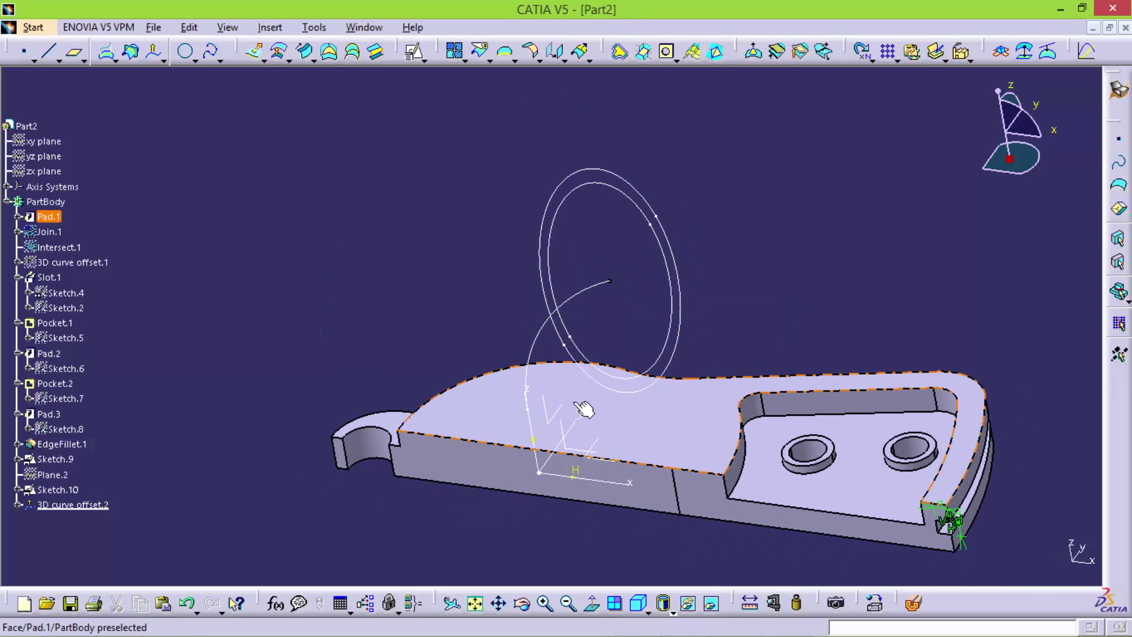
Start a positioned sketch on the base's top face after checking the reference drawing
click(519, 420)
click(416, 54)
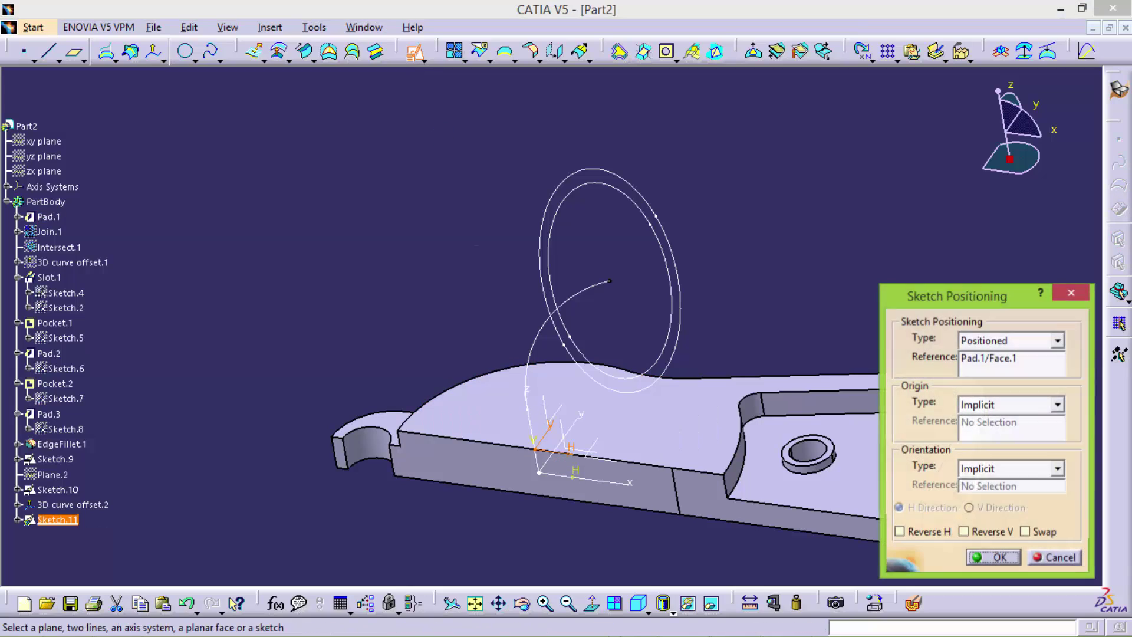
click(736, 630)
scroll(391, 258, up, 1)
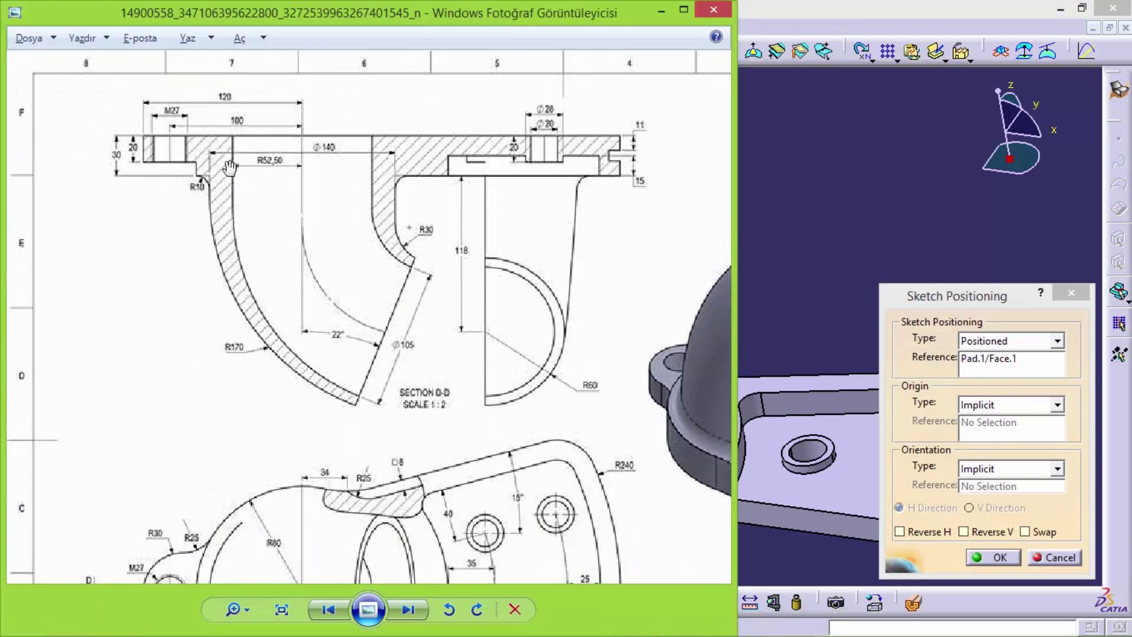
click(833, 194)
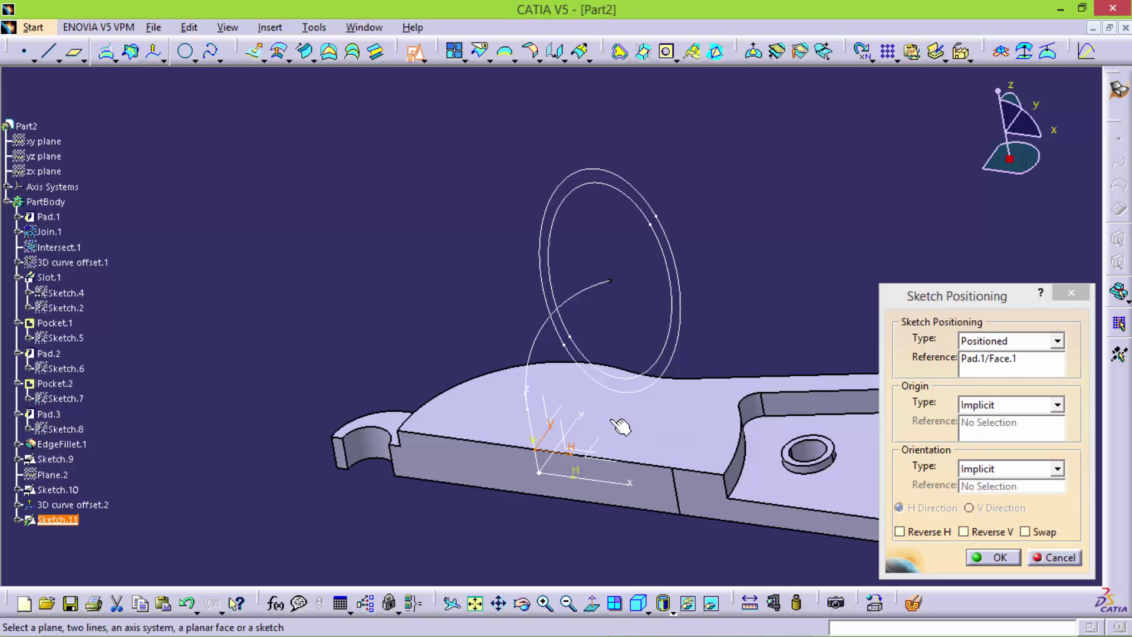
click(1002, 557)
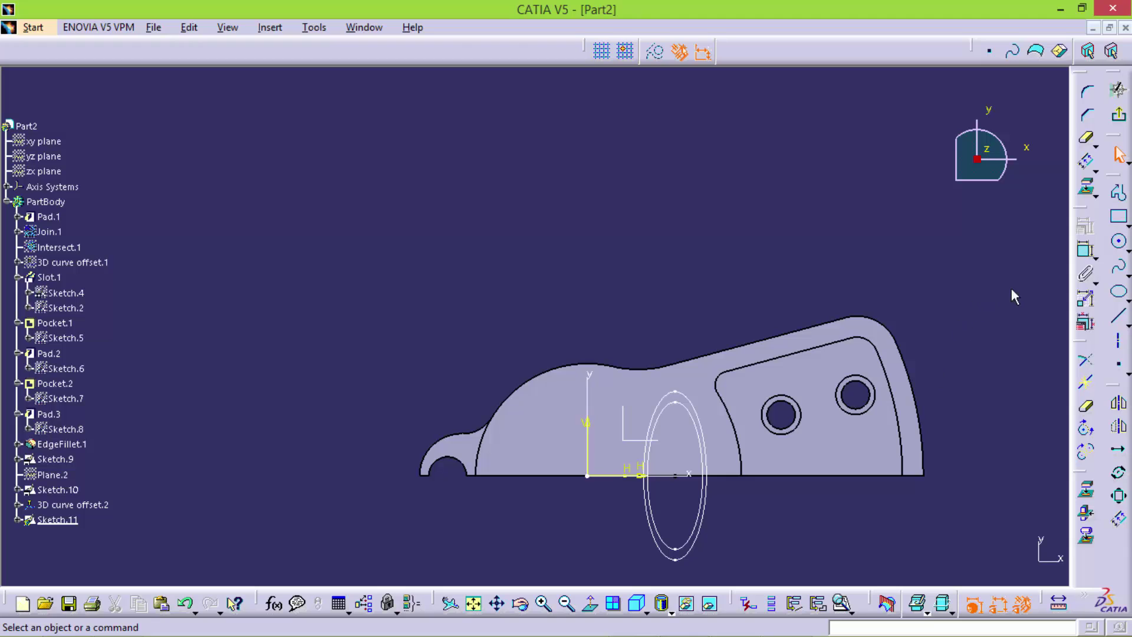
Draw a circle centred on the sketch origin, dimension it to diameter 140, and exit
click(1119, 241)
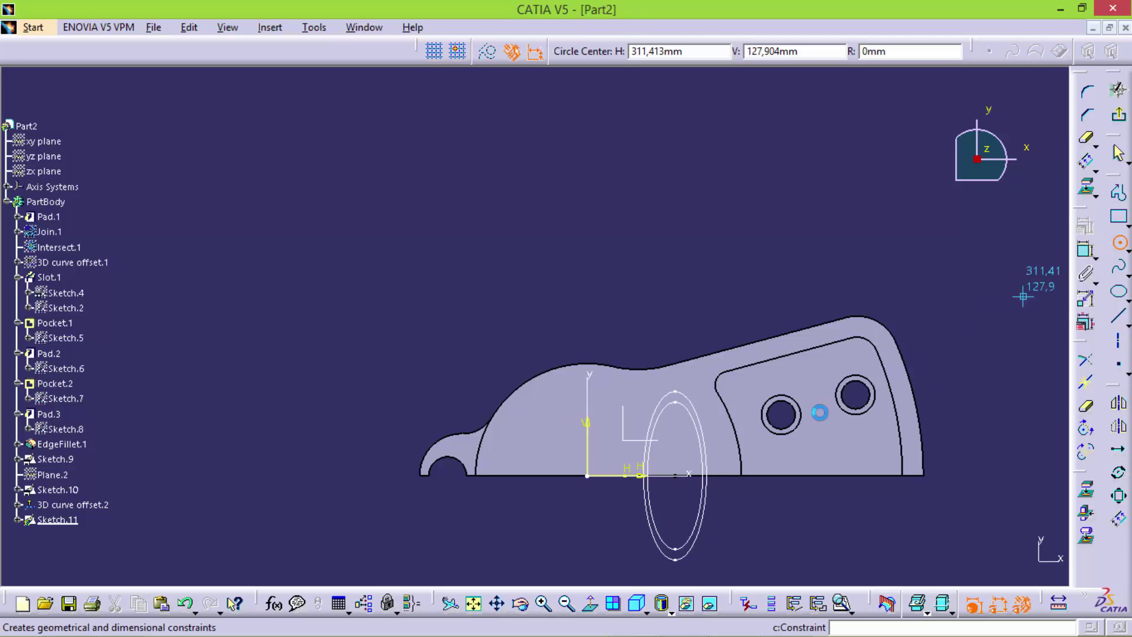
click(587, 475)
click(677, 498)
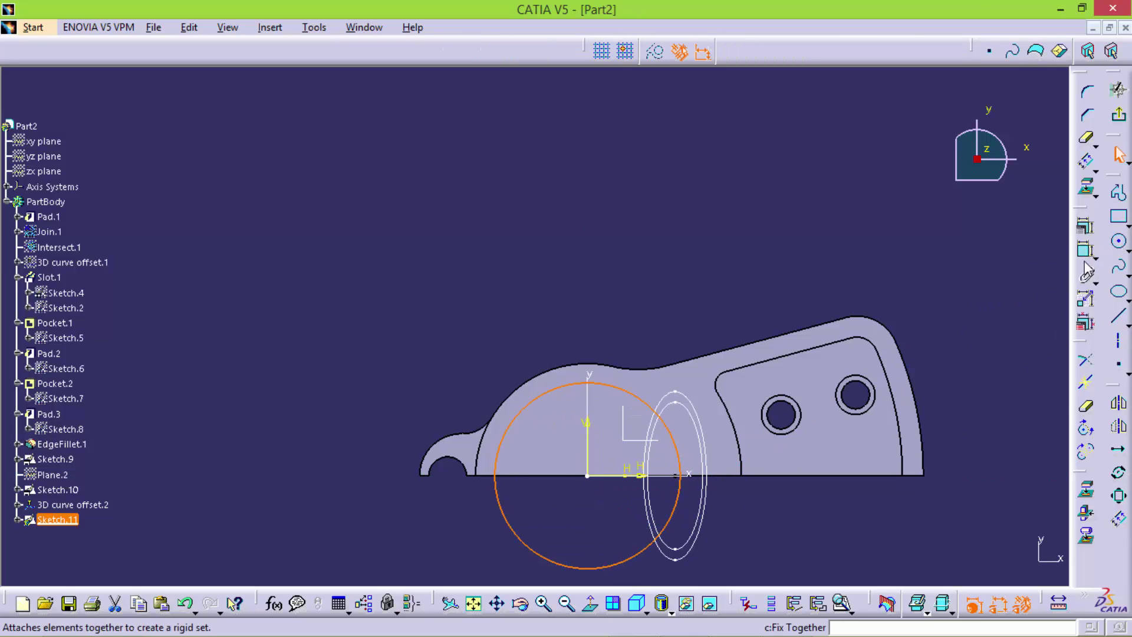
click(656, 321)
click(606, 383)
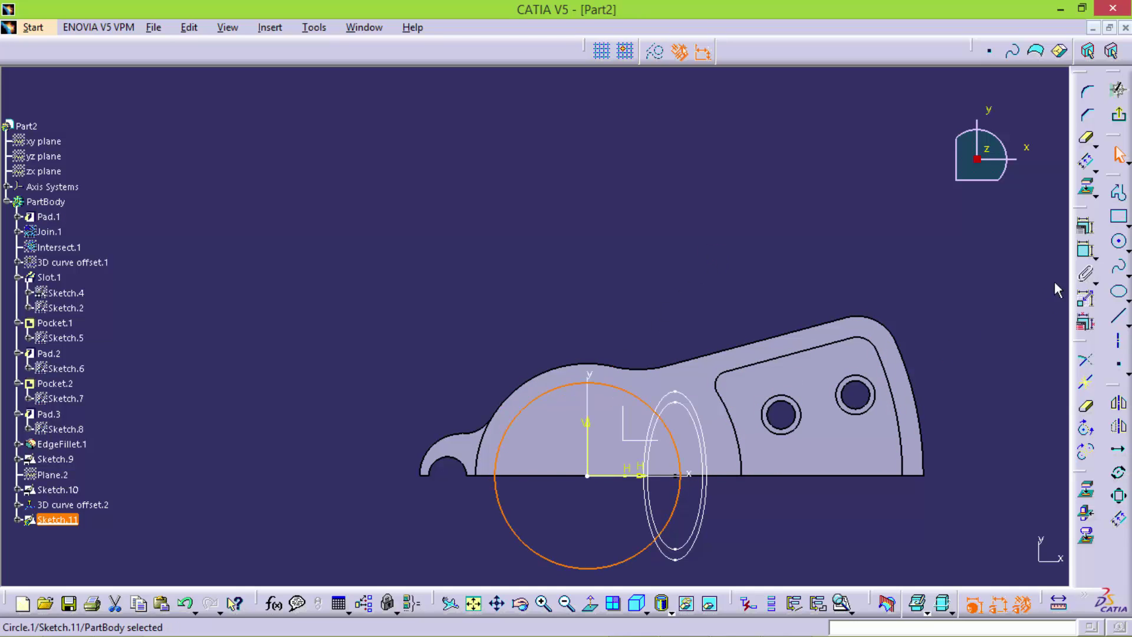
click(1085, 250)
double_click(709, 242)
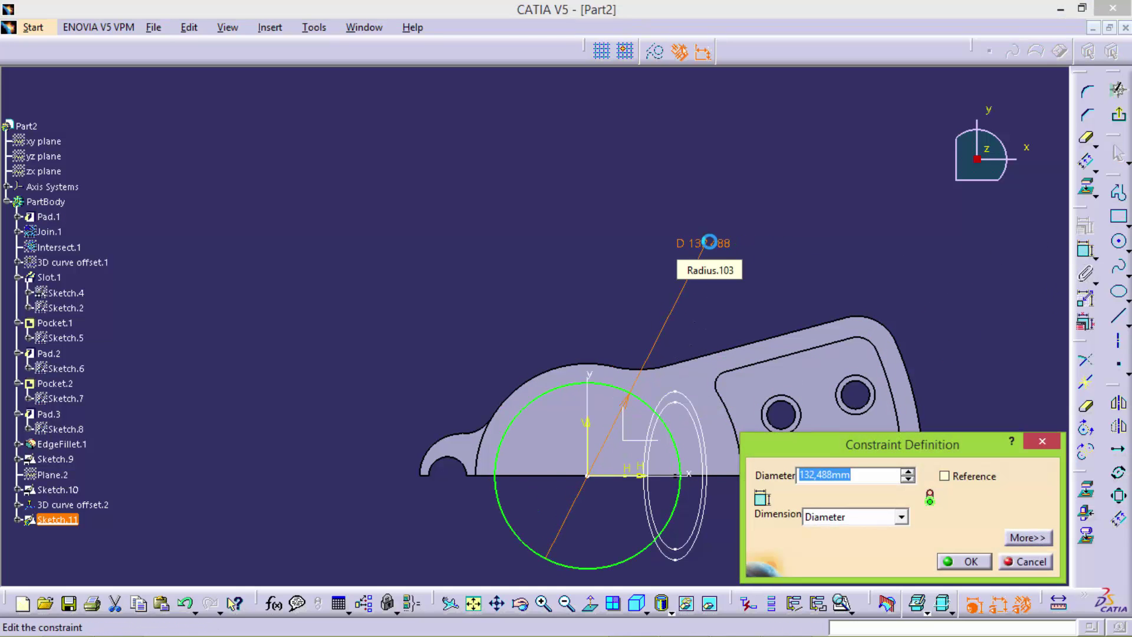
text(140)
key(Return)
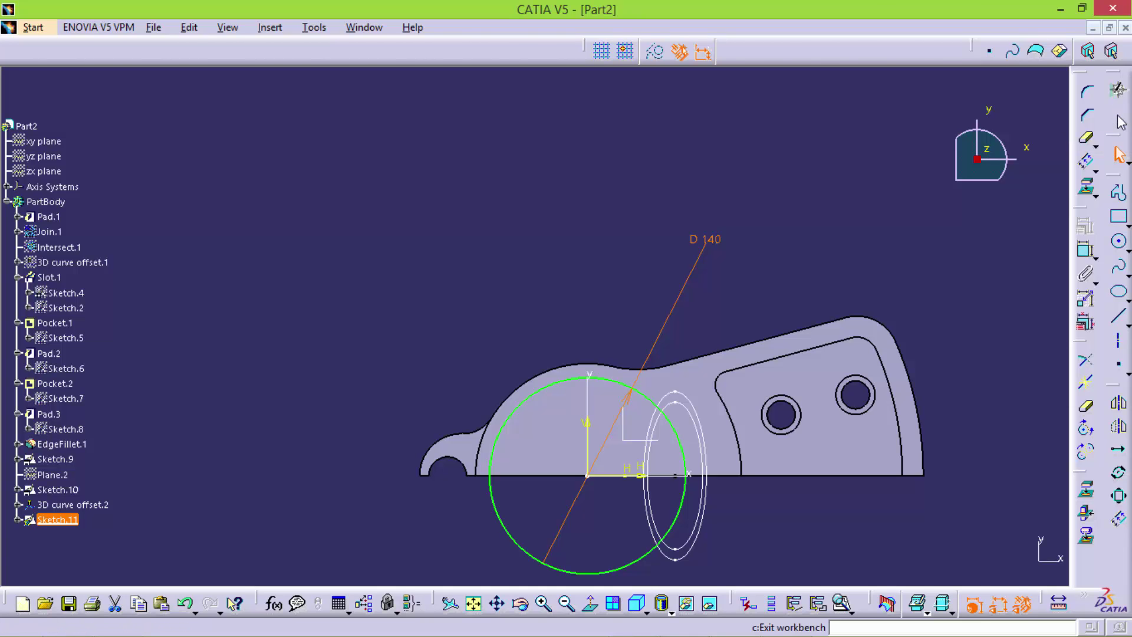
click(1118, 90)
mouse_move(647, 286)
middle_down()
mouse_move(635, 270)
mouse_move(750, 261)
middle_up()
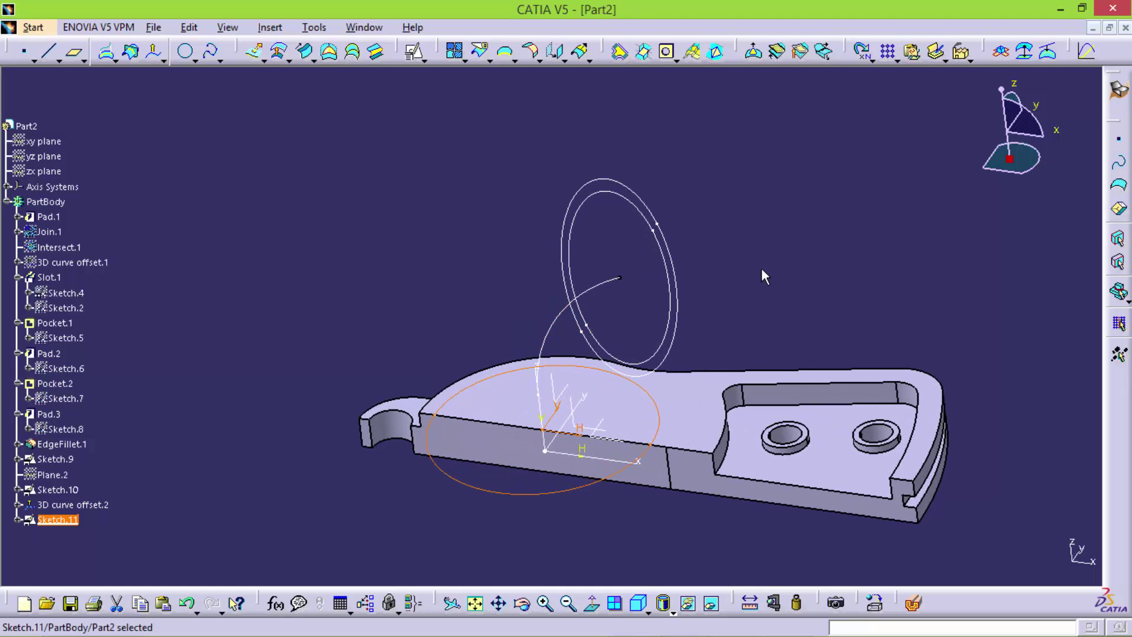
Try splitting the circle sketch with the ring curve and dismiss the resulting update error
click(449, 171)
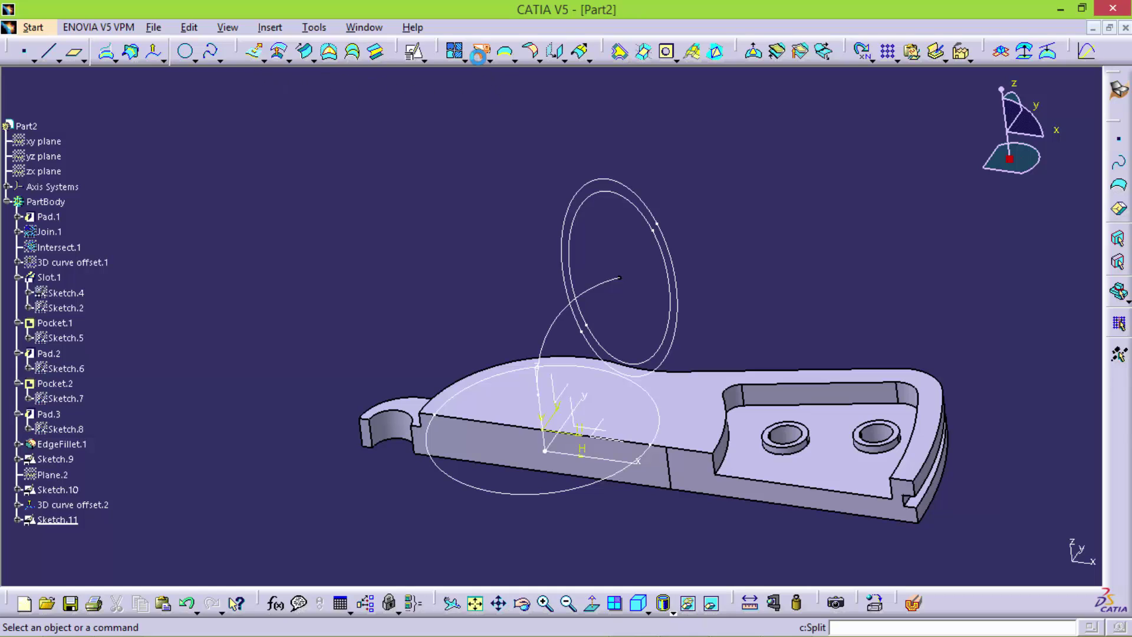
click(478, 53)
click(506, 375)
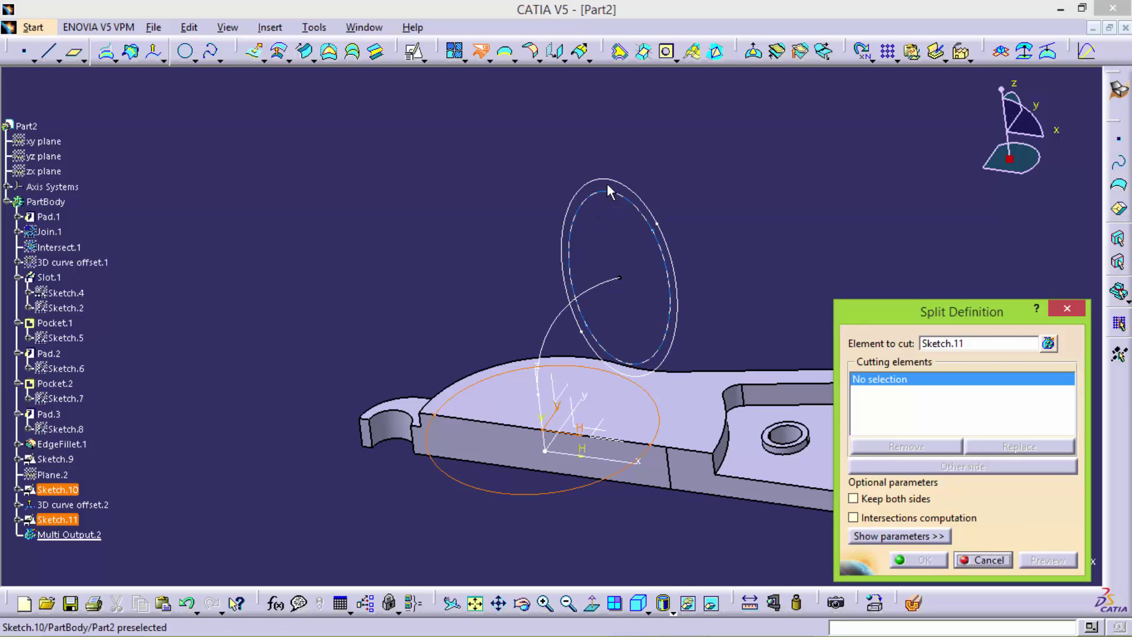
click(640, 218)
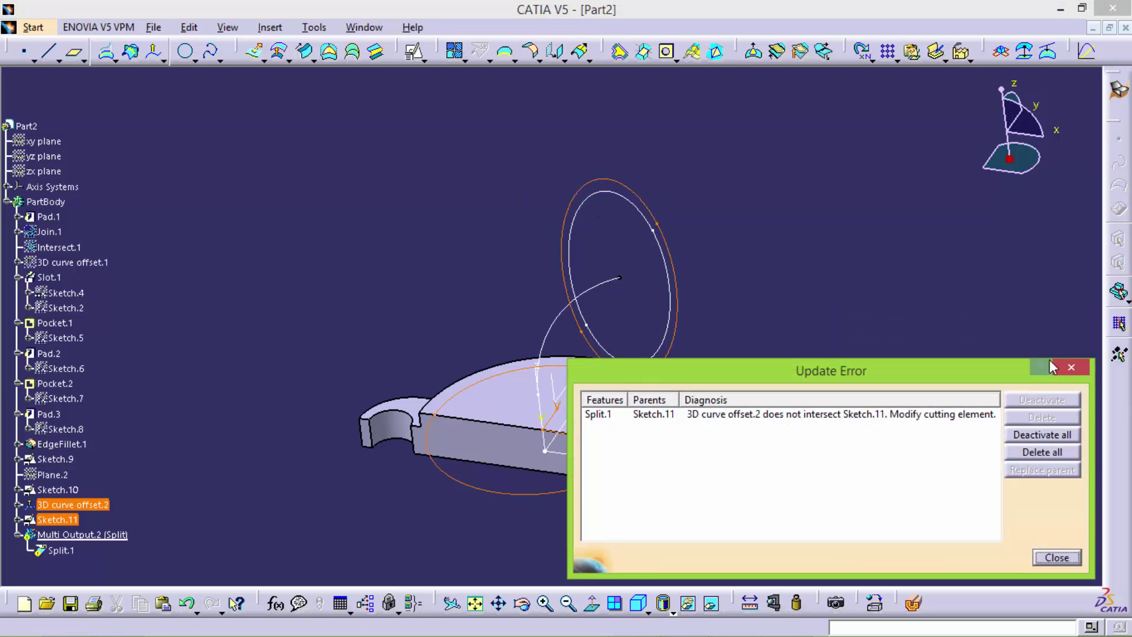
click(1072, 367)
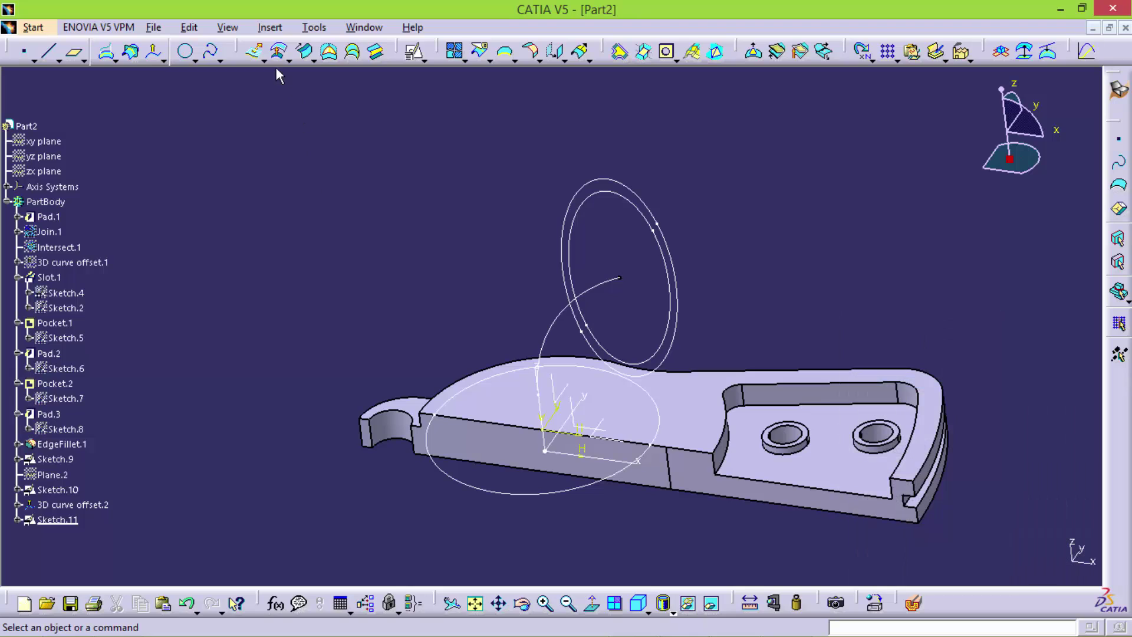
Split 3D curve offset.2 and Sketch.11 with the ZX plane, keeping the other side
click(480, 52)
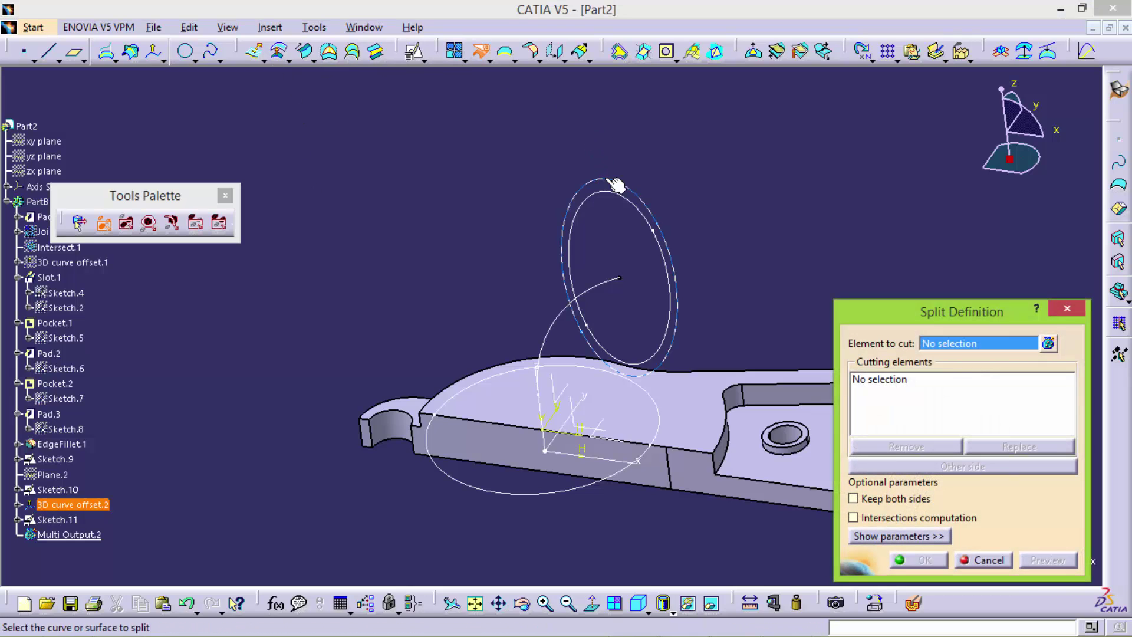
click(613, 182)
click(1048, 343)
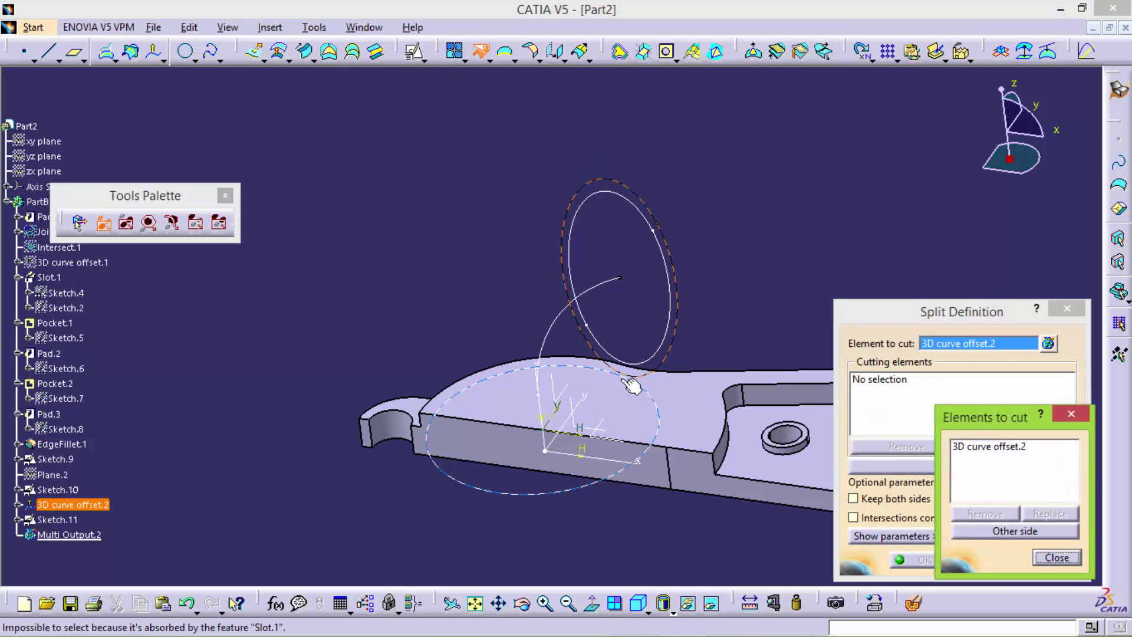
click(590, 368)
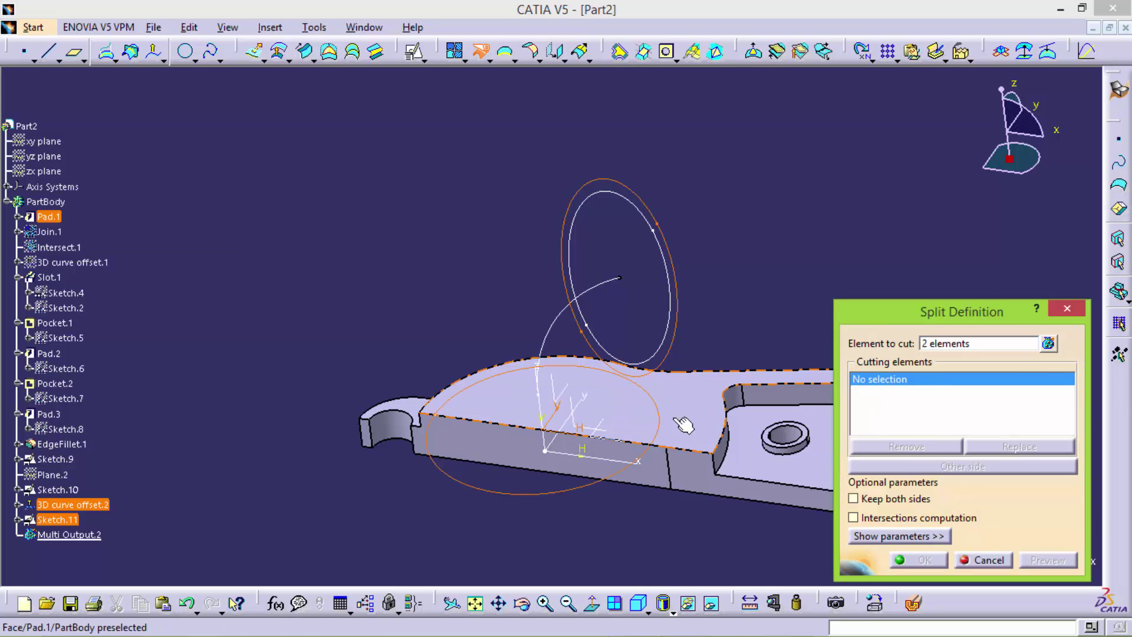
click(590, 426)
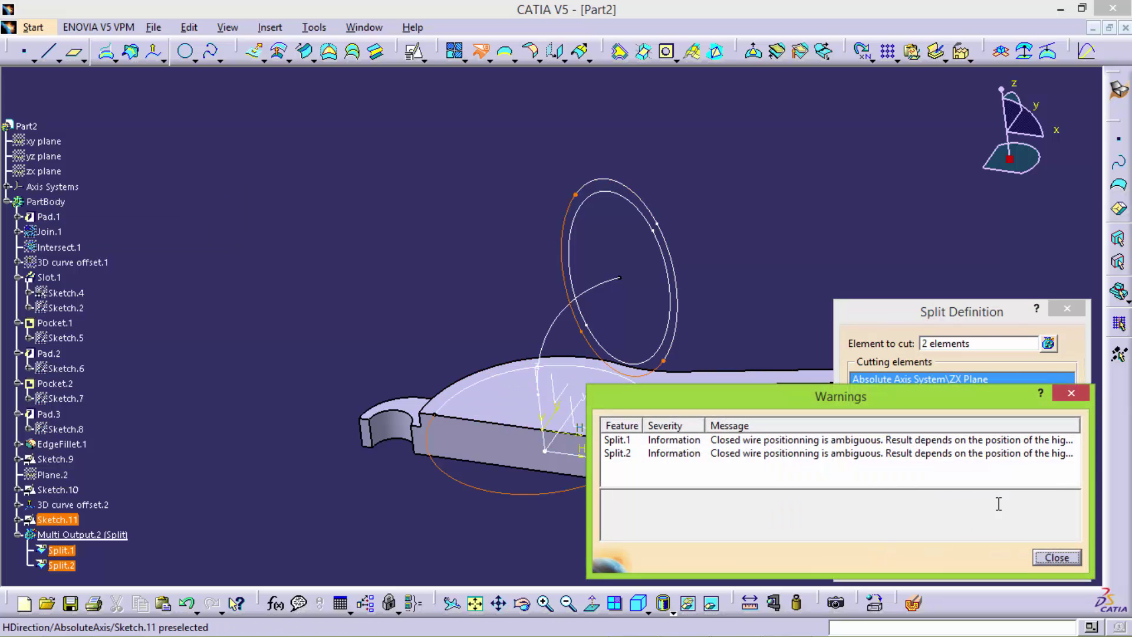
click(1057, 557)
click(980, 466)
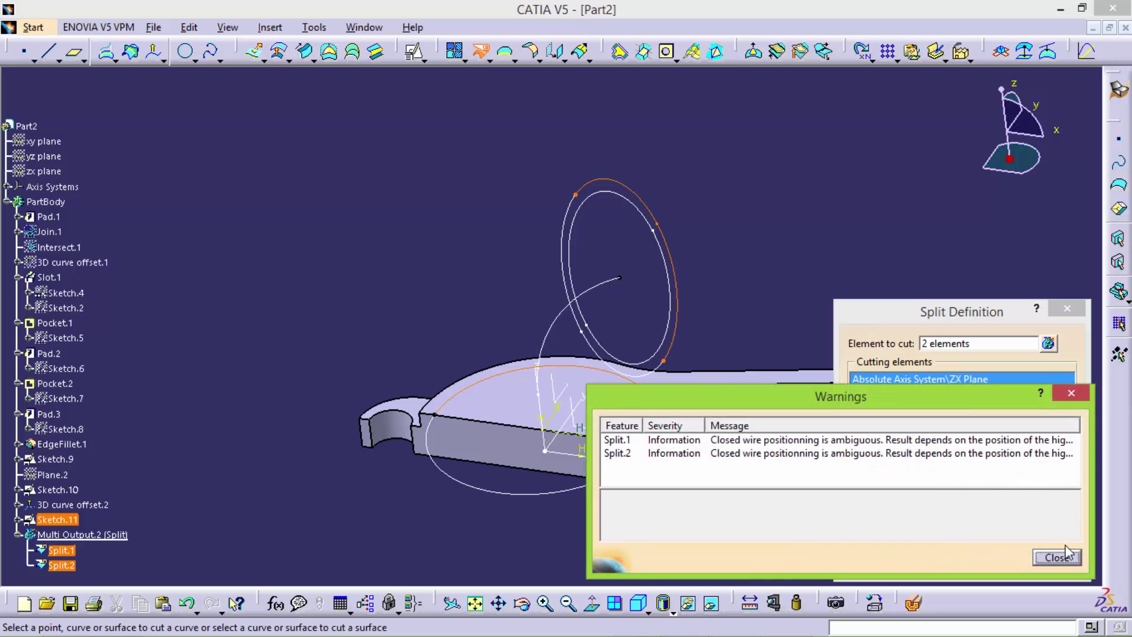
click(1066, 557)
click(937, 560)
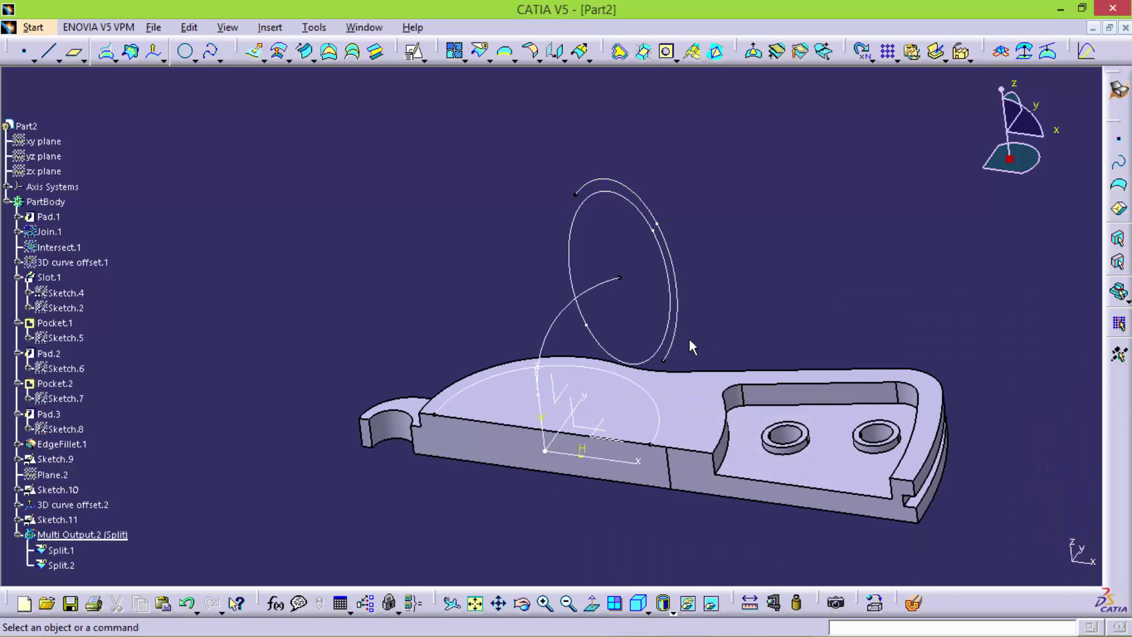
mouse_move(689, 339)
middle_down()
mouse_move(611, 381)
mouse_move(641, 370)
middle_up()
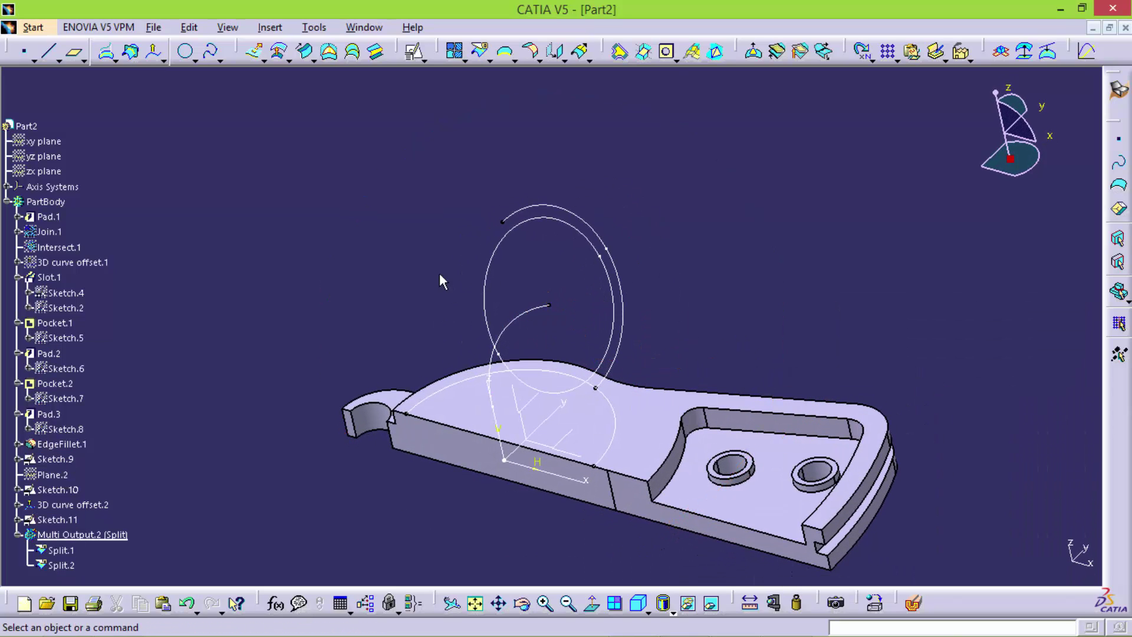
middle_drag(440, 275, 435, 248)
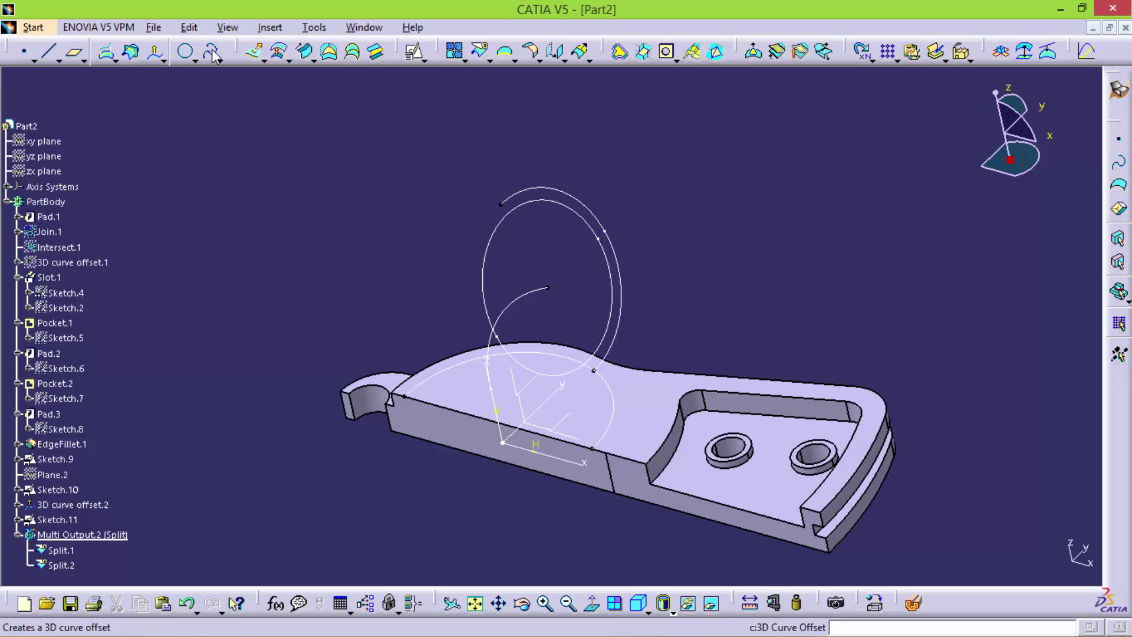
Loft Multi-sections Surface.1 from Split.2 to Split.1 using Sketch.9 as the spine
click(353, 52)
click(435, 381)
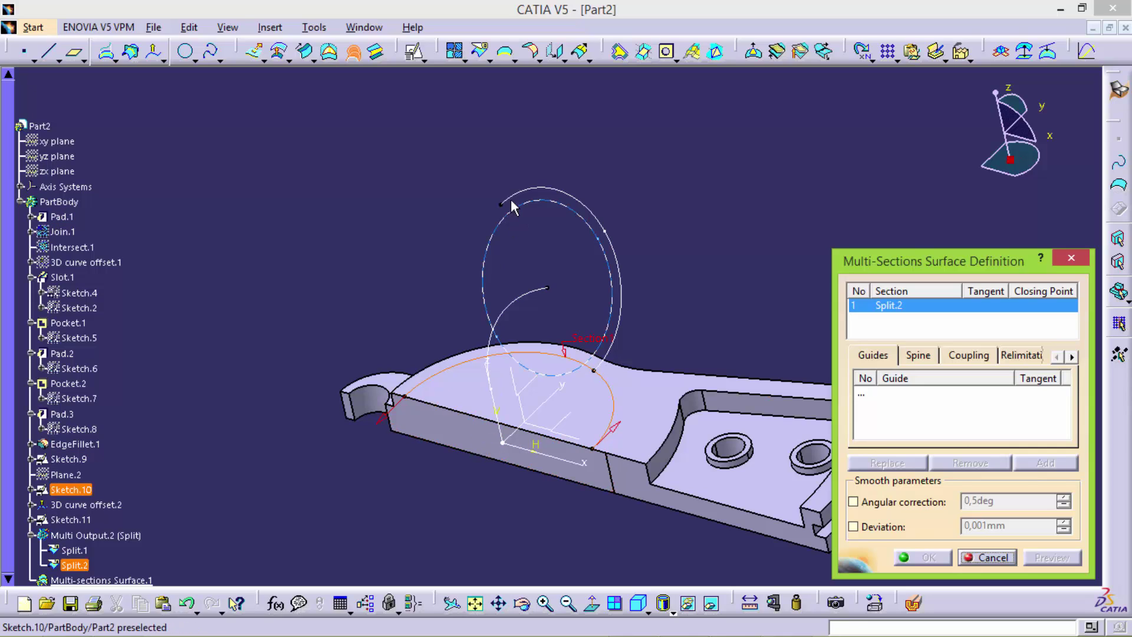
click(511, 200)
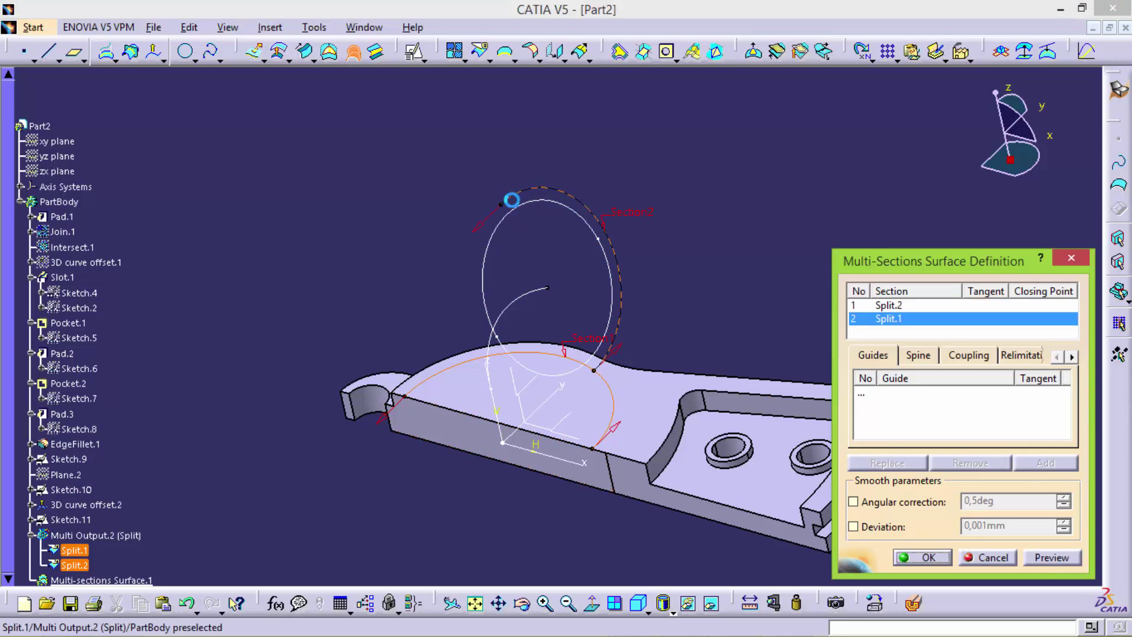
click(1045, 560)
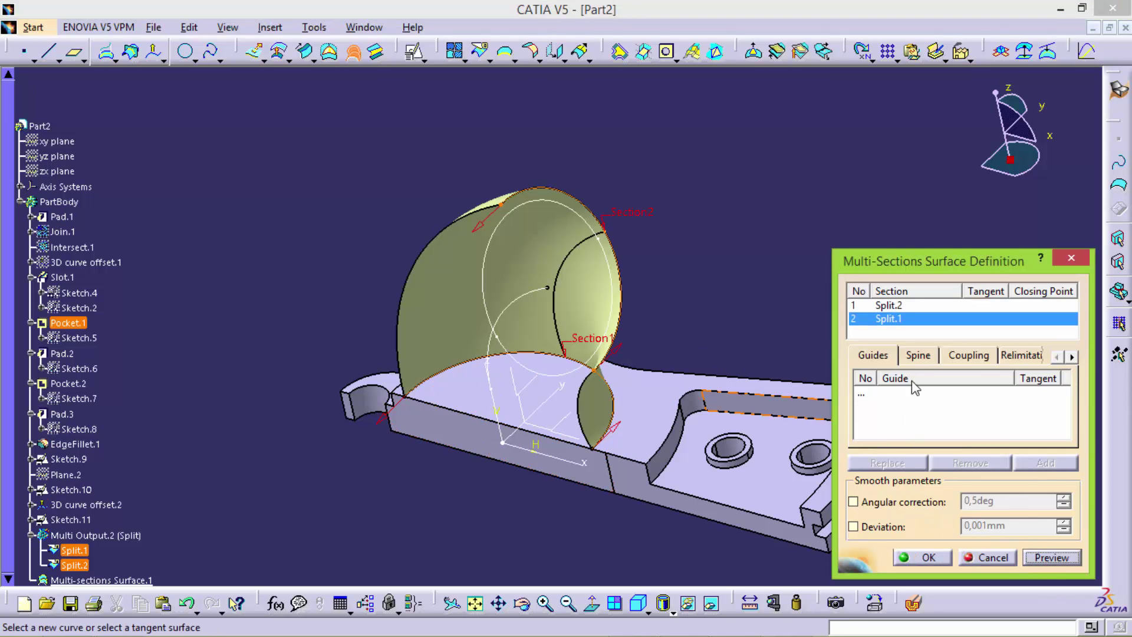
click(918, 355)
click(906, 402)
click(523, 299)
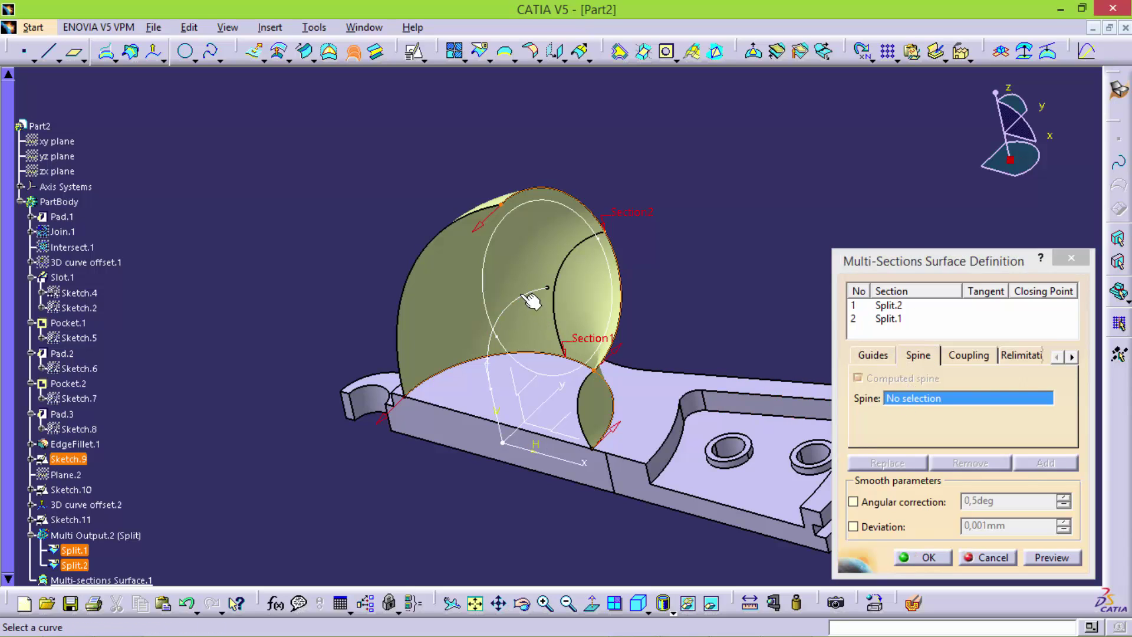
click(1049, 559)
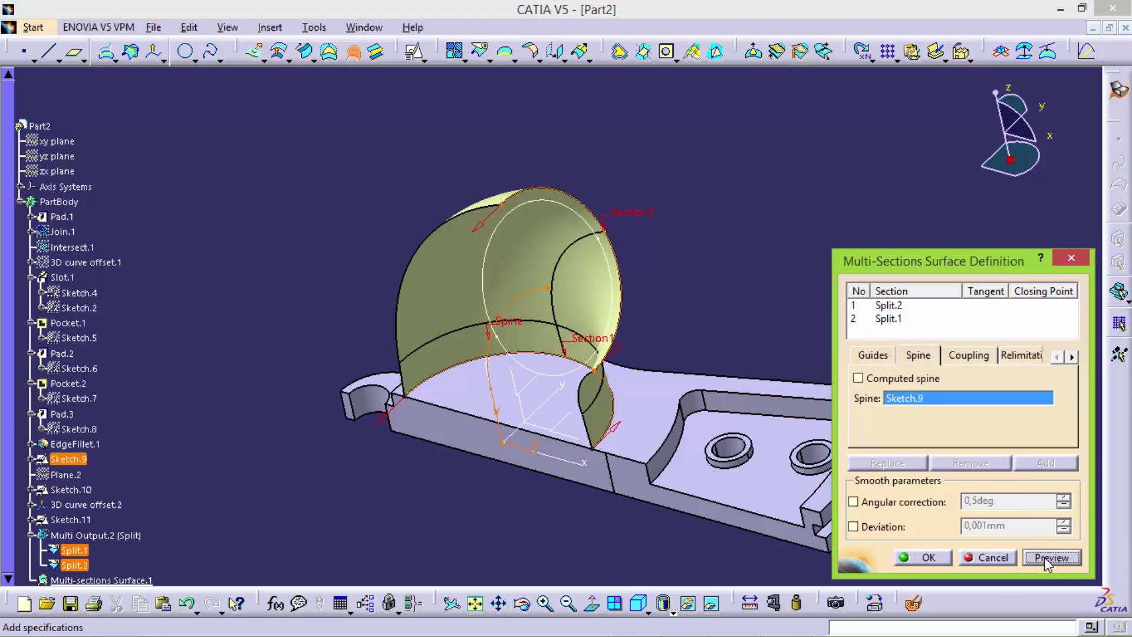
click(924, 558)
mouse_move(714, 333)
middle_down()
mouse_move(690, 272)
mouse_move(730, 175)
mouse_move(667, 278)
middle_up()
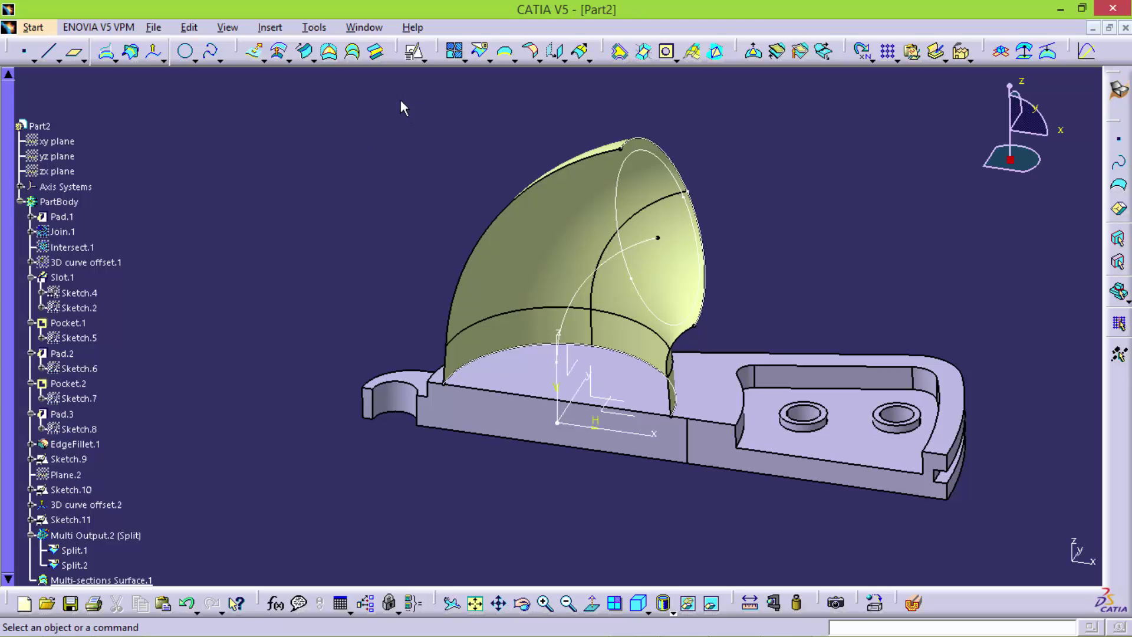
In Part Design, try closing Multi-sections Surface.1 into a solid; it errors, so cancel it
click(33, 27)
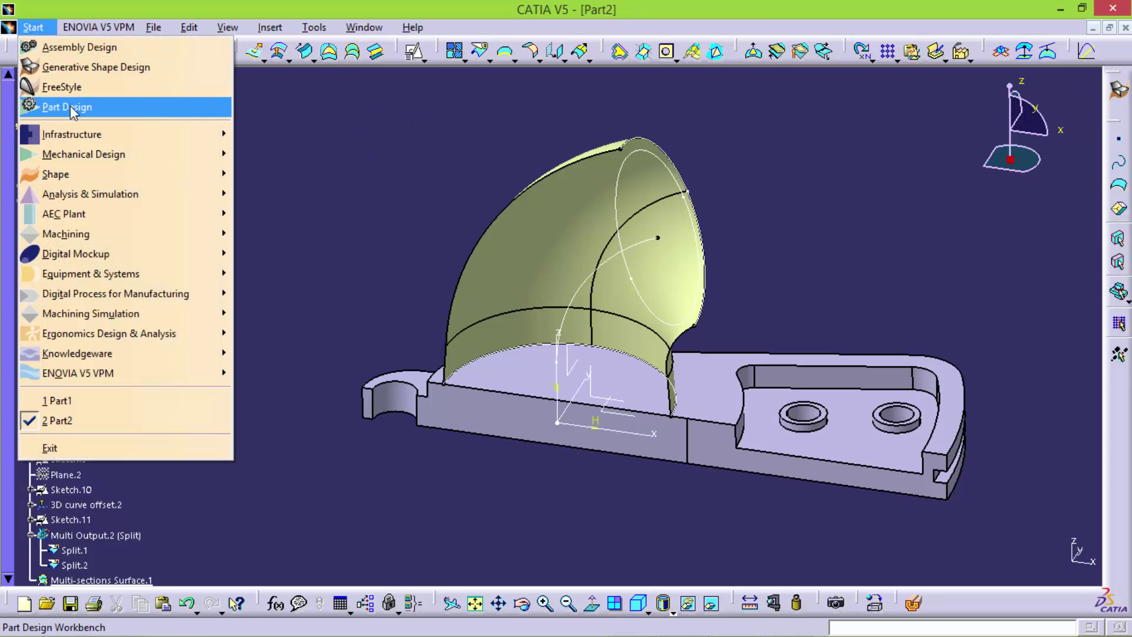
click(73, 108)
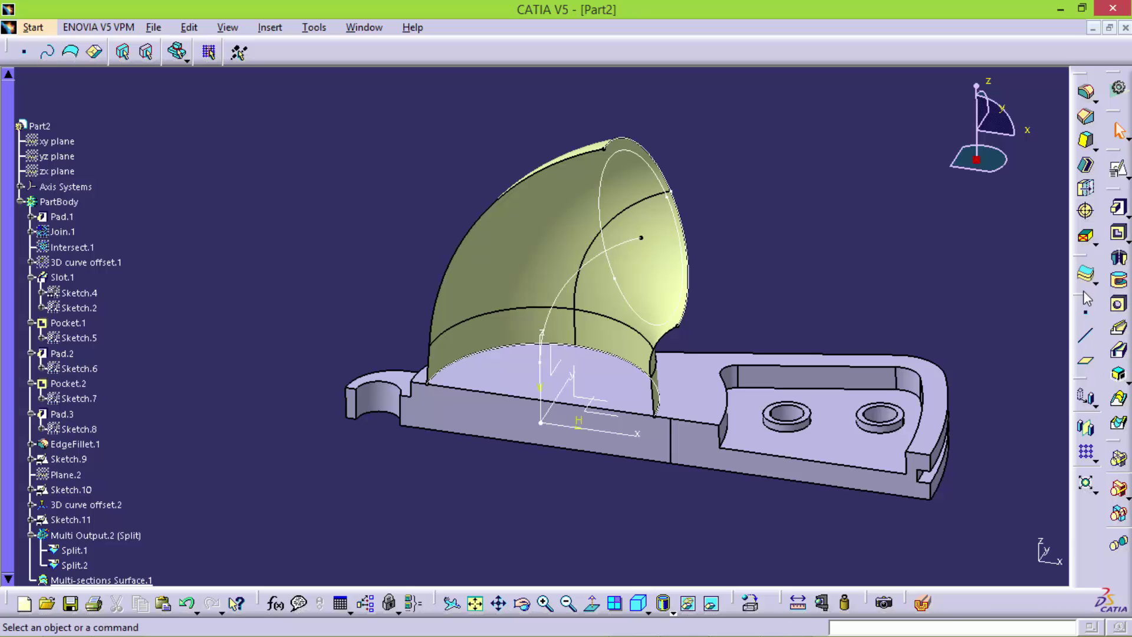
click(1085, 273)
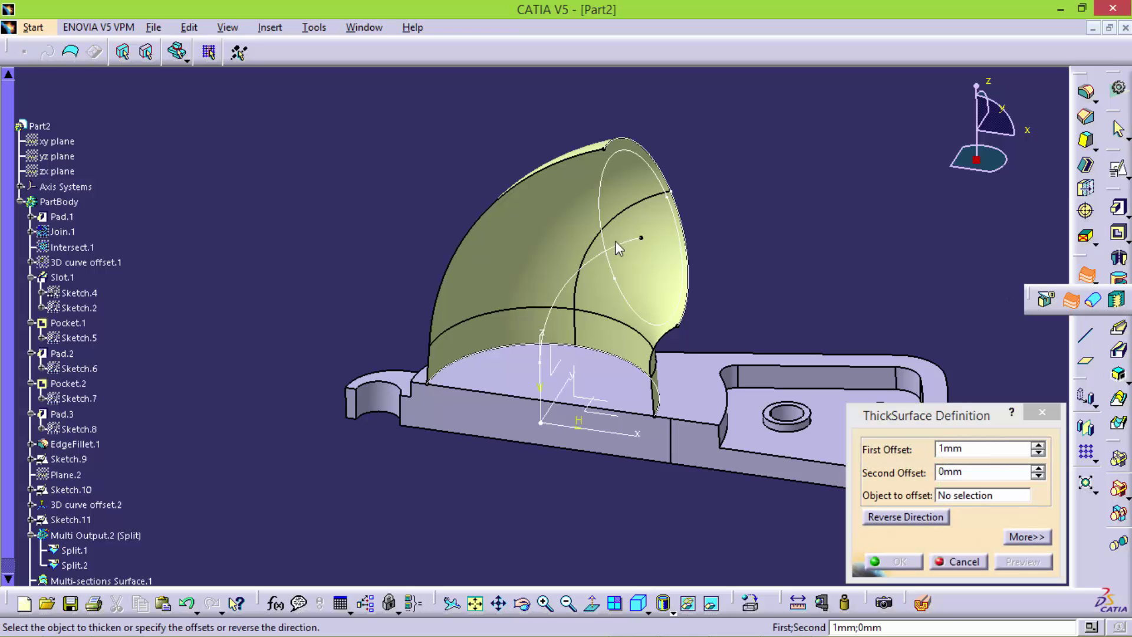
click(1092, 299)
click(561, 246)
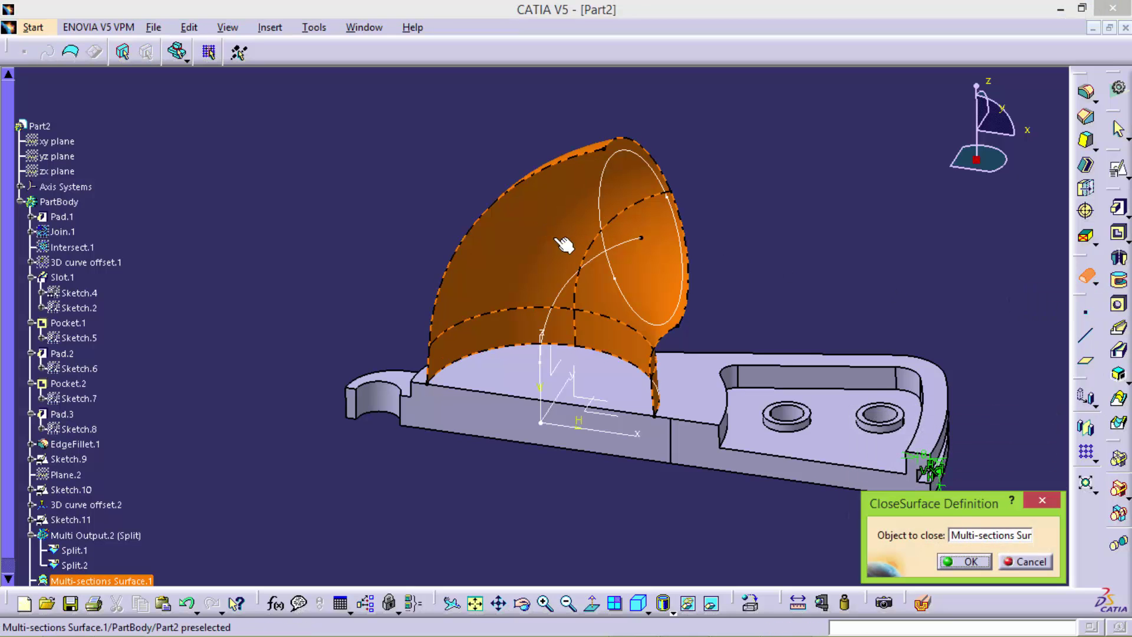
click(989, 564)
click(713, 373)
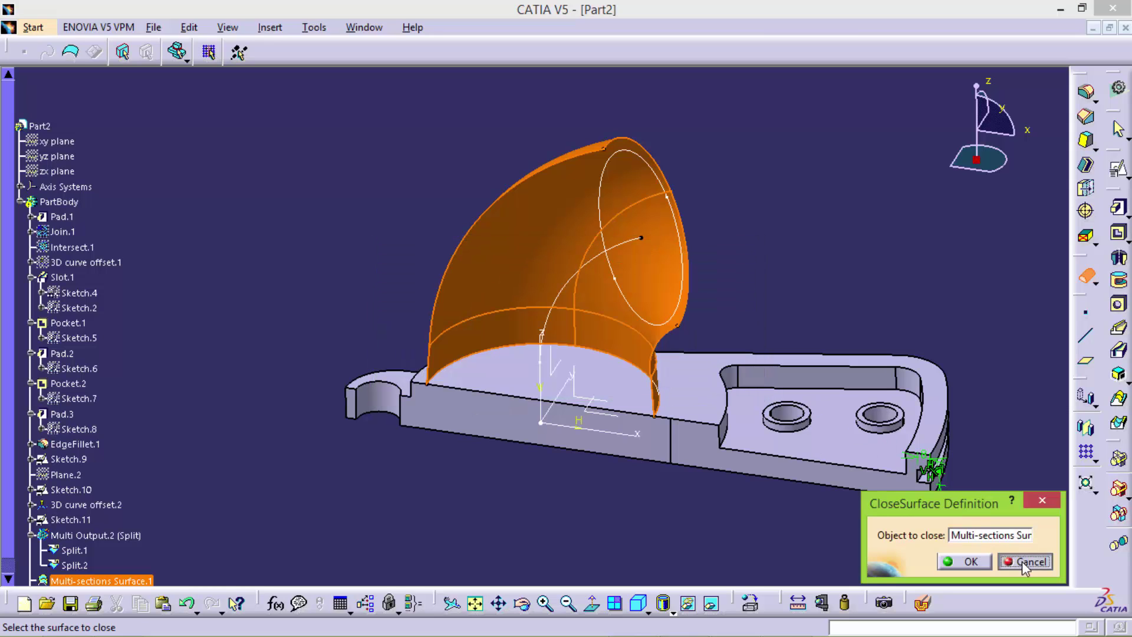
click(1024, 565)
Inspect the elbow surface in Generative Shape Design, then return to Part Design
click(31, 28)
click(53, 67)
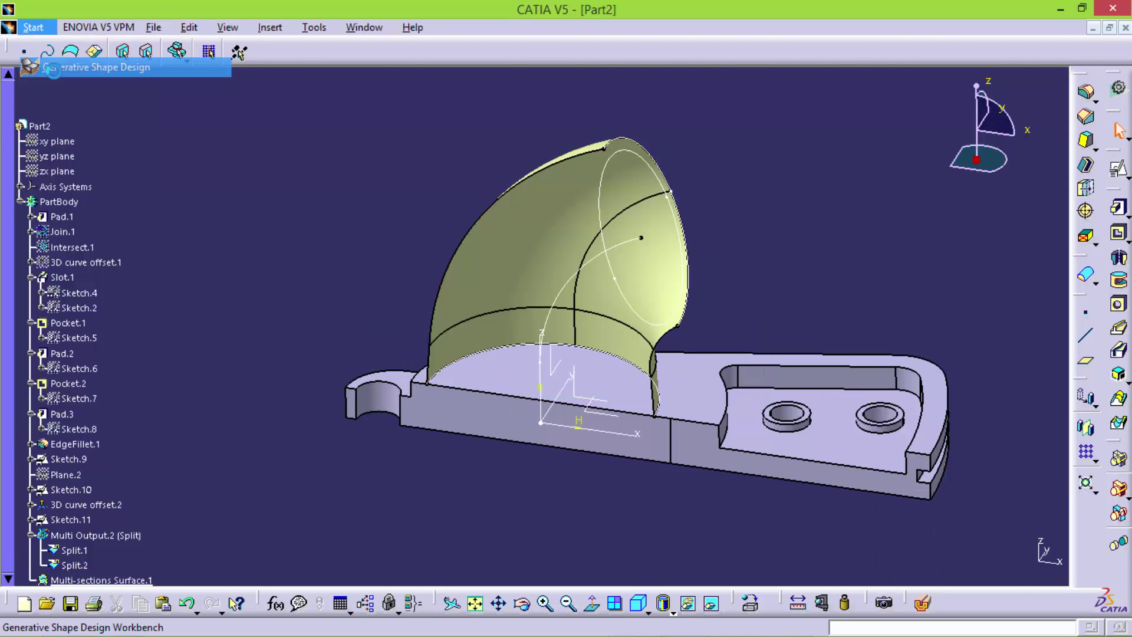
mouse_move(557, 140)
middle_down()
mouse_move(558, 250)
mouse_move(408, 192)
middle_up()
click(422, 188)
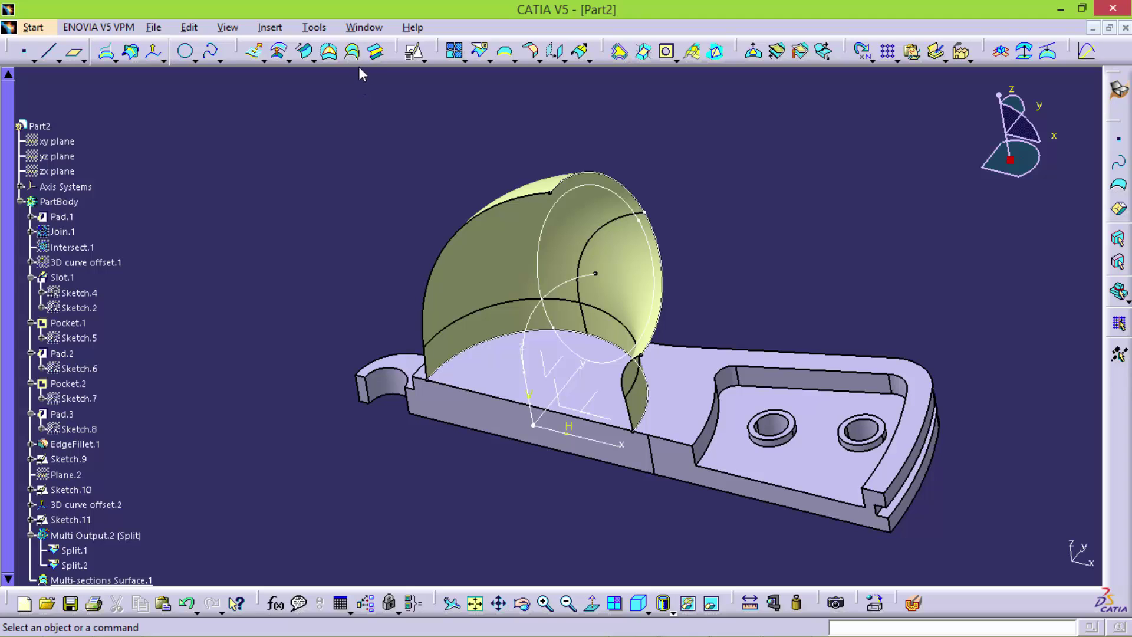
click(30, 28)
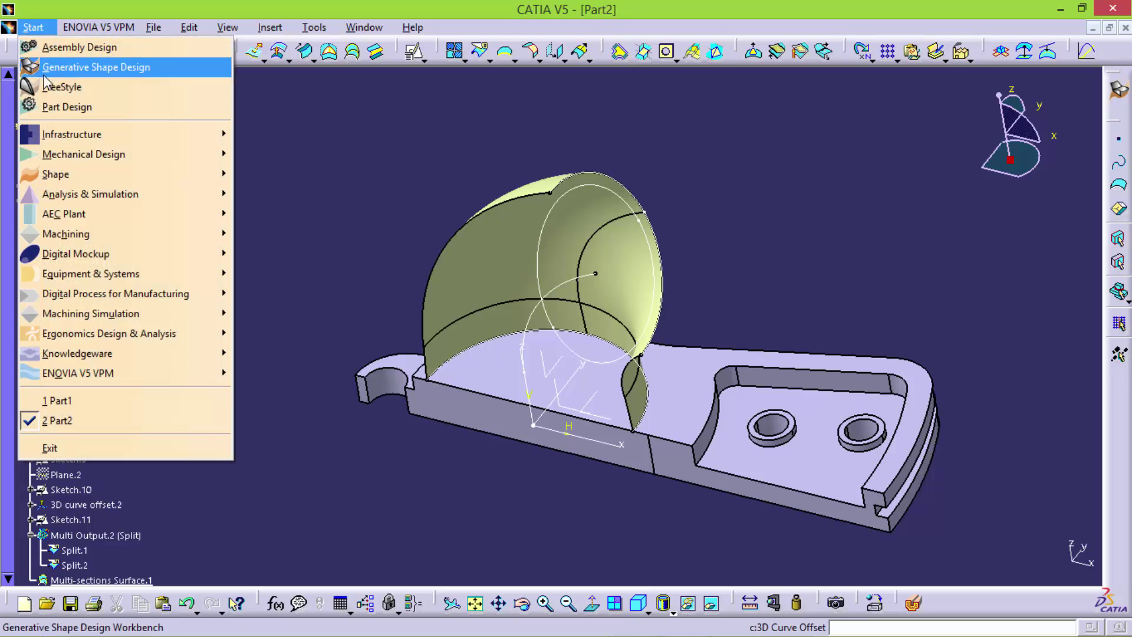
click(52, 106)
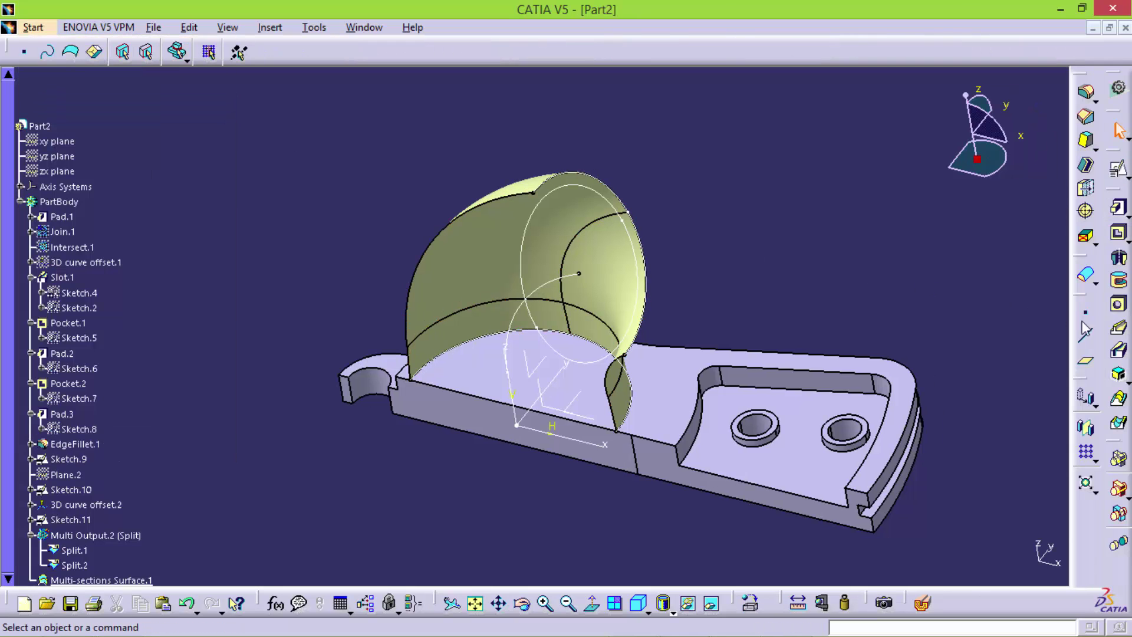
Thicken Multi-sections Surface.1 with a 25mm first offset, previewing before confirming
click(1092, 285)
click(1070, 299)
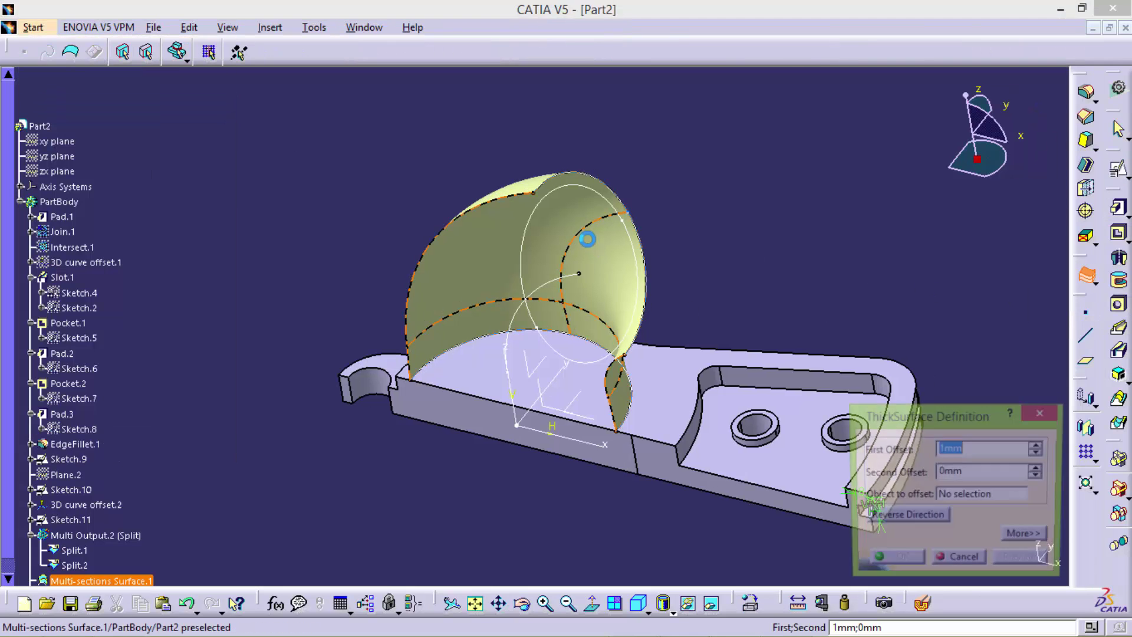
click(581, 234)
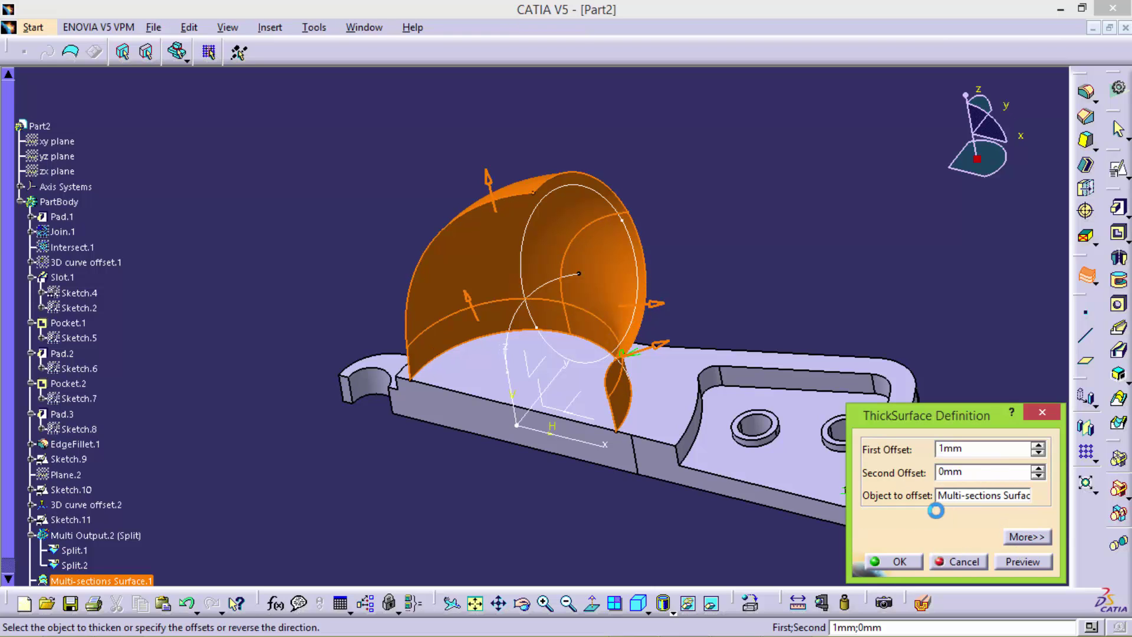
double_click(981, 448)
text(25)
click(946, 325)
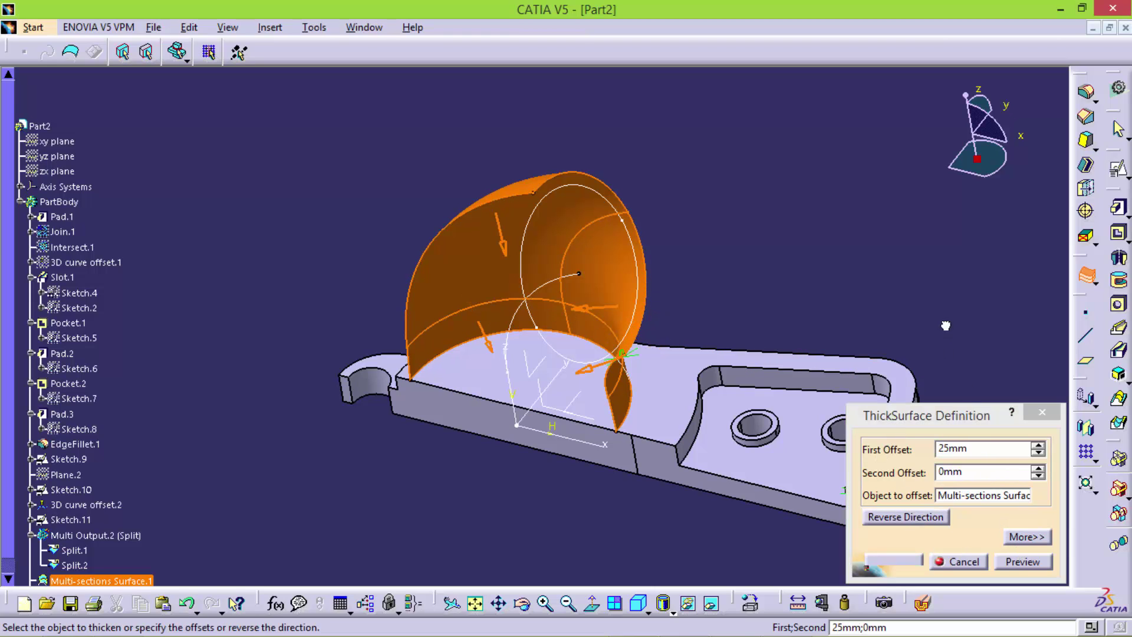
click(1026, 562)
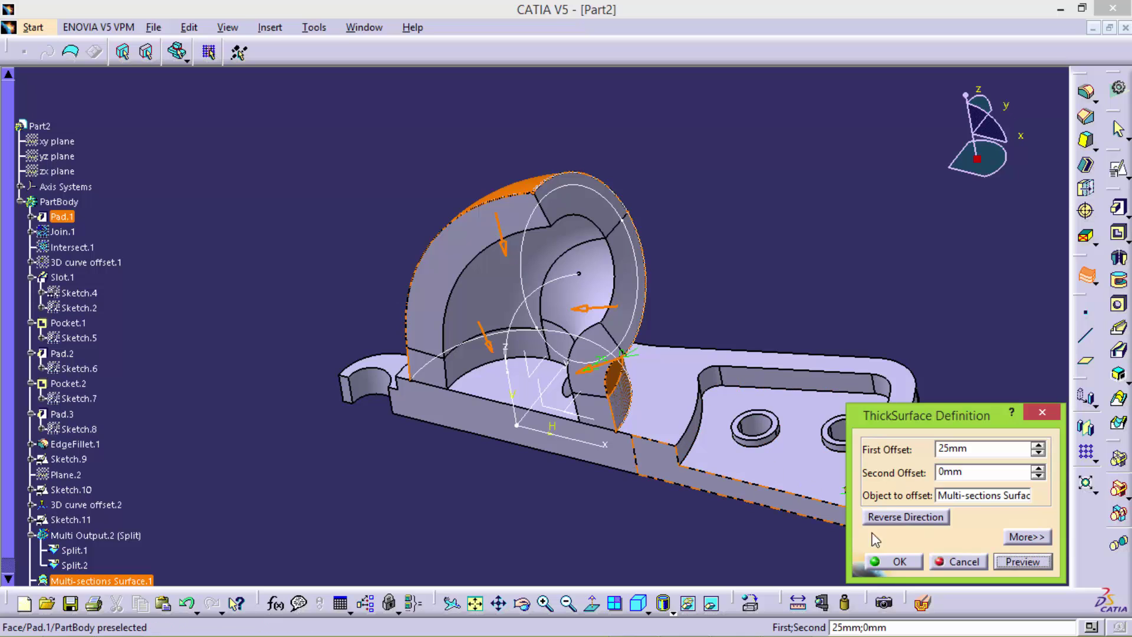
click(897, 563)
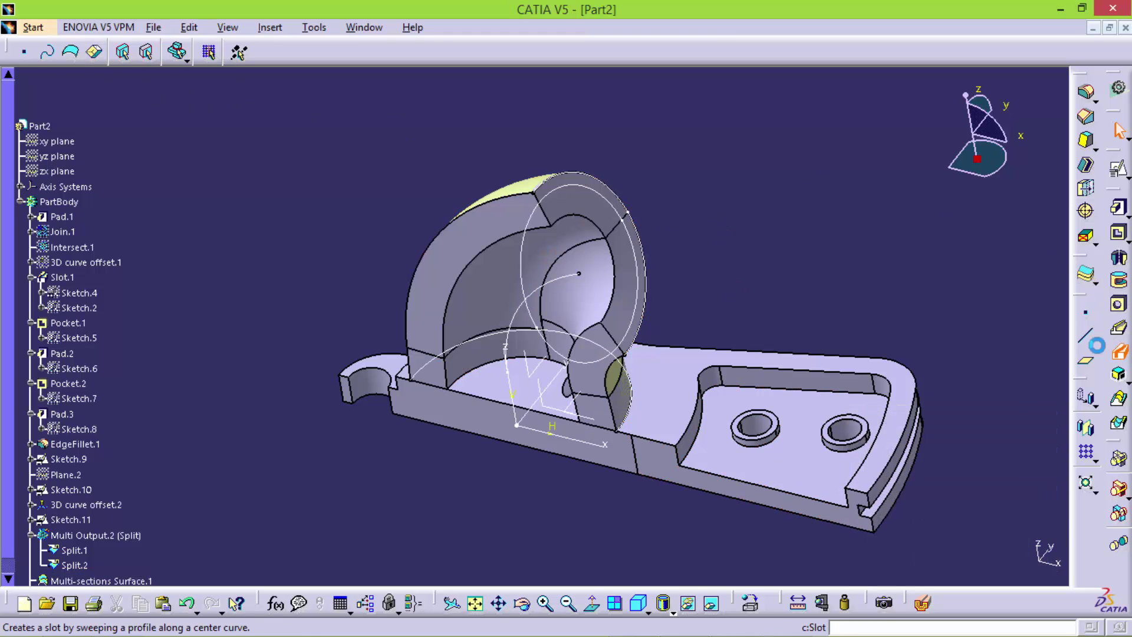
Create Slot.2 with profile Sketch.10 and centre curve Sketch.9, then dismiss the warnings
click(1097, 345)
click(71, 489)
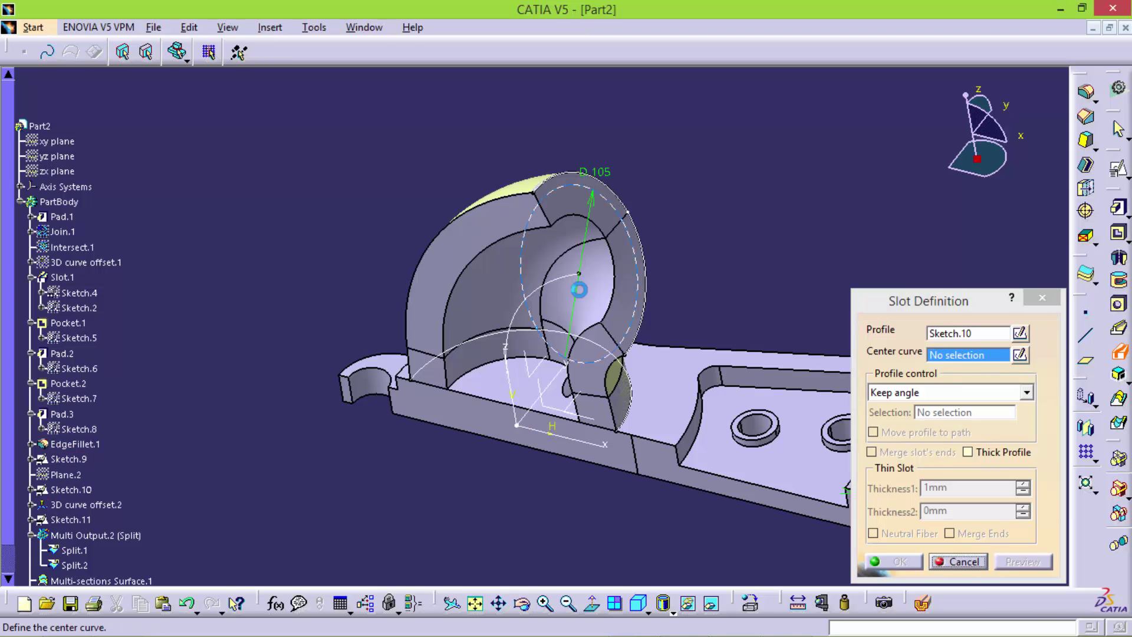
click(579, 290)
middle_drag(554, 412, 647, 261)
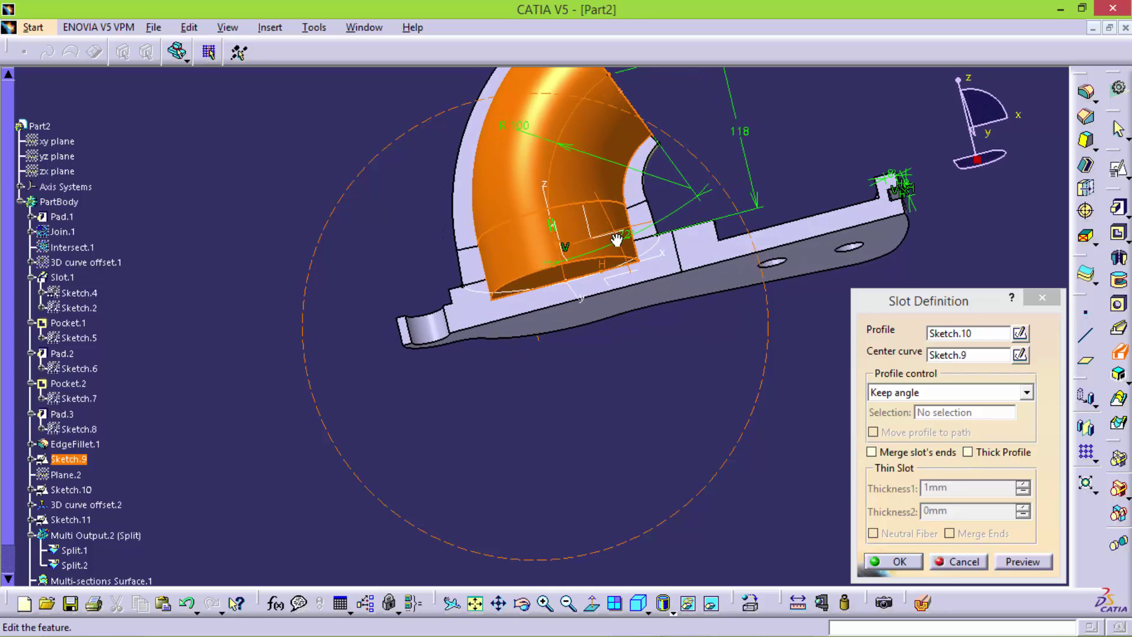
mouse_move(691, 358)
middle_down()
mouse_move(593, 300)
mouse_move(568, 461)
middle_up()
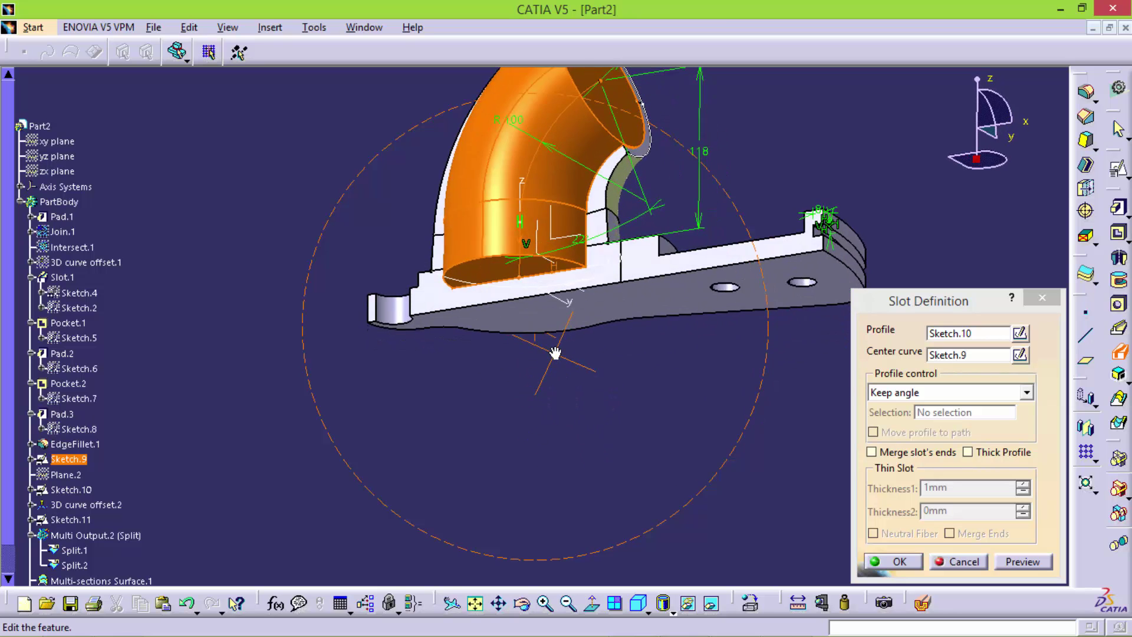
middle_drag(567, 461, 590, 443)
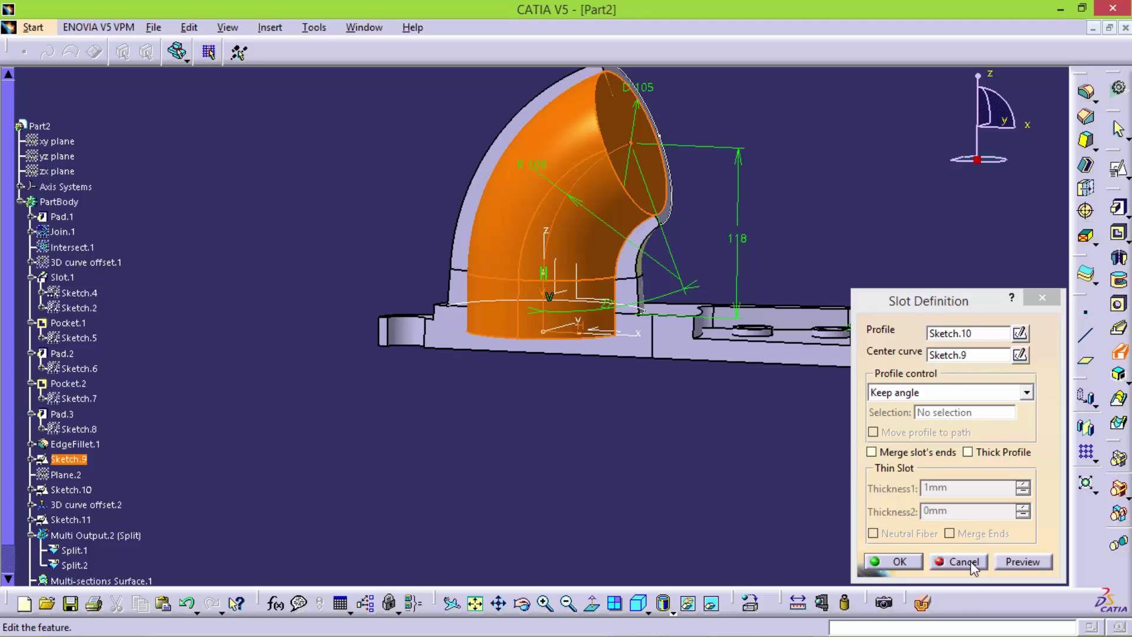
click(902, 561)
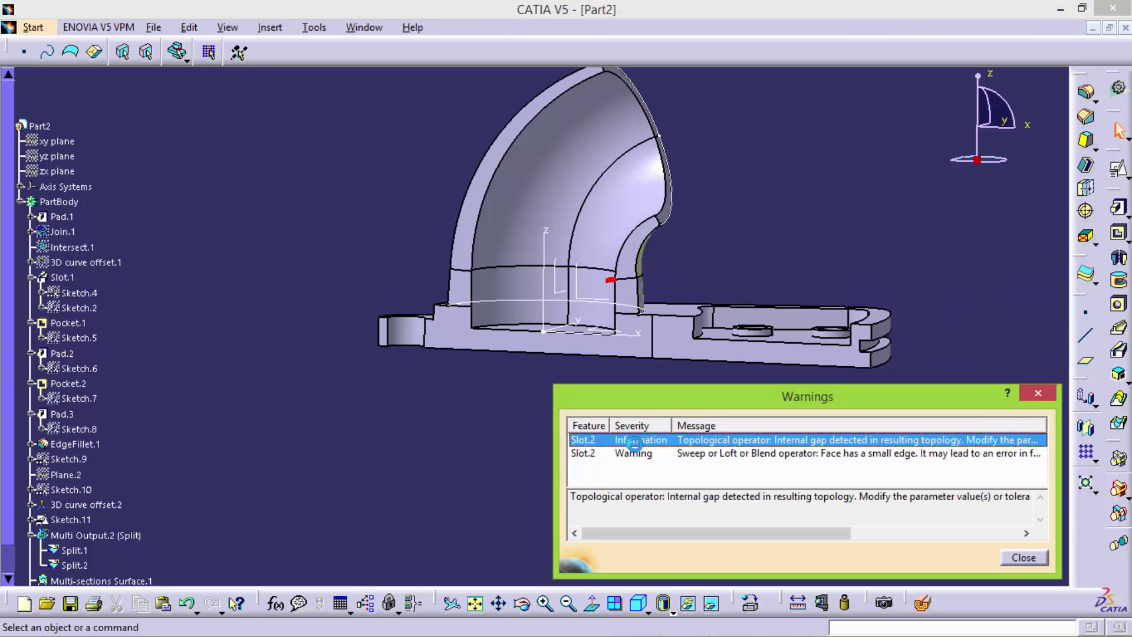
click(1026, 560)
middle_drag(588, 373, 603, 452)
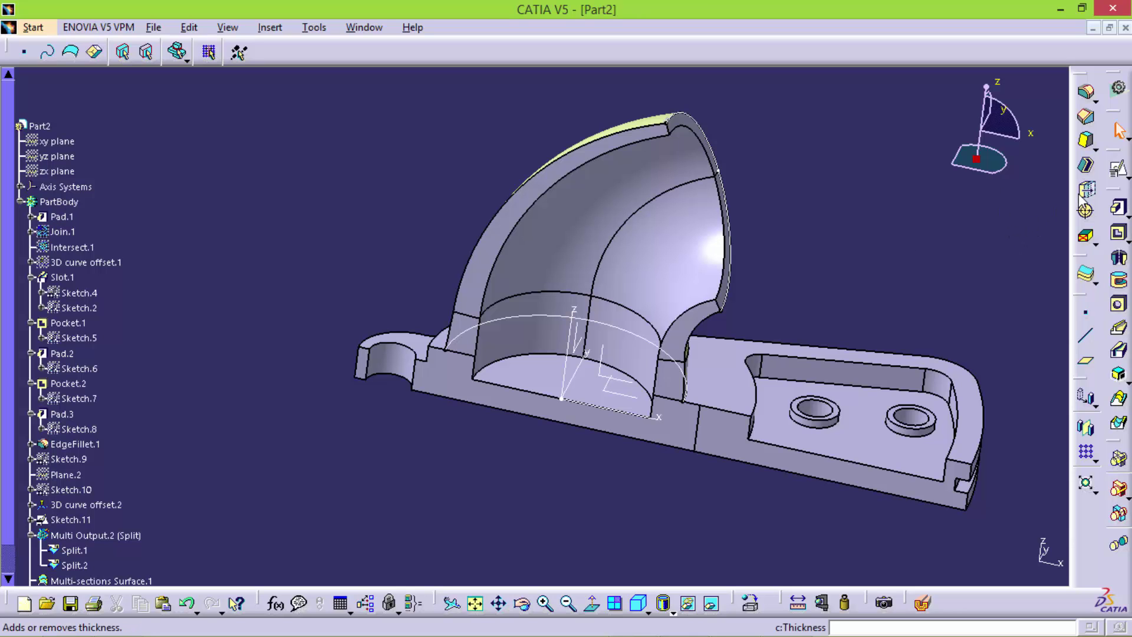
click(578, 437)
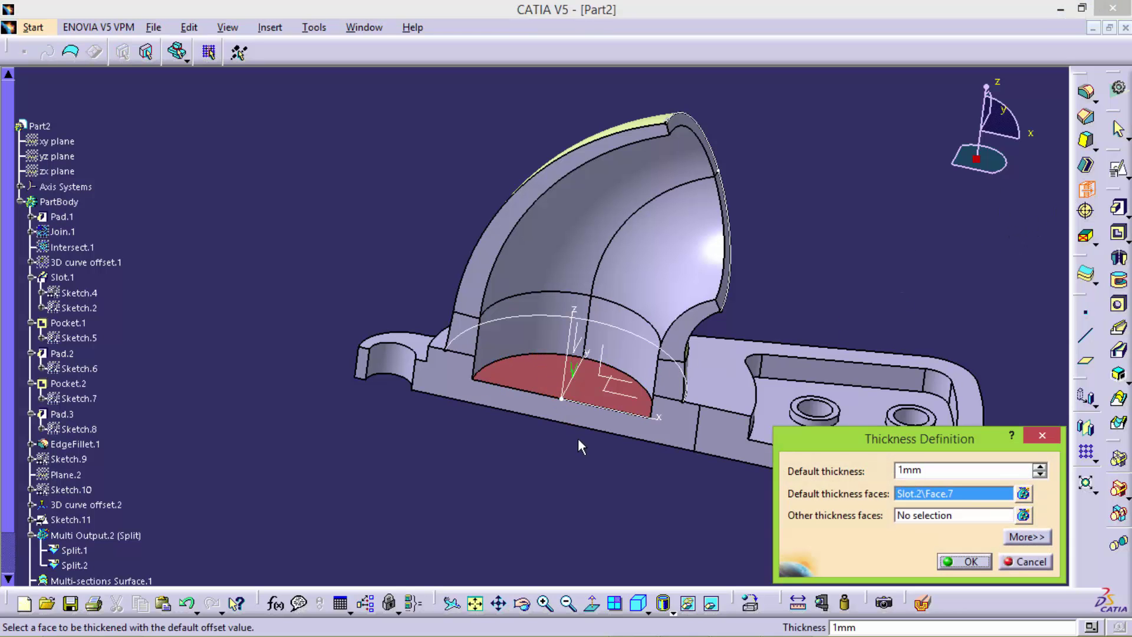
mouse_move(578, 437)
middle_down()
mouse_move(589, 363)
mouse_move(817, 418)
middle_up()
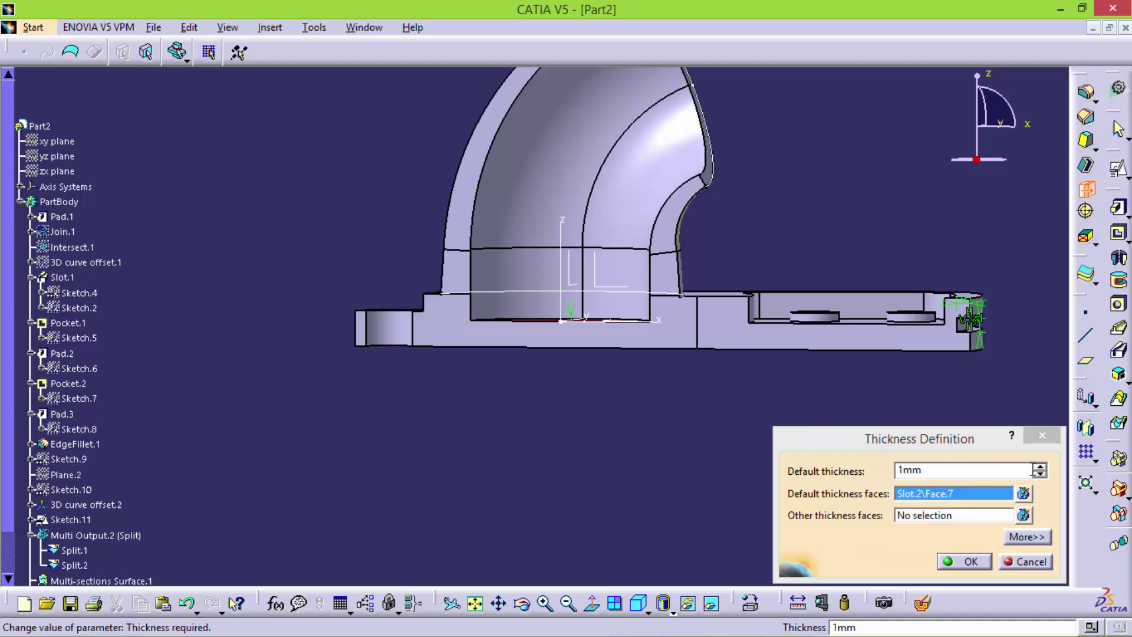
click(1040, 475)
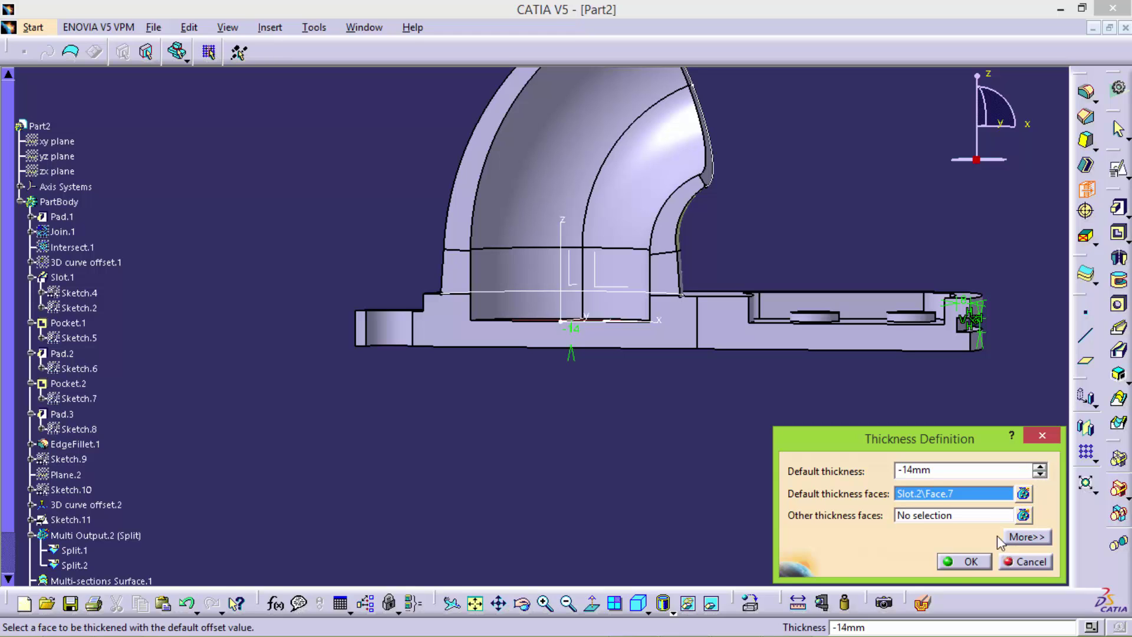
click(965, 561)
middle_drag(675, 419, 593, 450)
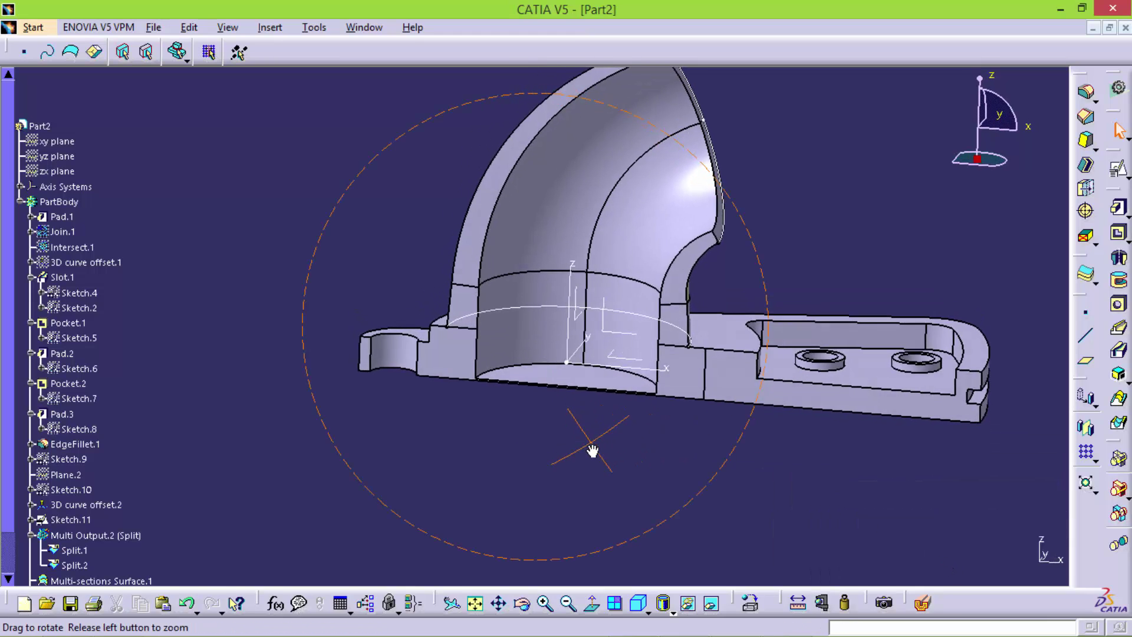
scroll(63, 502, down, 3)
double_click(74, 470)
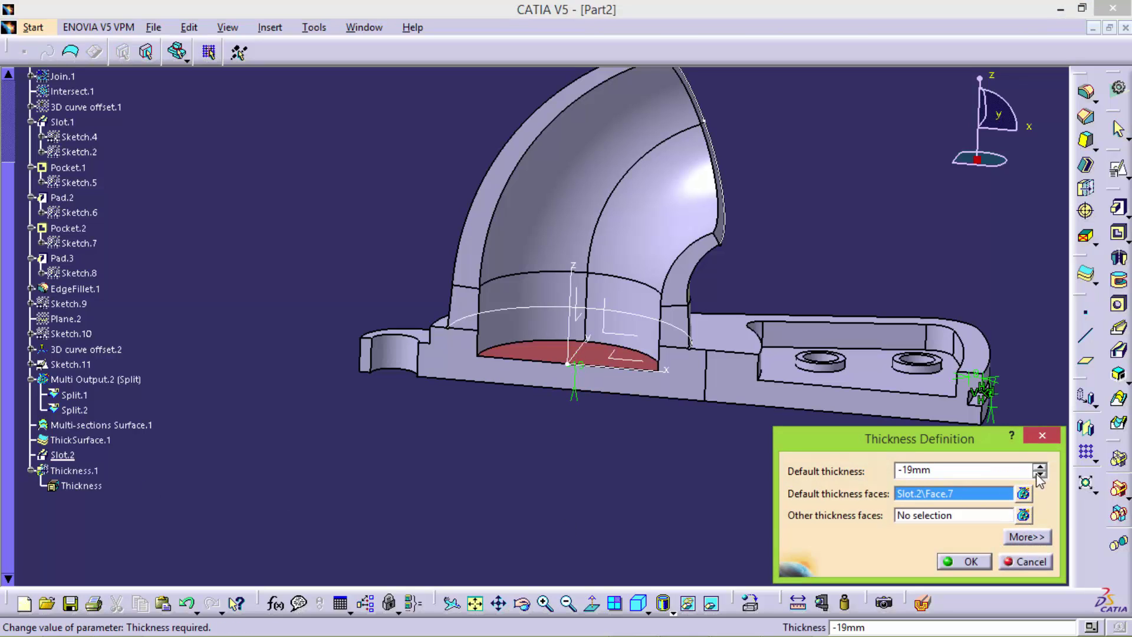
click(970, 565)
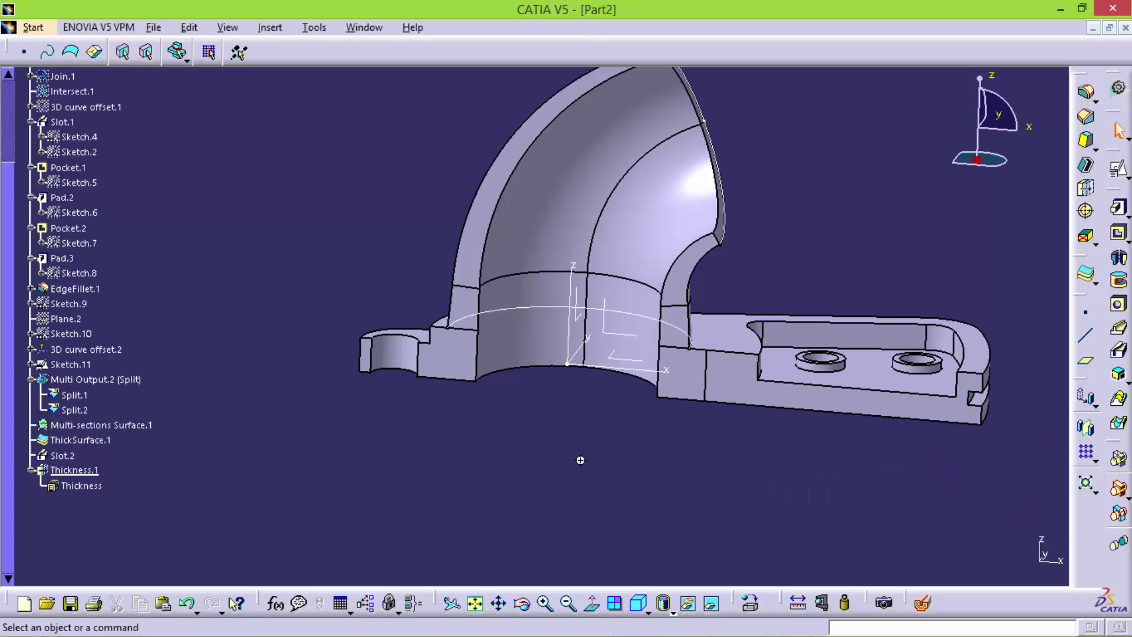
mouse_move(579, 460)
middle_down()
mouse_move(566, 354)
mouse_move(611, 328)
mouse_move(588, 419)
mouse_move(599, 502)
mouse_move(589, 530)
middle_up()
mouse_move(496, 397)
middle_down()
mouse_move(576, 463)
mouse_move(581, 452)
middle_up()
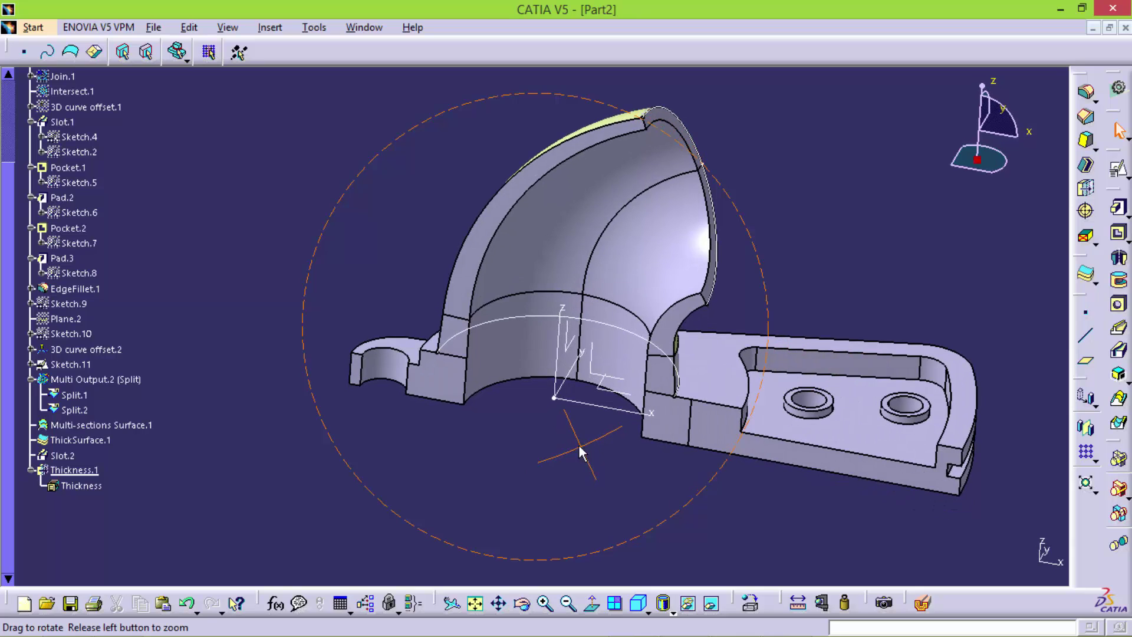
right_click(95, 469)
click(121, 361)
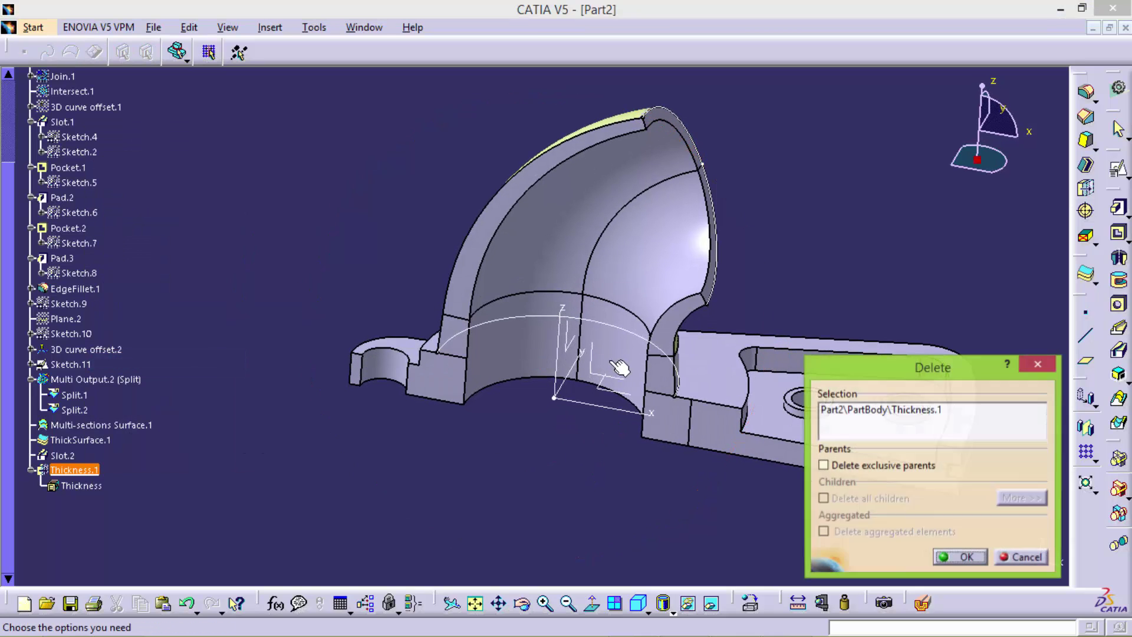
click(961, 557)
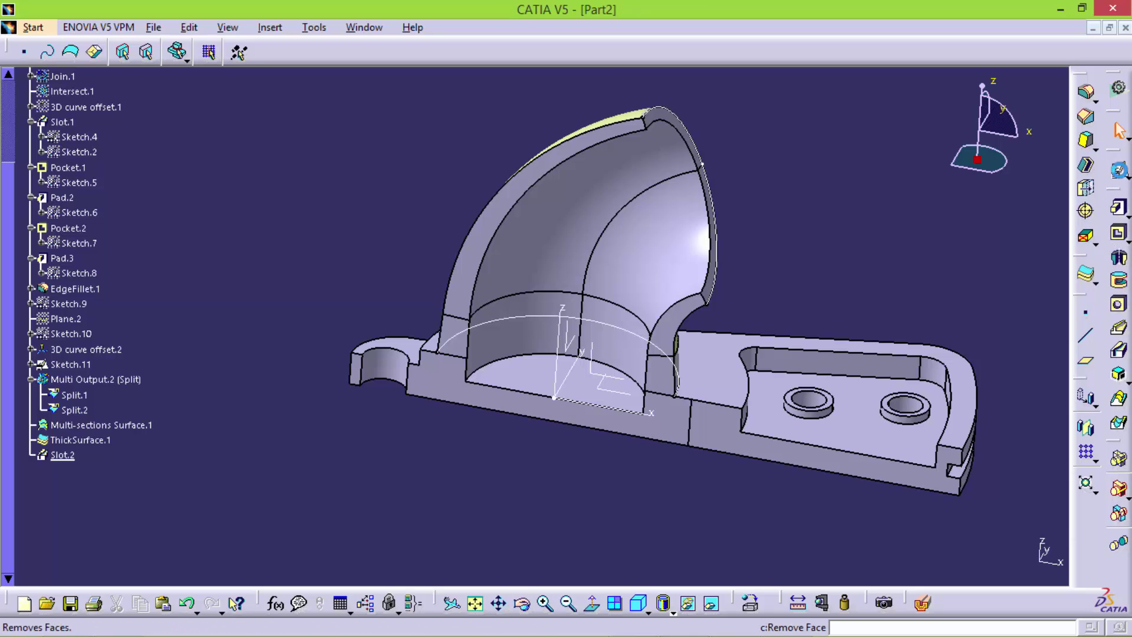
click(1118, 169)
Sketch a half-disc profile on the slot's flat face using the base edge
click(512, 370)
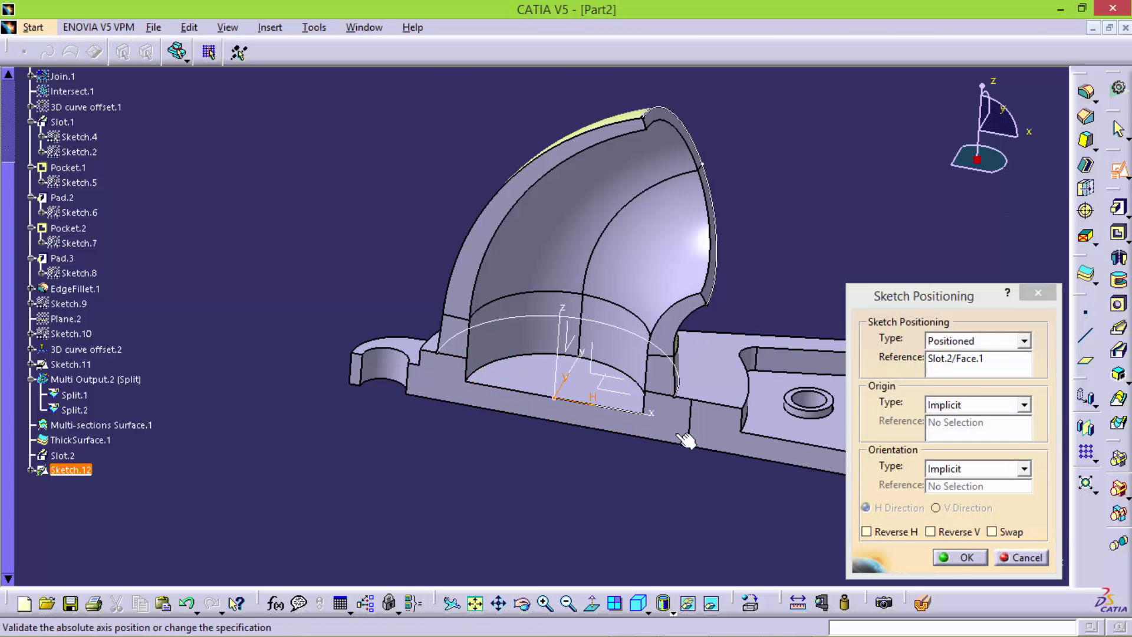
click(966, 557)
middle_drag(582, 454, 549, 367)
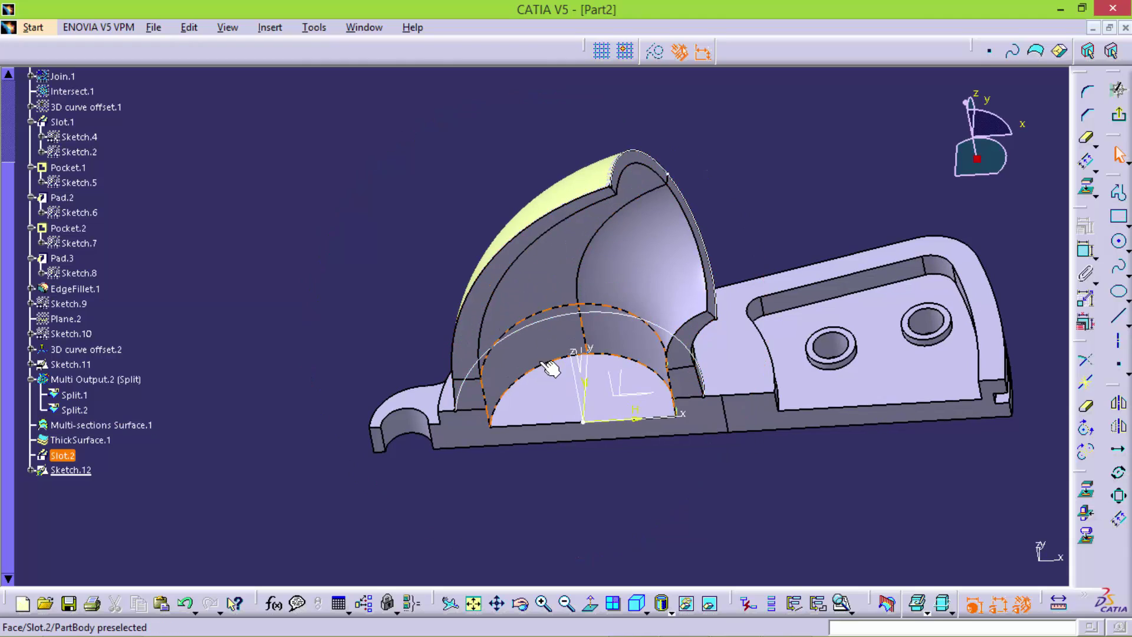
click(520, 447)
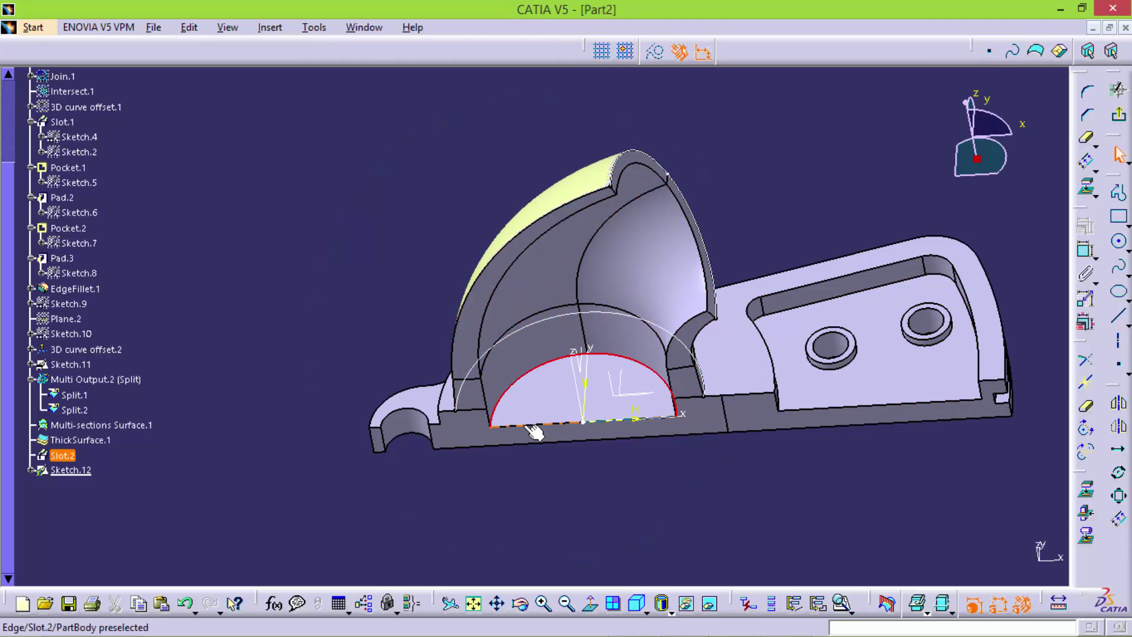
click(1092, 483)
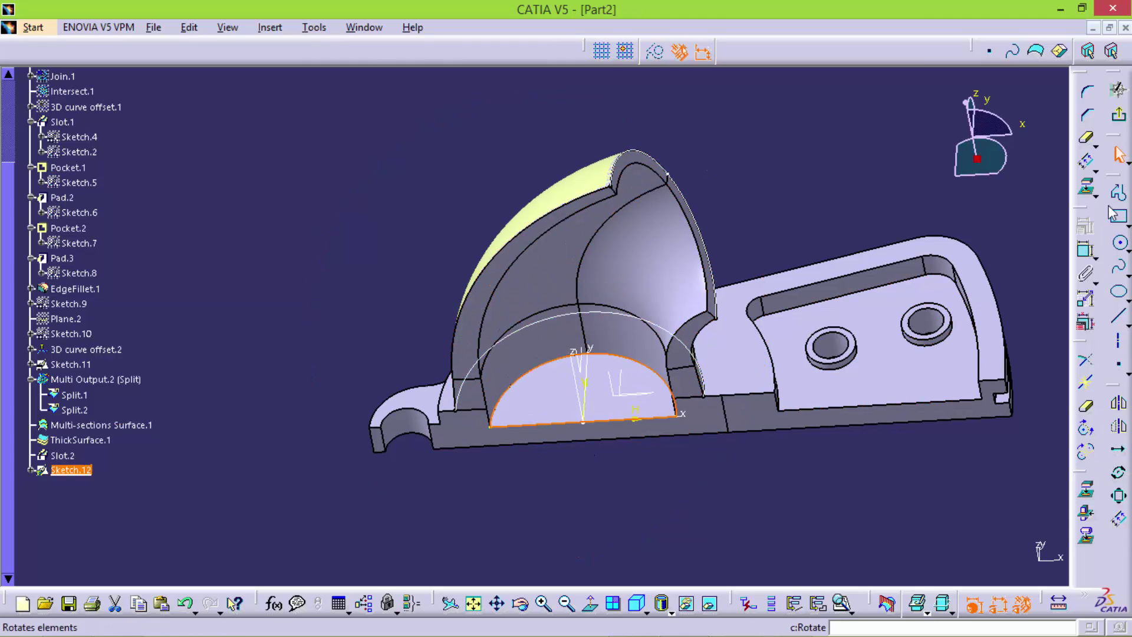
click(1120, 121)
Cut Sketch.12 as an 'Up to last' pocket through the base
click(1085, 117)
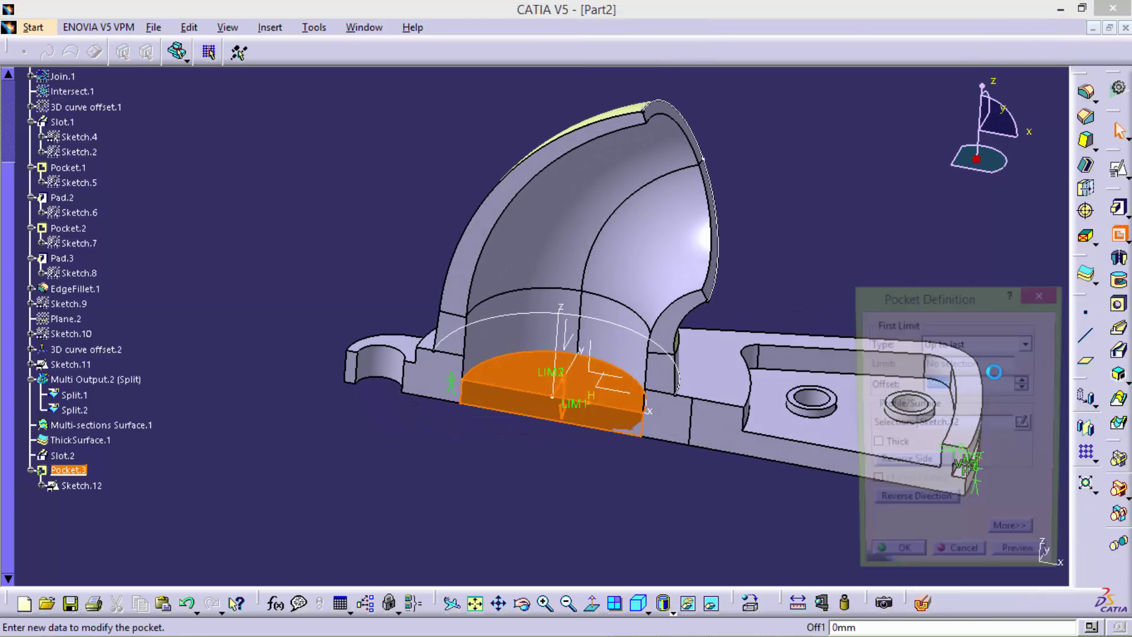
click(971, 343)
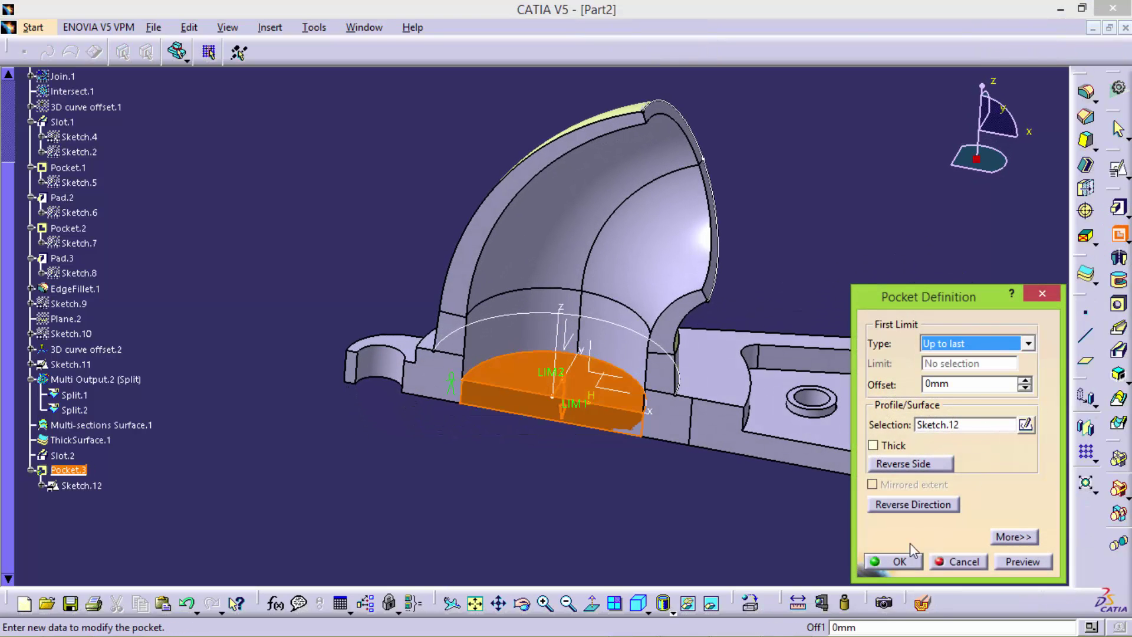
click(900, 561)
mouse_move(548, 430)
middle_down()
mouse_move(505, 385)
mouse_move(487, 404)
mouse_move(523, 403)
middle_up()
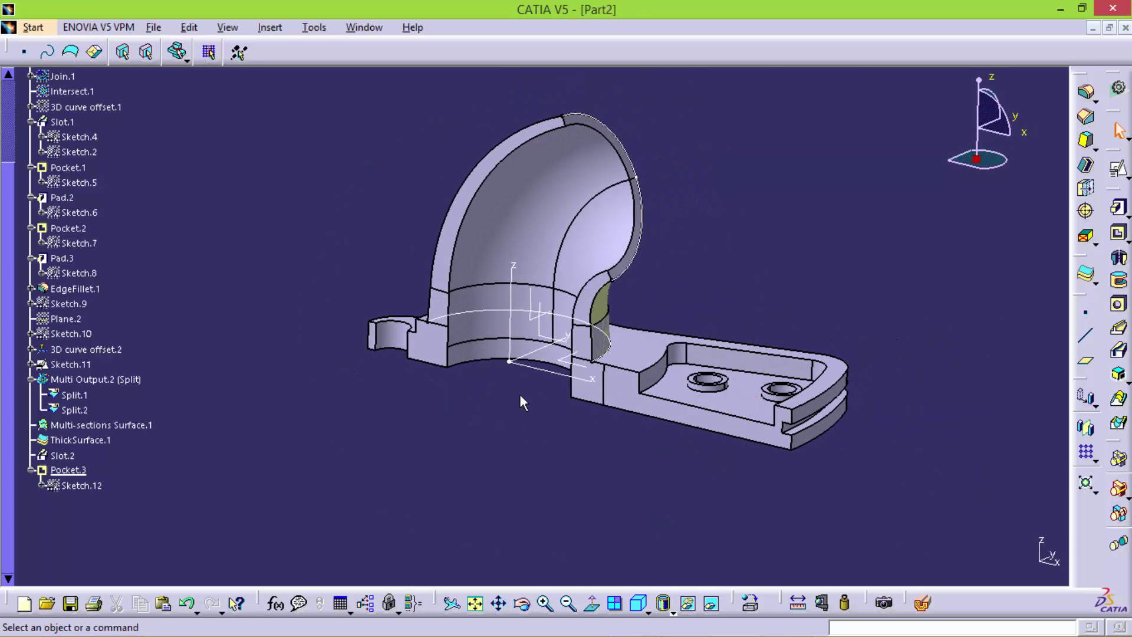
Hide Multi-sections Surface.1 and turn the part to view the pocket side
right_click(103, 422)
click(139, 140)
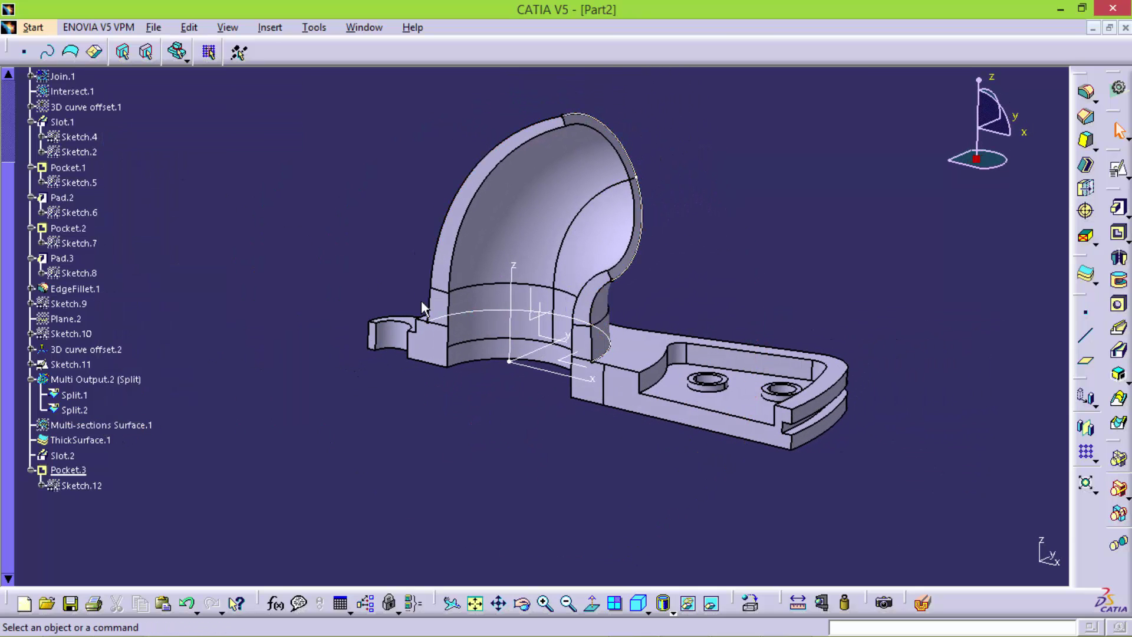
right_click(484, 321)
click(501, 399)
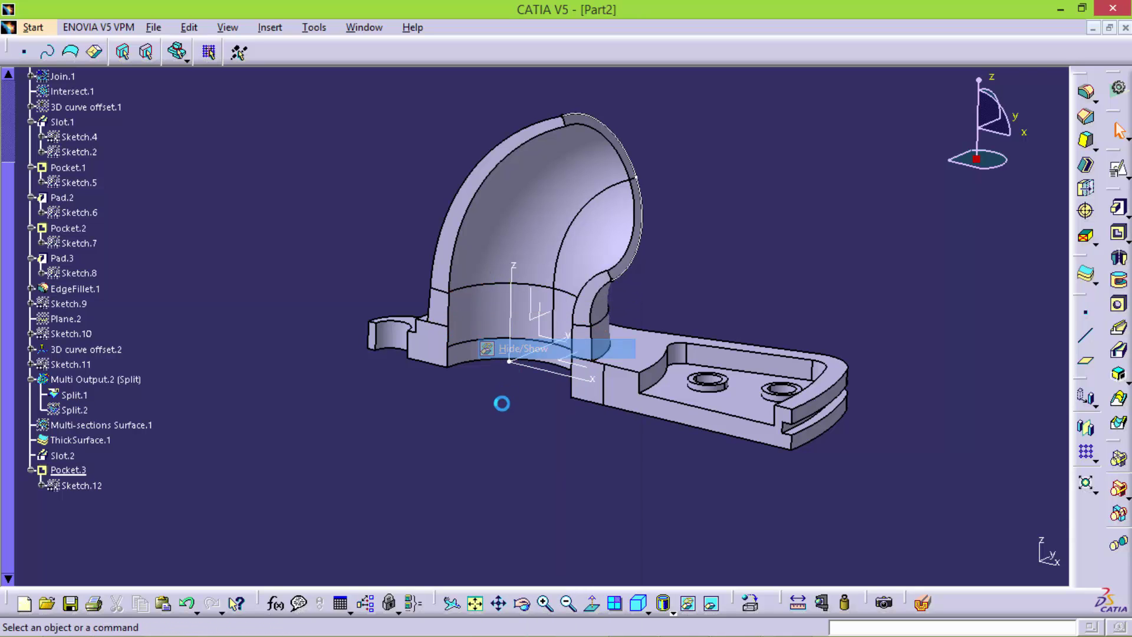
mouse_move(500, 399)
middle_down()
mouse_move(591, 430)
mouse_move(747, 457)
middle_up()
middle_drag(742, 413, 1044, 478)
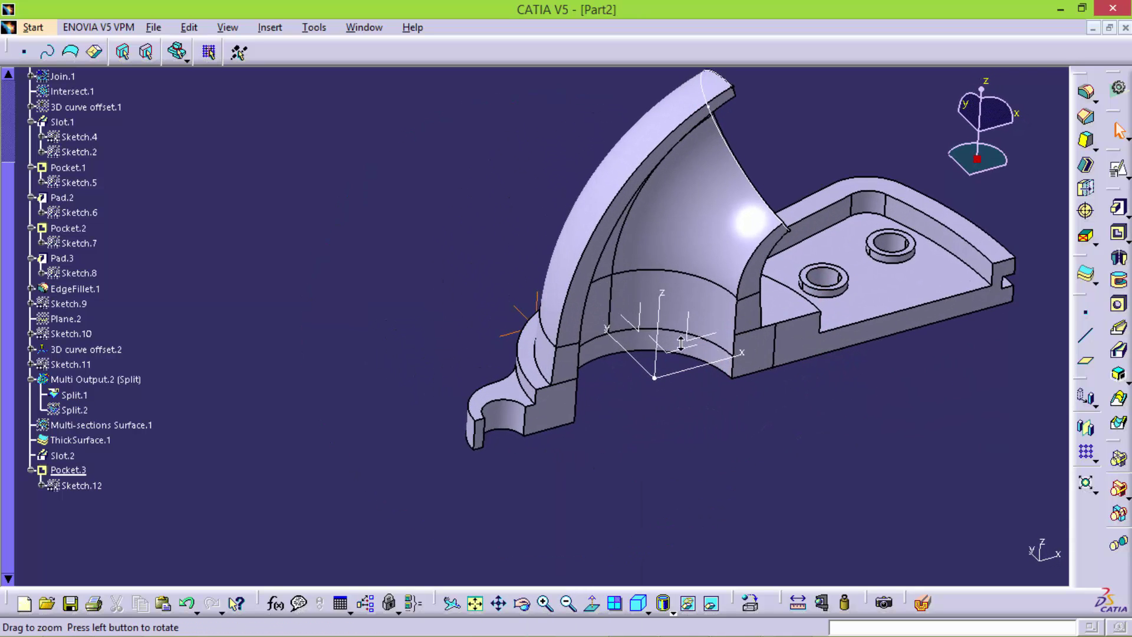
Round the tangent edge where the pocket meets the pipe with a 10mm fillet
click(1089, 93)
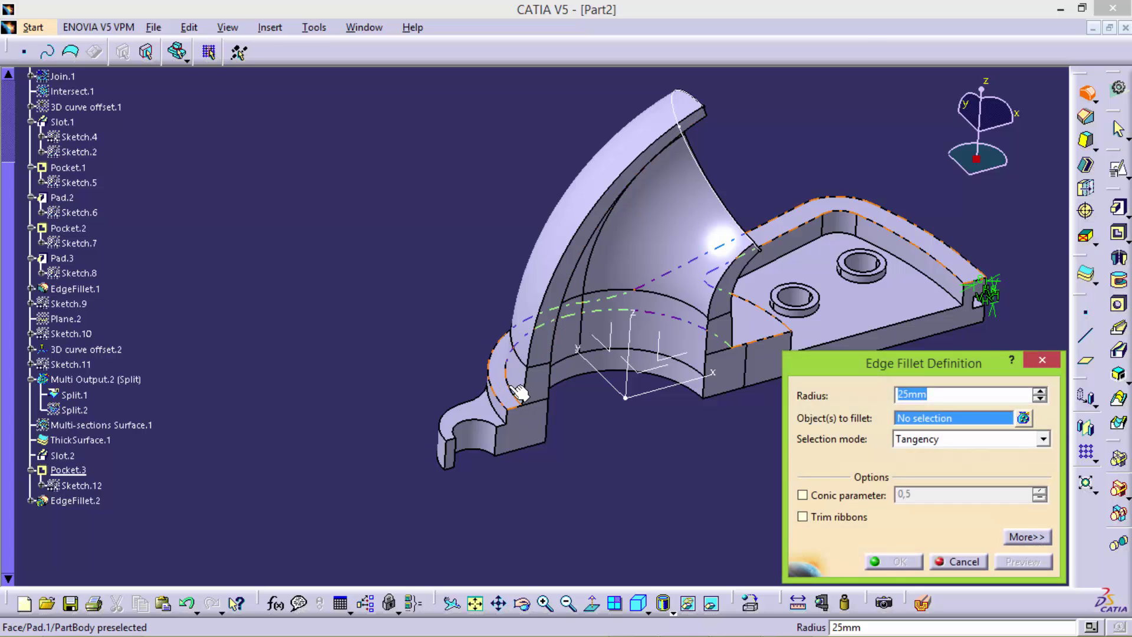
click(507, 387)
click(513, 391)
middle_drag(519, 390, 636, 334)
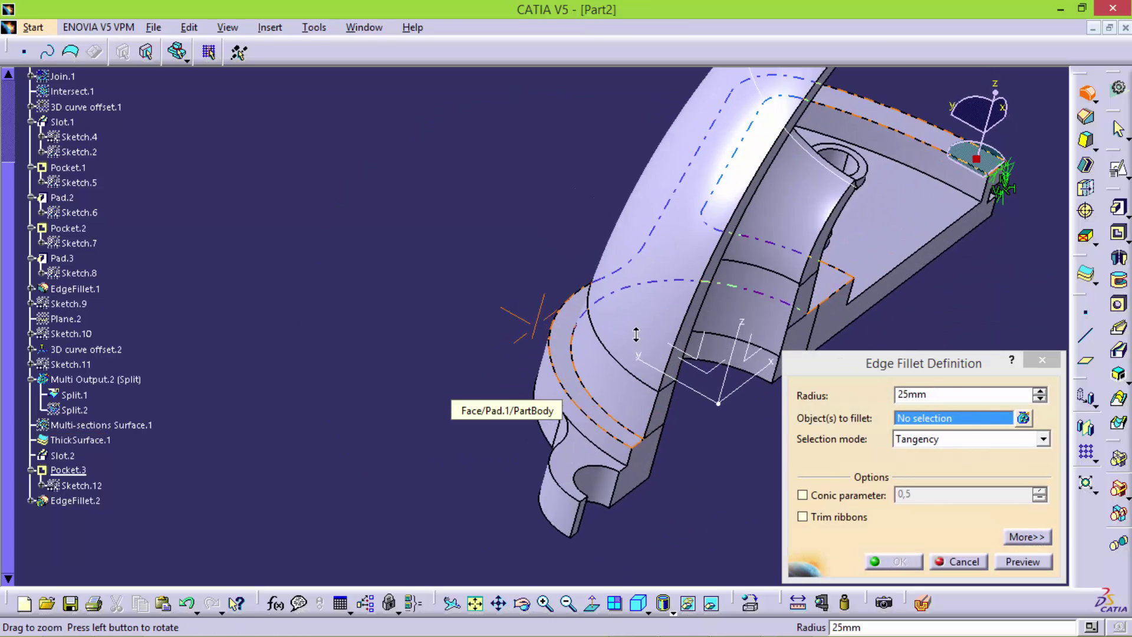
double_click(978, 394)
text(10)
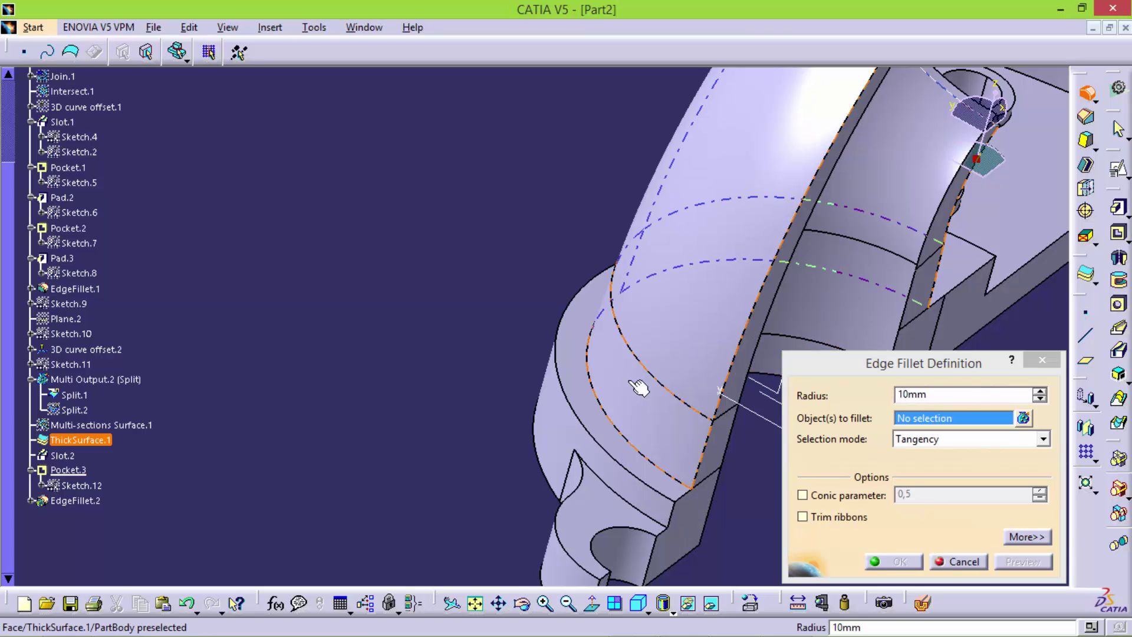
click(632, 446)
mouse_move(632, 446)
middle_down()
mouse_move(559, 456)
mouse_move(833, 519)
mouse_move(516, 368)
mouse_move(705, 444)
mouse_move(616, 347)
middle_up()
click(893, 561)
Hide the Split.1 surface and return to an overview of the part
right_click(631, 150)
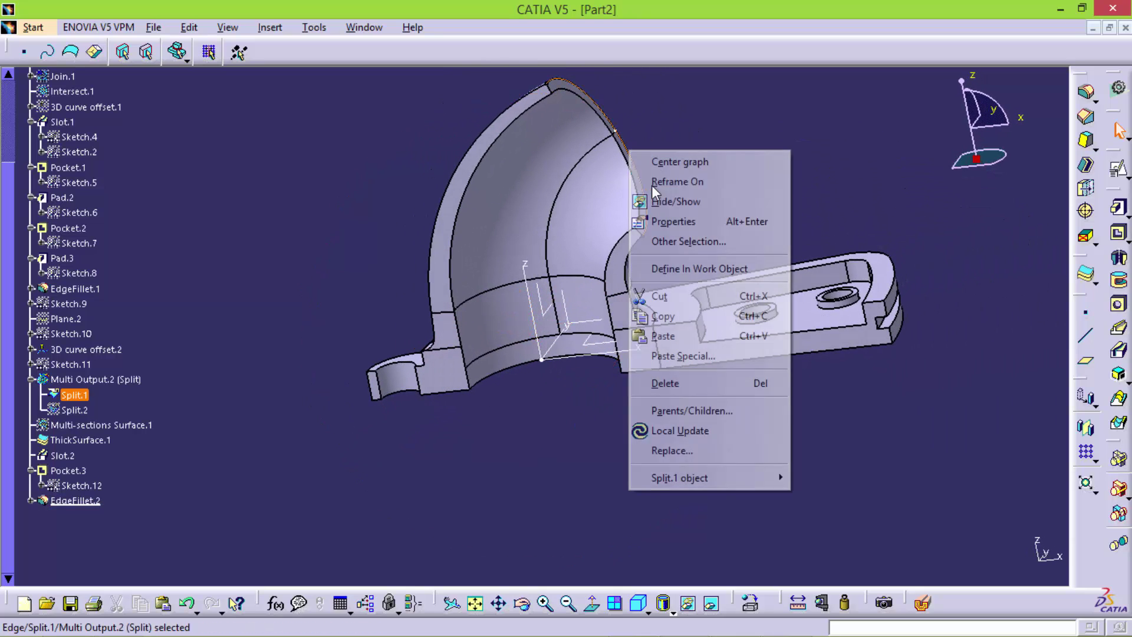
click(667, 204)
mouse_move(666, 206)
middle_down()
mouse_move(568, 444)
mouse_move(577, 487)
mouse_move(810, 418)
middle_up()
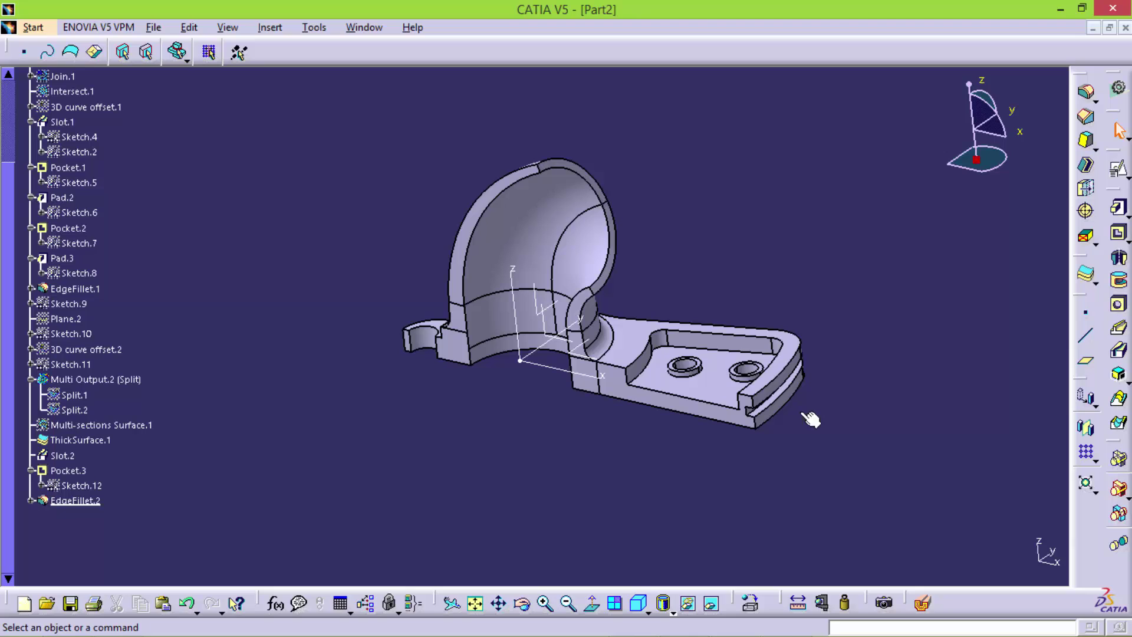
Attempt a mirror about the axis system, then cancel it after the update error
click(1088, 428)
click(550, 341)
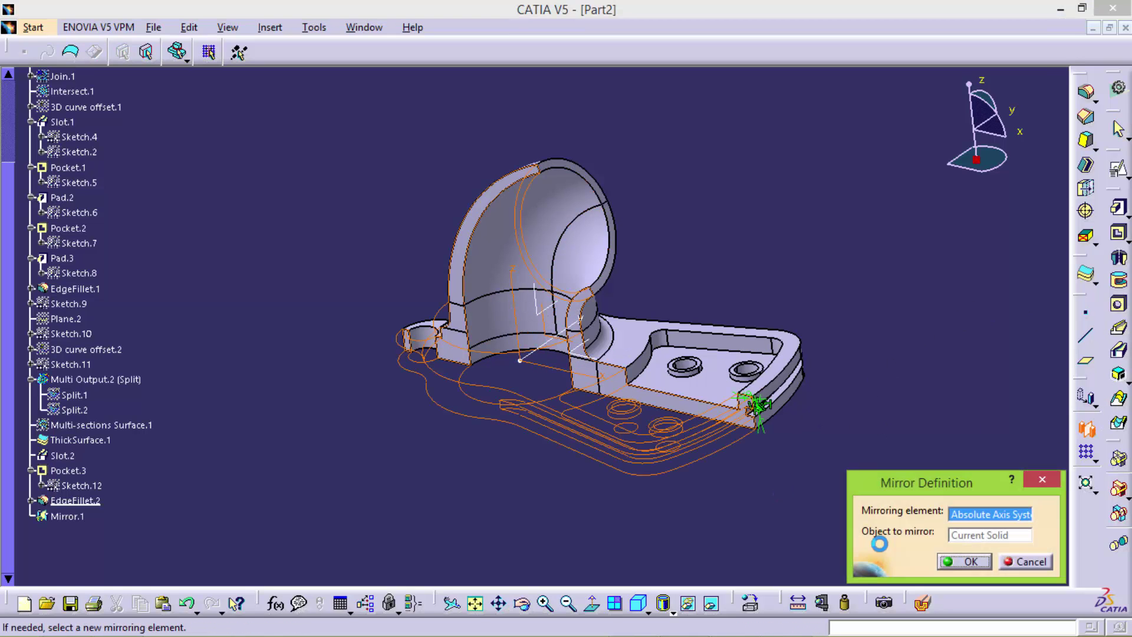
click(952, 561)
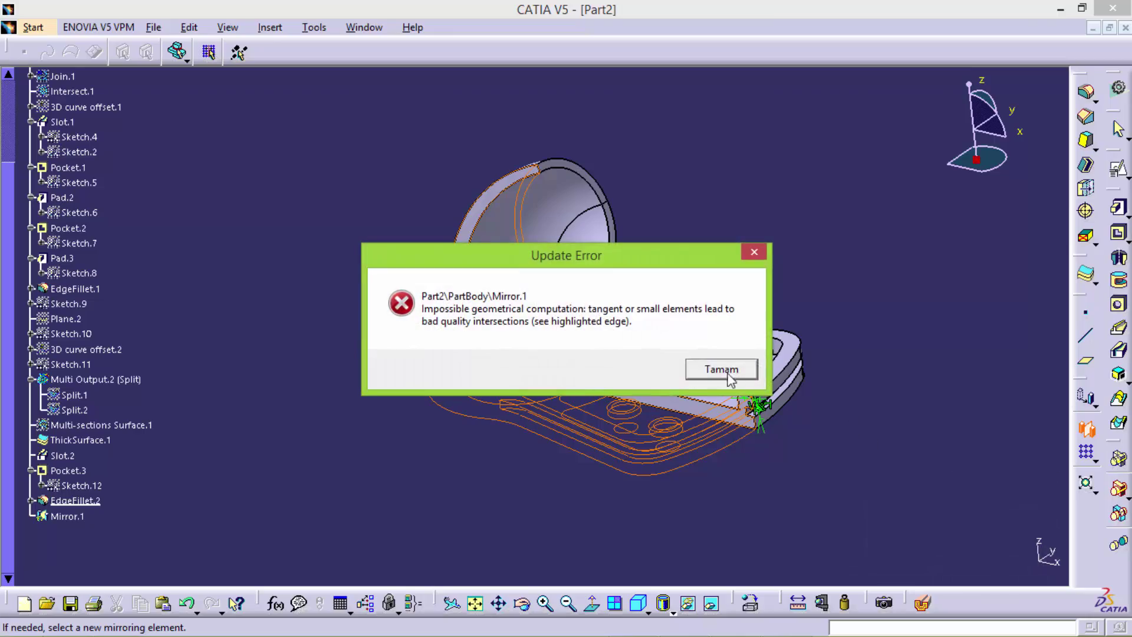
click(730, 374)
mouse_move(684, 423)
middle_down()
mouse_move(507, 466)
mouse_move(491, 340)
mouse_move(642, 419)
middle_up()
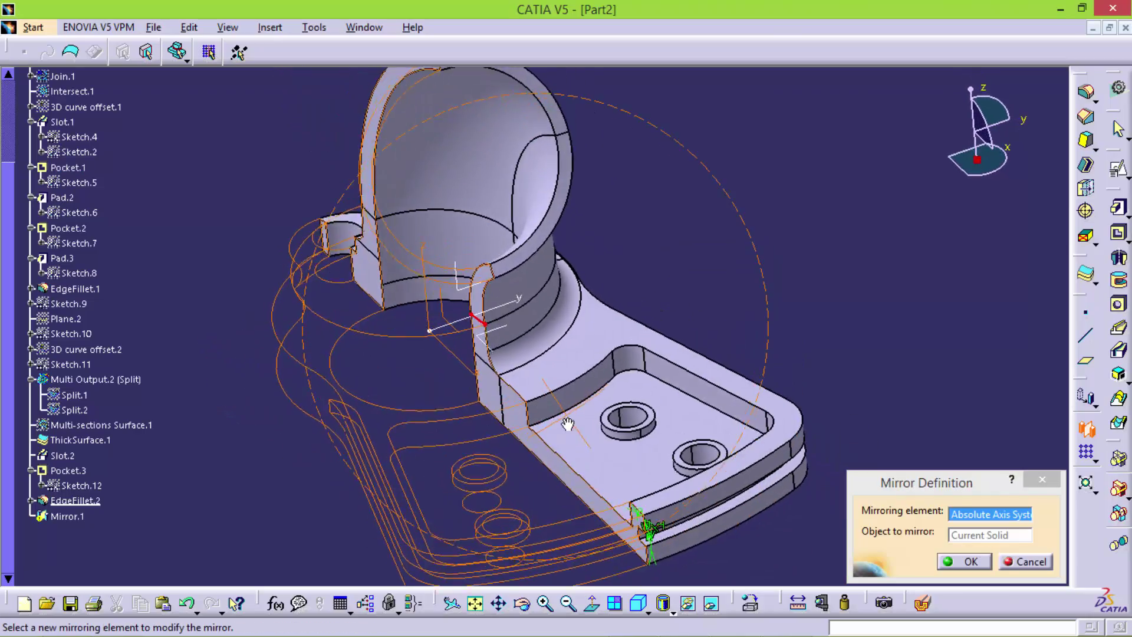
click(1026, 562)
mouse_move(732, 384)
middle_down()
mouse_move(572, 386)
mouse_move(660, 363)
middle_up()
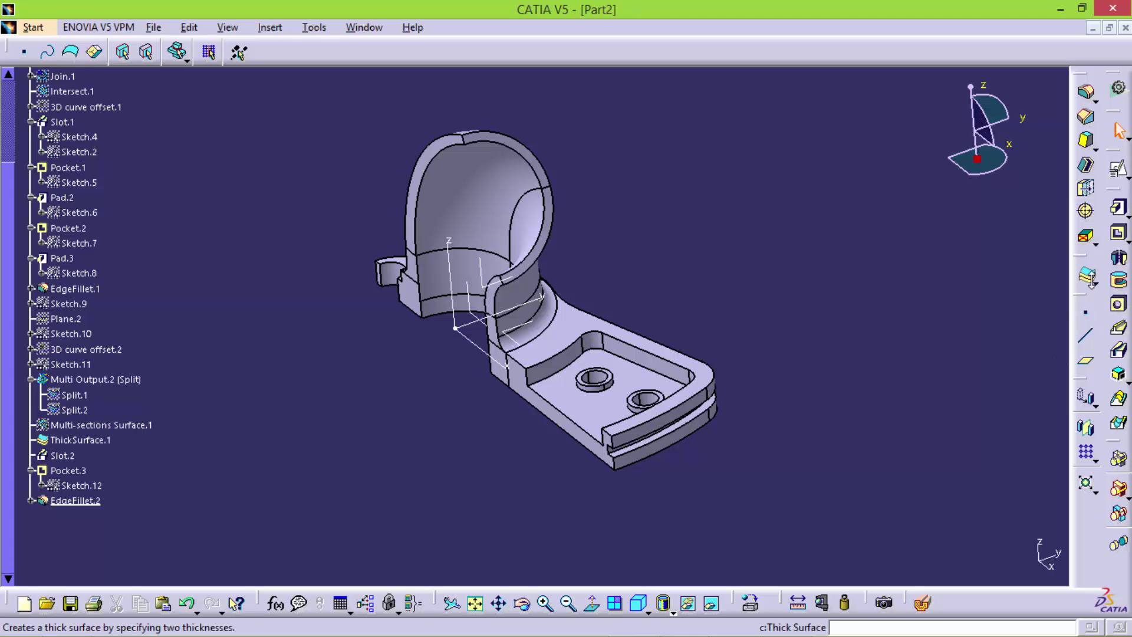
Split the solid using the ZX plane
click(1088, 277)
click(1044, 298)
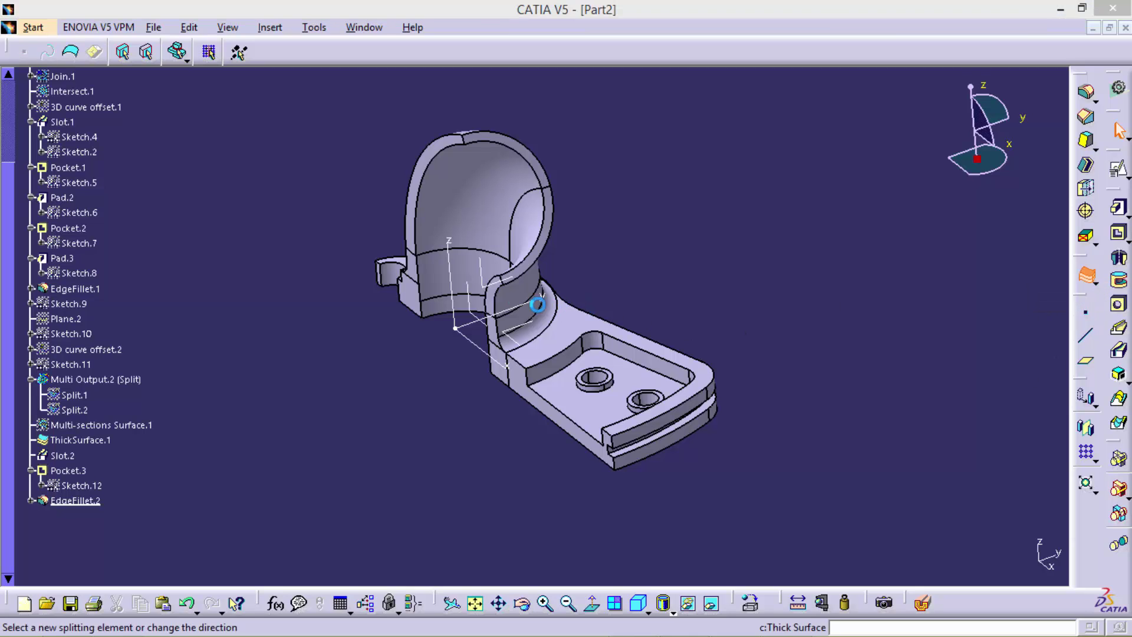
click(467, 312)
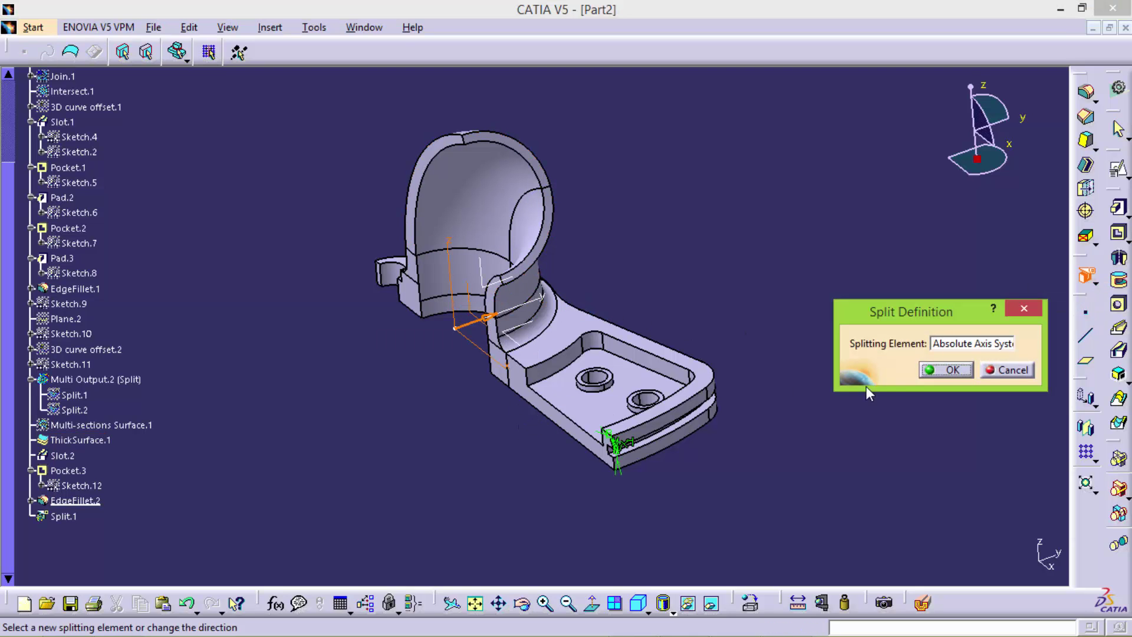
click(946, 370)
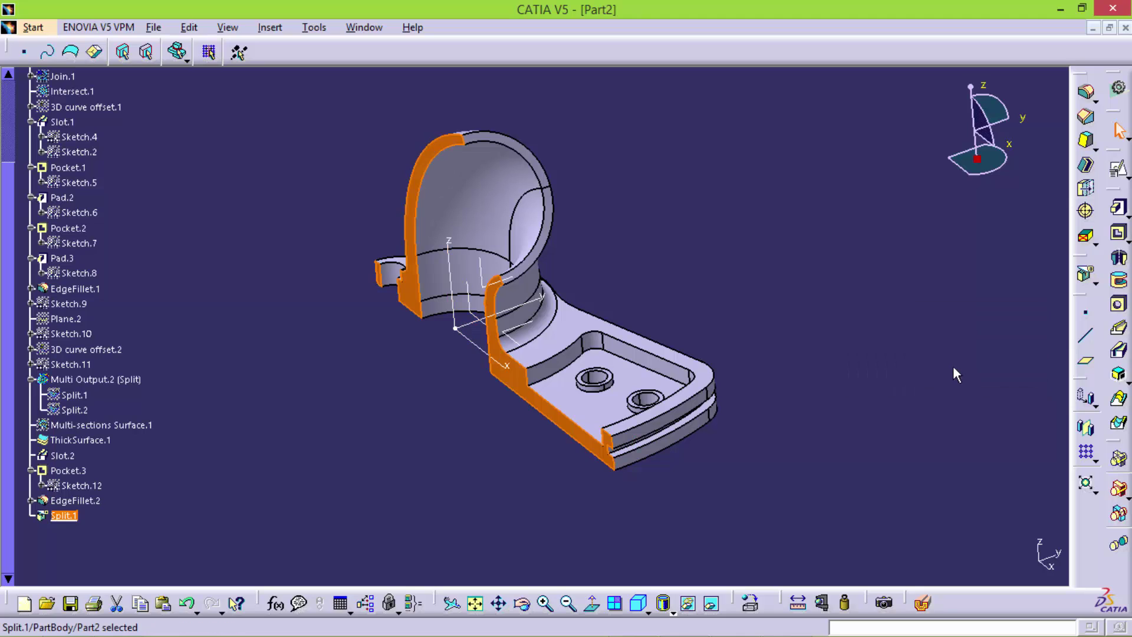
Mirror the split body across the ZX plane and inspect the full bracket
click(1084, 404)
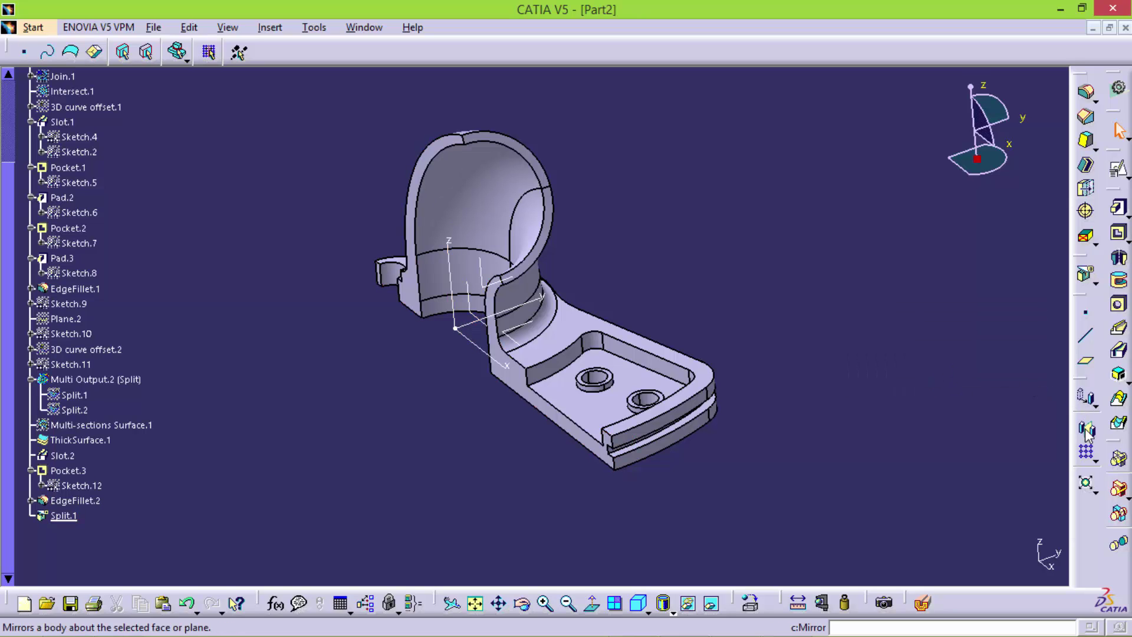
click(483, 308)
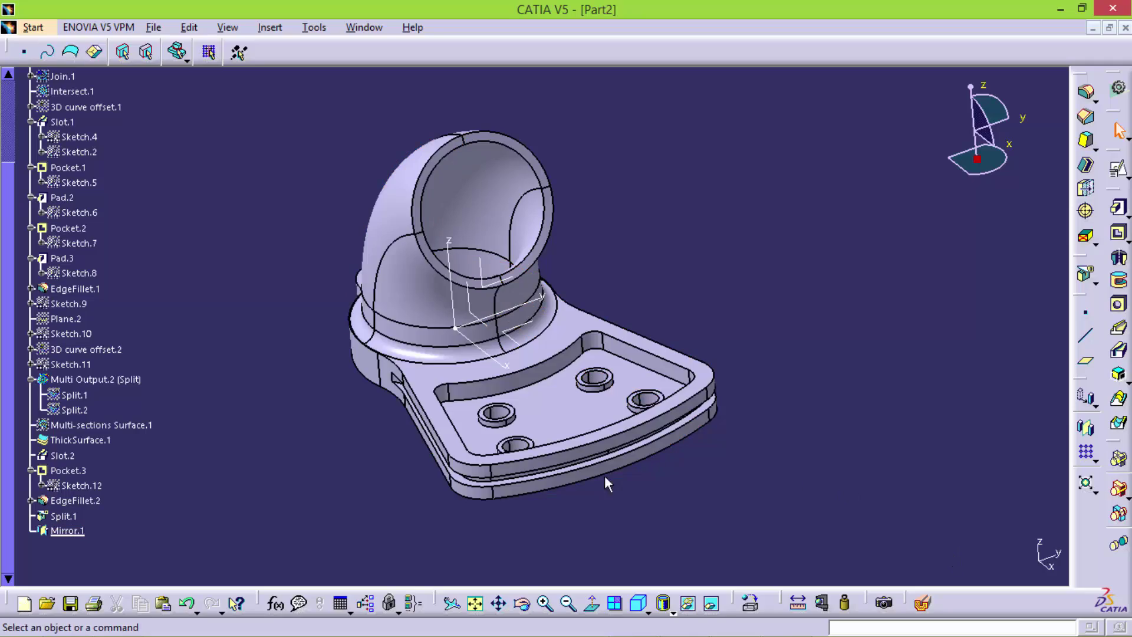
middle_drag(607, 483, 655, 467)
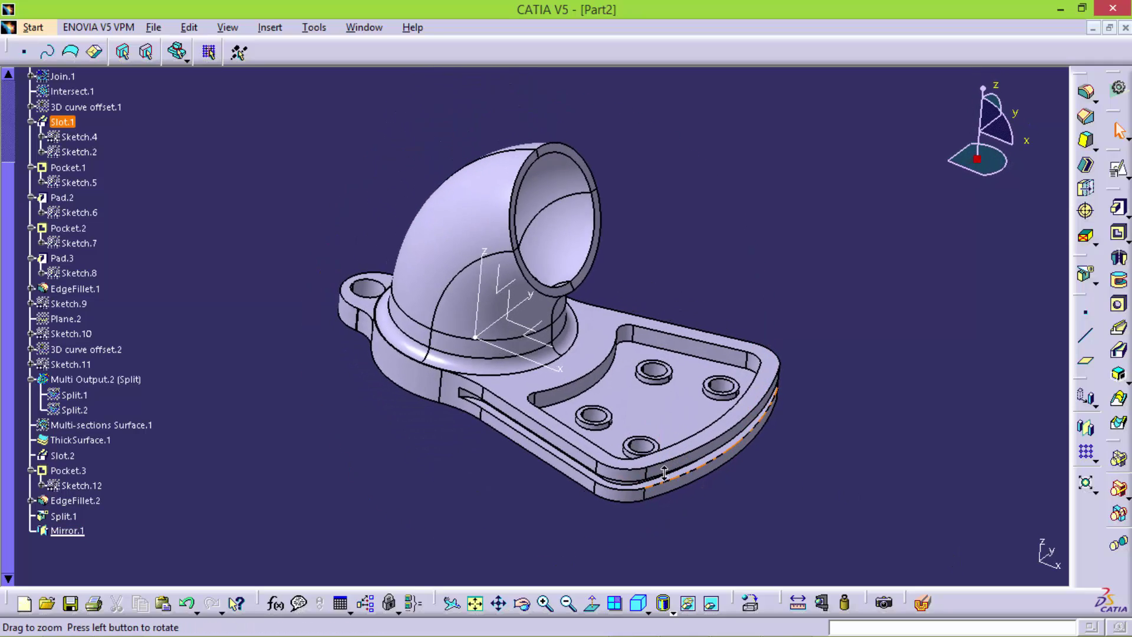
mouse_move(478, 431)
middle_down()
mouse_move(415, 290)
mouse_move(646, 406)
mouse_move(661, 385)
mouse_move(633, 399)
middle_up()
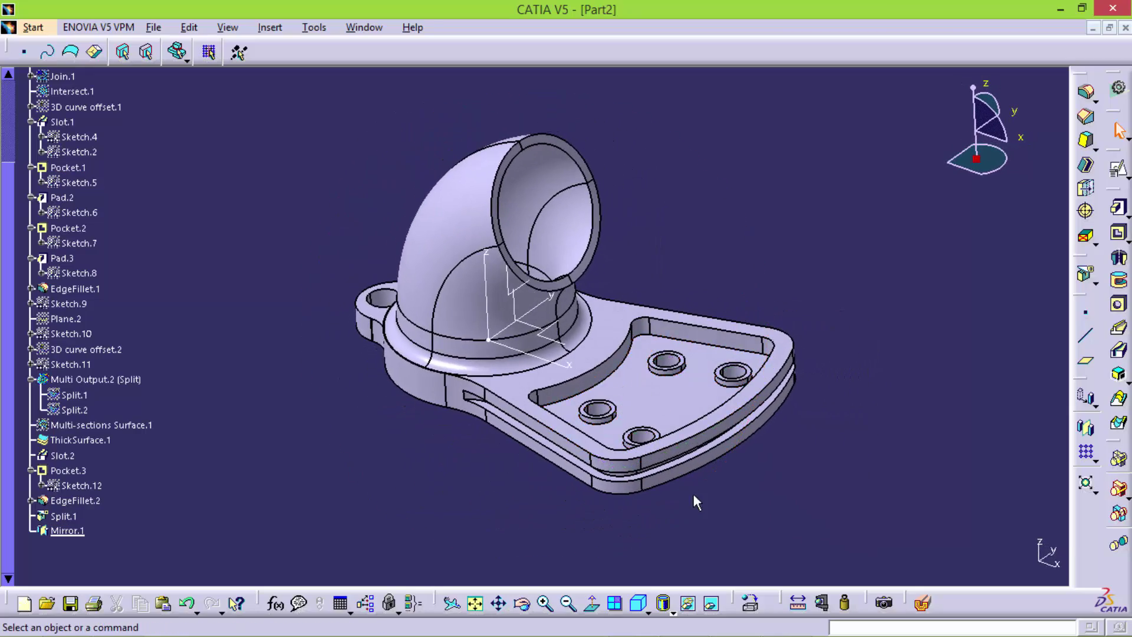
mouse_move(693, 501)
middle_down()
mouse_move(493, 396)
mouse_move(443, 399)
mouse_move(480, 338)
mouse_move(548, 425)
middle_up()
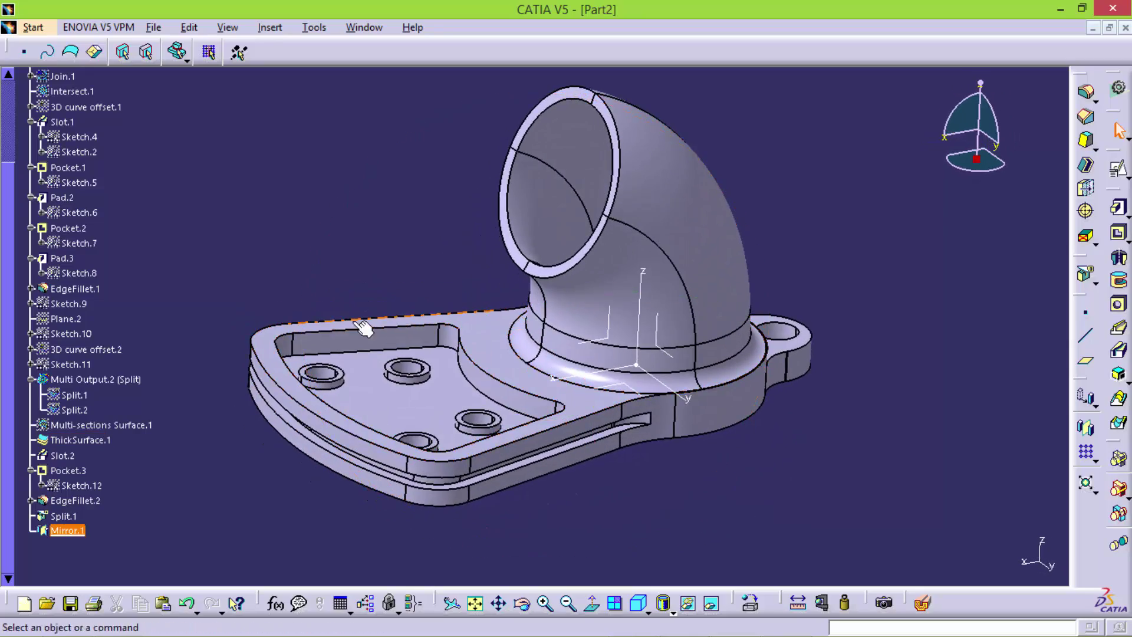
Hide the absolute axis system and expand the Axis Systems node in the tree
right_click(651, 312)
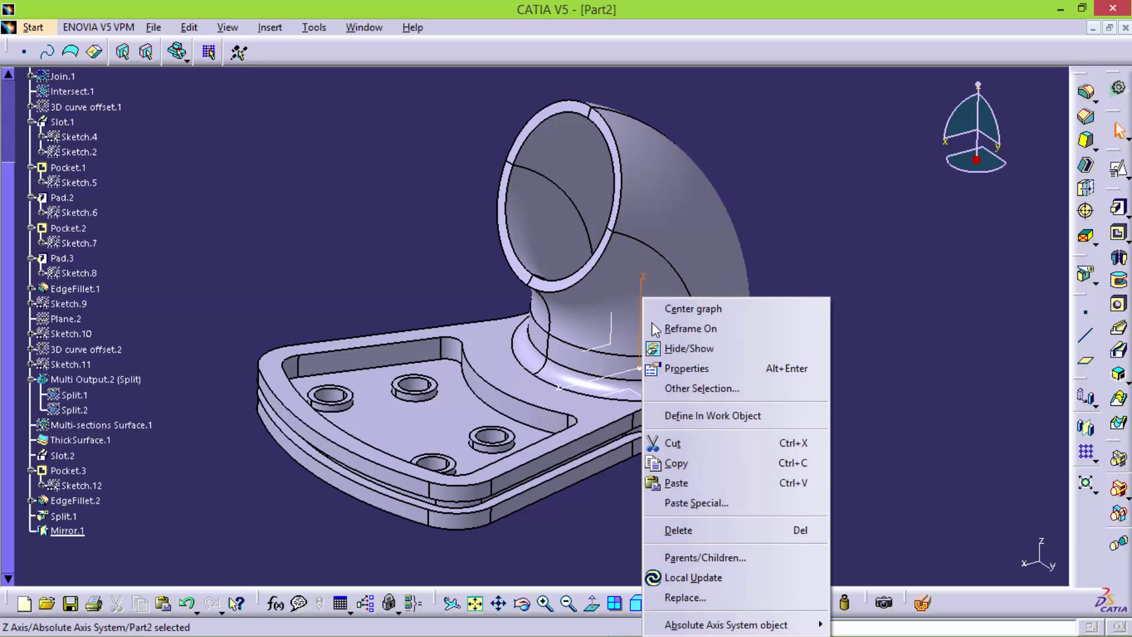
click(672, 348)
click(26, 203)
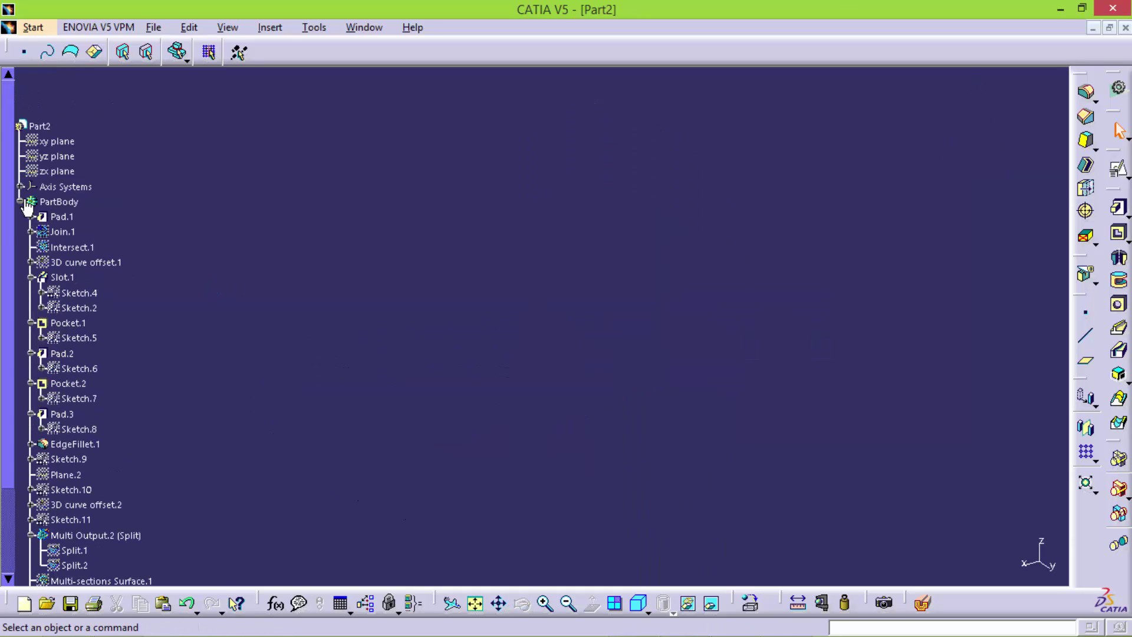
click(21, 187)
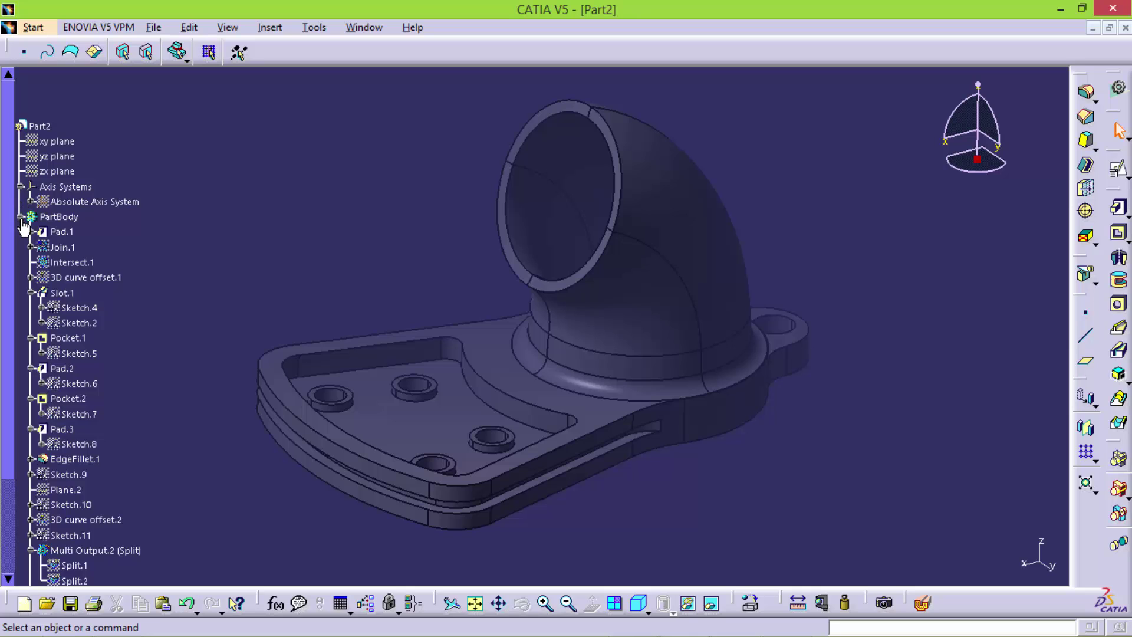